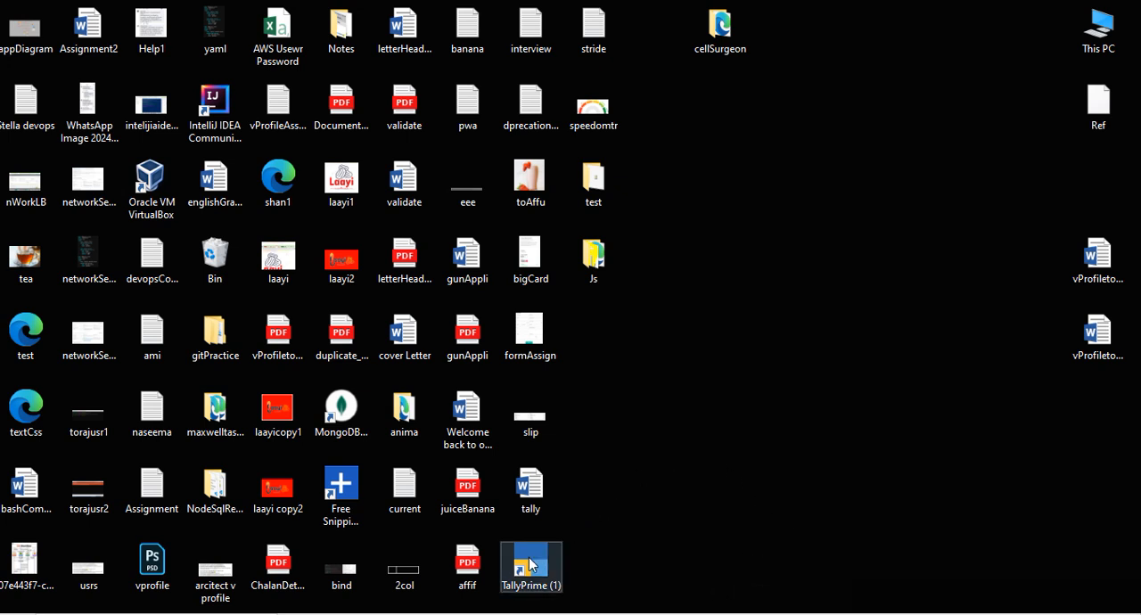
Launch TallyPrime and start creating a new company in the default data path
{"action": "double_click", "coordinate": [531, 566]}
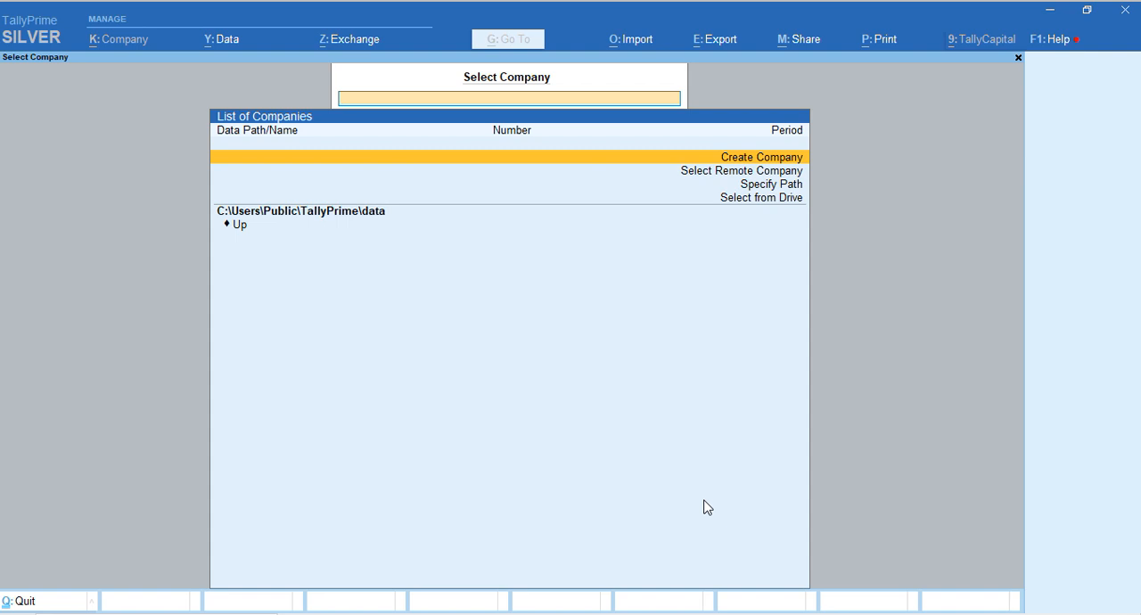
{"action": "key", "text": "Down"}
{"action": "key", "text": "Down"}
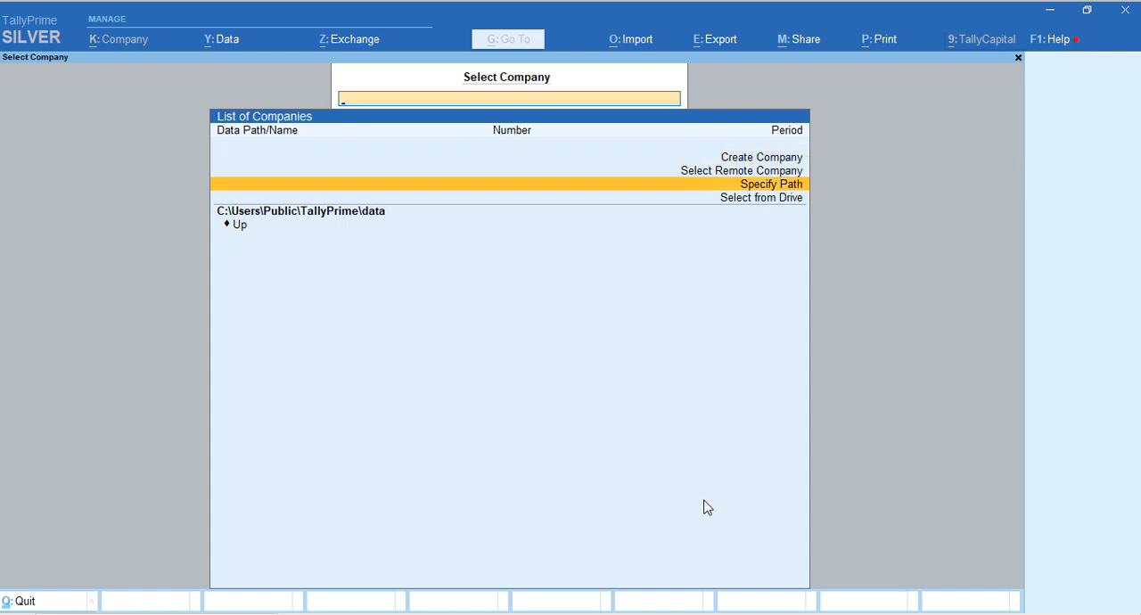
{"action": "key", "text": "Up"}
{"action": "key", "text": "Up"}
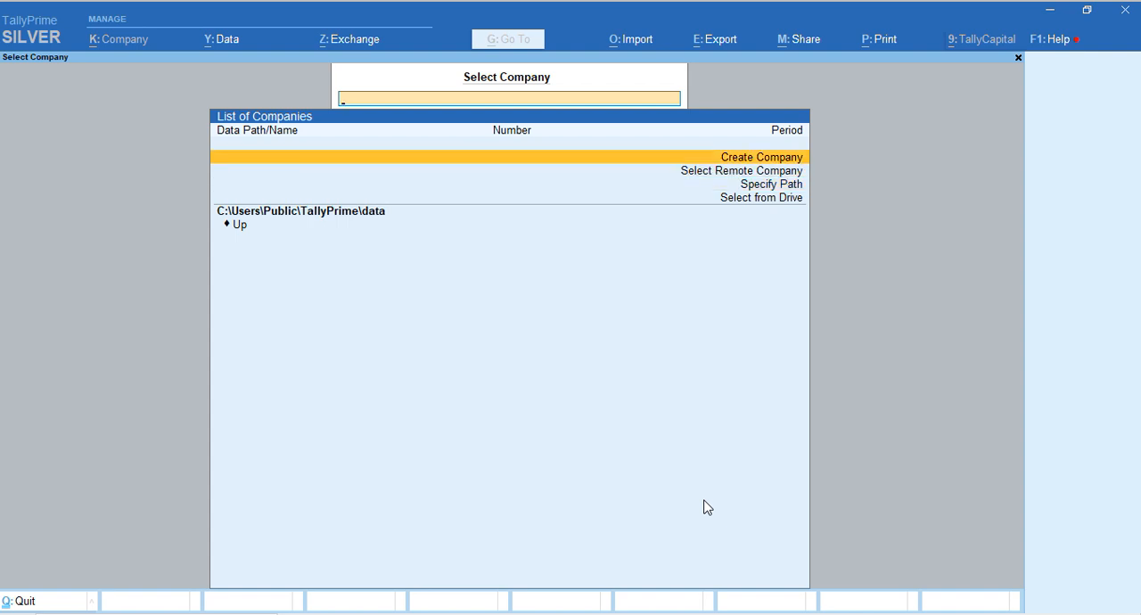
{"action": "key", "text": "Return"}
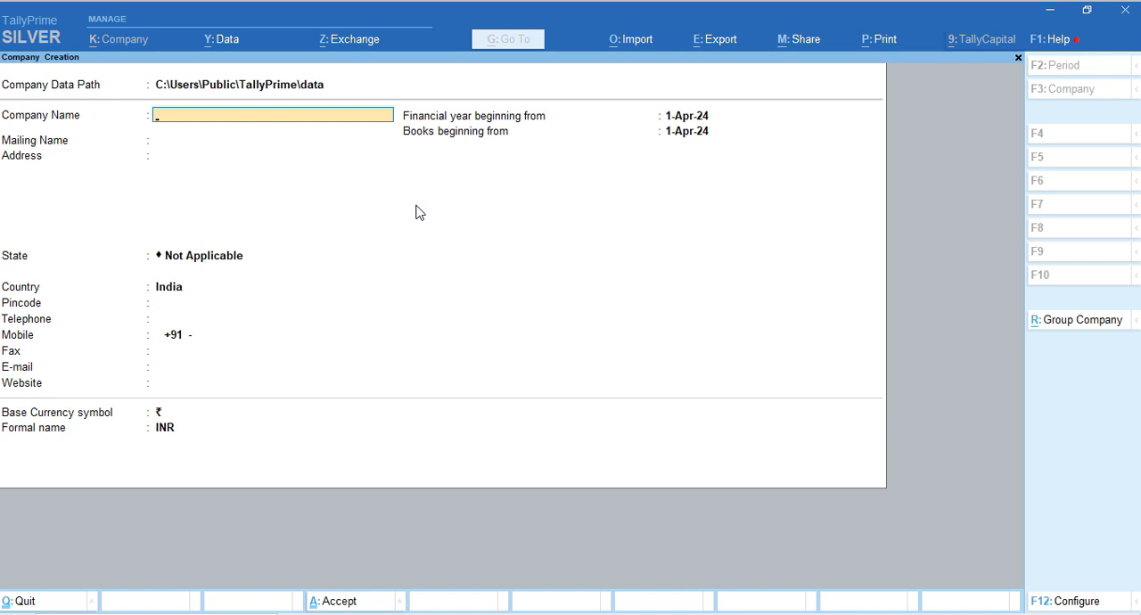
Name the company Auteves Computers and keep the same mailing name
{"action": "type", "text": "Auteves computer"}
{"action": "key", "text": "Return"}
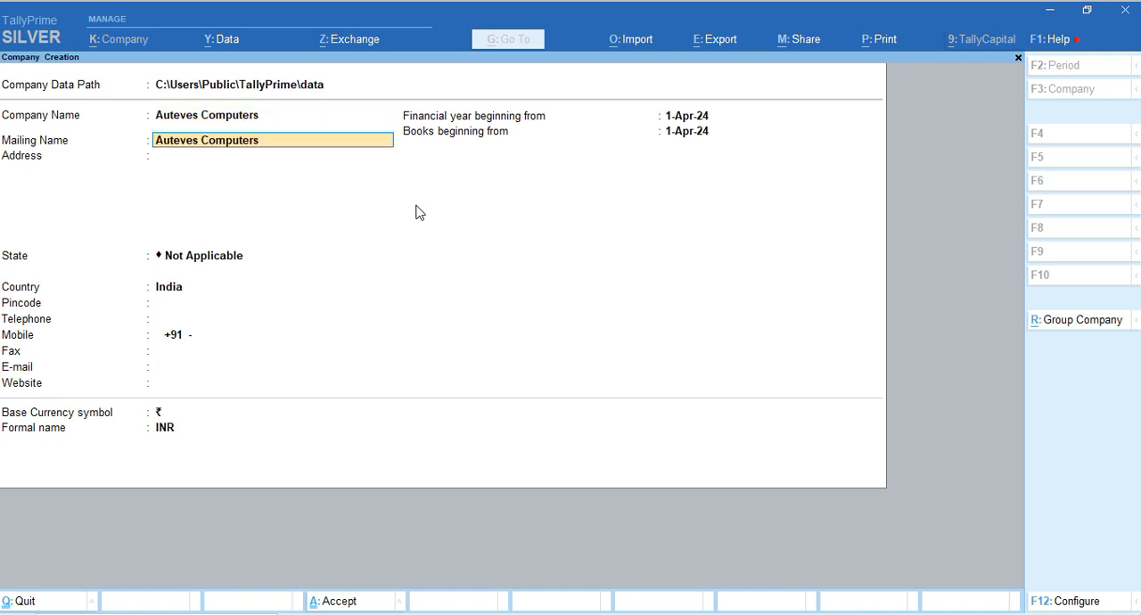
{"action": "key", "text": "Return"}
Fill in the company's address on two lines
{"action": "type", "text": "Che"}
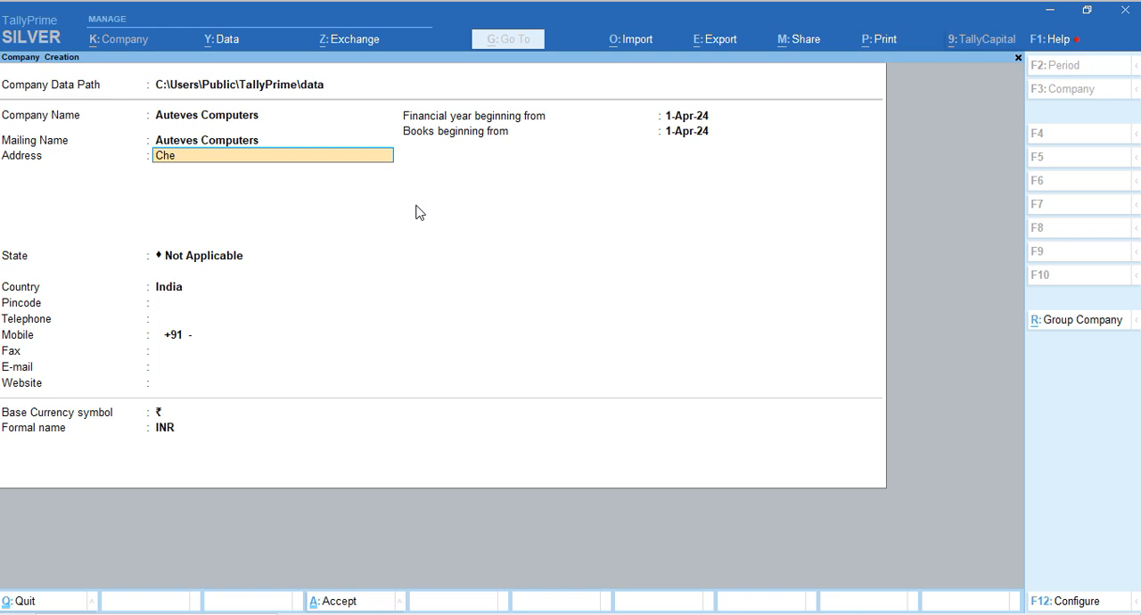
{"action": "type", "text": "rpulassery"}
{"action": "key", "text": "Return"}
{"action": "type", "text": "Palakkad"}
{"action": "key", "text": "Return"}
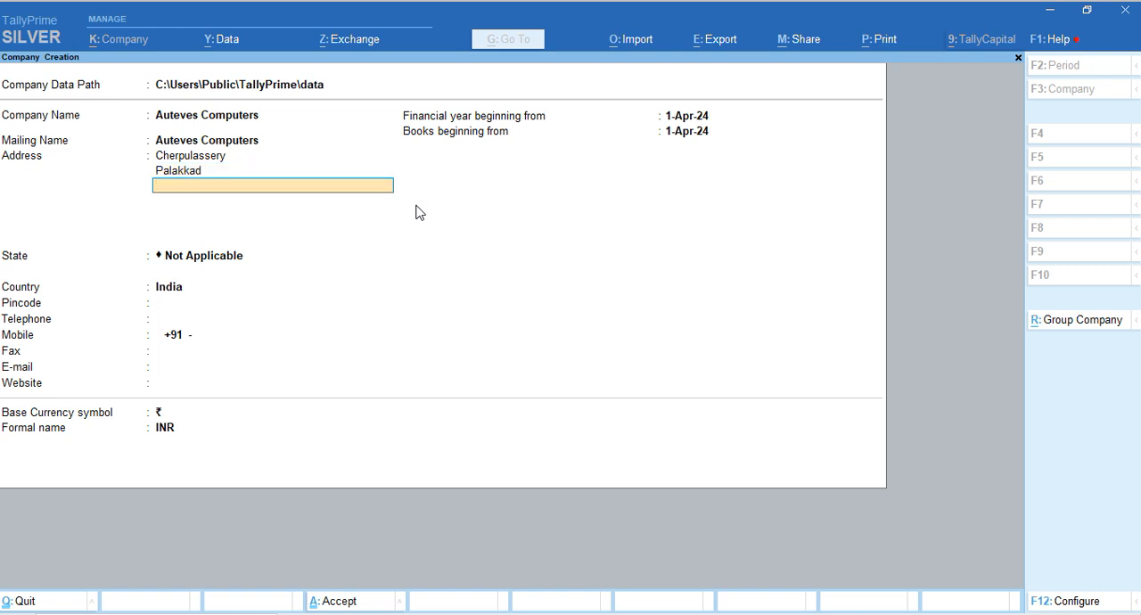
{"action": "key", "text": "Return"}
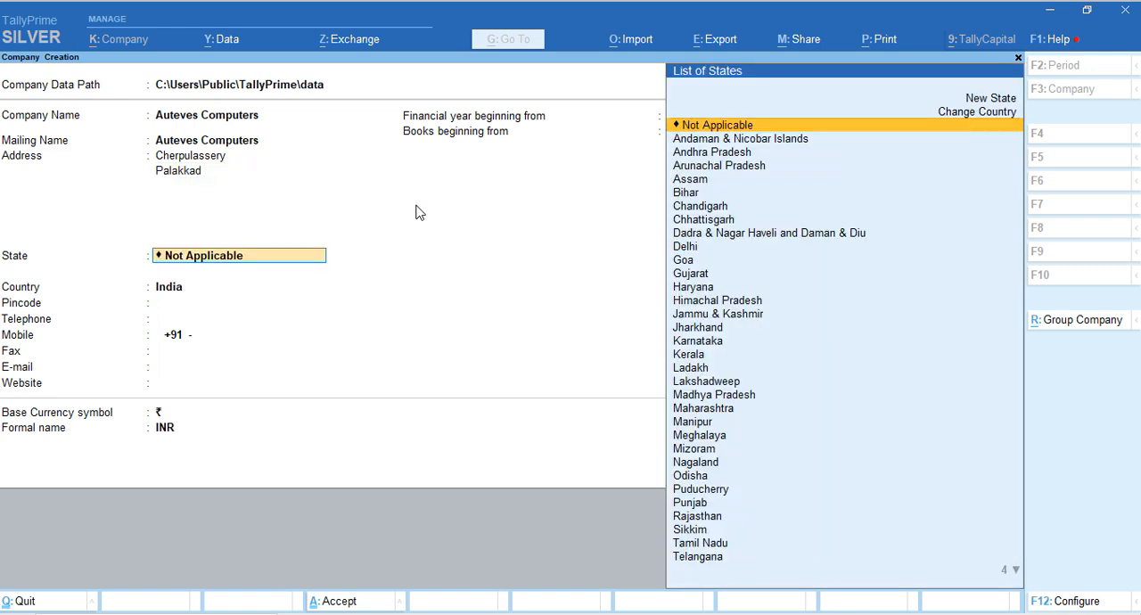
Set the company's state to Kerala with country India, leaving the pincode, phone, fax, e-mail and website details blank
{"action": "type", "text": "K"}
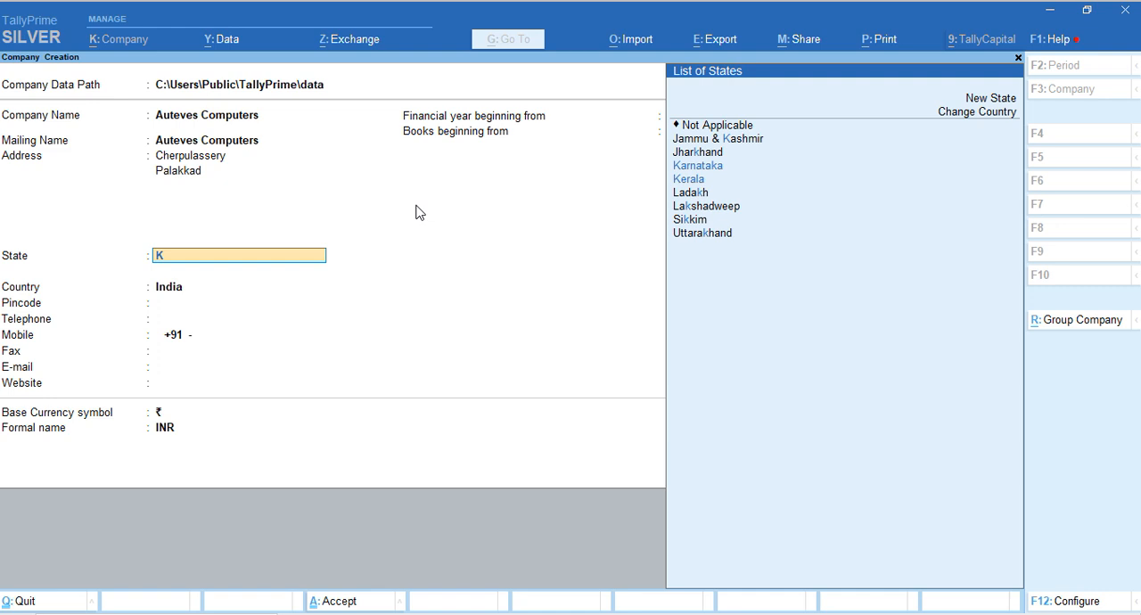
{"action": "type", "text": "e"}
{"action": "key", "text": "Return"}
{"action": "key", "text": "Return"}
{"action": "key", "text": "Return"}
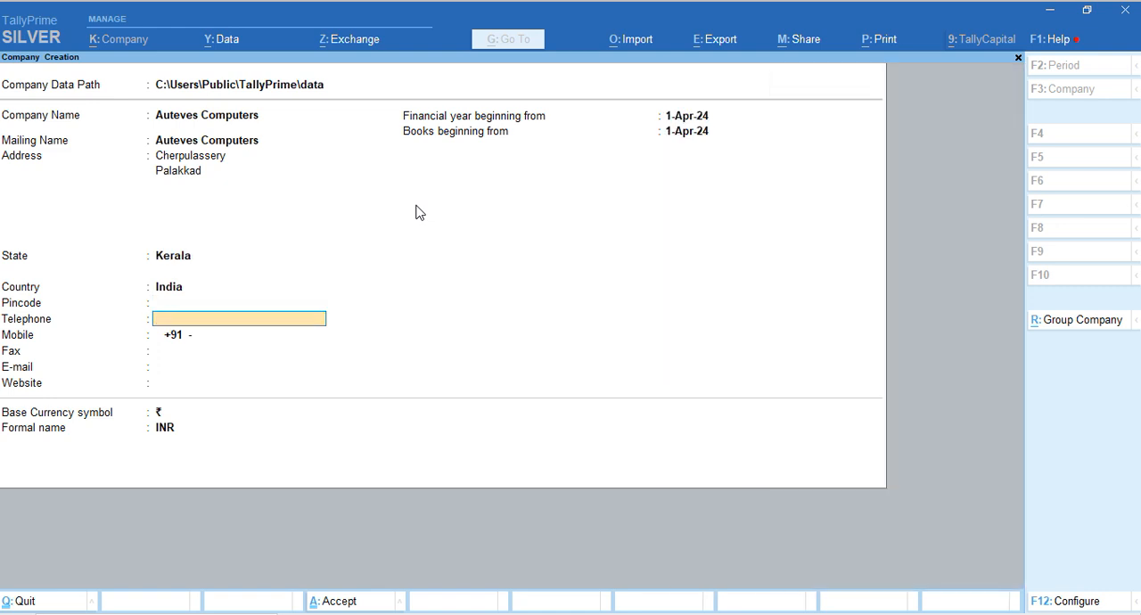
{"action": "key", "text": "Return"}
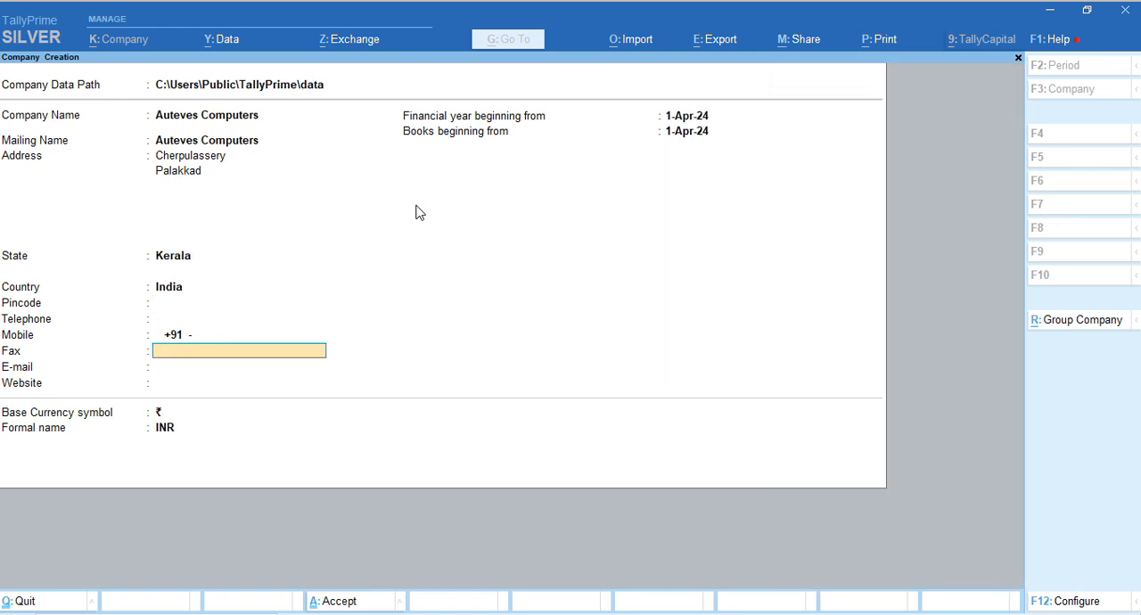
{"action": "key", "text": "Return"}
{"action": "key", "text": "Return"}
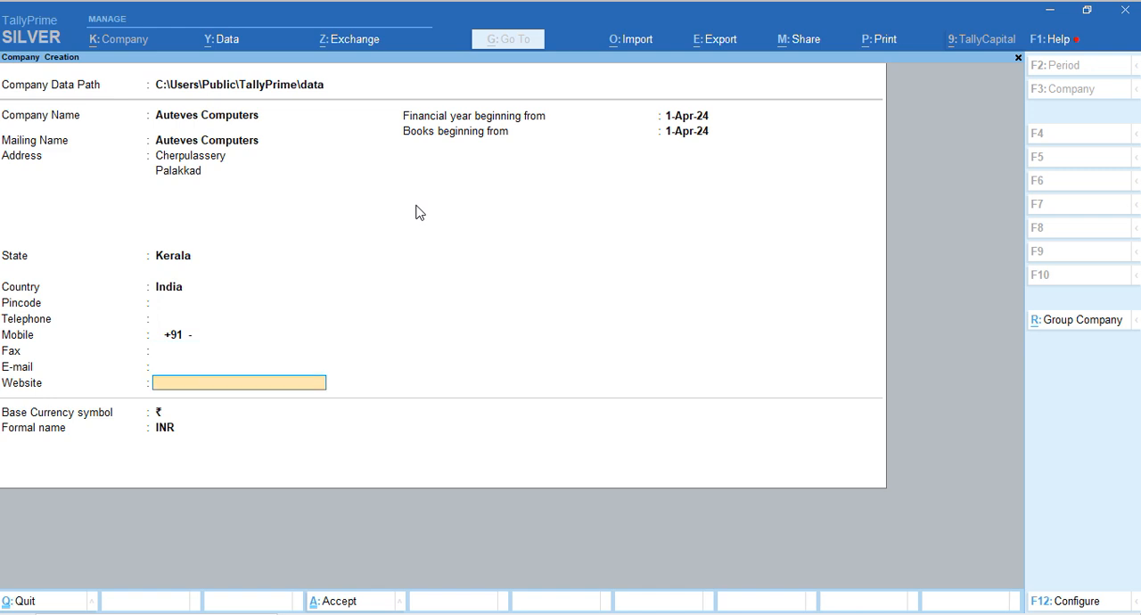
{"action": "key", "text": "Return"}
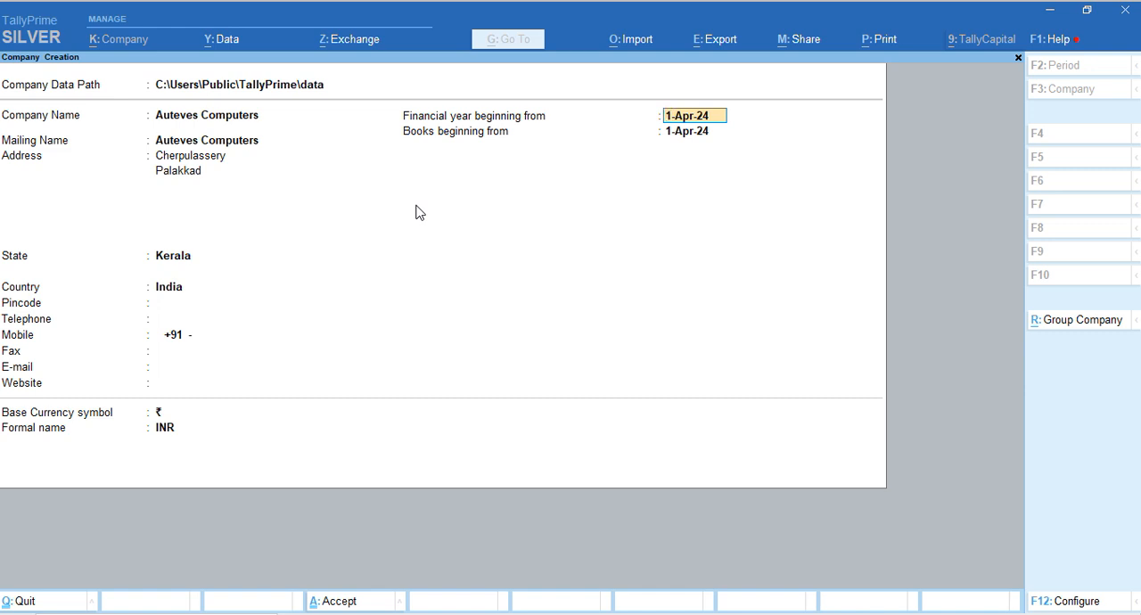
Create the company with the financial year and books beginning 1-Apr-24 and ₹ (INR) as base currency
{"action": "key", "text": "Return"}
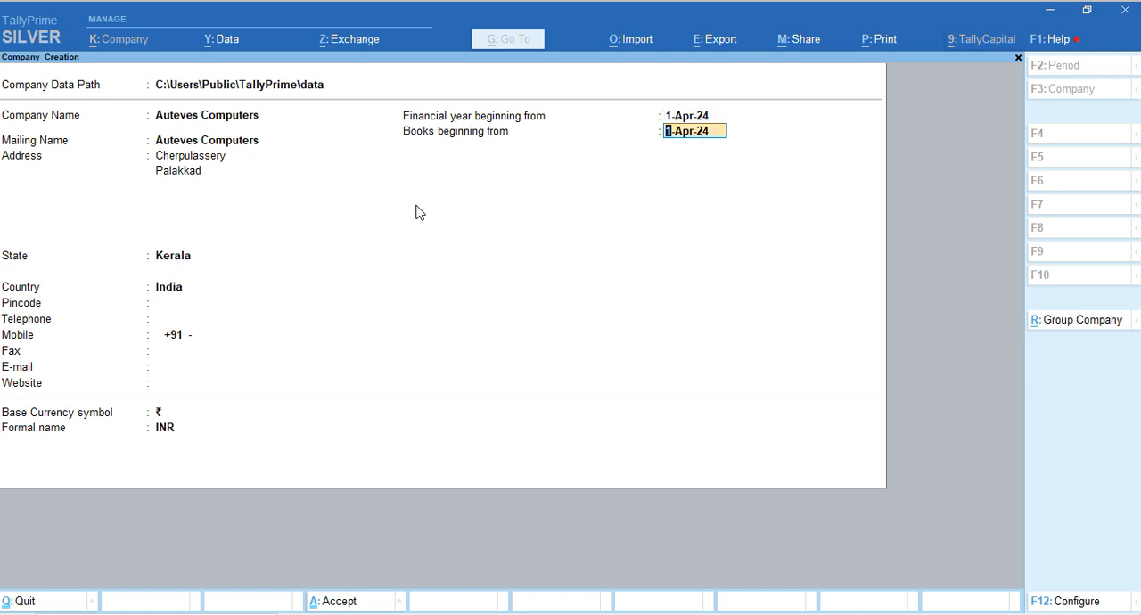
{"action": "key", "text": "Return"}
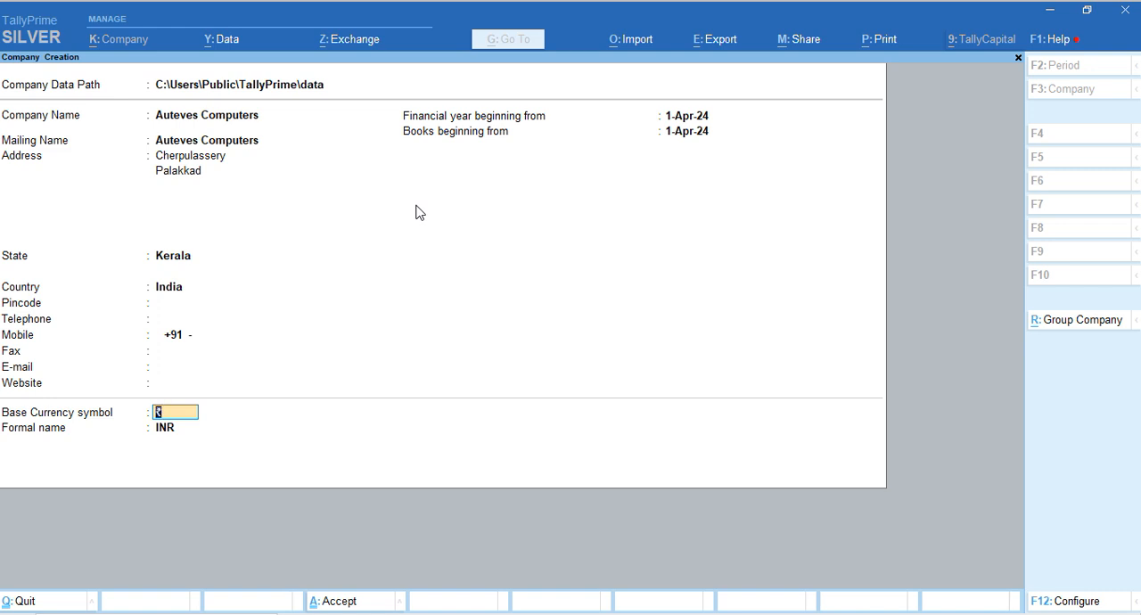
{"action": "key", "text": "Return"}
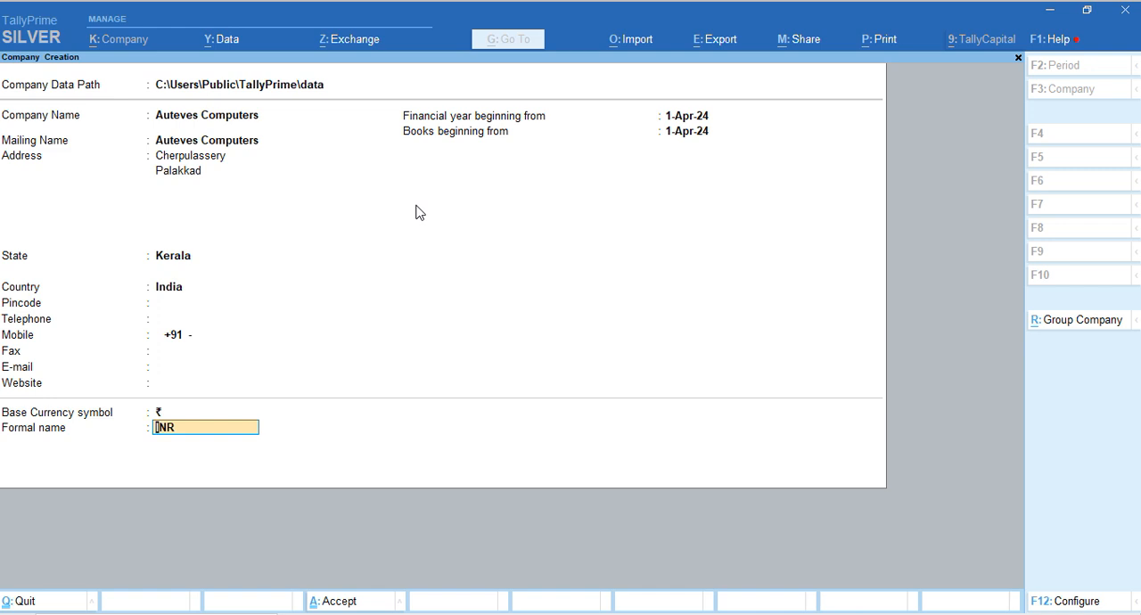
{"action": "key", "text": "Return"}
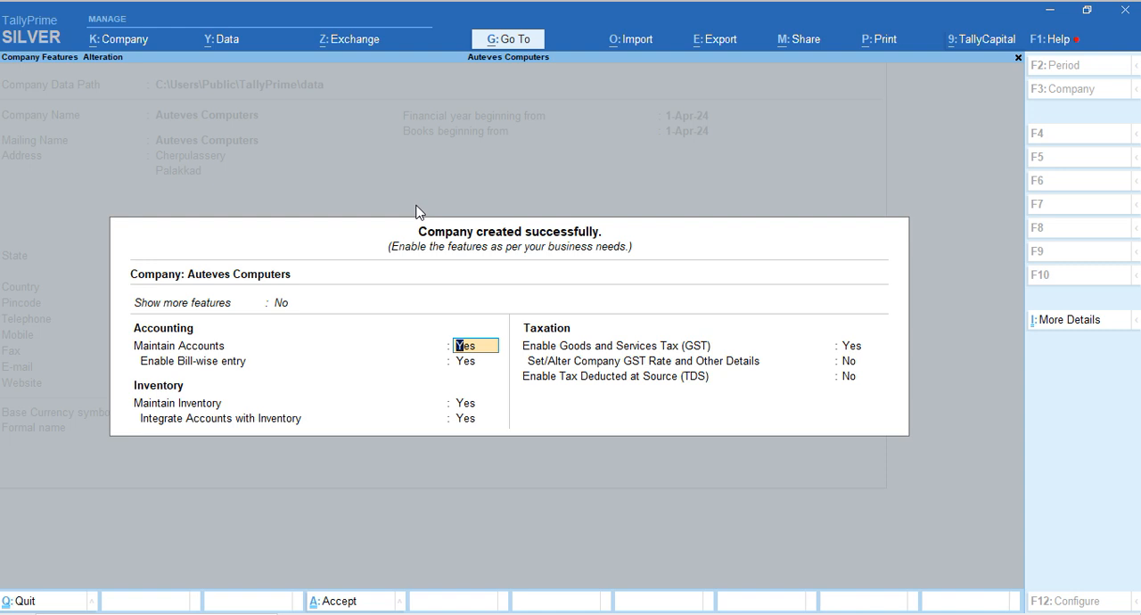
Keep accounts, bill-wise entry and integrated inventory set to Yes, and enable Goods and Services Tax (GST)
{"action": "key", "text": "Return"}
{"action": "key", "text": "Return"}
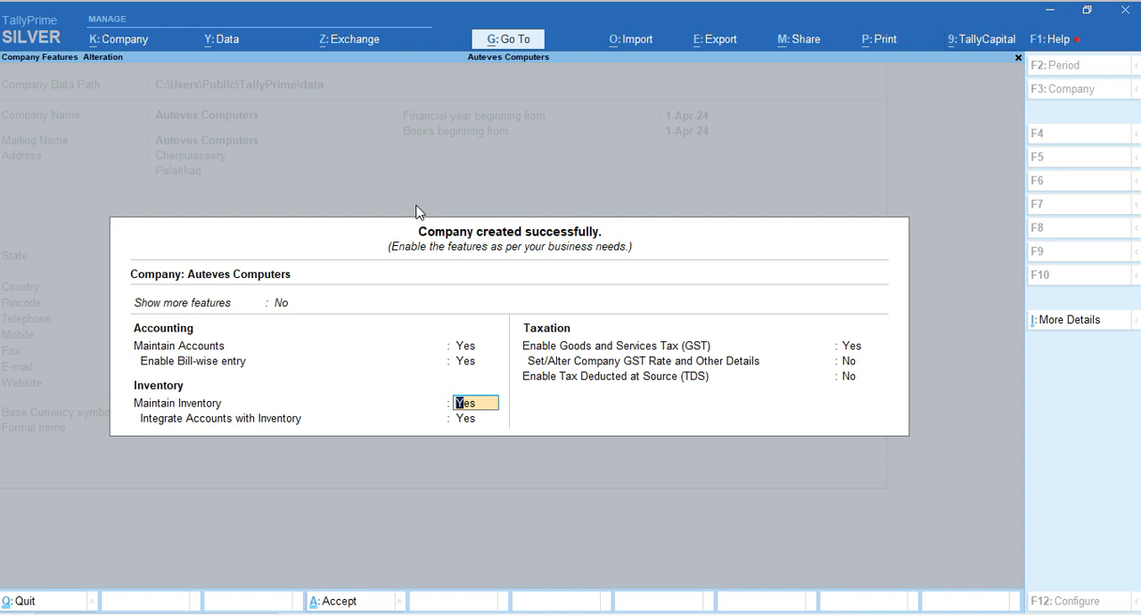
{"action": "key", "text": "Return"}
{"action": "key", "text": "Return"}
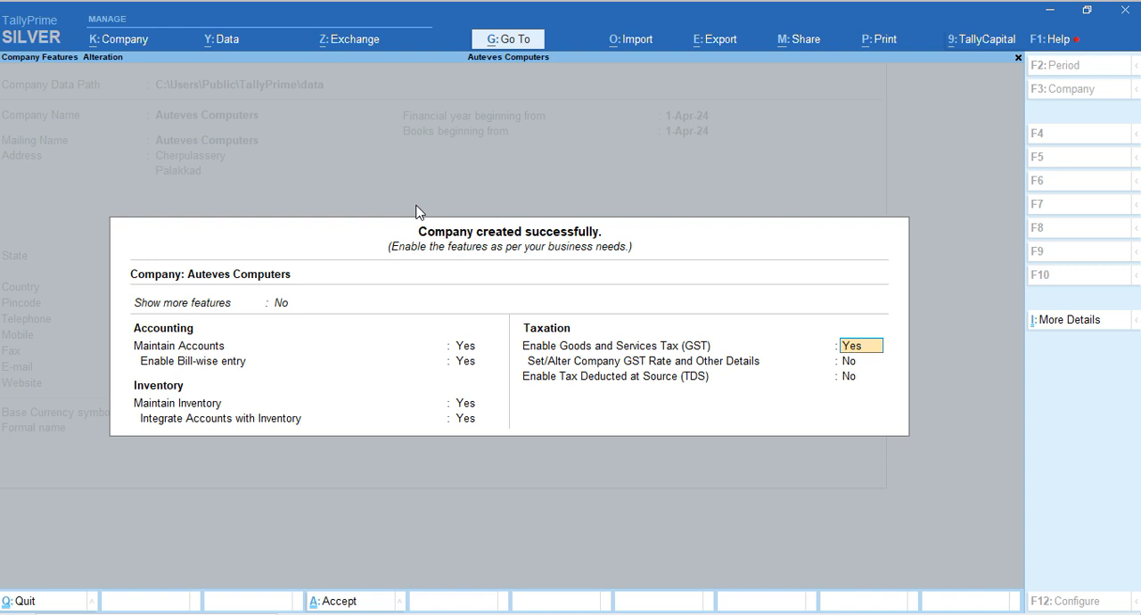
{"action": "key", "text": "Return"}
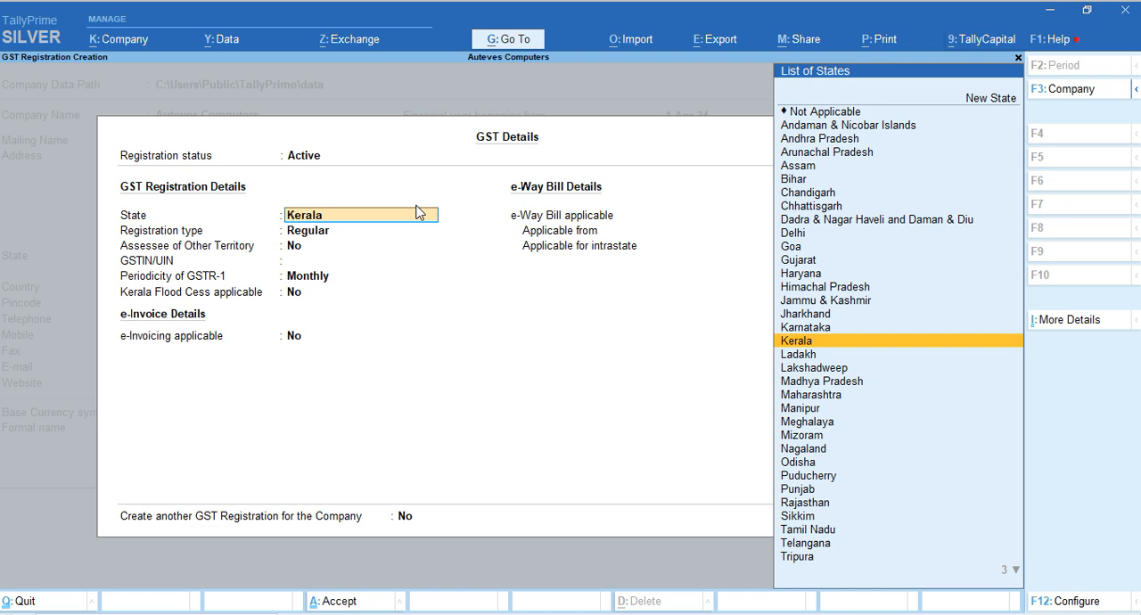
Set the GST registration to state Kerala, type Regular, with Assessee of Other Territory set to No
{"action": "key", "text": "Return"}
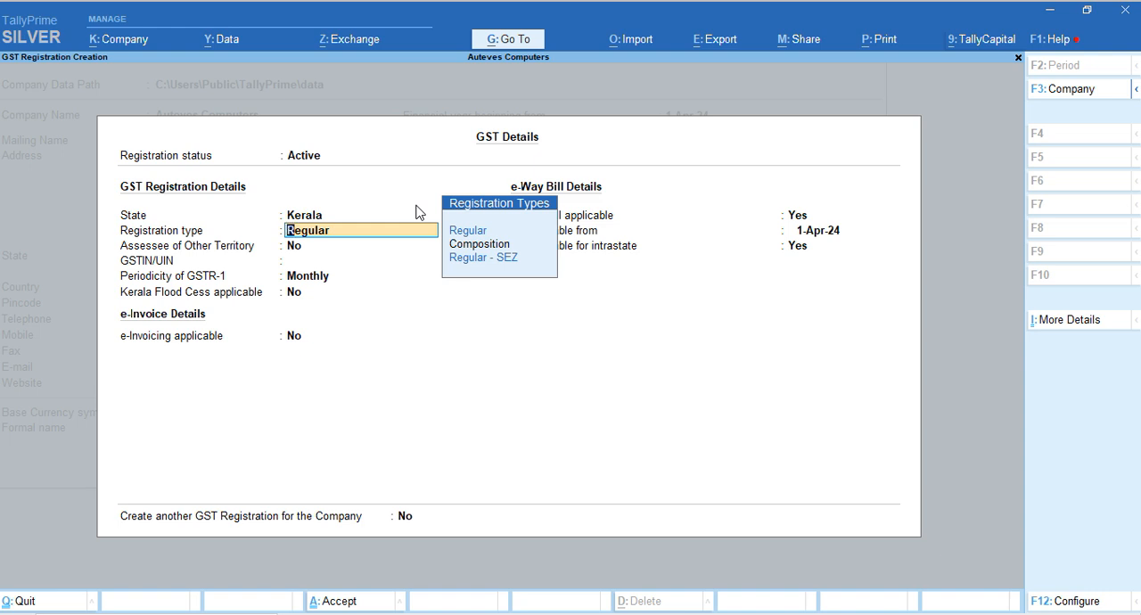
{"action": "key", "text": "Return"}
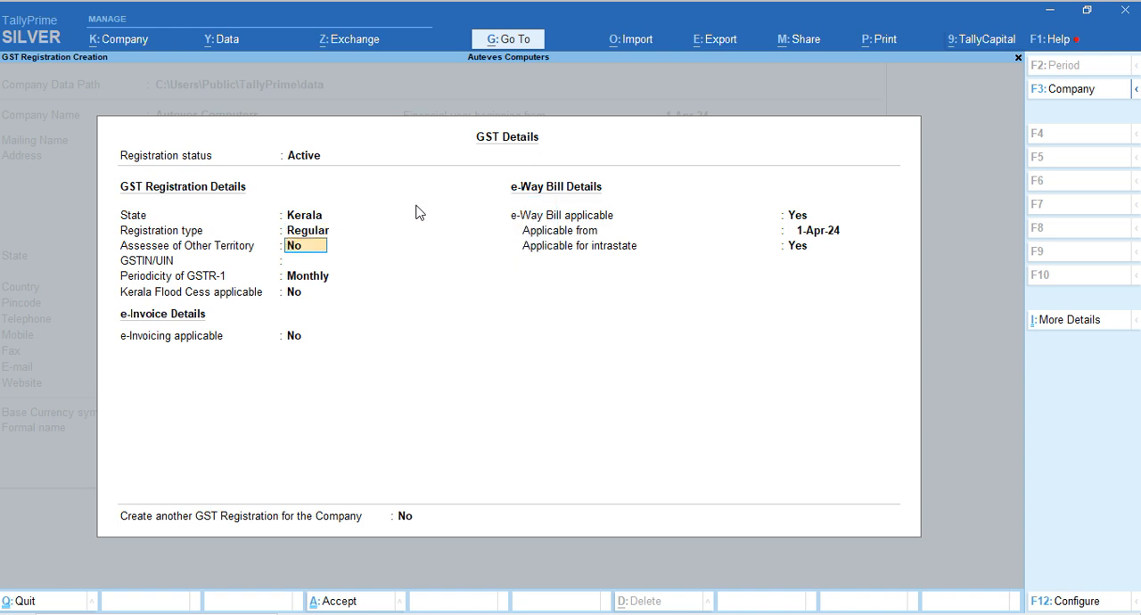
{"action": "key", "text": "Return"}
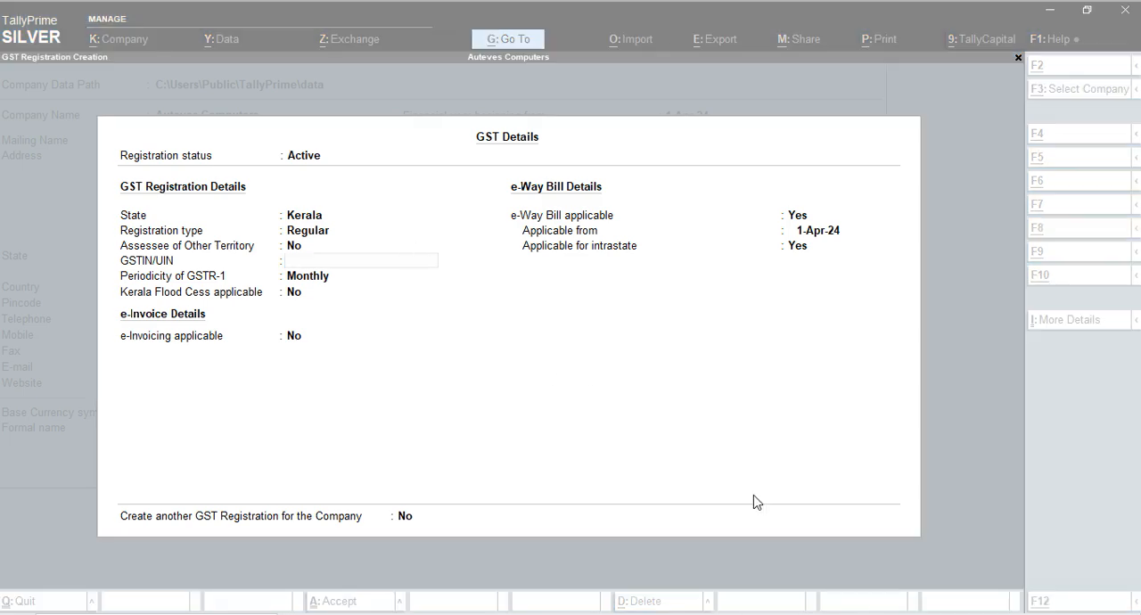
Copy the buyer's GSTIN from the Play store.pdf invoice and paste it as the company's GSTIN/UIN in TallyPrime
{"action": "left_click", "coordinate": [827, 568]}
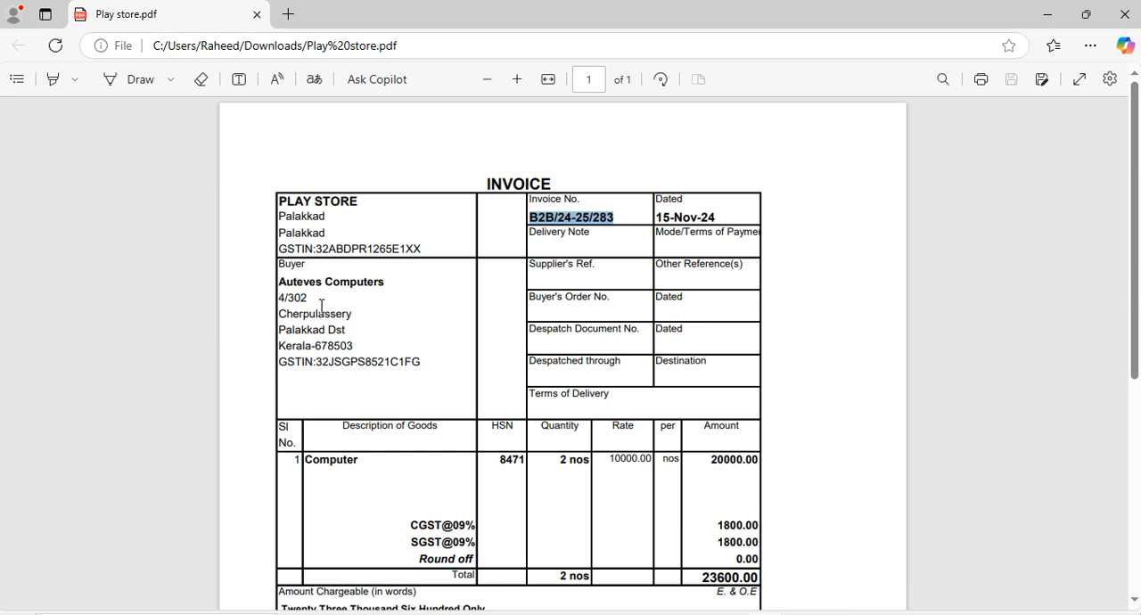
{"action": "left_click", "coordinate": [309, 328]}
{"action": "left_click_drag", "start_coordinate": [313, 361], "coordinate": [328, 362]}
{"action": "left_click", "coordinate": [317, 362]}
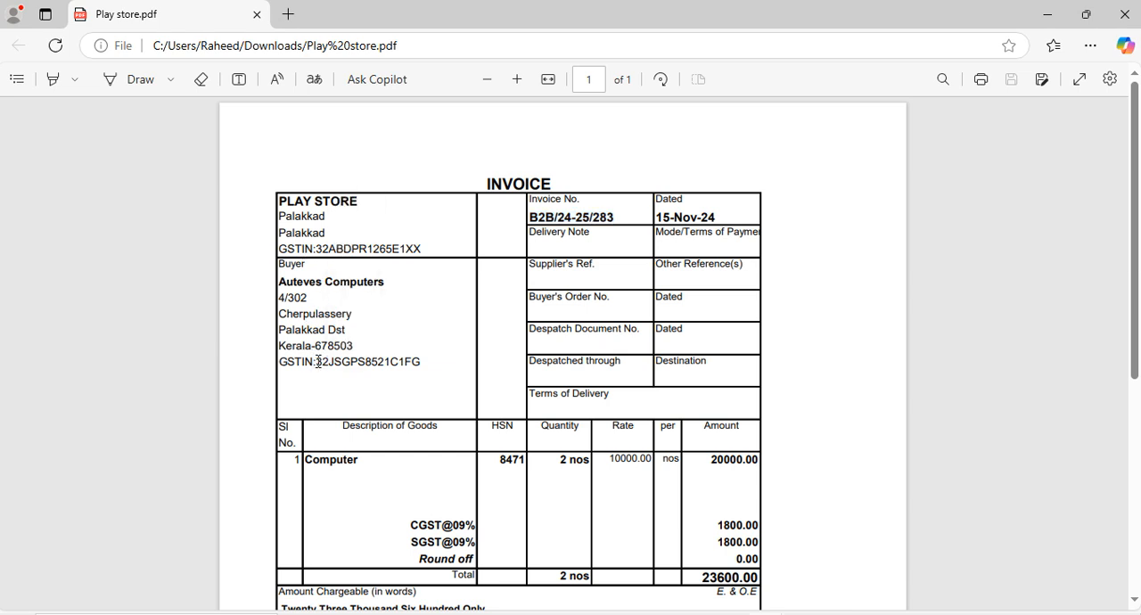
{"action": "double_click", "coordinate": [318, 362]}
{"action": "key", "text": "ctrl+c"}
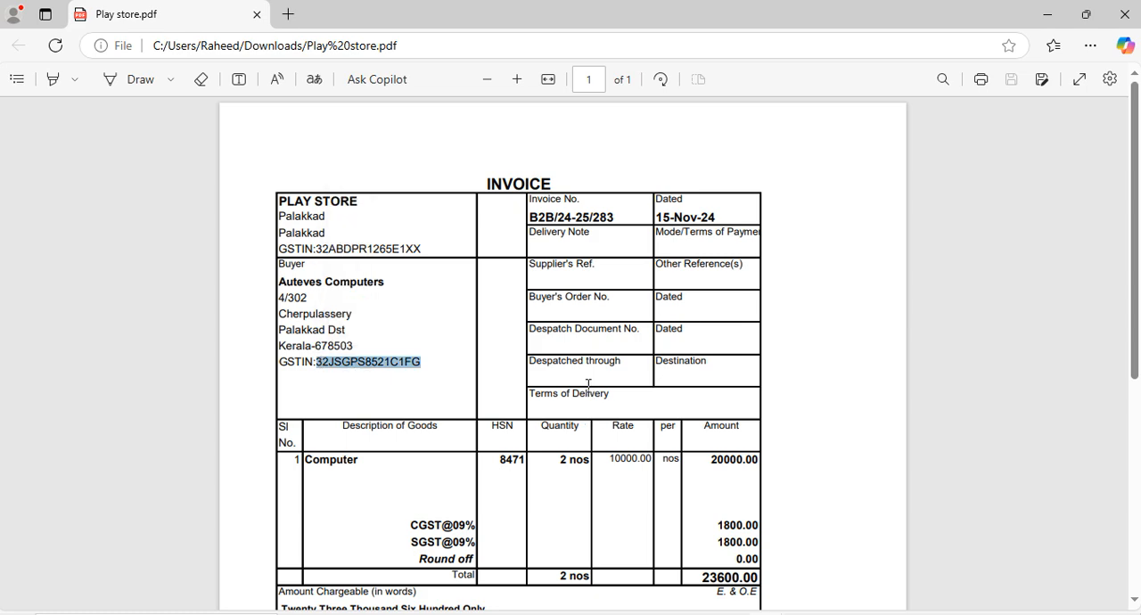
{"action": "key", "text": "alt+Tab"}
{"action": "key", "text": "Tab"}
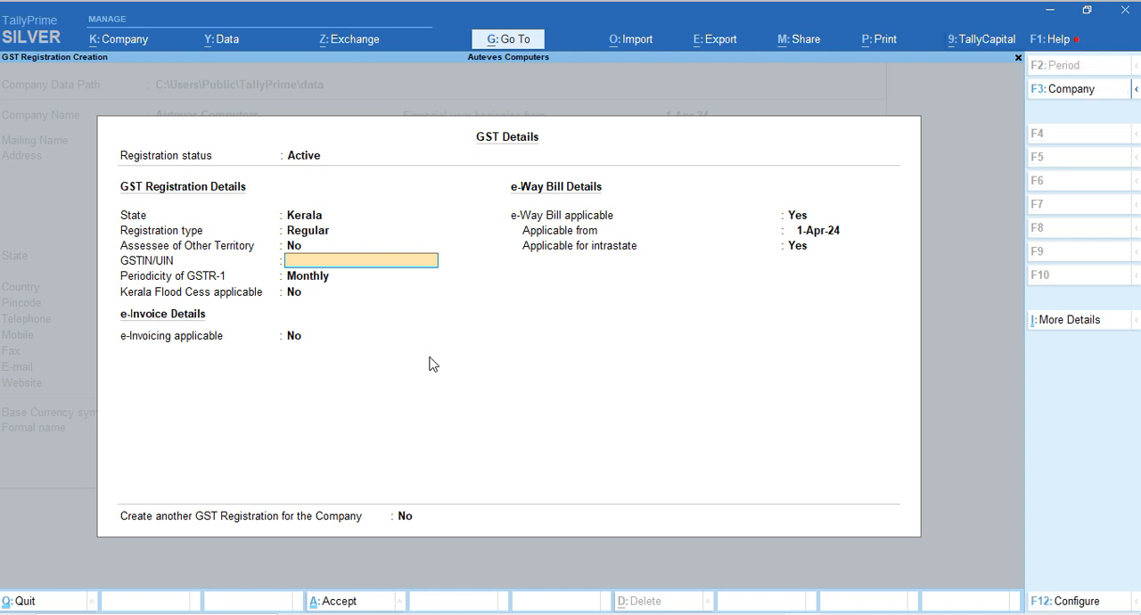
{"action": "key", "text": "ctrl+v"}
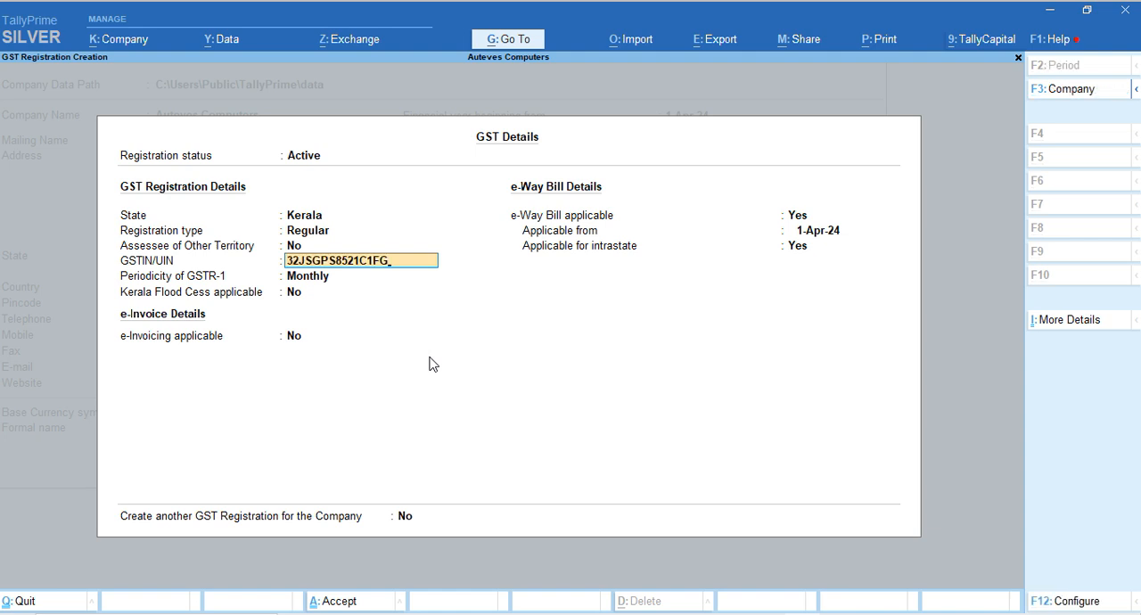
{"action": "key", "text": "Return"}
{"action": "key", "text": "Return"}
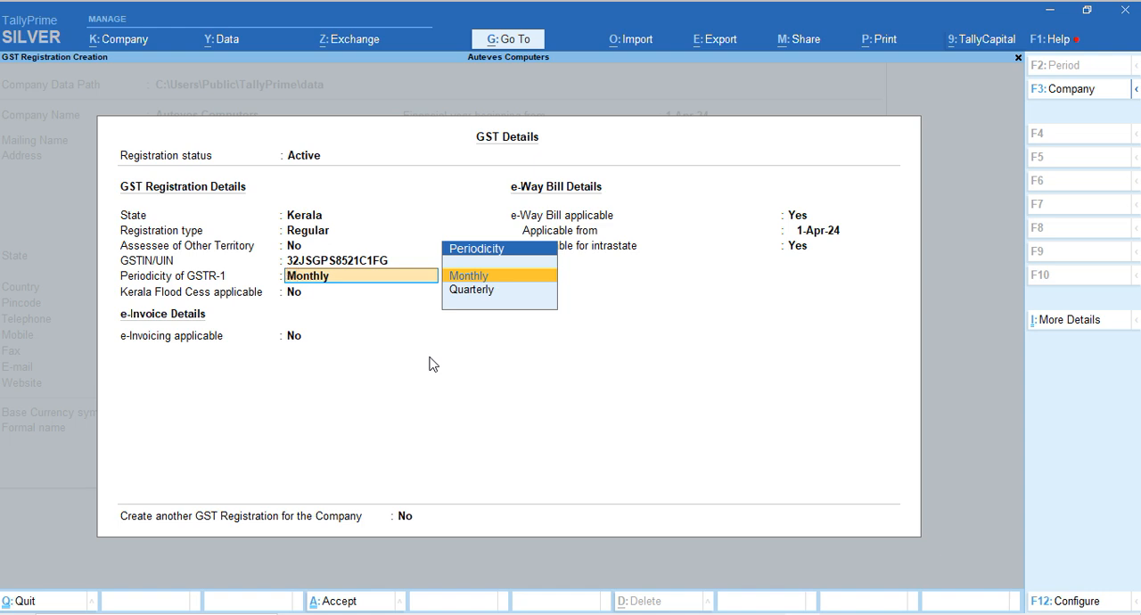
Keep GSTR-1 Monthly, Kerala Flood Cess and e-Invoicing at No, and e-Way Bill applicable from 1-Apr-24
{"action": "key", "text": "Return"}
{"action": "key", "text": "Return"}
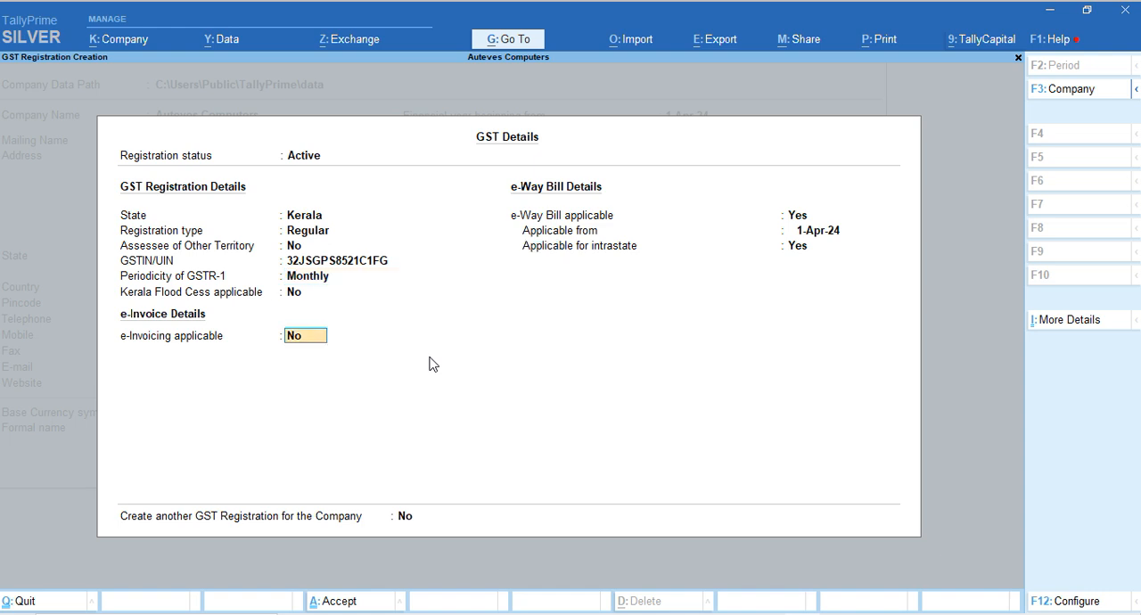
{"action": "key", "text": "Return"}
Save the GST details with intrastate e-Way Bill applicable and no further registration, and accept the company features with TDS set to No
{"action": "key", "text": "Return"}
{"action": "key", "text": "Return"}
{"action": "key", "text": "Return"}
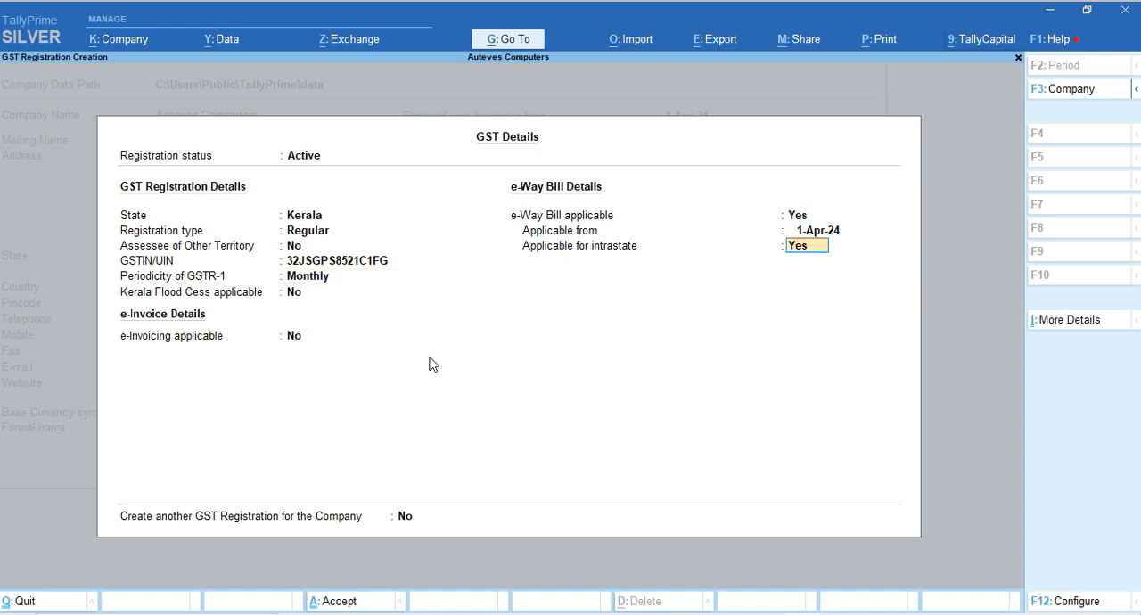
{"action": "key", "text": "Return"}
{"action": "key", "text": "Return"}
{"action": "key", "text": "Return"}
{"action": "key", "text": "Return"}
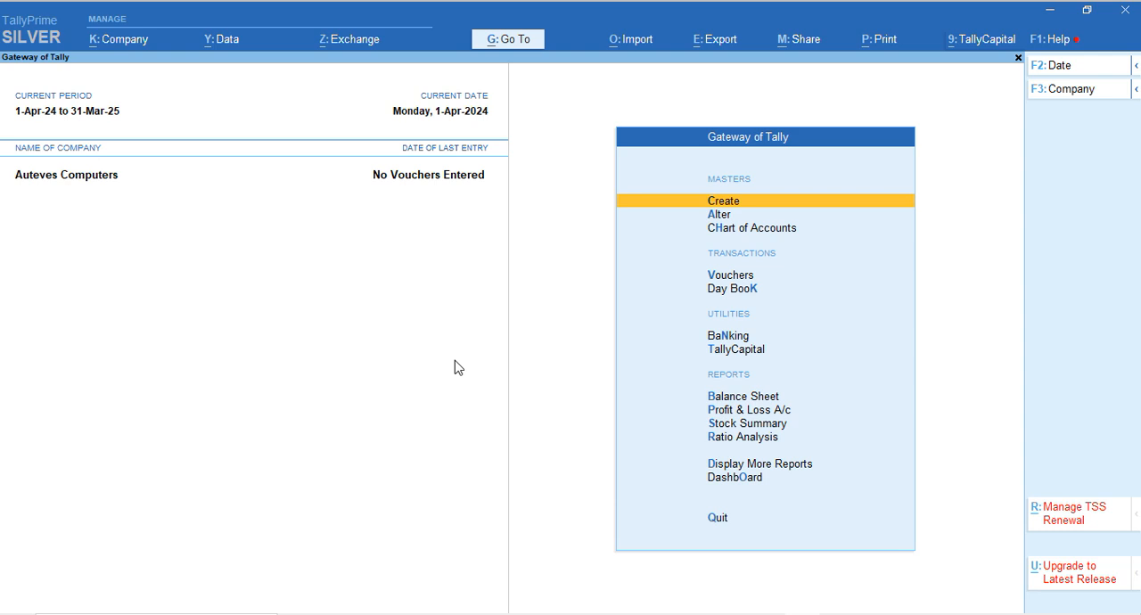
{"action": "key", "text": "Return"}
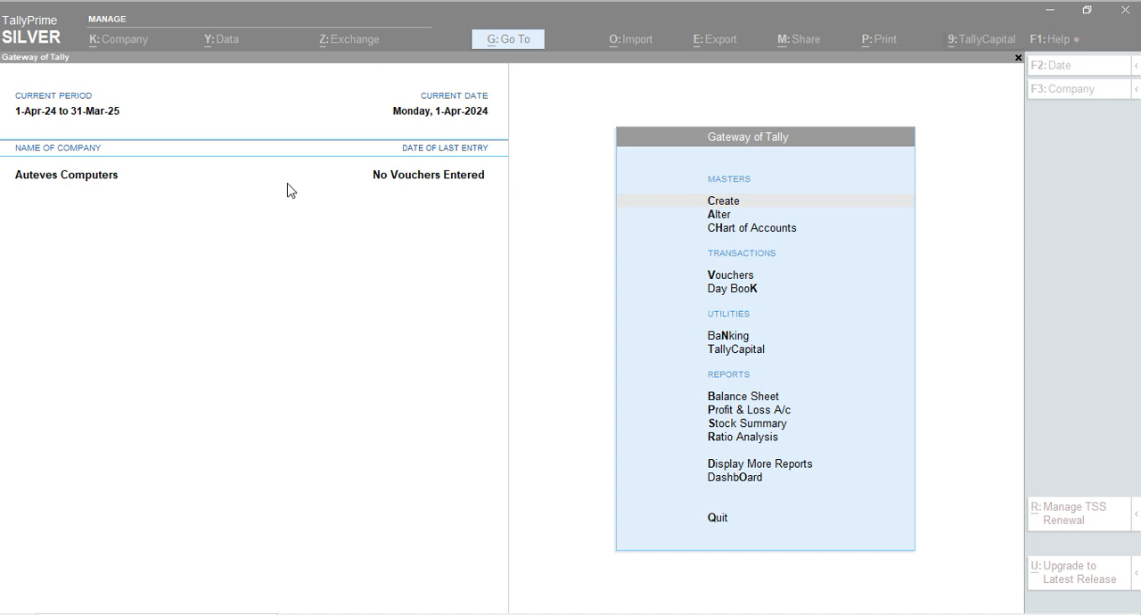
{"action": "left_click", "coordinate": [403, 337]}
{"action": "key", "text": "Down"}
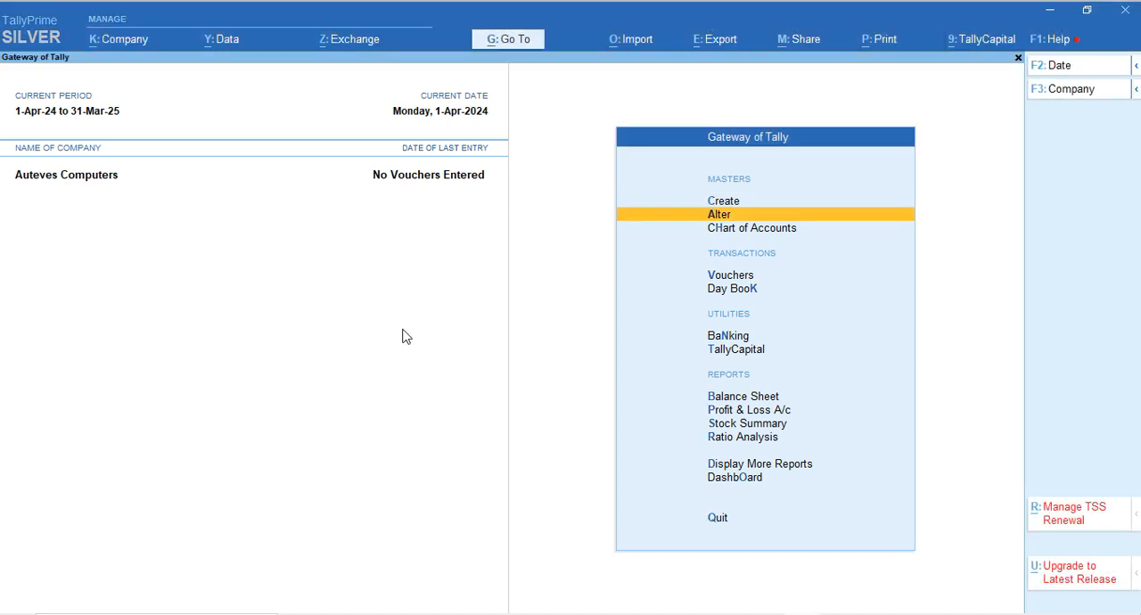
{"action": "key", "text": "Down"}
{"action": "key", "text": "Down"}
{"action": "key", "text": "Down"}
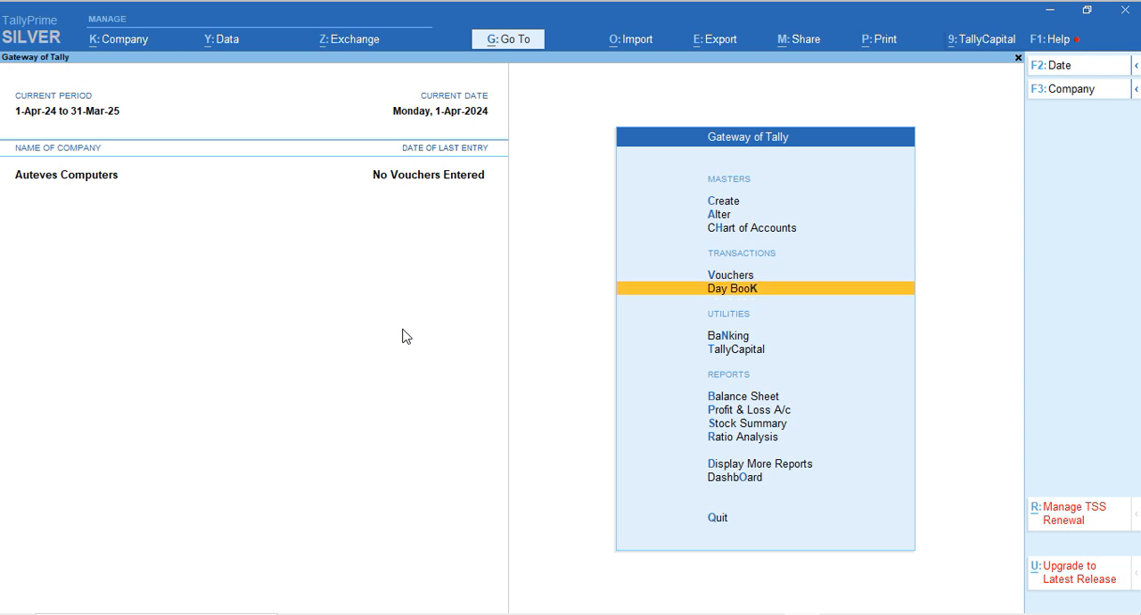
{"action": "key", "text": "Down"}
{"action": "key", "text": "Down"}
{"action": "key", "text": "Down"}
{"action": "key", "text": "Down"}
{"action": "key", "text": "Down"}
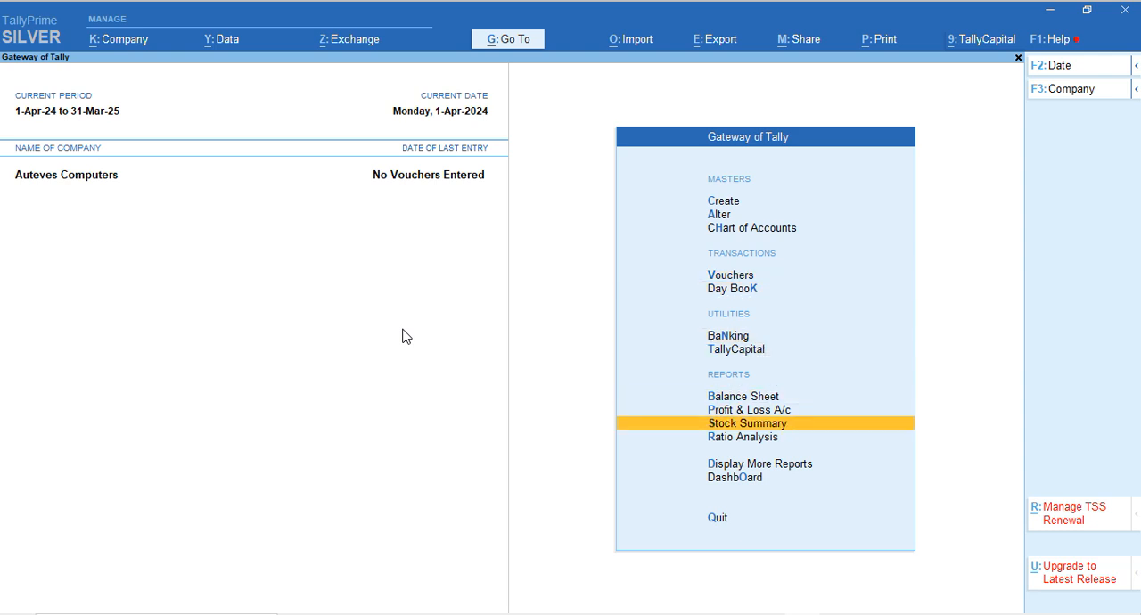
{"action": "key", "text": "Up"}
{"action": "key", "text": "Down"}
{"action": "key", "text": "Down"}
{"action": "key", "text": "Down"}
{"action": "key", "text": "Up"}
{"action": "key", "text": "Up"}
{"action": "key", "text": "Up"}
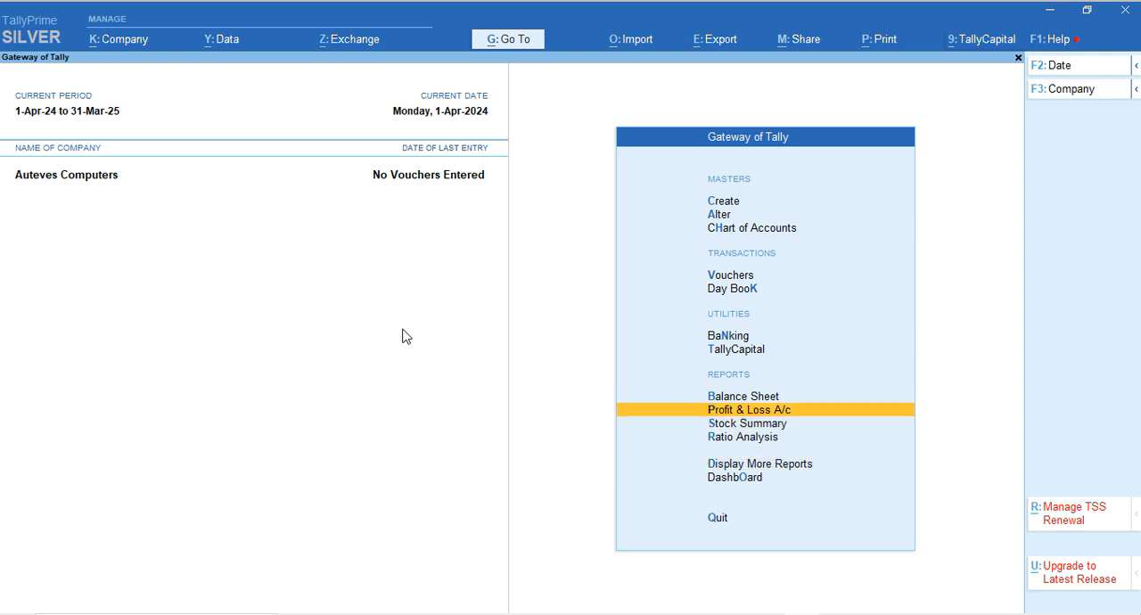
View the Balance Sheet and the Profit & Loss A/c of Auteves Computers
{"action": "key", "text": "Up"}
{"action": "key", "text": "Return"}
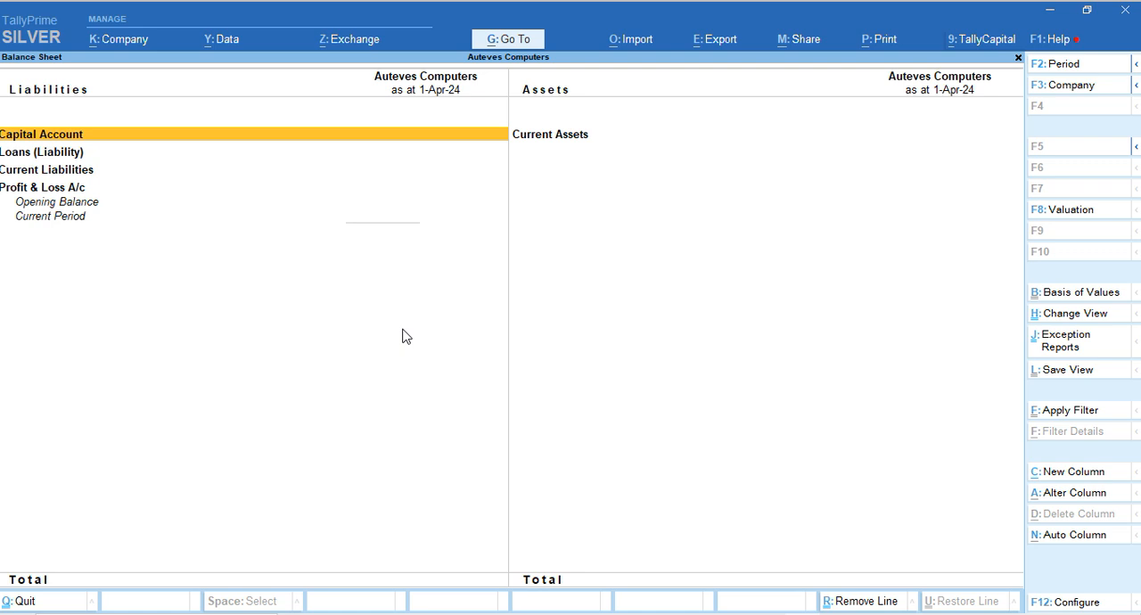
{"action": "key", "text": "Escape"}
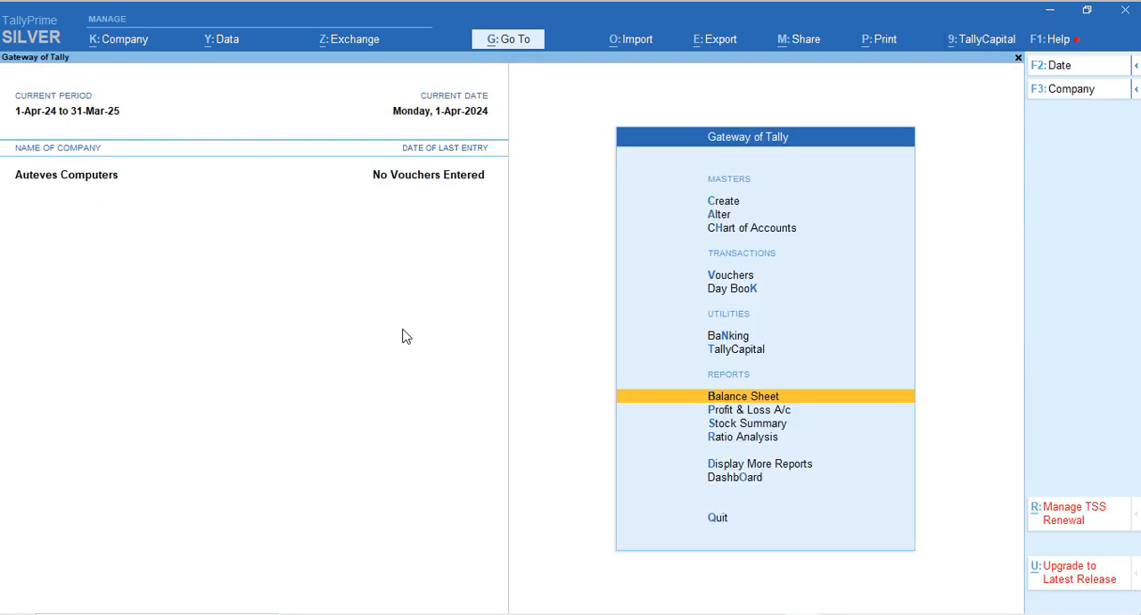
{"action": "key", "text": "Down"}
{"action": "key", "text": "Return"}
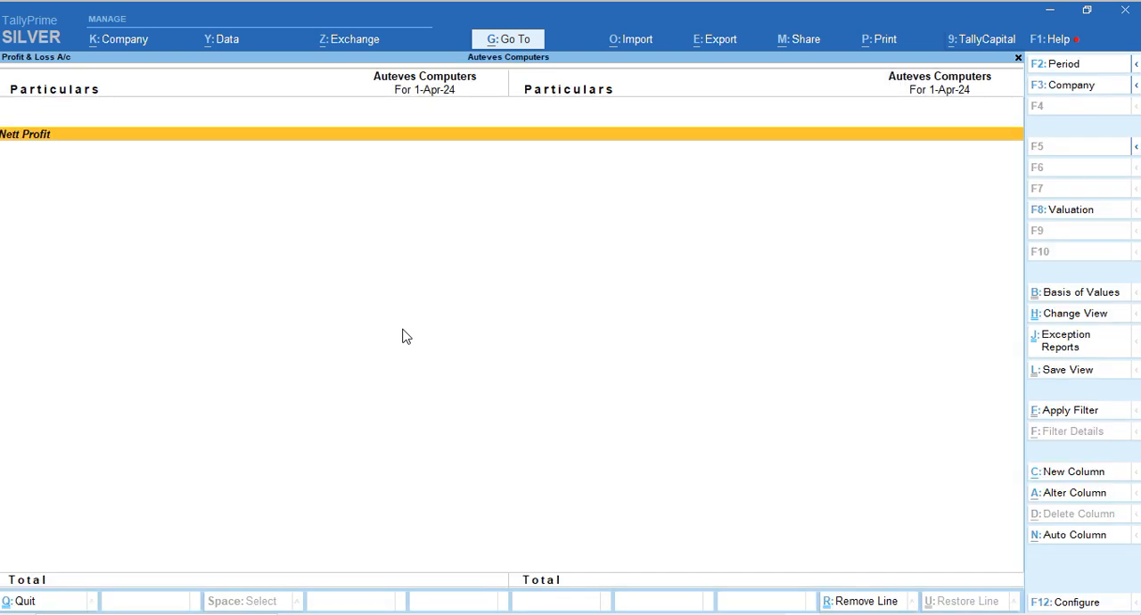
{"action": "key", "text": "Escape"}
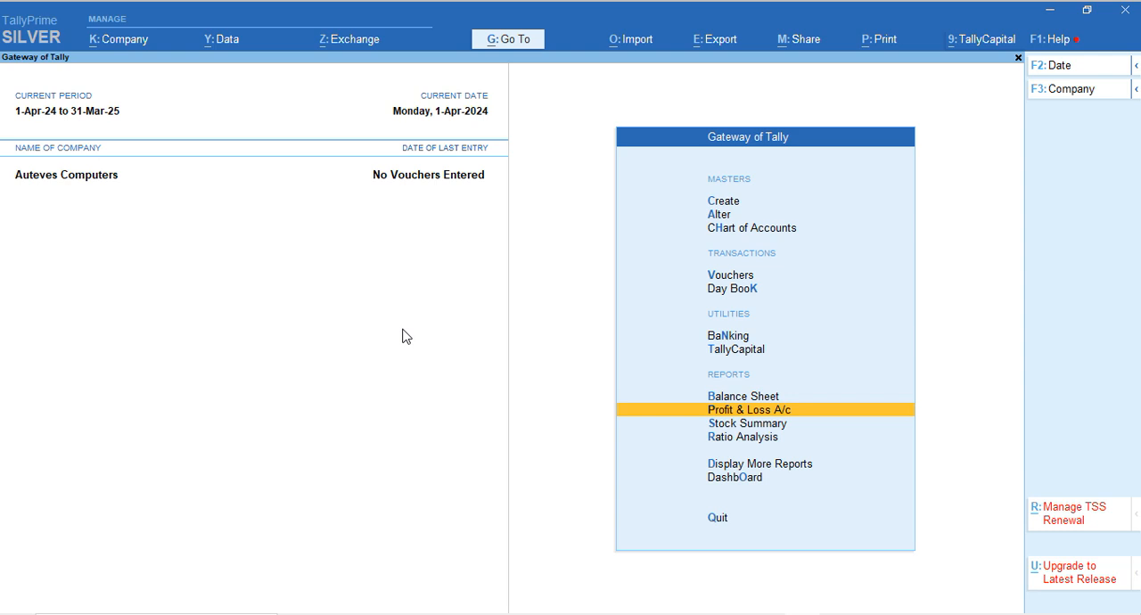
Open the list of masters available for creation from the Gateway of Tally
{"action": "key", "text": "Up"}
{"action": "key", "text": "Up"}
{"action": "key", "text": "Up"}
{"action": "key", "text": "Up"}
{"action": "key", "text": "Up"}
{"action": "key", "text": "Up"}
{"action": "key", "text": "Up"}
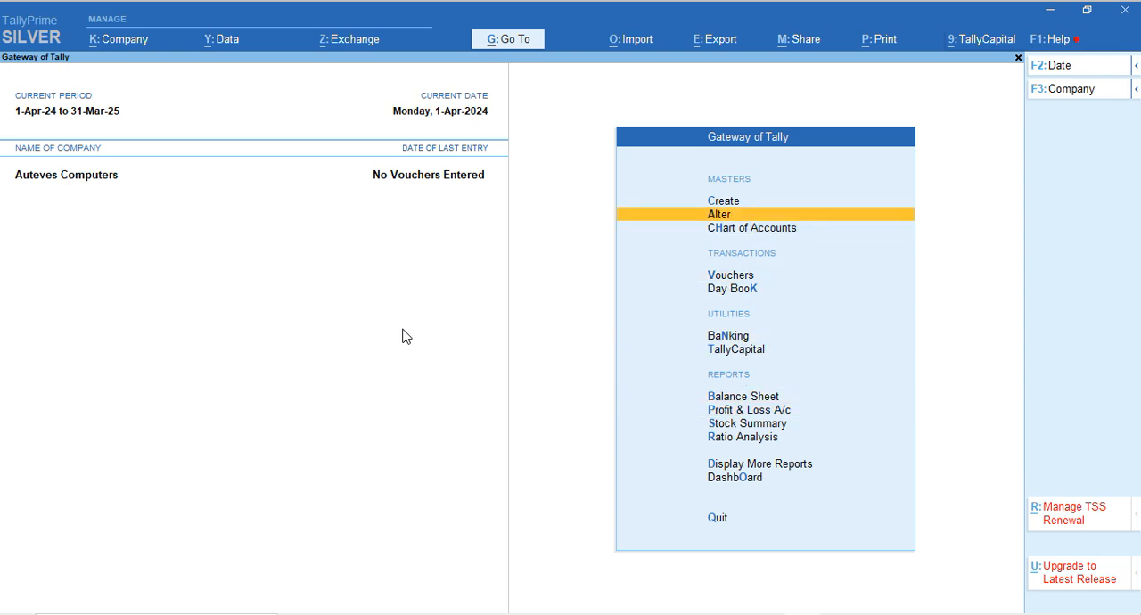
{"action": "key", "text": "Up"}
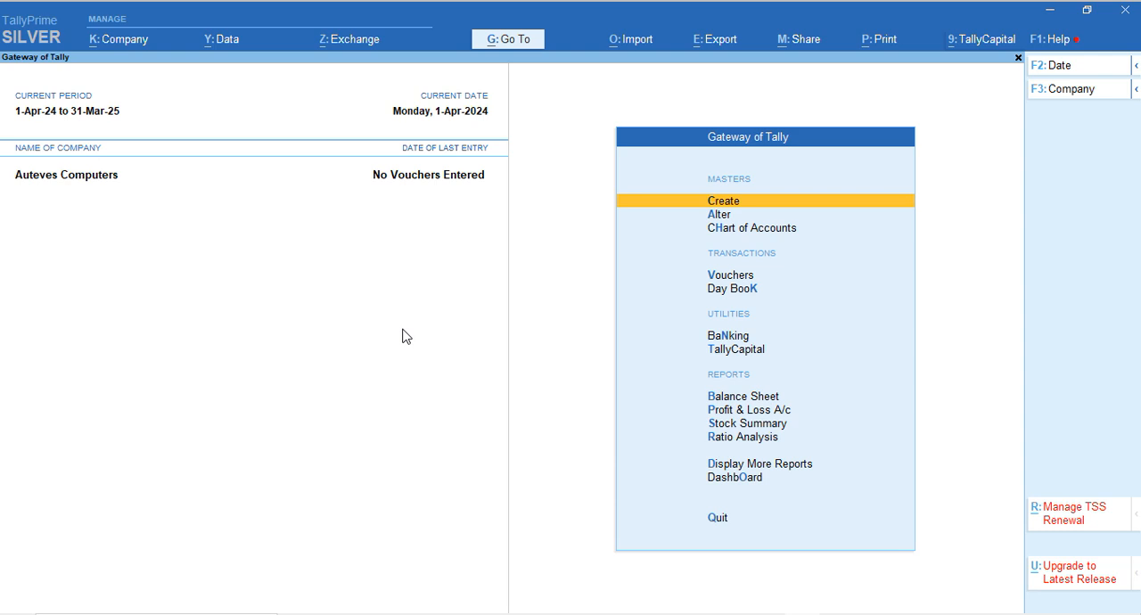
{"action": "key", "text": "Return"}
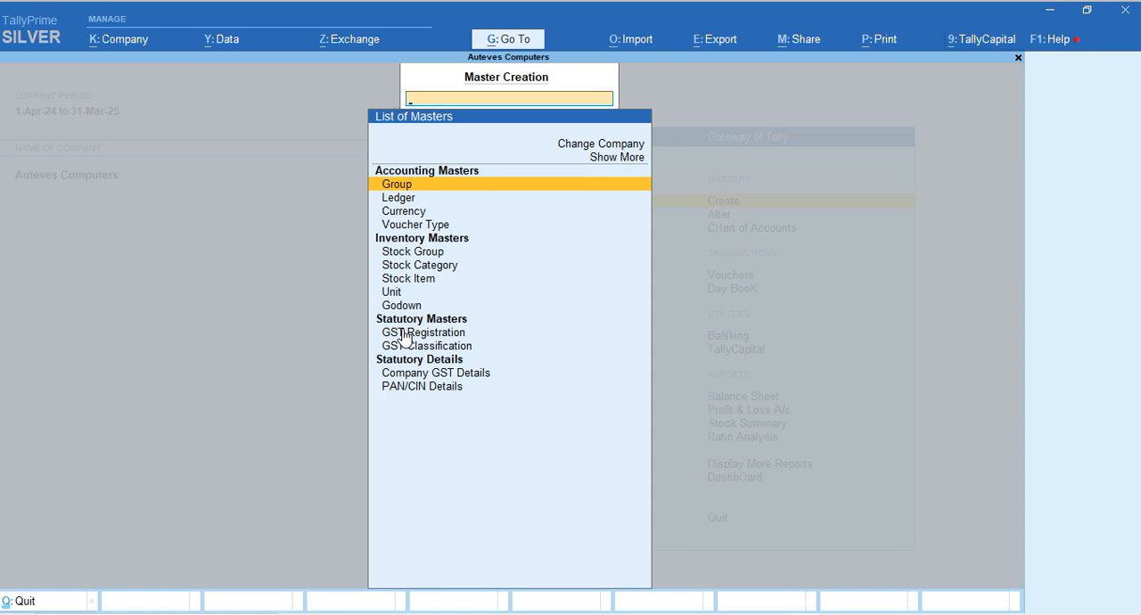
Look through the accounting, inventory and statutory masters that can be created, ending on Ledger
{"action": "key", "text": "Up"}
{"action": "key", "text": "Down"}
{"action": "key", "text": "Down"}
{"action": "key", "text": "Down"}
{"action": "key", "text": "Down"}
{"action": "key", "text": "Down"}
{"action": "key", "text": "Down"}
{"action": "key", "text": "Down"}
{"action": "key", "text": "Down"}
{"action": "key", "text": "Down"}
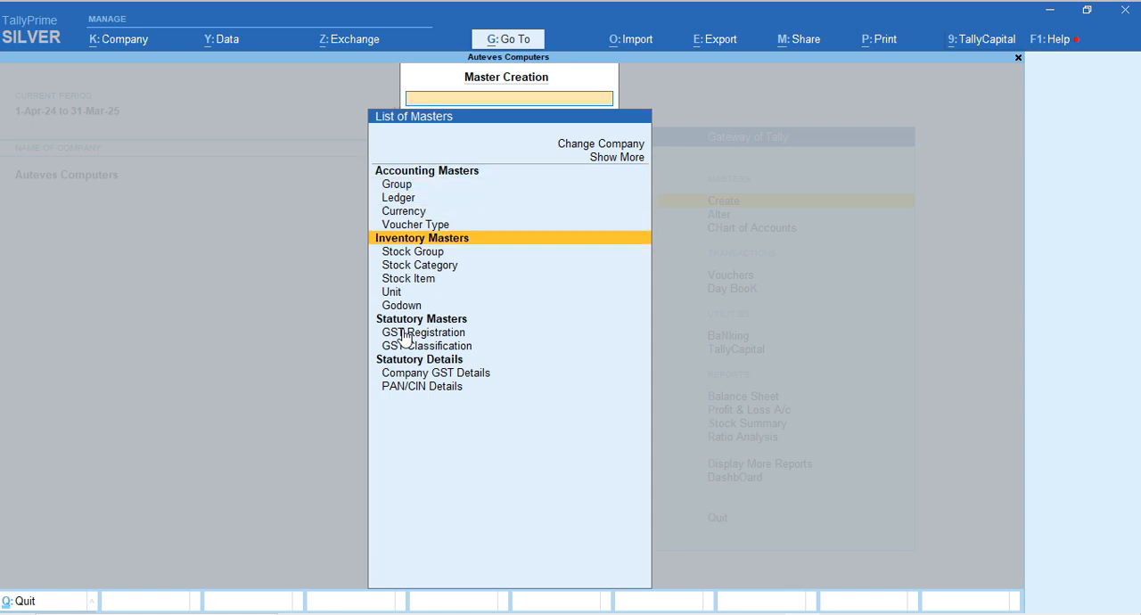
{"action": "key", "text": "Down"}
{"action": "key", "text": "Down"}
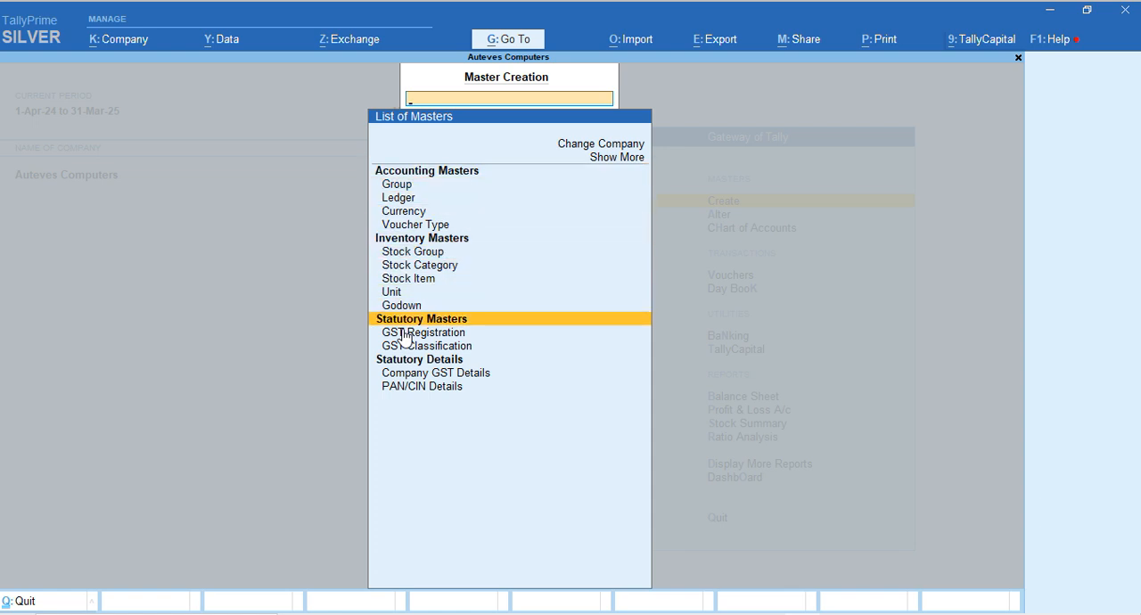
{"action": "key", "text": "Down"}
{"action": "key", "text": "Down"}
{"action": "key", "text": "Down"}
{"action": "key", "text": "Up"}
{"action": "key", "text": "Up"}
{"action": "key", "text": "Up"}
{"action": "key", "text": "Up"}
{"action": "key", "text": "Up"}
{"action": "key", "text": "Up"}
{"action": "key", "text": "Up"}
{"action": "key", "text": "Up"}
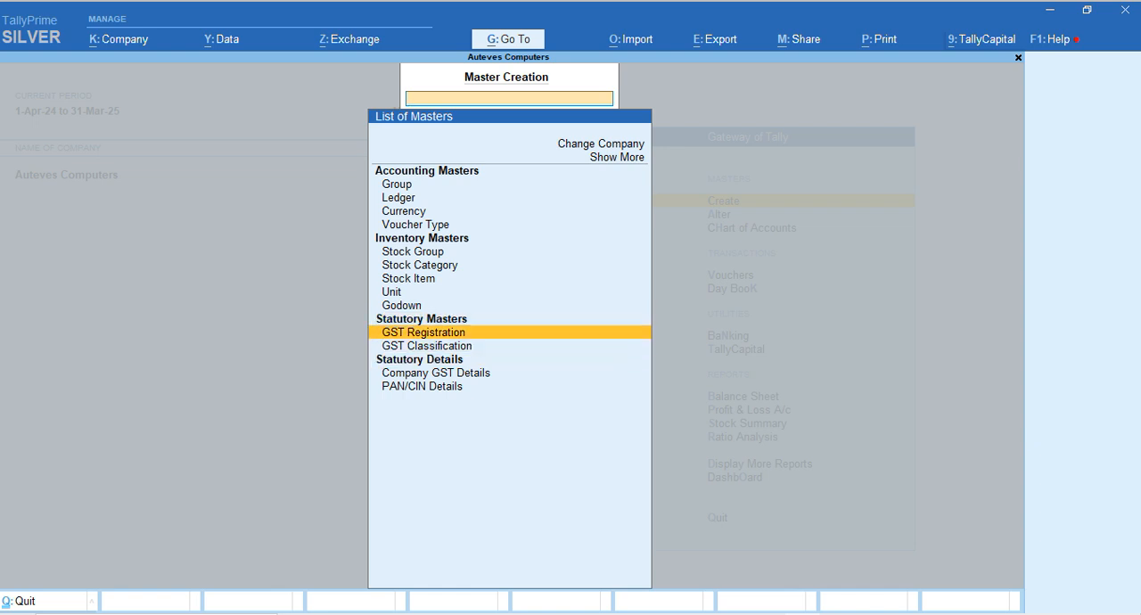
{"action": "key", "text": "Up"}
{"action": "key", "text": "Up"}
{"action": "key", "text": "Up"}
{"action": "key", "text": "Up"}
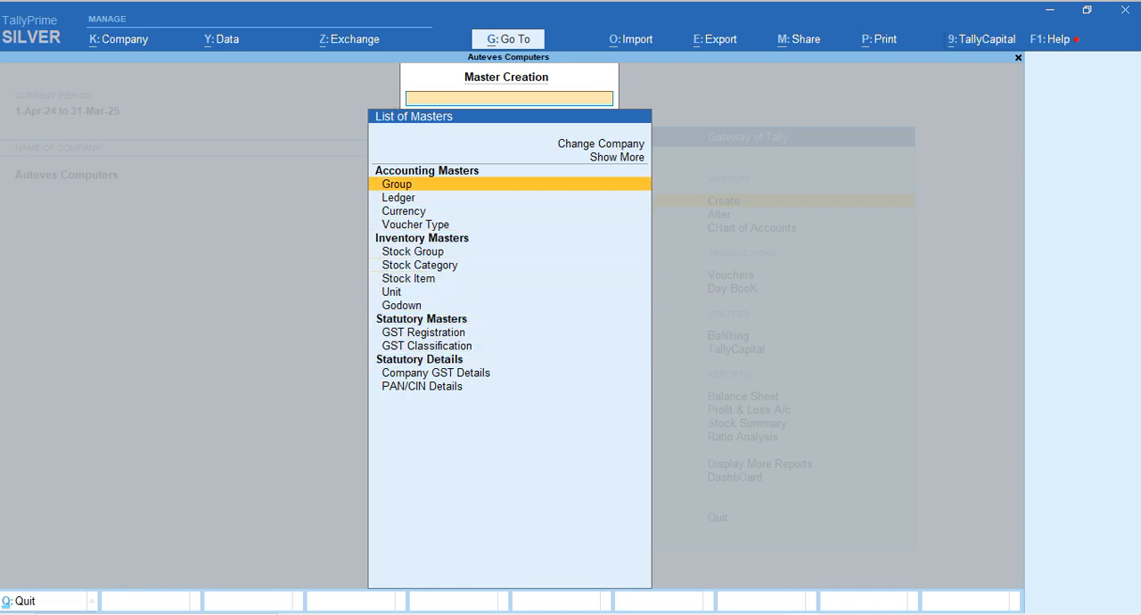
{"action": "key", "text": "Down"}
{"action": "key", "text": "Up"}
{"action": "key", "text": "Down"}
{"action": "key", "text": "Down"}
{"action": "key", "text": "Down"}
{"action": "key", "text": "Down"}
{"action": "key", "text": "Down"}
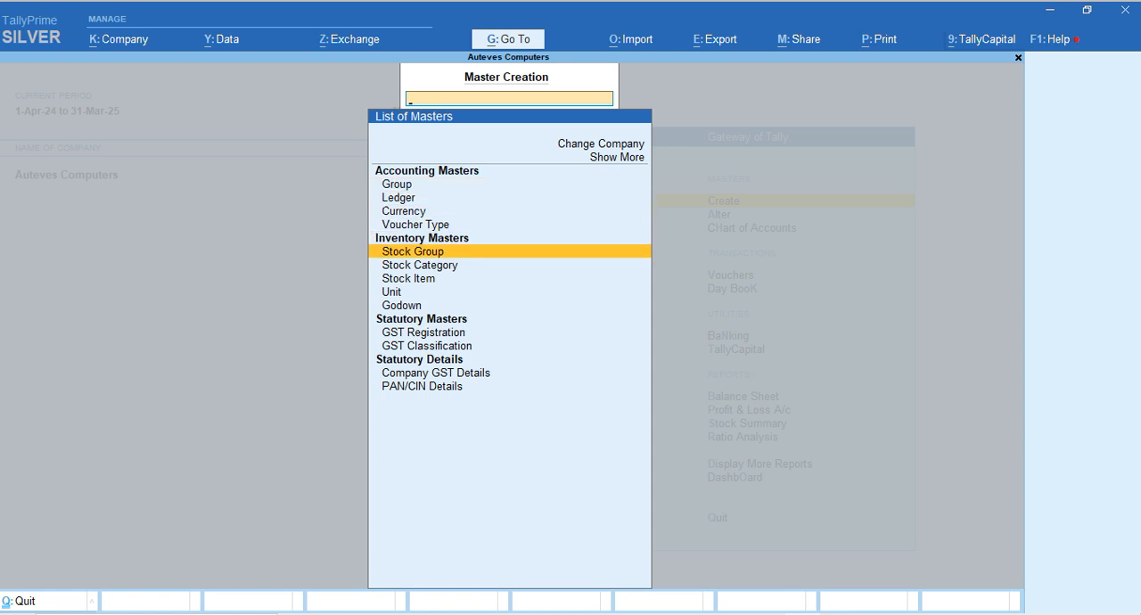
{"action": "key", "text": "Down"}
{"action": "key", "text": "Down"}
{"action": "key", "text": "Down"}
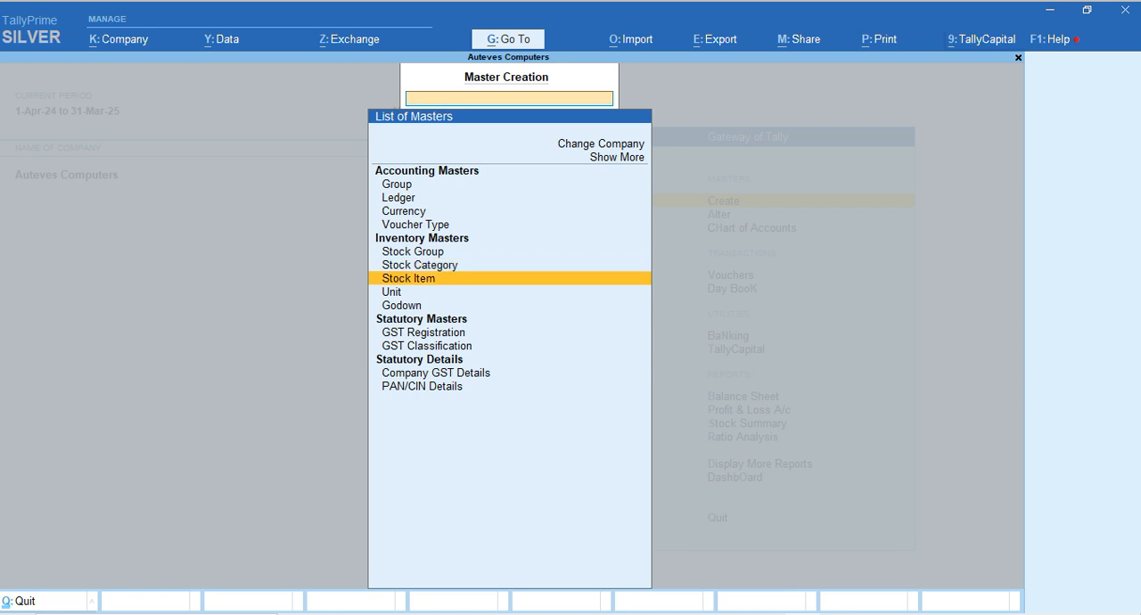
{"action": "key", "text": "Up"}
{"action": "key", "text": "Up"}
{"action": "key", "text": "Up"}
{"action": "key", "text": "Up"}
{"action": "key", "text": "Up"}
{"action": "key", "text": "Up"}
{"action": "key", "text": "Up"}
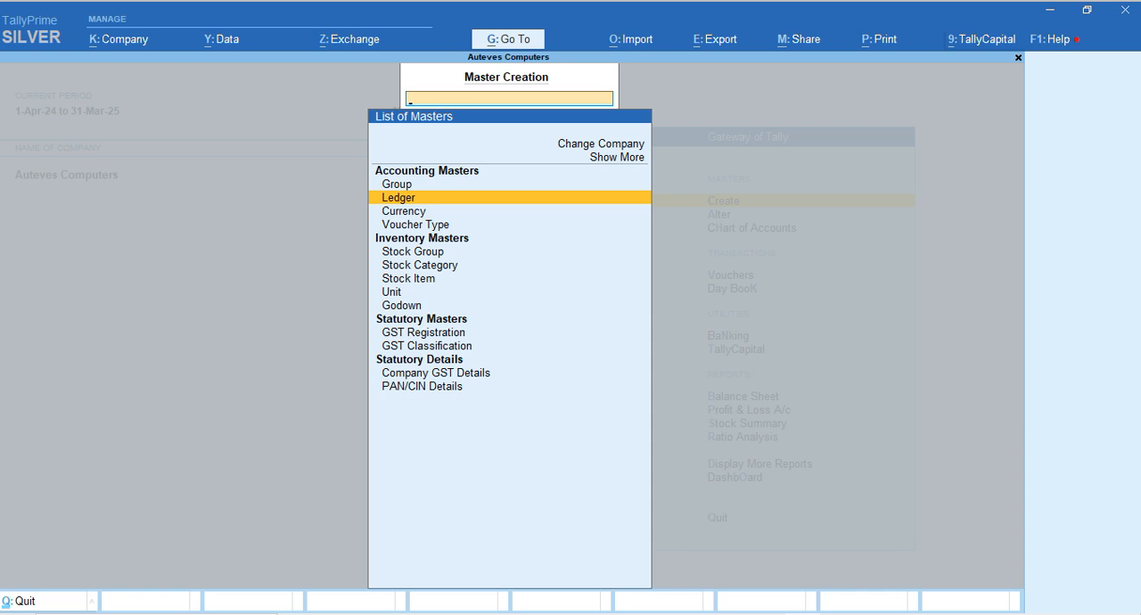
{"action": "key", "text": "Return"}
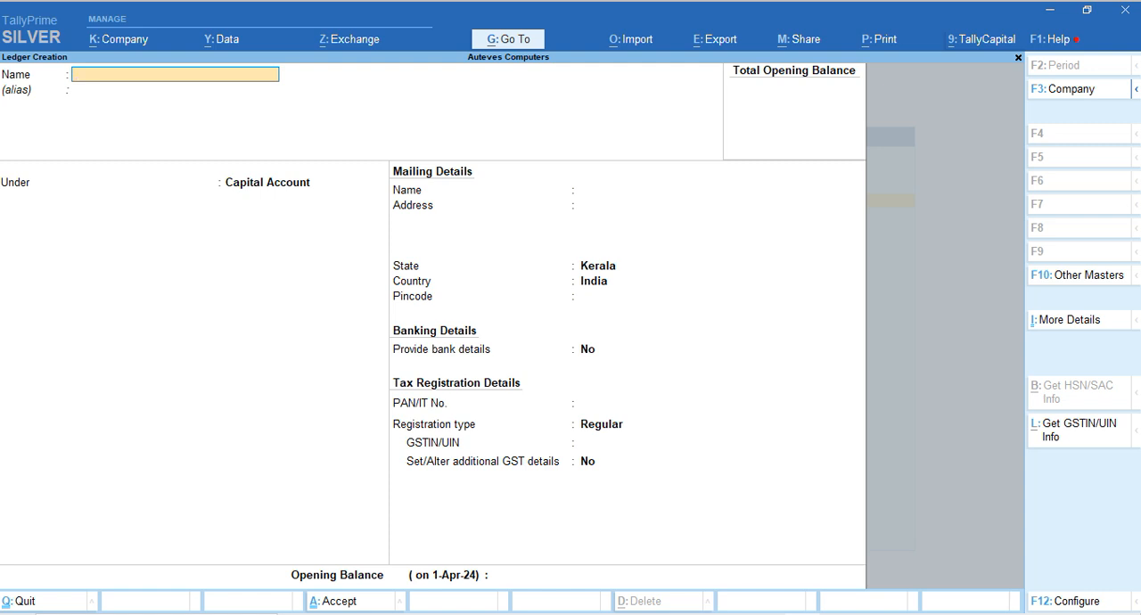
{"action": "key", "text": "Escape"}
{"action": "key", "text": "y"}
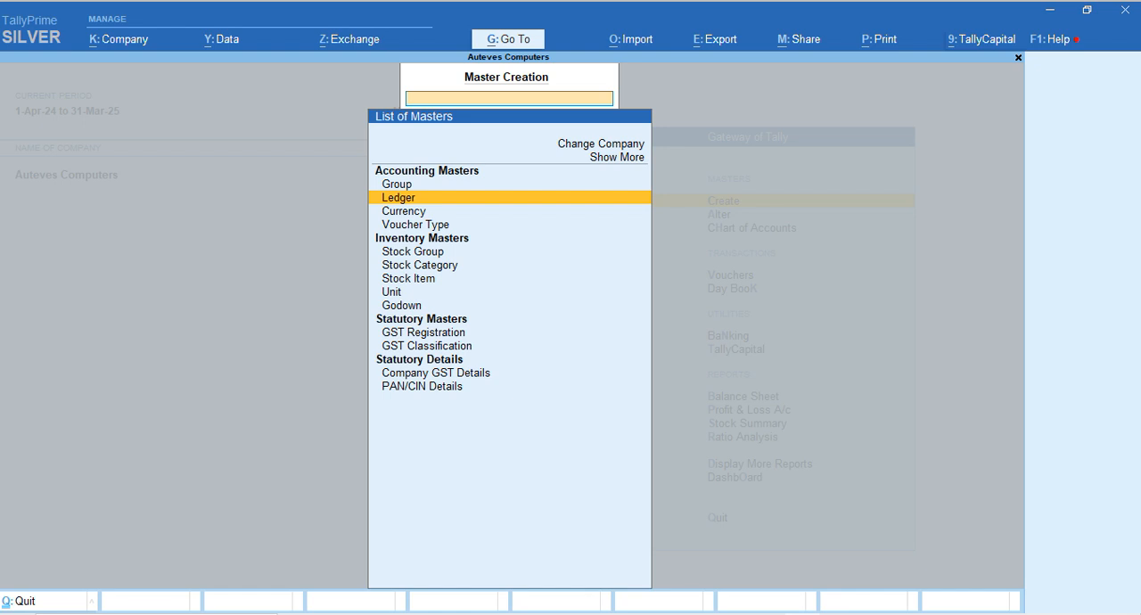
Start a new ledger and name it with the owner's name followed by Capital Account
{"action": "key", "text": "Return"}
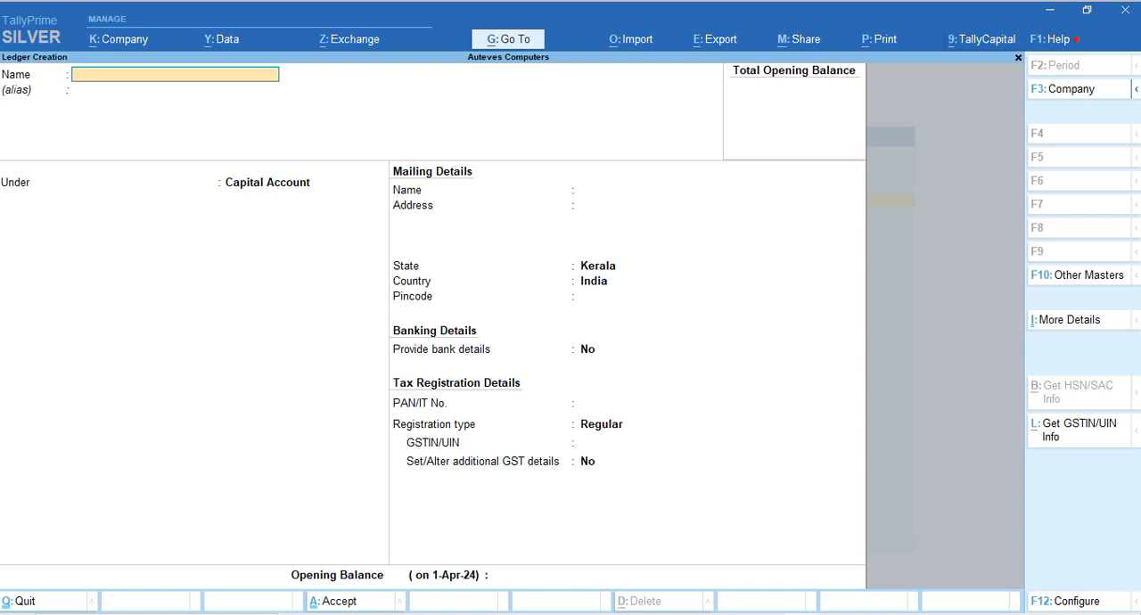
{"action": "type", "text": "Shafeeq capital account"}
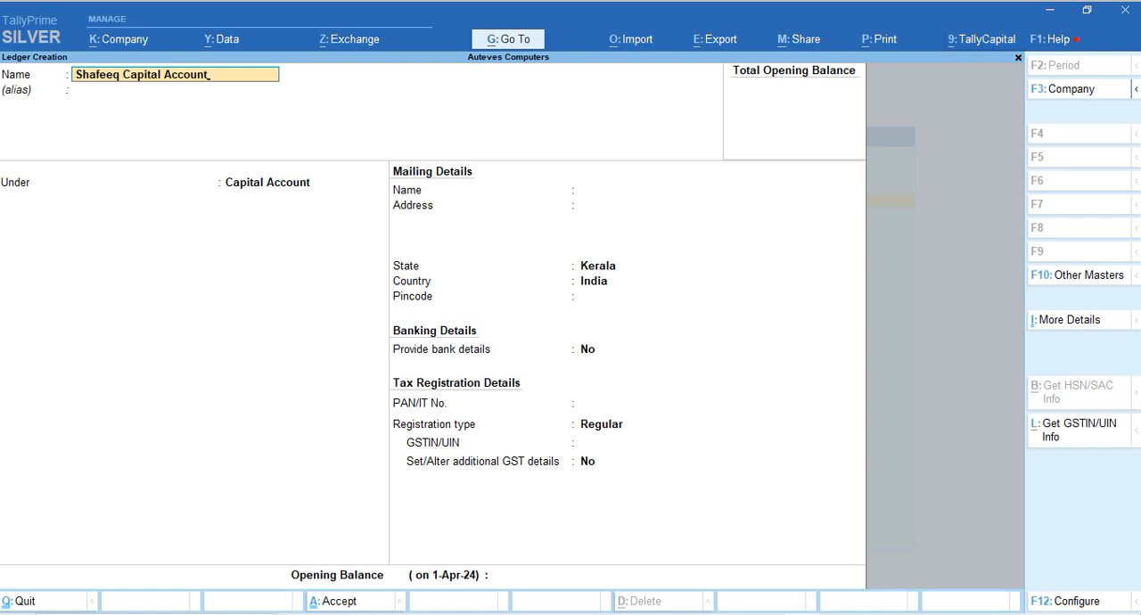
{"action": "key", "text": "Return"}
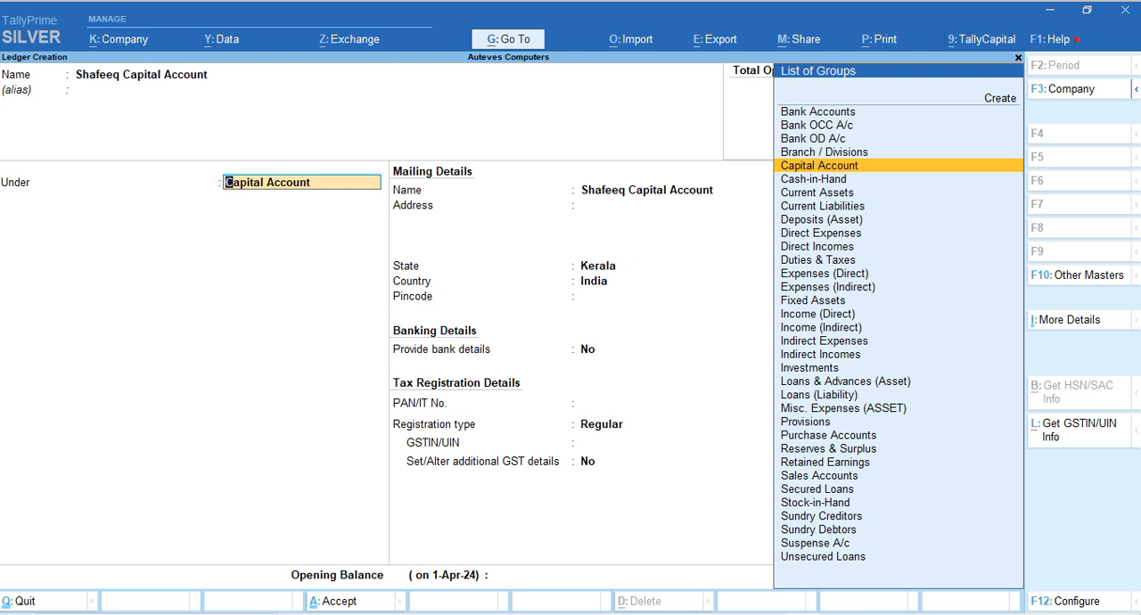
{"action": "type", "text": "Ind"}
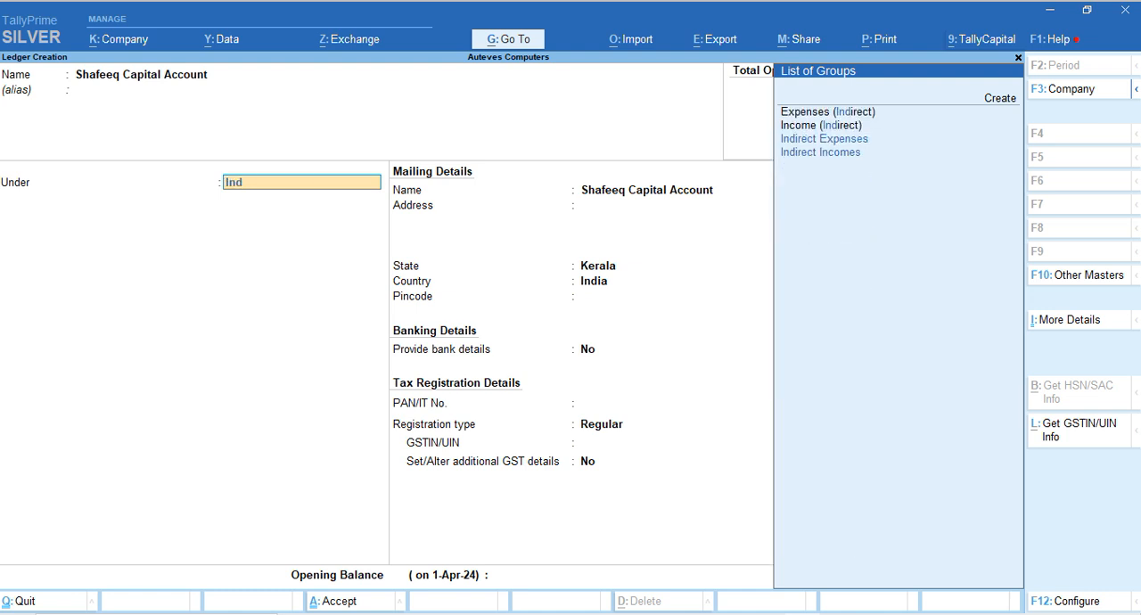
{"action": "key", "text": "BackSpace"}
{"action": "key", "text": "BackSpace"}
{"action": "key", "text": "BackSpace"}
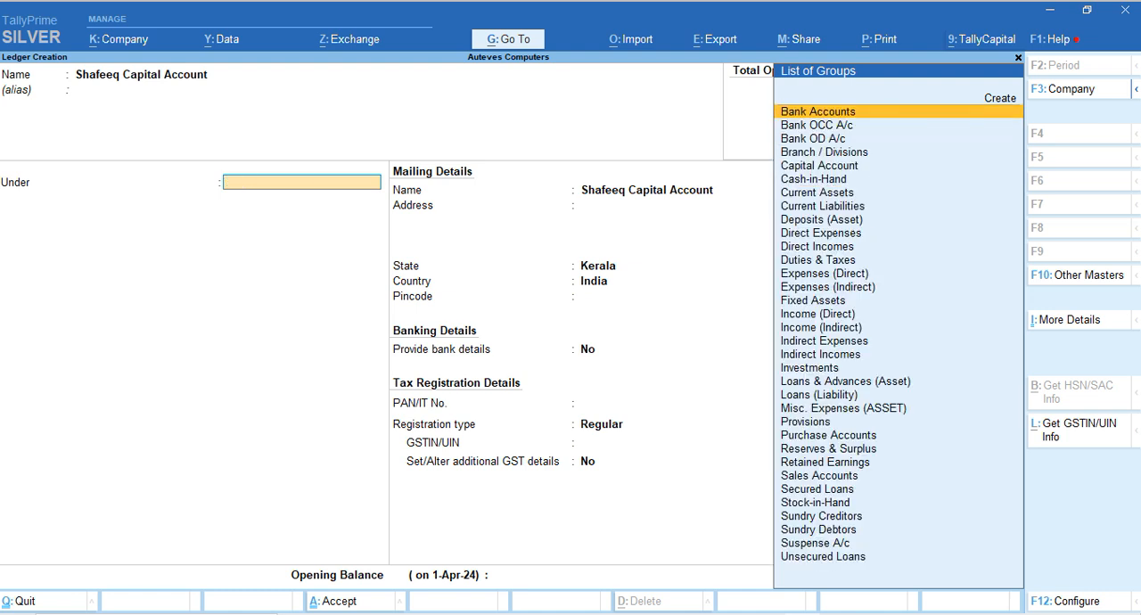
{"action": "type", "text": "C"}
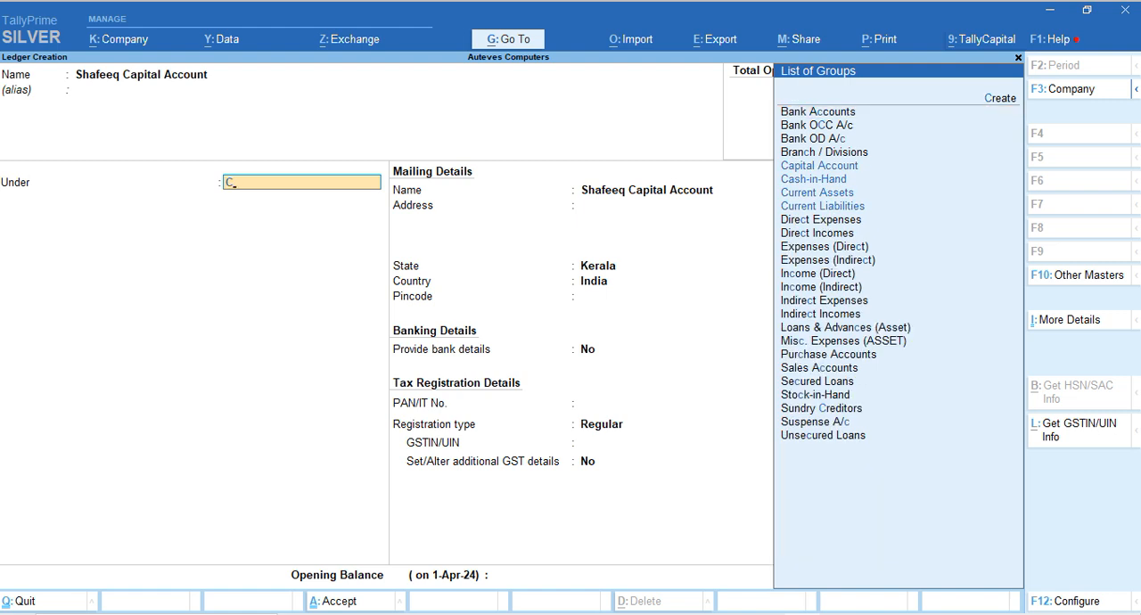
{"action": "type", "text": "u"}
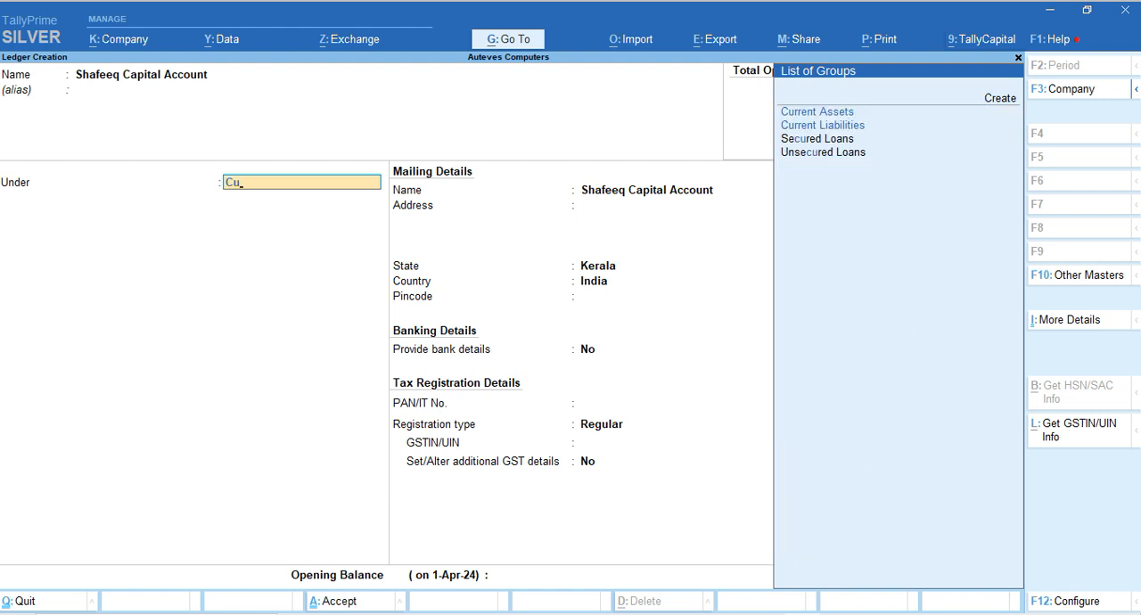
{"action": "key", "text": "BackSpace"}
{"action": "key", "text": "BackSpace"}
Place the new ledger under the Capital Account group and keep its mailing name
{"action": "type", "text": "Capi"}
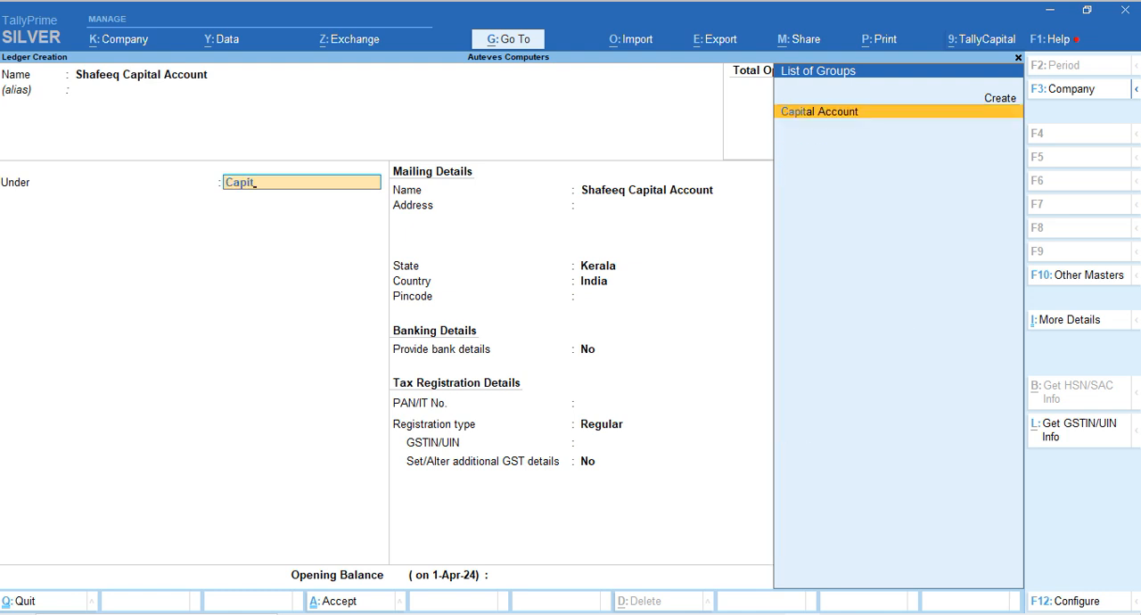
{"action": "type", "text": "t"}
{"action": "key", "text": "Return"}
{"action": "key", "text": "Return"}
{"action": "key", "text": "Return"}
{"action": "key", "text": "Return"}
{"action": "key", "text": "Return"}
{"action": "key", "text": "Return"}
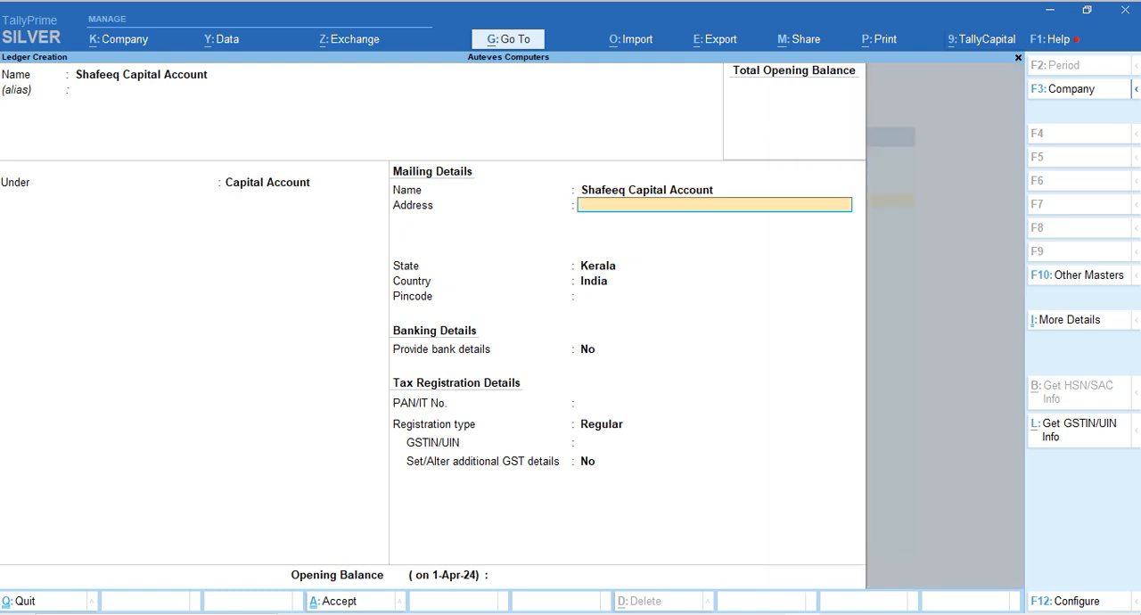
Leave the ledger's address, GSTIN/UIN and opening balance blank, keep bank details at No, and save the ledger
{"action": "key", "text": "Return"}
{"action": "key", "text": "Return"}
{"action": "key", "text": "Return"}
{"action": "key", "text": "Return"}
{"action": "key", "text": "Return"}
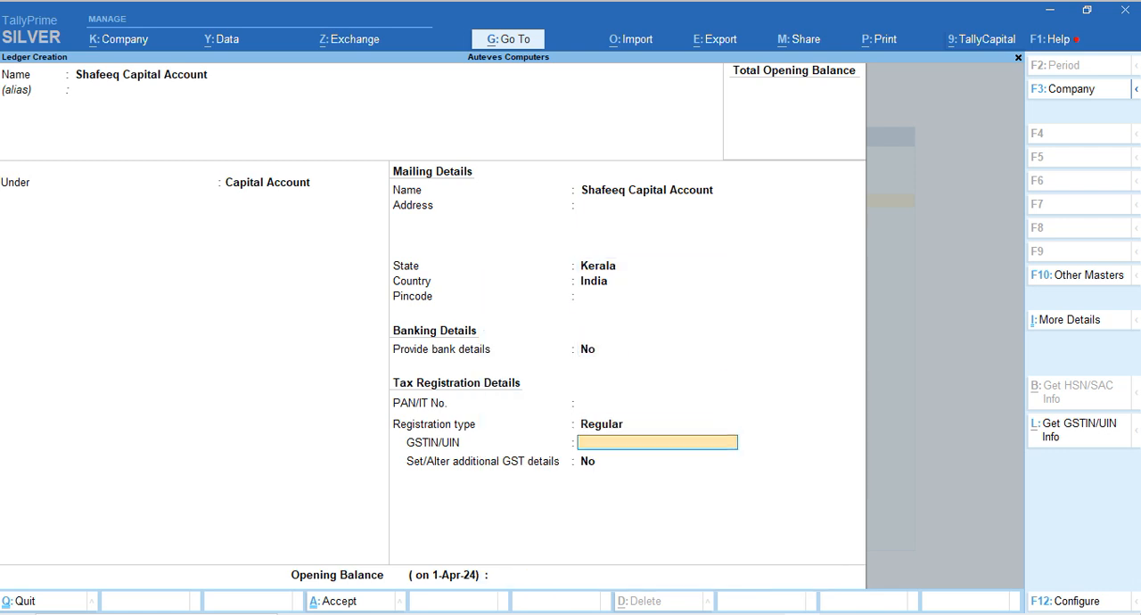
{"action": "key", "text": "Return"}
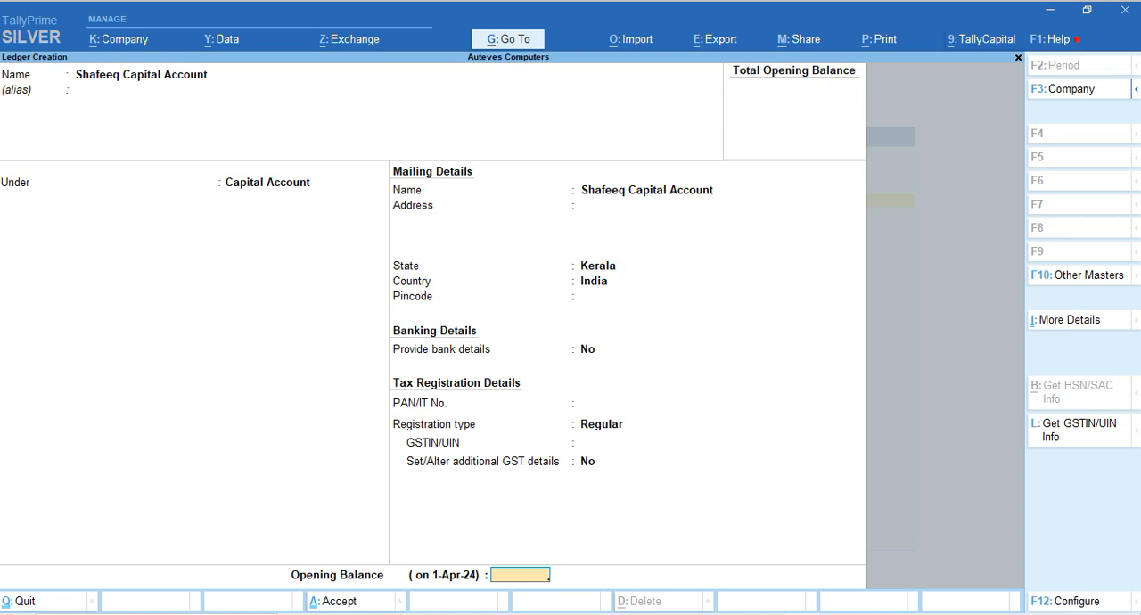
{"action": "key", "text": "Return"}
{"action": "key", "text": "Return"}
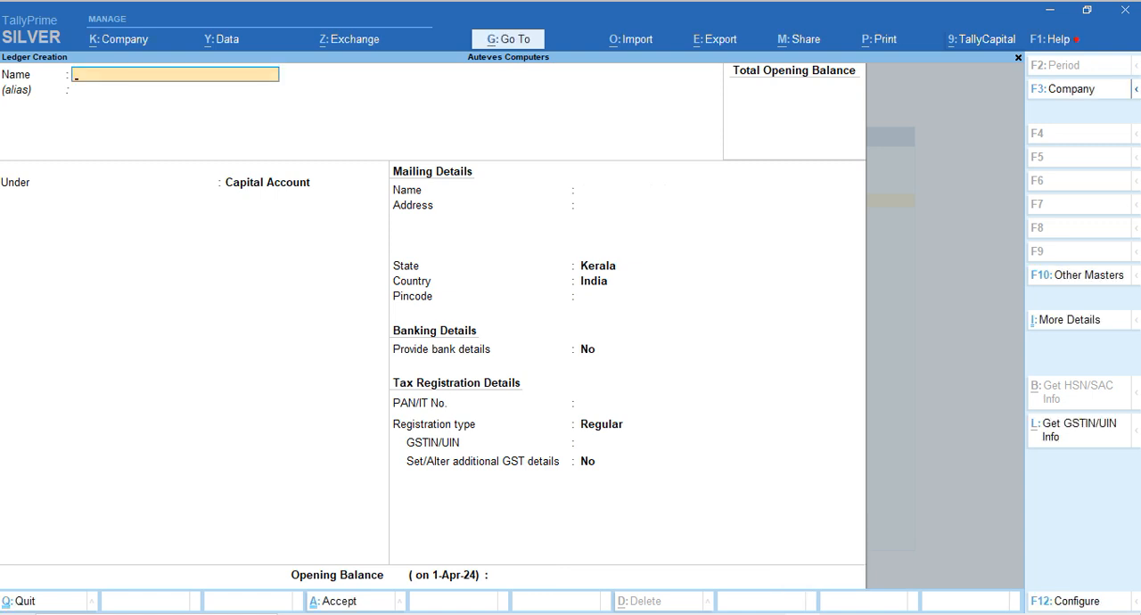
Leave ledger creation and open accounting voucher entry from the Gateway of Tally
{"action": "key", "text": "Escape"}
{"action": "key", "text": "Escape"}
{"action": "key", "text": "Escape"}
{"action": "key", "text": "Escape"}
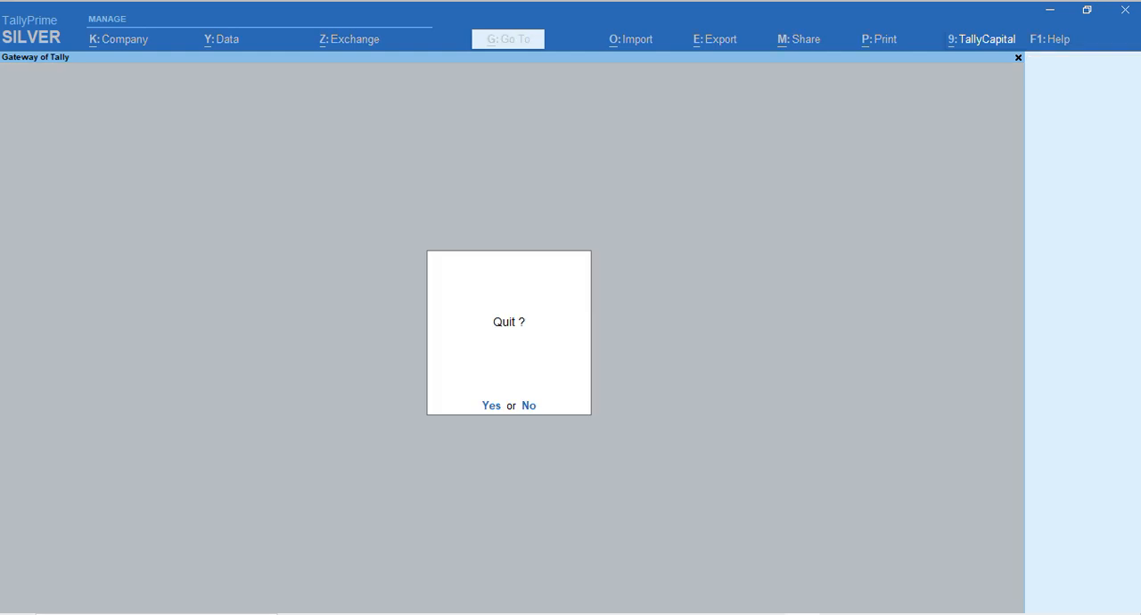
{"action": "key", "text": "Down"}
{"action": "key", "text": "Down"}
{"action": "key", "text": "Down"}
{"action": "key", "text": "Down"}
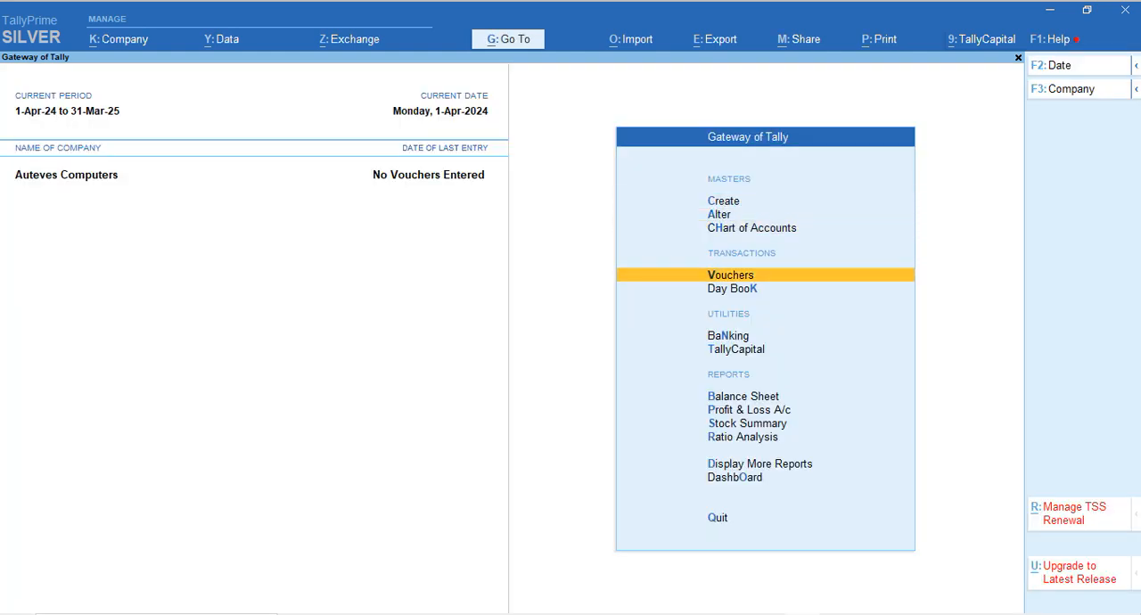
{"action": "key", "text": "Up"}
{"action": "key", "text": "Return"}
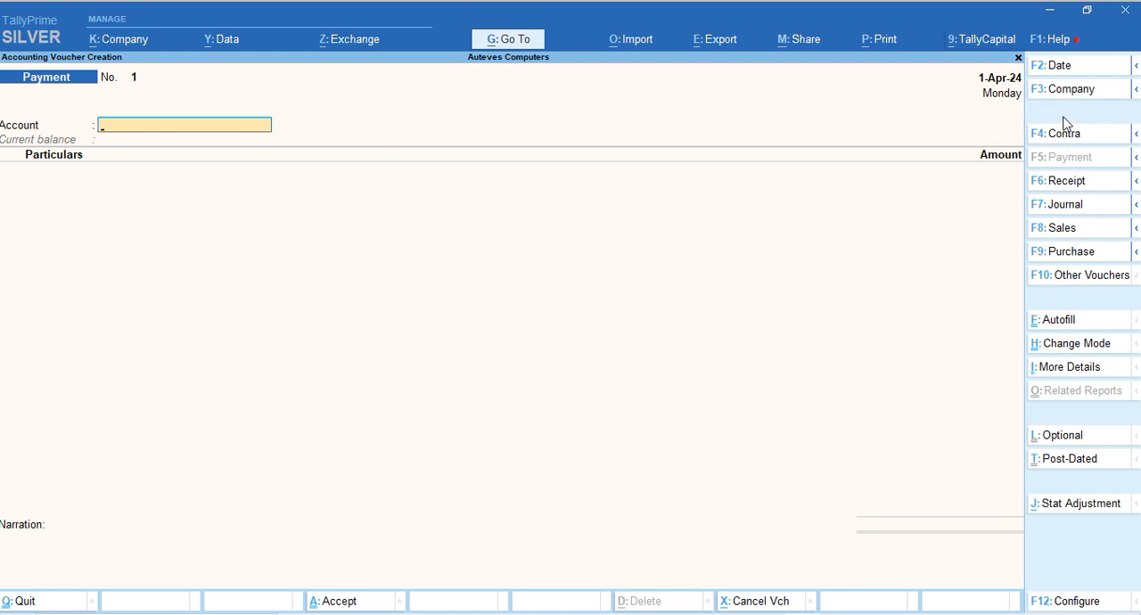
Set the voucher date to 15-11-2024
{"action": "left_click", "coordinate": [1064, 70]}
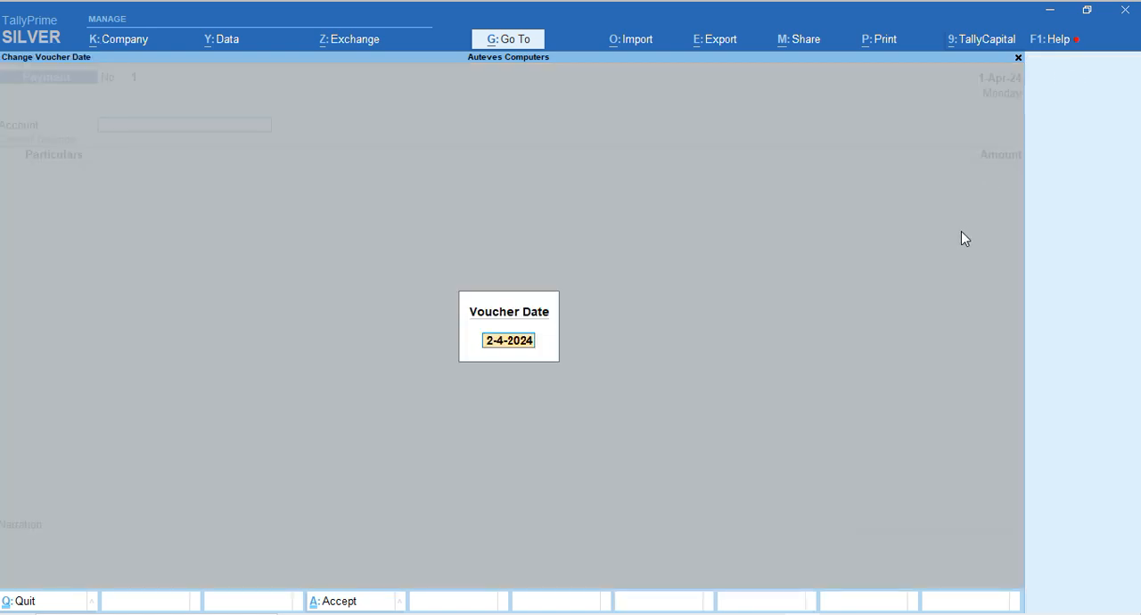
{"action": "type", "text": "15.11.2024"}
{"action": "key", "text": "Return"}
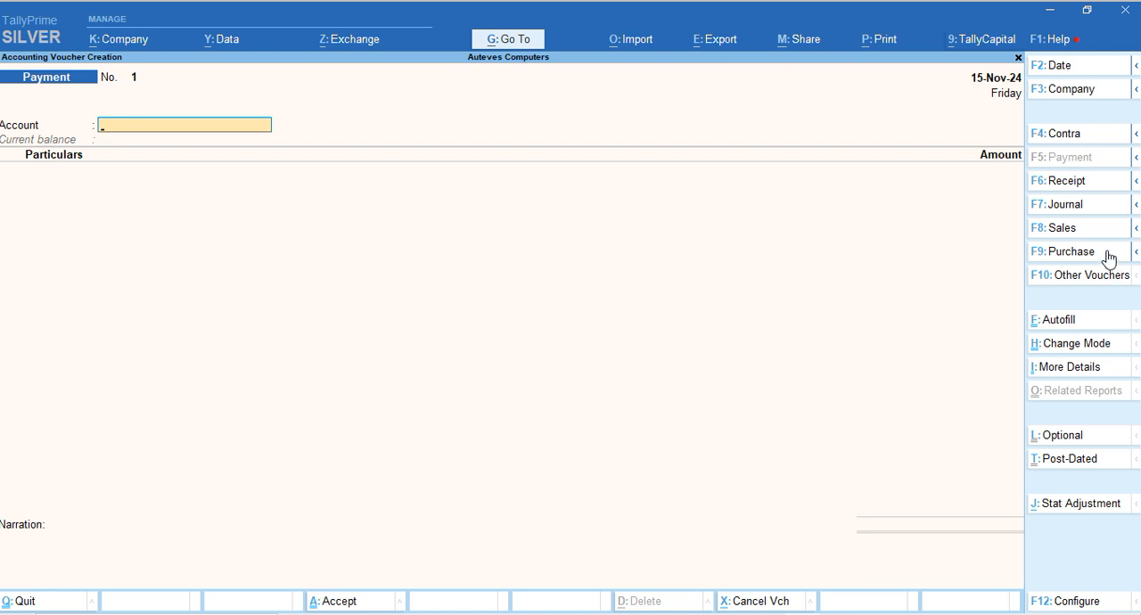
Switch to a receipt voucher and set its account to Cash
{"action": "left_click", "coordinate": [1074, 183]}
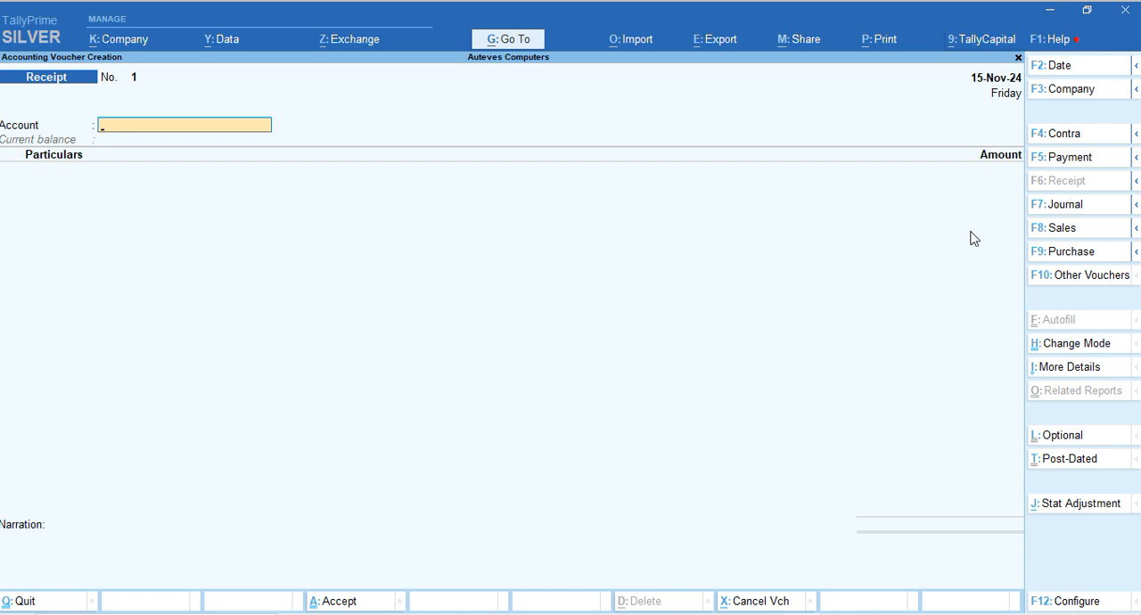
{"action": "key", "text": "Return"}
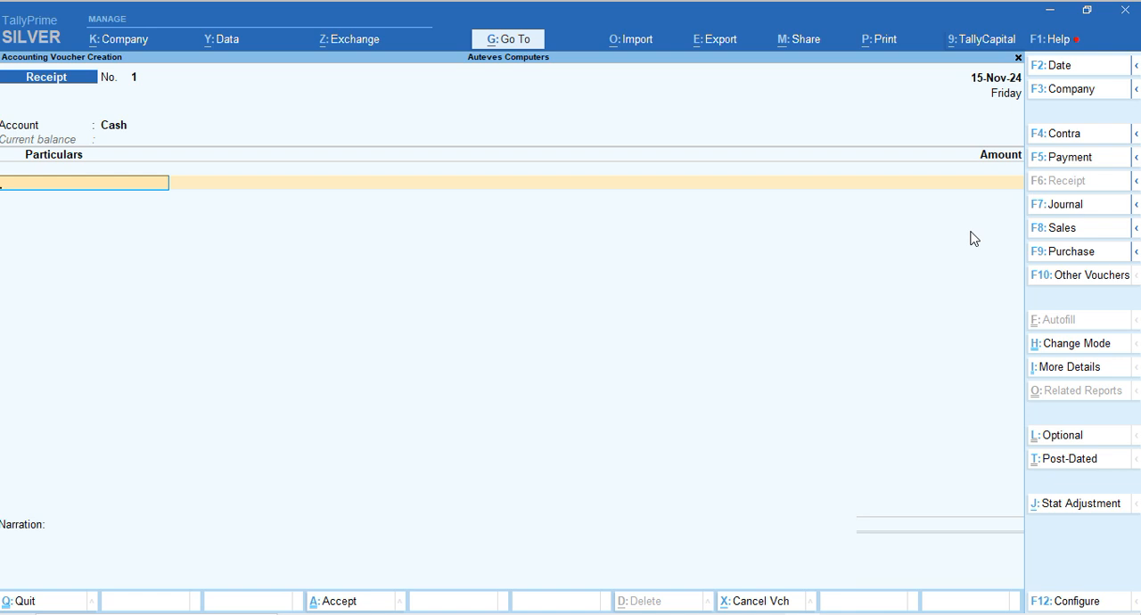
{"action": "key", "text": "BackSpace"}
{"action": "type", "text": "Cash"}
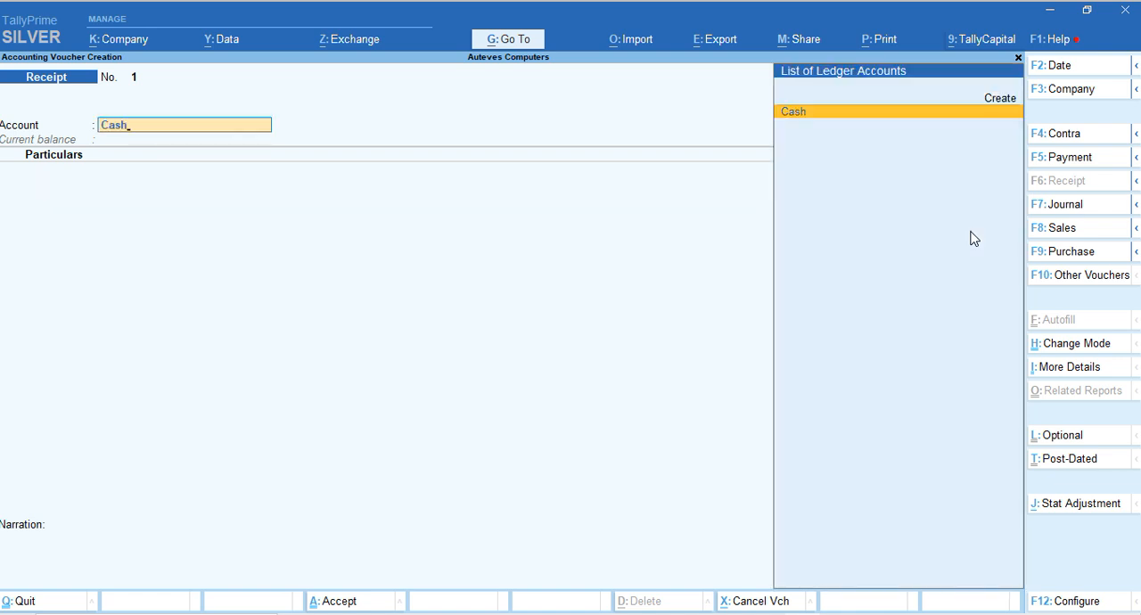
{"action": "key", "text": "Return"}
Credit the owner's capital account with 50,000, leave the narration blank, and save the receipt voucher
{"action": "key", "text": "Down"}
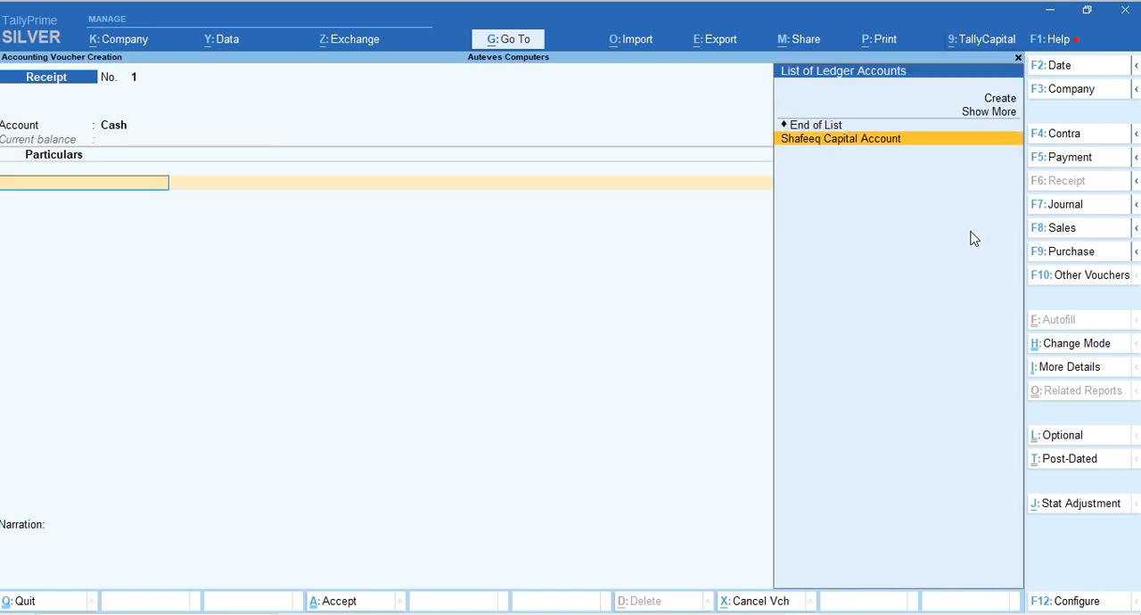
{"action": "key", "text": "Return"}
{"action": "type", "text": "5"}
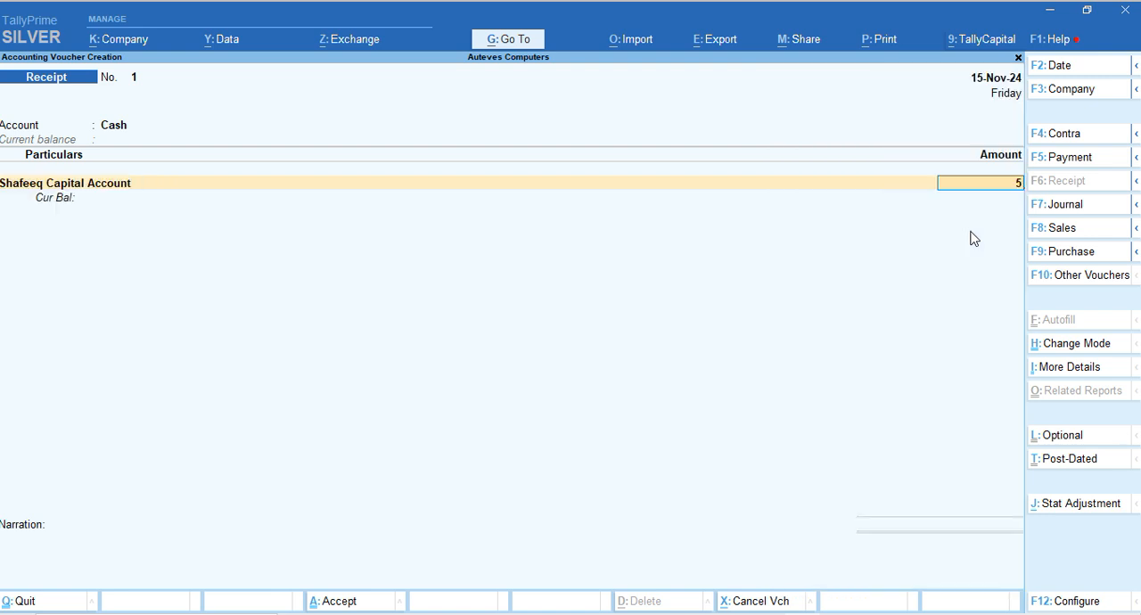
{"action": "type", "text": "0,000000"}
{"action": "key", "text": "Return"}
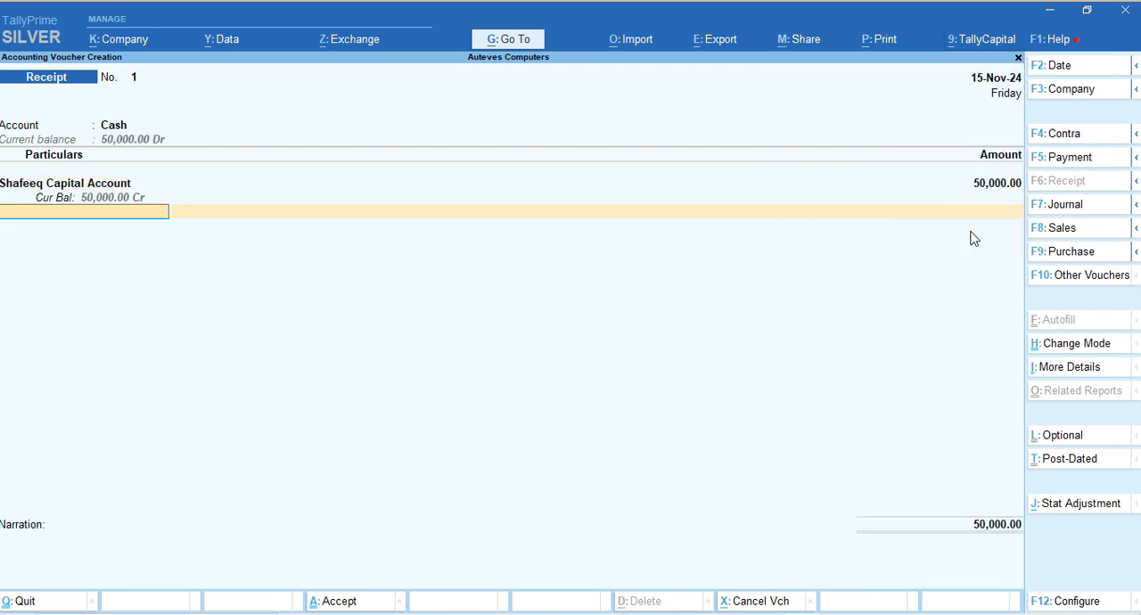
{"action": "key", "text": "Return"}
{"action": "key", "text": "Return"}
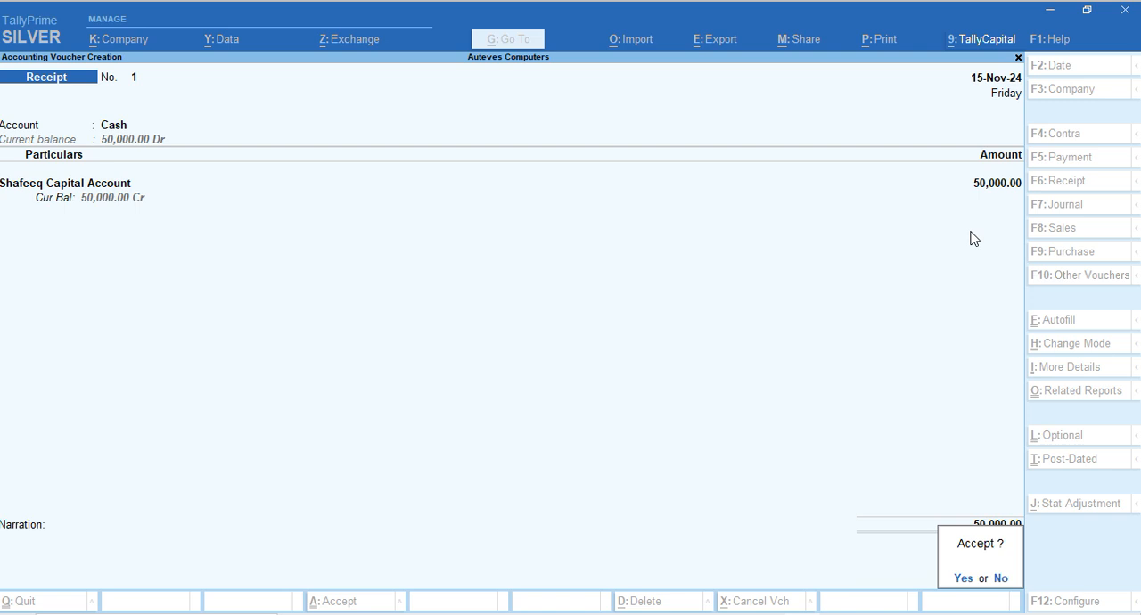
{"action": "key", "text": "Return"}
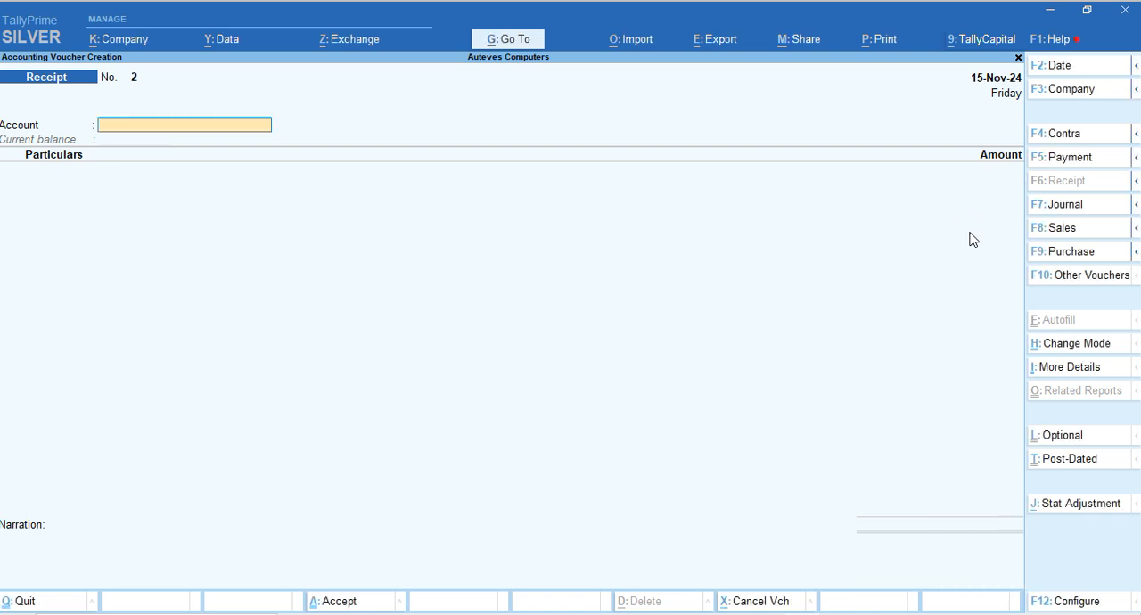
Leave receipt voucher entry and return to the Gateway of Tally
{"action": "left_click", "coordinate": [1049, 600]}
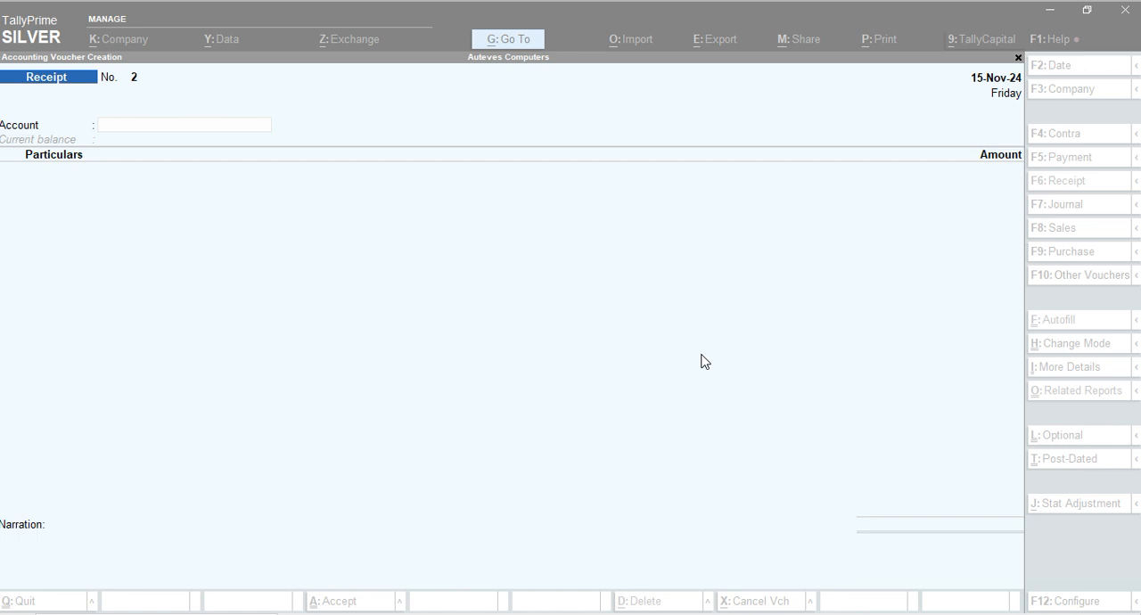
{"action": "left_click", "coordinate": [696, 359]}
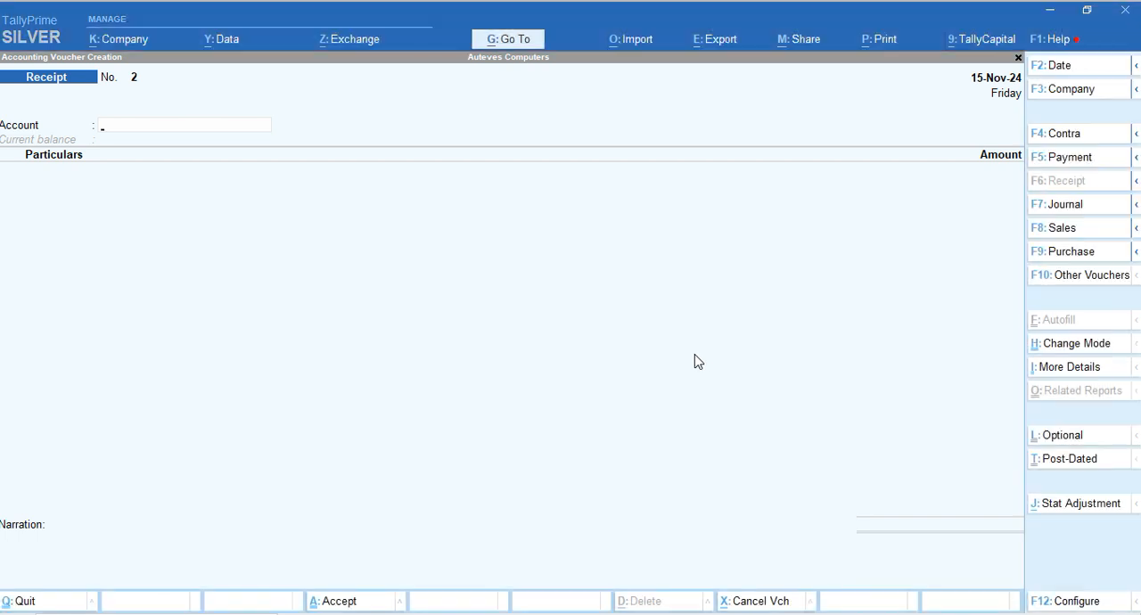
{"action": "key", "text": "Escape"}
{"action": "key", "text": "Escape"}
{"action": "key", "text": "Escape"}
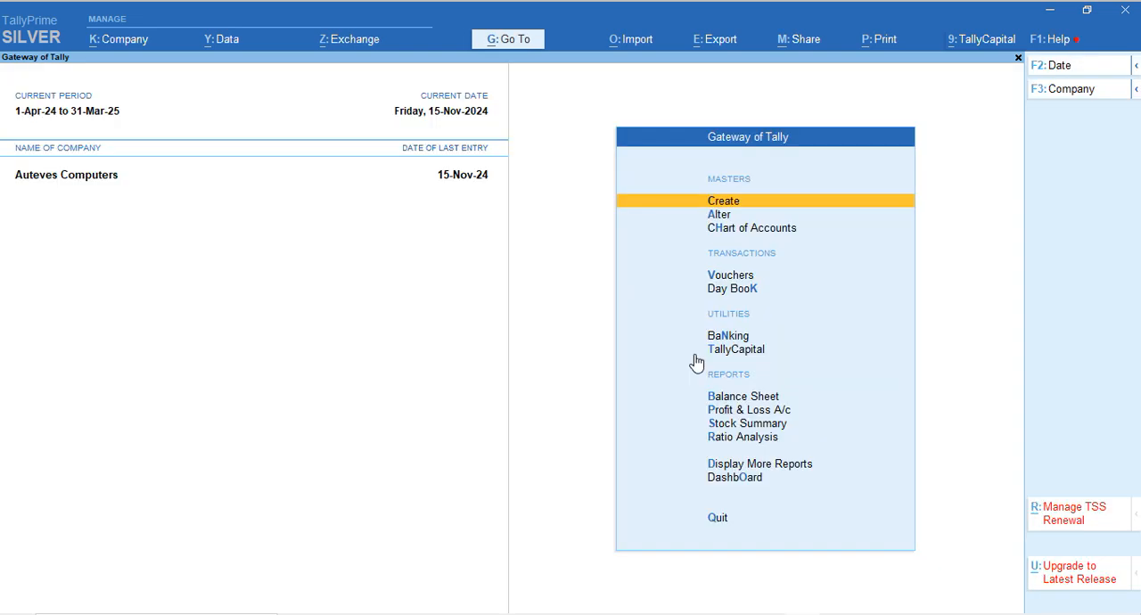
View the Profit & Loss A/c, close it, and open the Balance Sheet
{"action": "key", "text": "Down"}
{"action": "key", "text": "Down"}
{"action": "key", "text": "Down"}
{"action": "key", "text": "Down"}
{"action": "key", "text": "Down"}
{"action": "key", "text": "Down"}
{"action": "key", "text": "Down"}
{"action": "key", "text": "Down"}
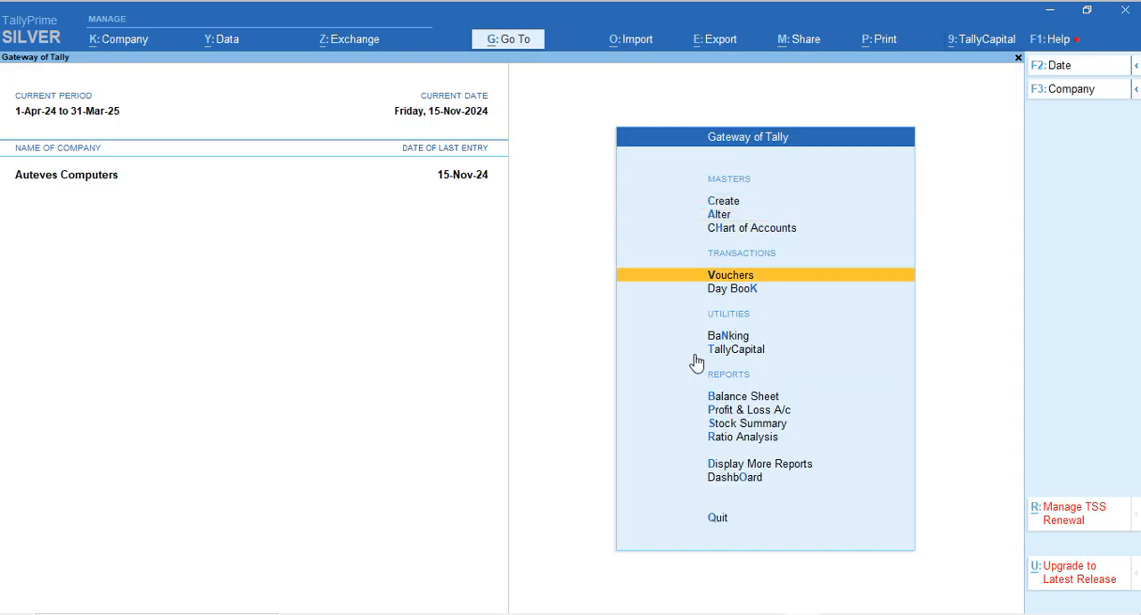
{"action": "key", "text": "Return"}
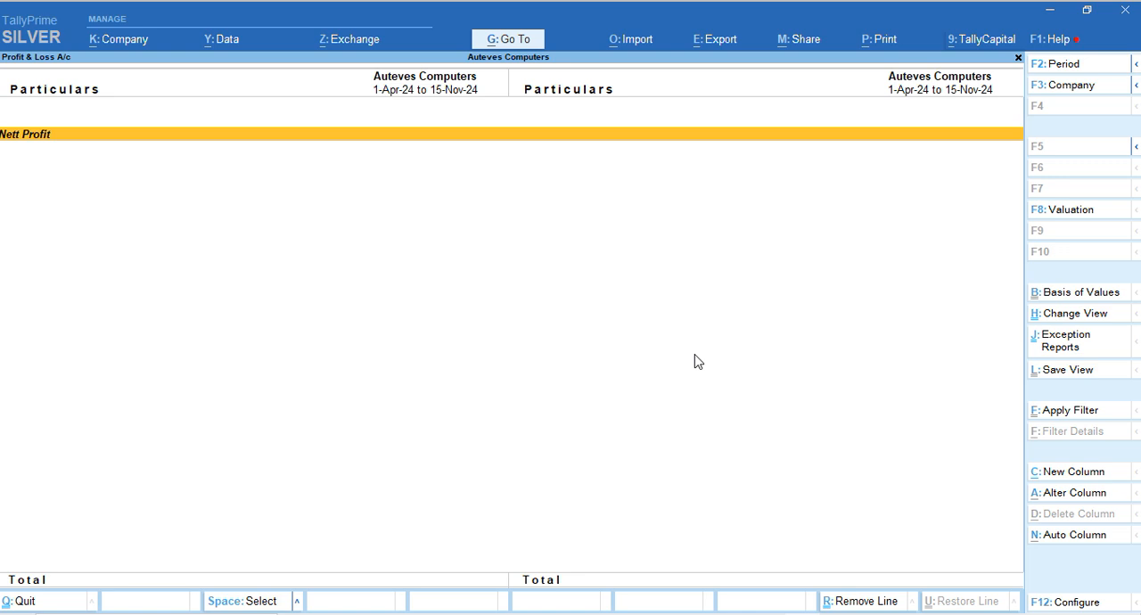
{"action": "key", "text": "Escape"}
{"action": "key", "text": "Down"}
{"action": "key", "text": "Up"}
{"action": "key", "text": "Up"}
{"action": "key", "text": "Return"}
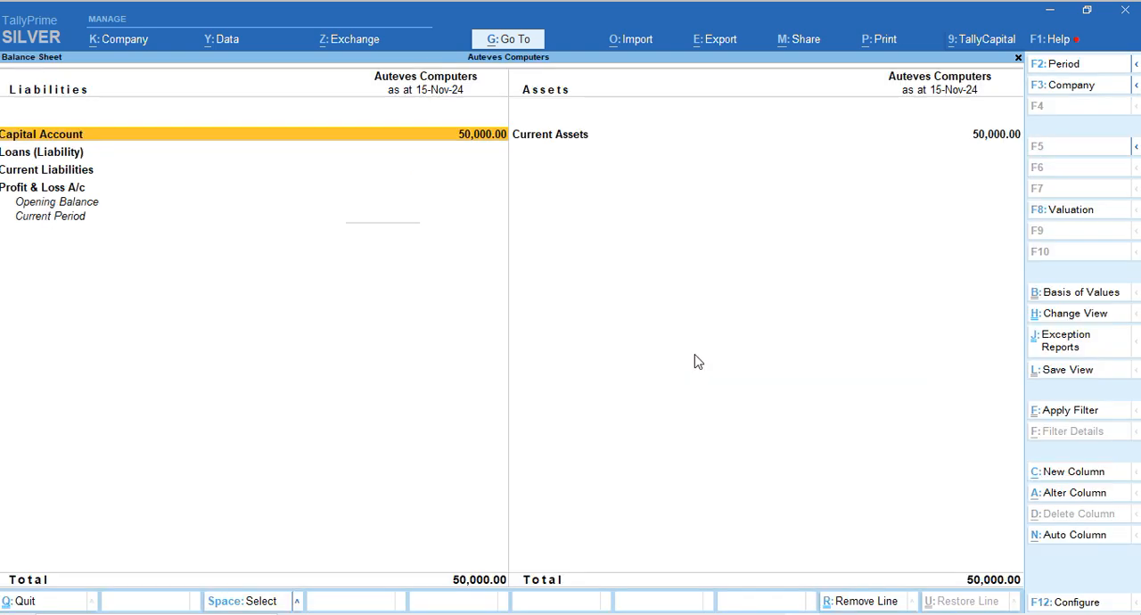
Expand the Balance Sheet to its detailed view and examine the capital account, Closing Stock and Cash-in-Hand lines
{"action": "key", "text": "alt+F5"}
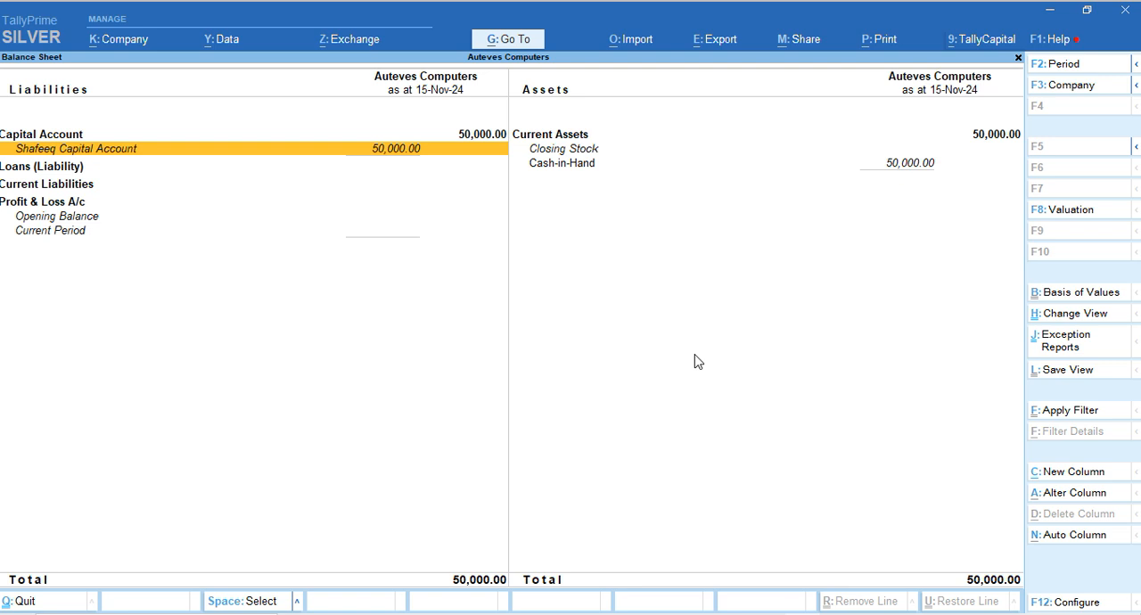
{"action": "key", "text": "Right"}
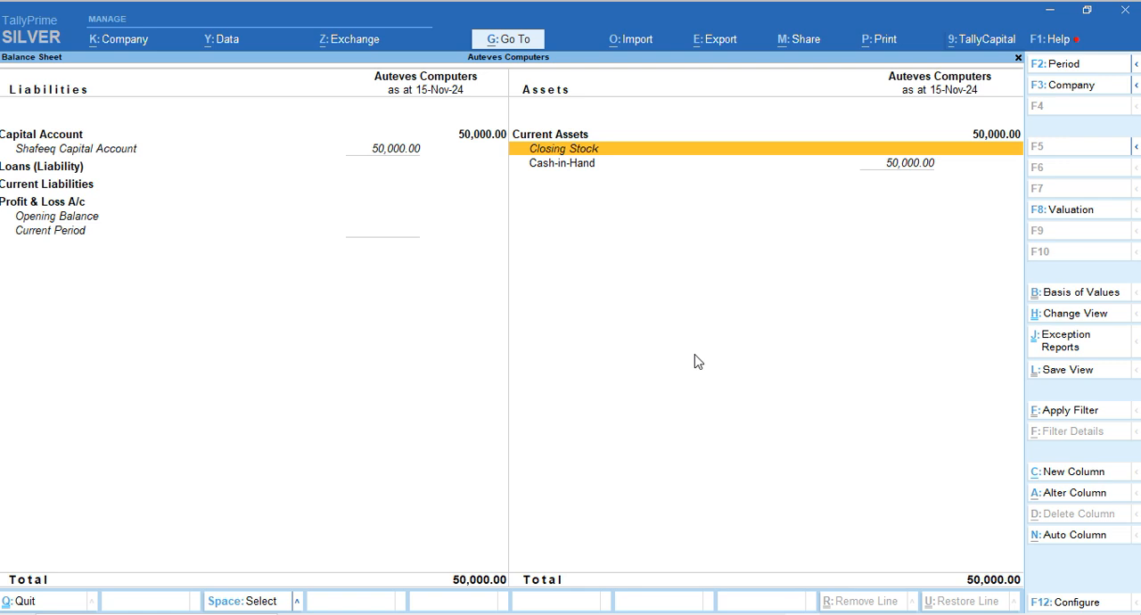
{"action": "key", "text": "Down"}
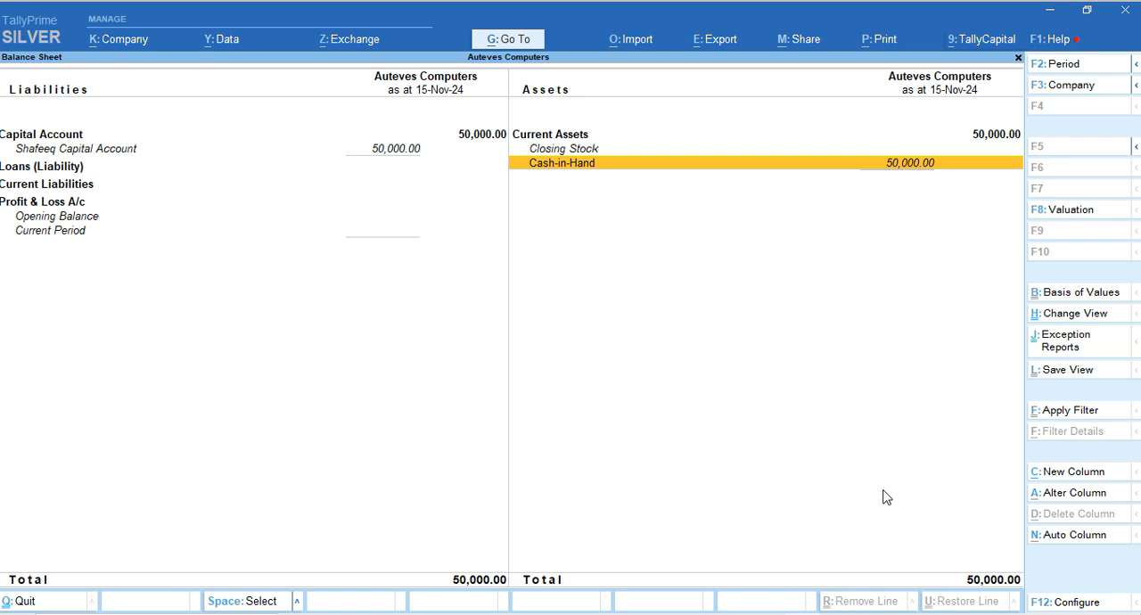
{"action": "left_click", "coordinate": [1064, 604]}
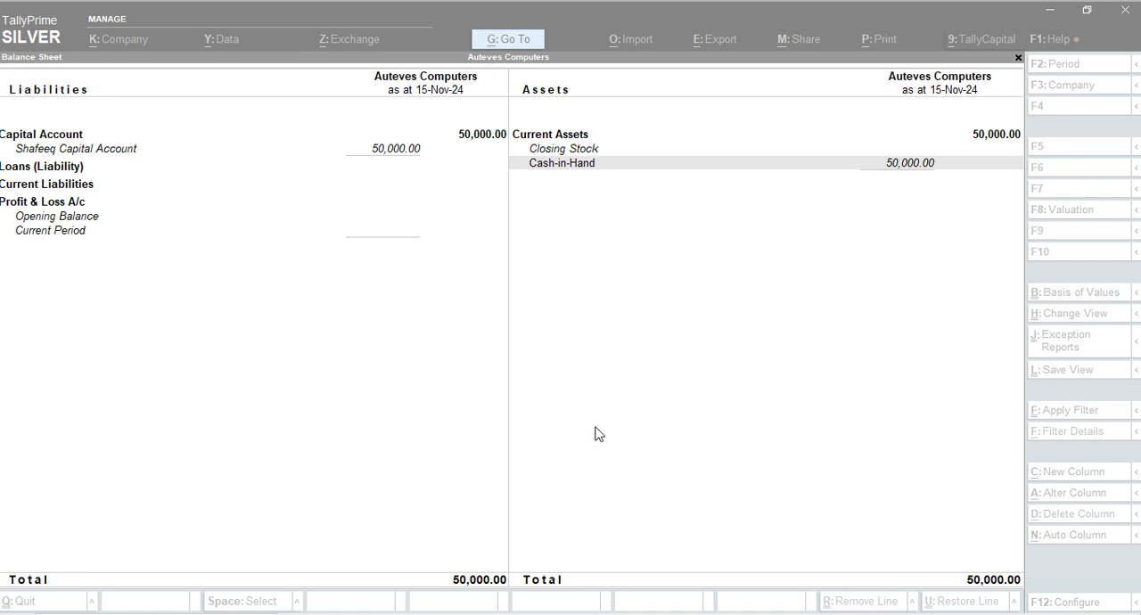
{"action": "left_click", "coordinate": [596, 406]}
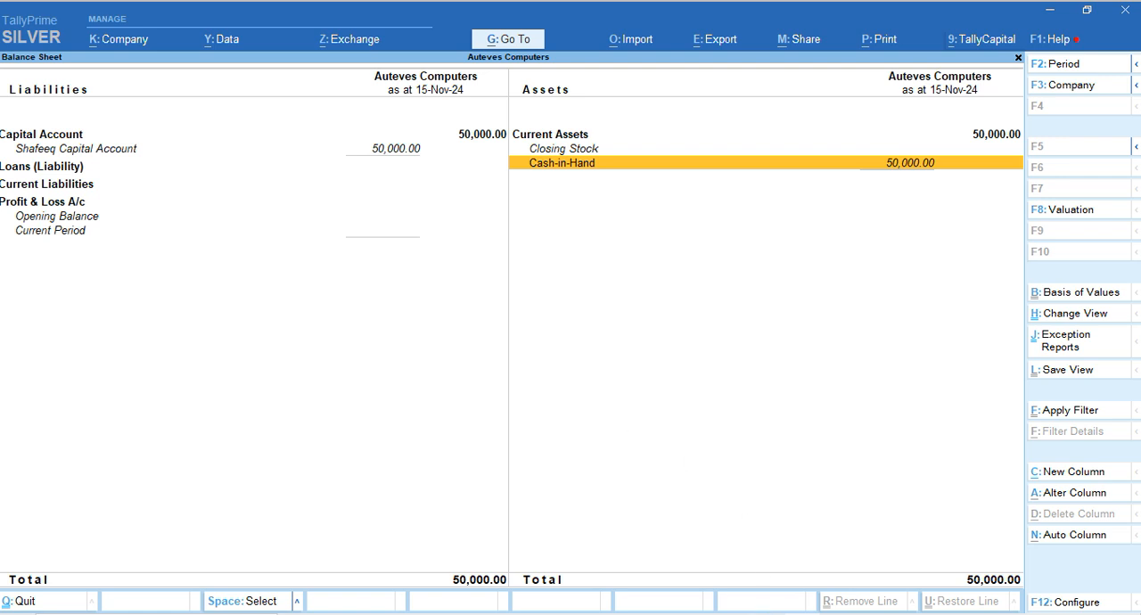
Switch to the Play store.pdf invoice in Edge and examine its supplier, buyer, computer quantity, taxable amount and GST amounts
{"action": "left_click", "coordinate": [842, 558]}
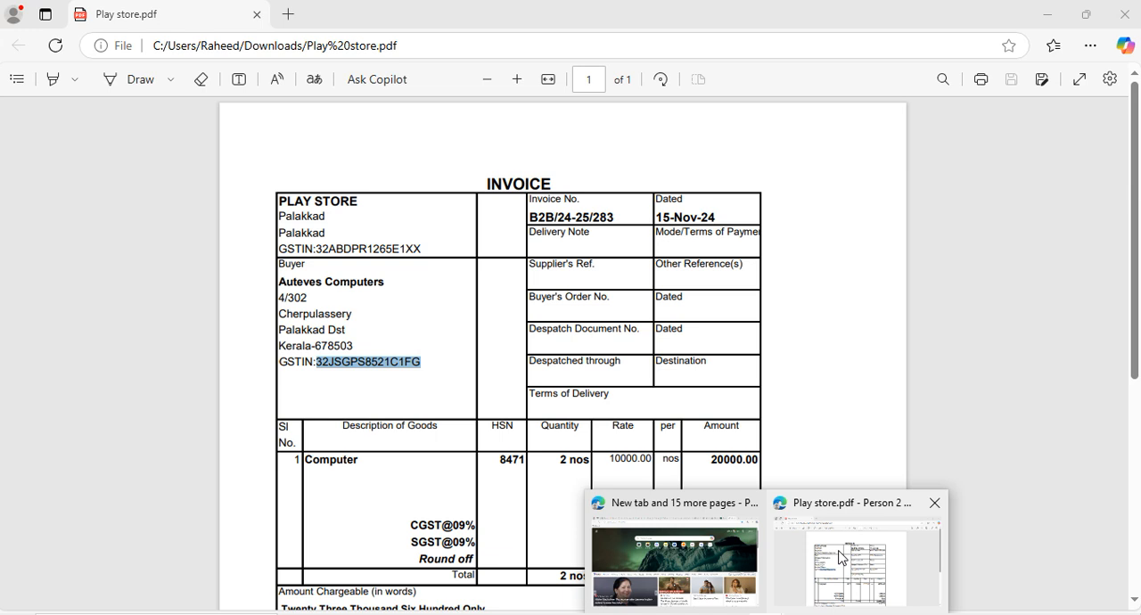
{"action": "left_click", "coordinate": [617, 325]}
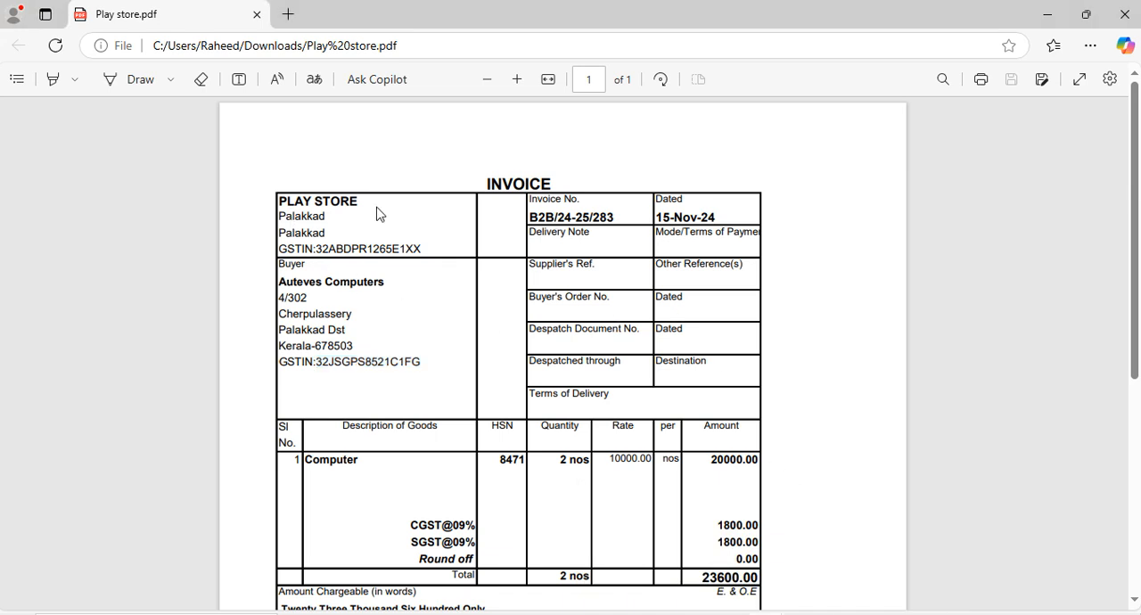
{"action": "scroll", "coordinate": [408, 337], "scroll_direction": "down", "scroll_amount": 1}
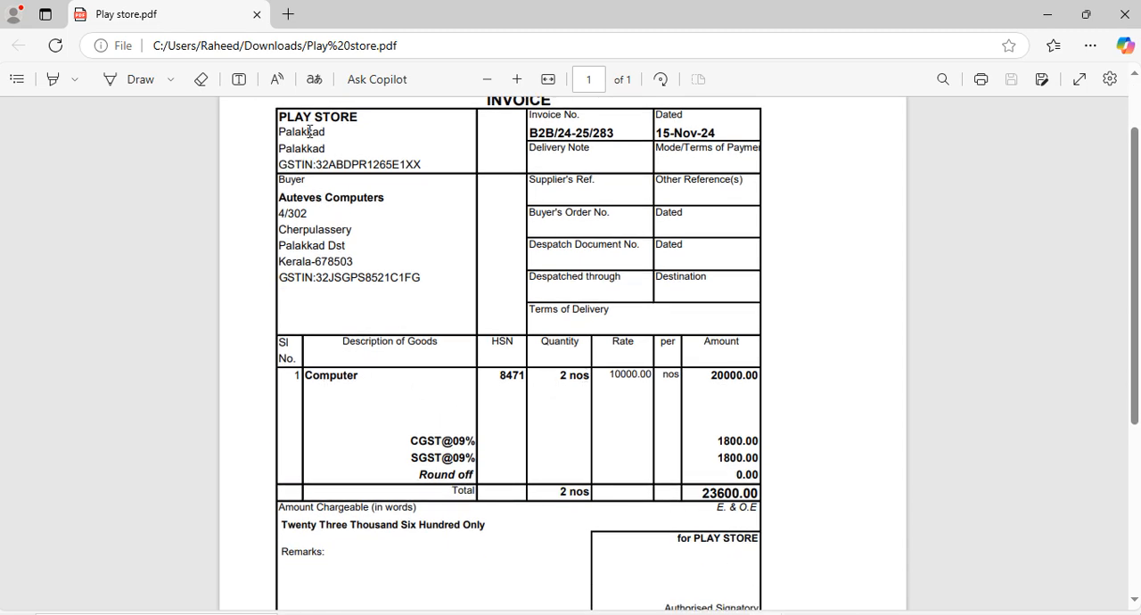
{"action": "scroll", "coordinate": [354, 219], "scroll_direction": "up", "scroll_amount": 1}
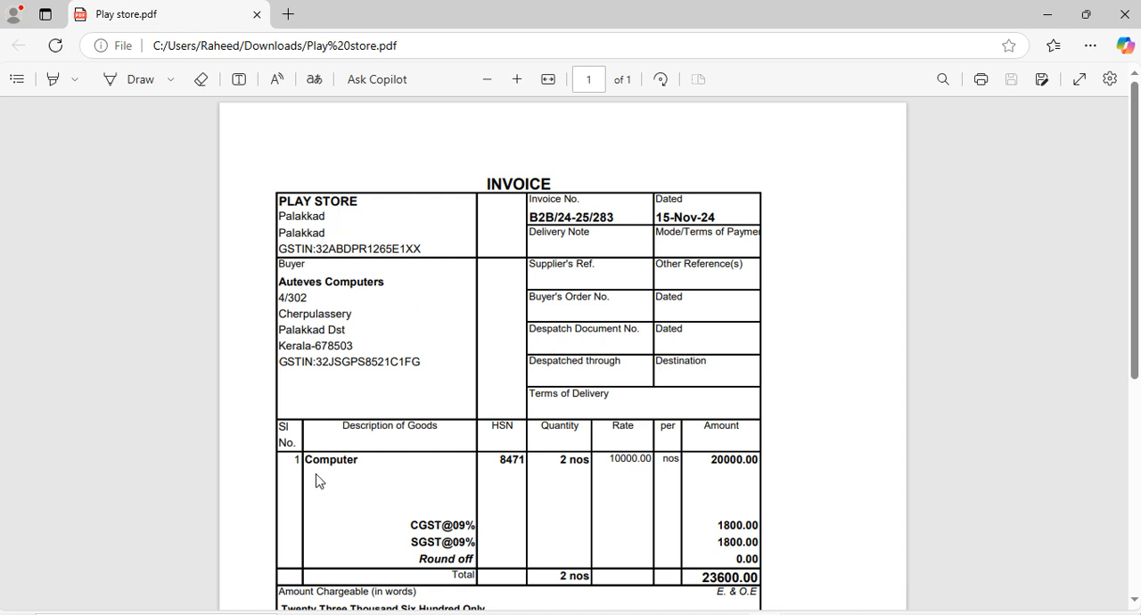
{"action": "double_click", "coordinate": [580, 460]}
{"action": "left_click", "coordinate": [614, 467]}
{"action": "scroll", "coordinate": [615, 445], "scroll_direction": "down", "scroll_amount": 2}
{"action": "left_click_drag", "start_coordinate": [709, 295], "coordinate": [757, 299]}
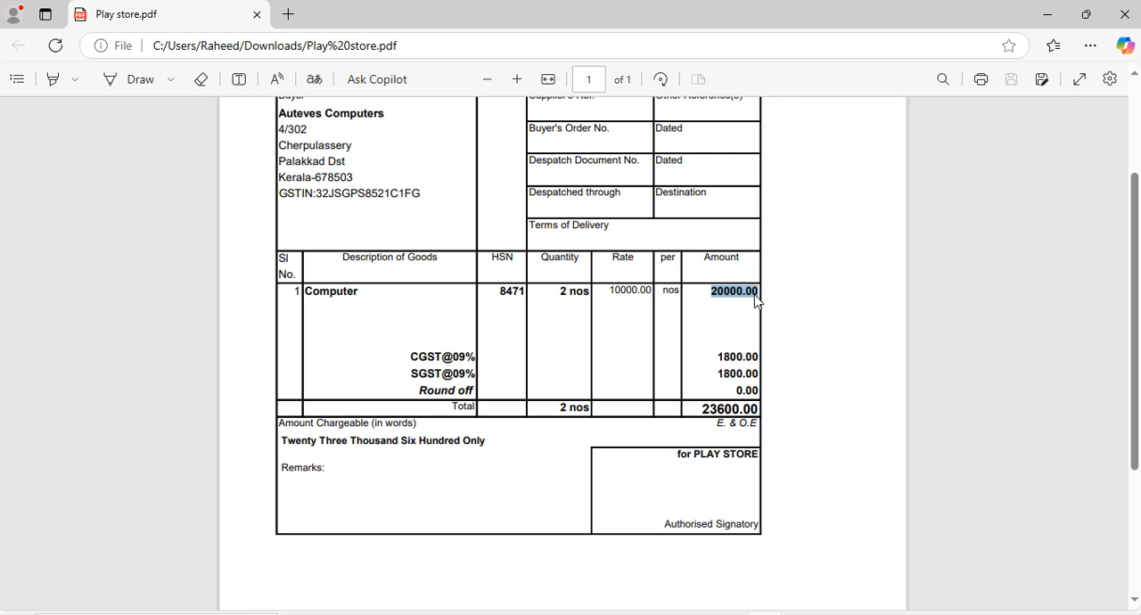
{"action": "left_click", "coordinate": [716, 357]}
{"action": "left_click_drag", "start_coordinate": [716, 357], "coordinate": [747, 358]}
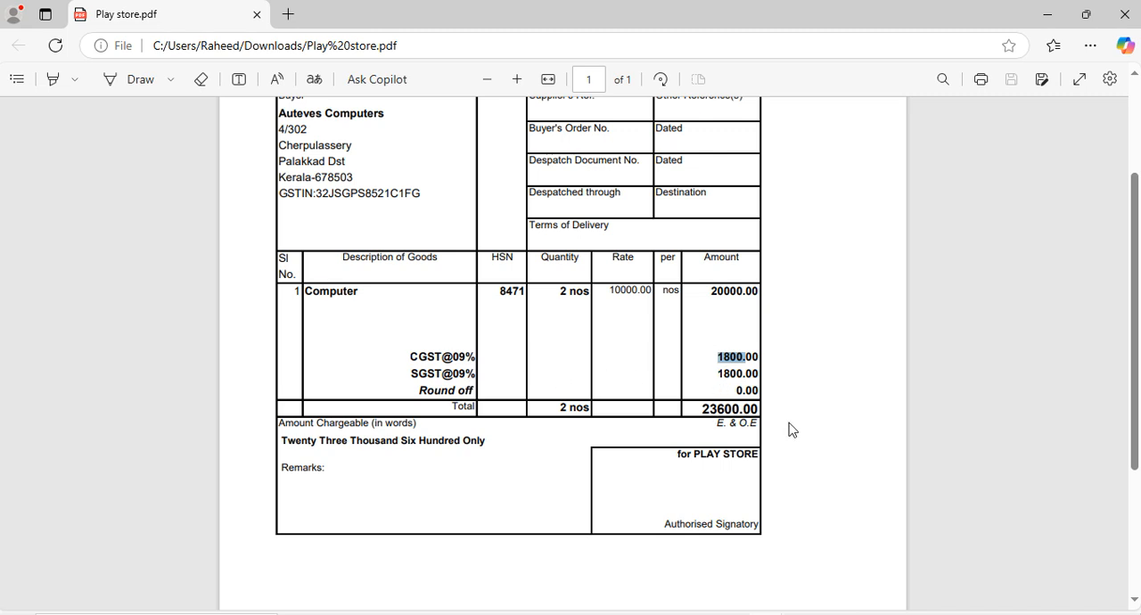
Review the Play Store purchase invoice again, from its header details down to the total
{"action": "scroll", "coordinate": [726, 435], "scroll_direction": "up", "scroll_amount": 2}
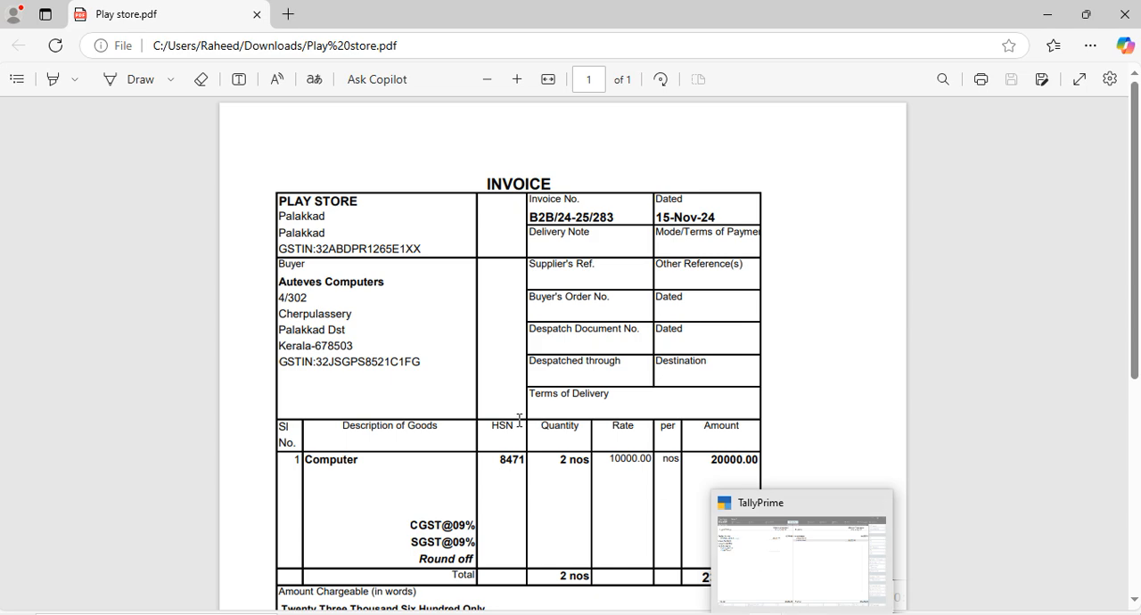
{"action": "scroll", "coordinate": [504, 412], "scroll_direction": "down", "scroll_amount": 1}
{"action": "left_click", "coordinate": [489, 402]}
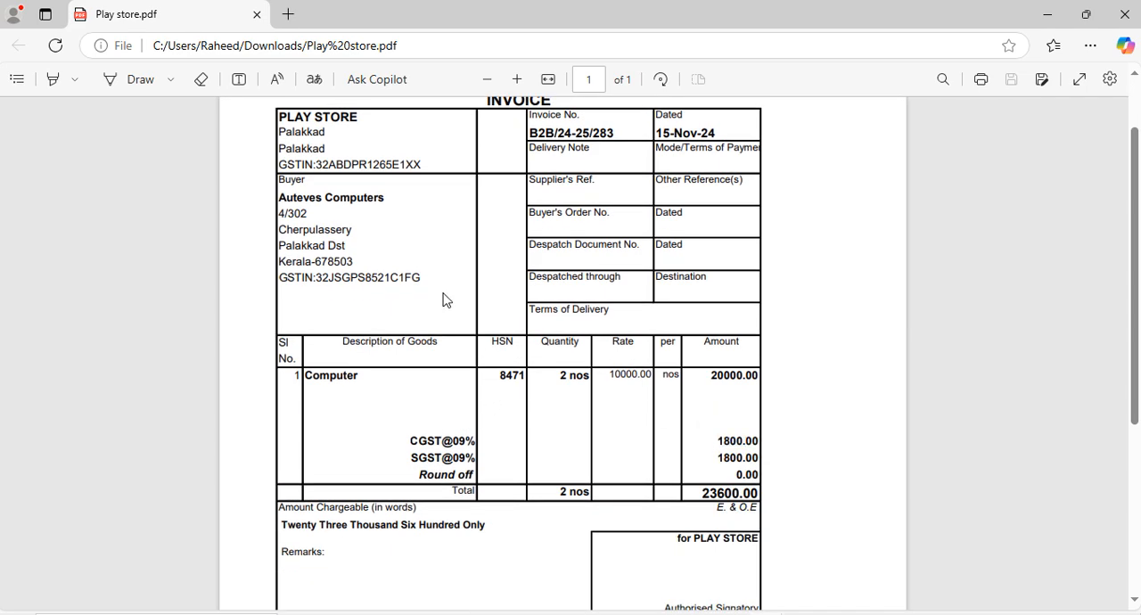
{"action": "scroll", "coordinate": [443, 298], "scroll_direction": "up", "scroll_amount": 1}
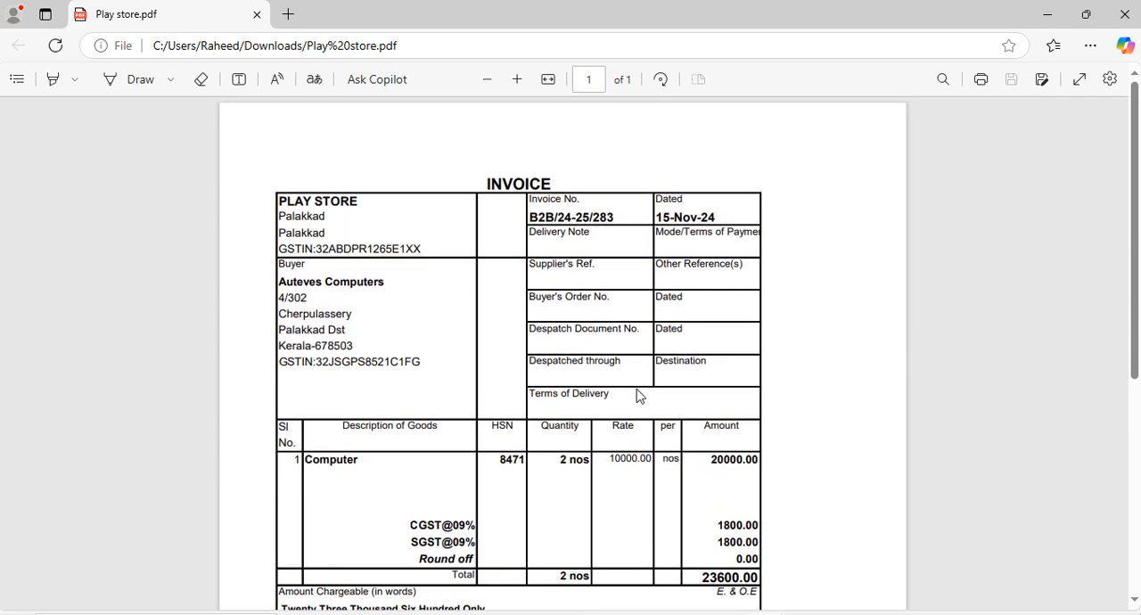
{"action": "scroll", "coordinate": [651, 396], "scroll_direction": "down", "scroll_amount": 2}
{"action": "scroll", "coordinate": [651, 395], "scroll_direction": "down", "scroll_amount": 1}
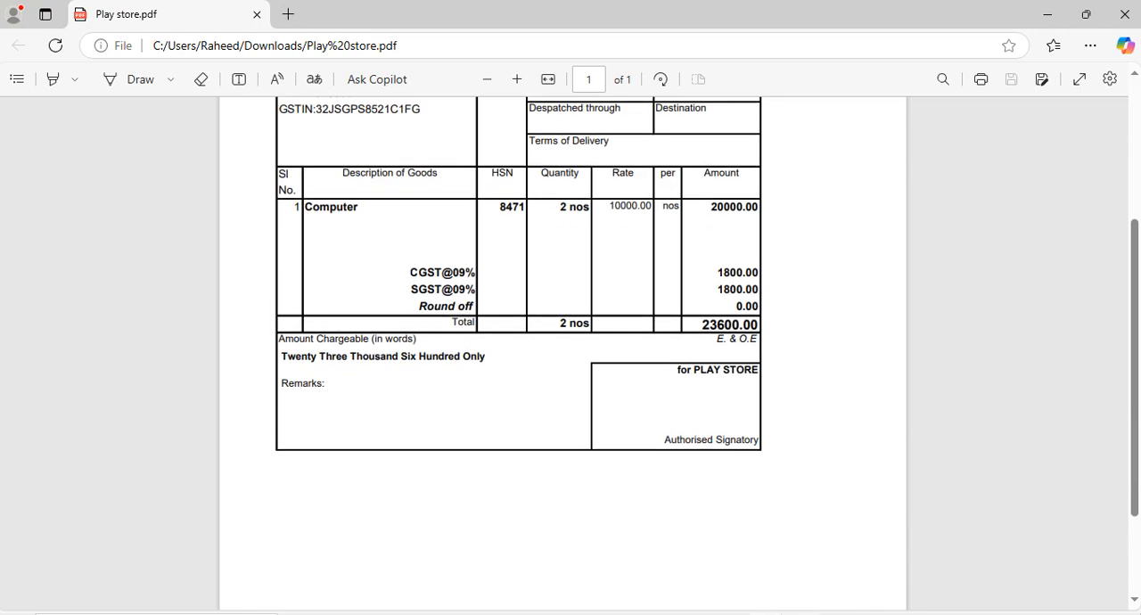
Switch back to TallyPrime and close the Balance Sheet to return to the Gateway of Tally
{"action": "left_click", "coordinate": [655, 614]}
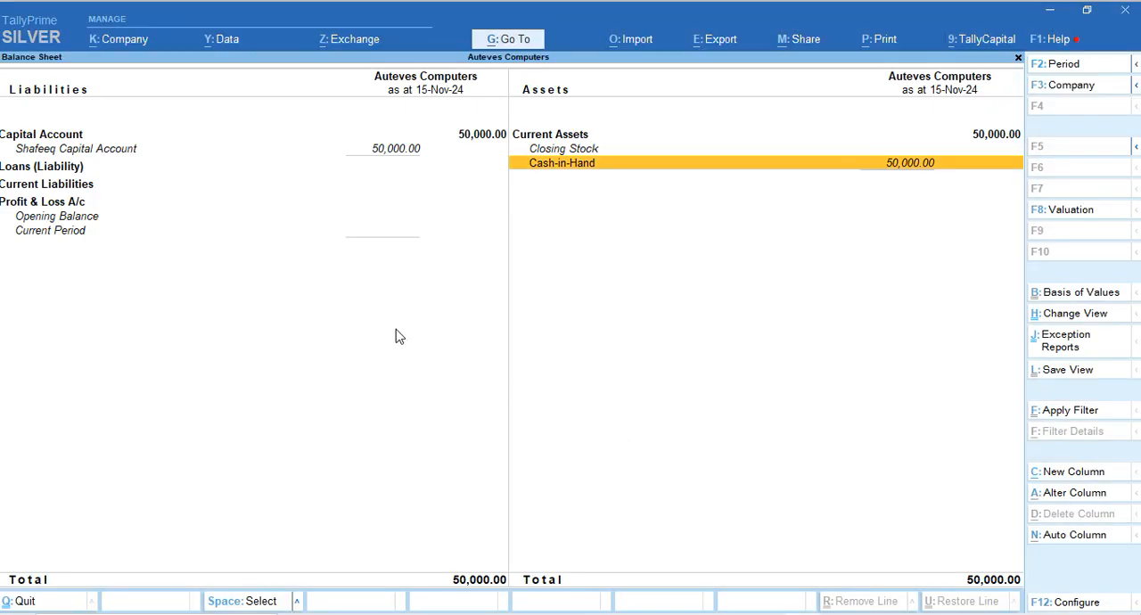
{"action": "key", "text": "Escape"}
{"action": "key", "text": "Escape"}
{"action": "key", "text": "Escape"}
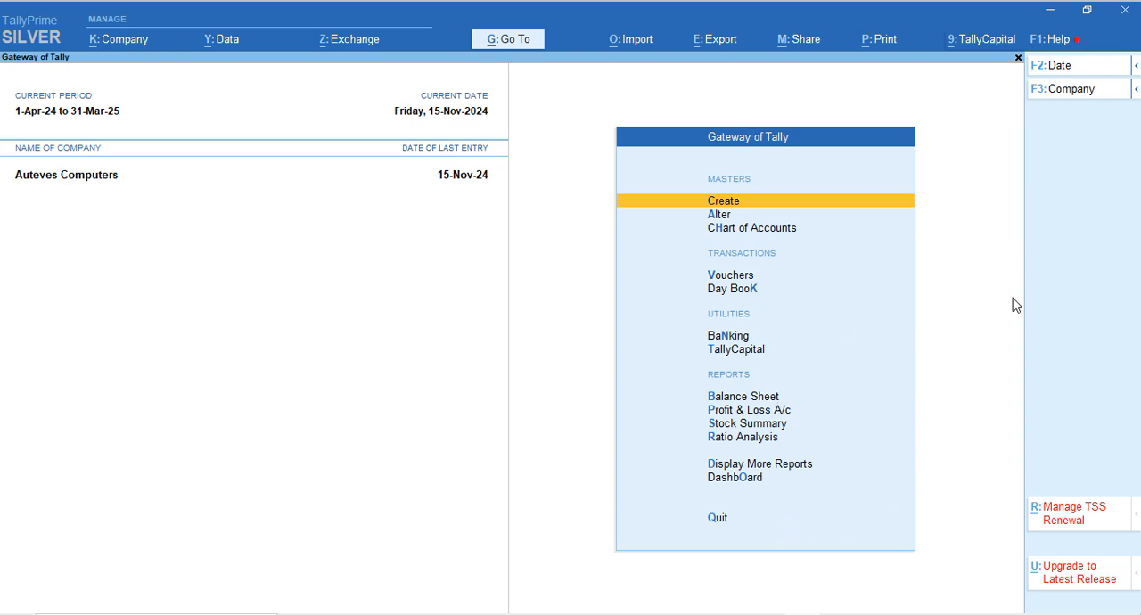
Open accounting voucher entry and switch to a new purchase voucher
{"action": "key", "text": "Down"}
{"action": "key", "text": "Down"}
{"action": "key", "text": "Down"}
{"action": "key", "text": "Down"}
{"action": "key", "text": "Up"}
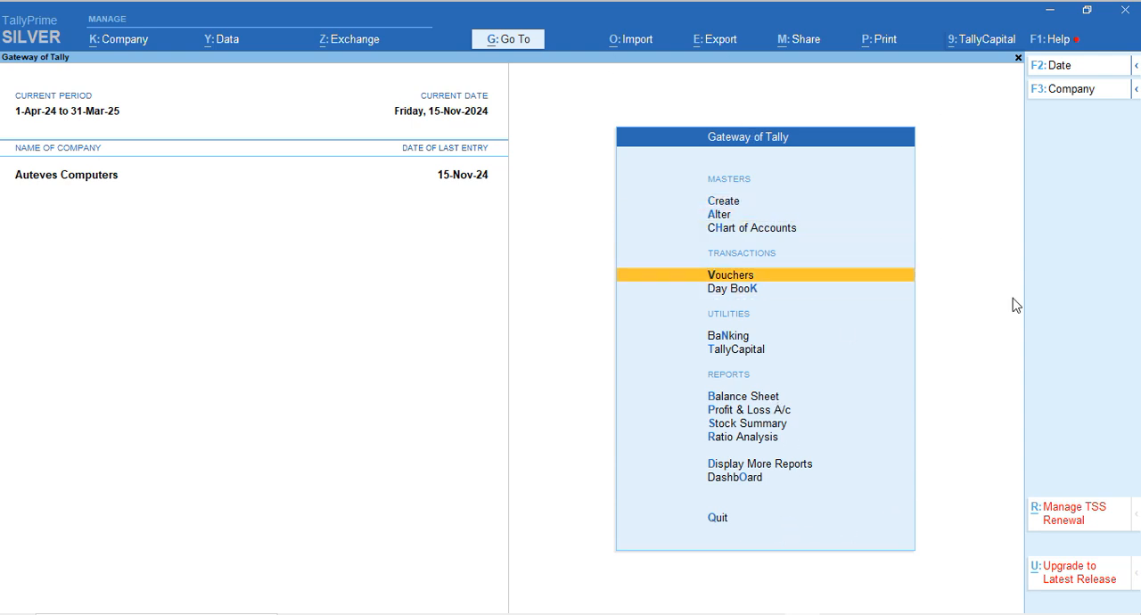
{"action": "key", "text": "Return"}
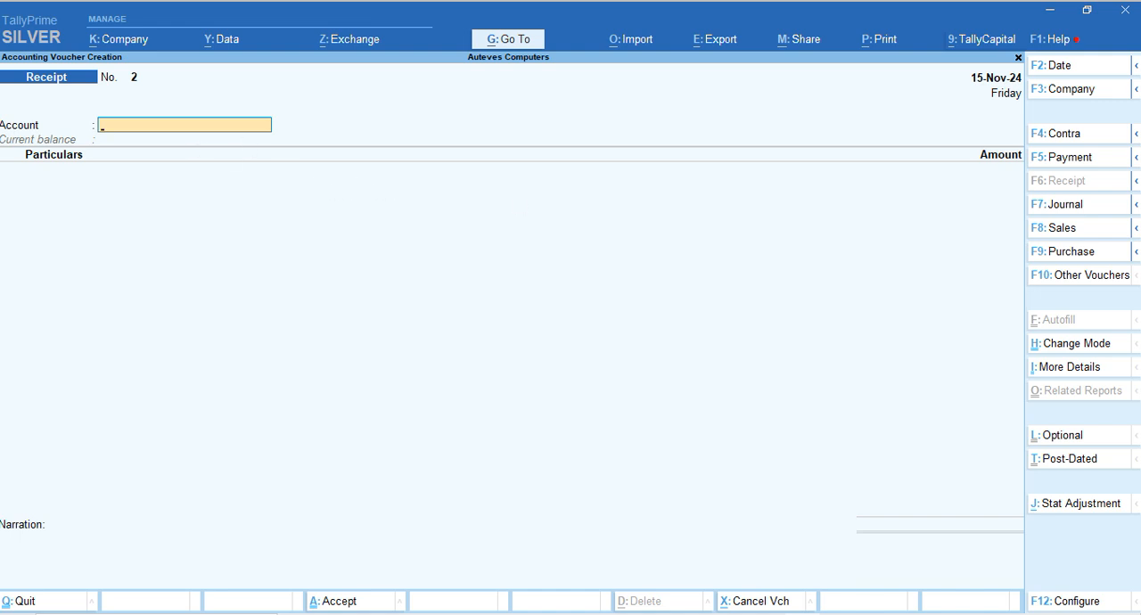
{"action": "left_click", "coordinate": [1076, 260]}
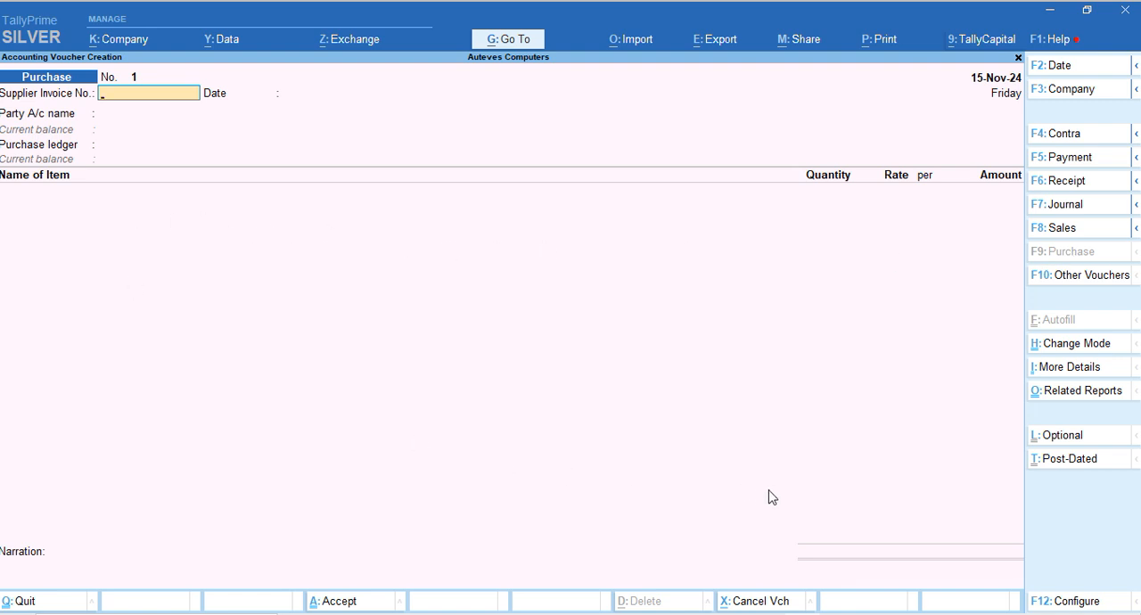
{"action": "left_click", "coordinate": [1051, 595]}
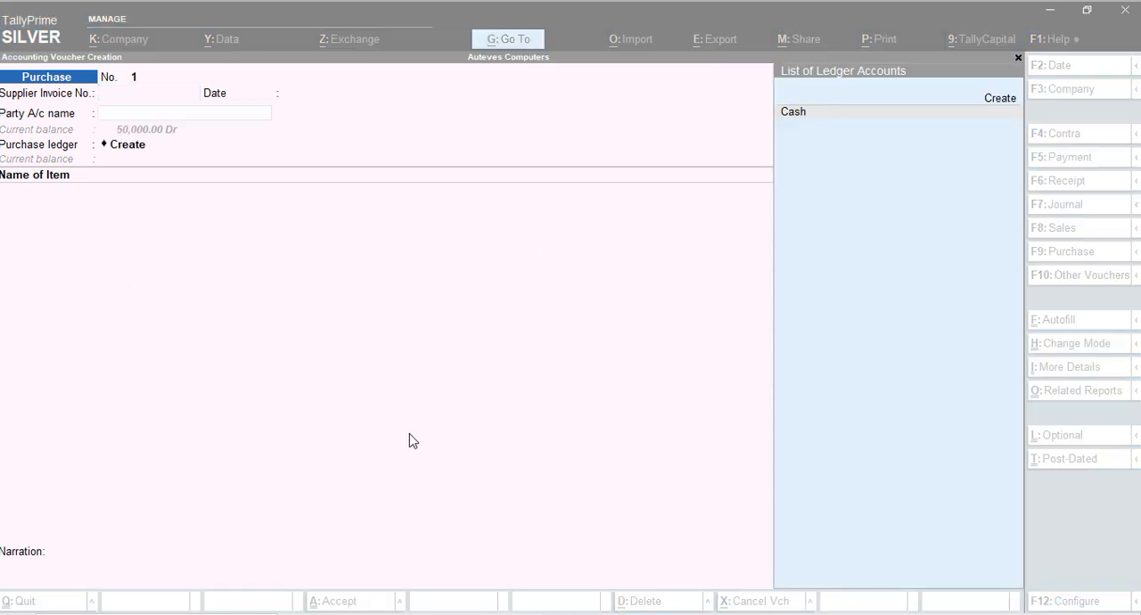
{"action": "key", "text": "Escape"}
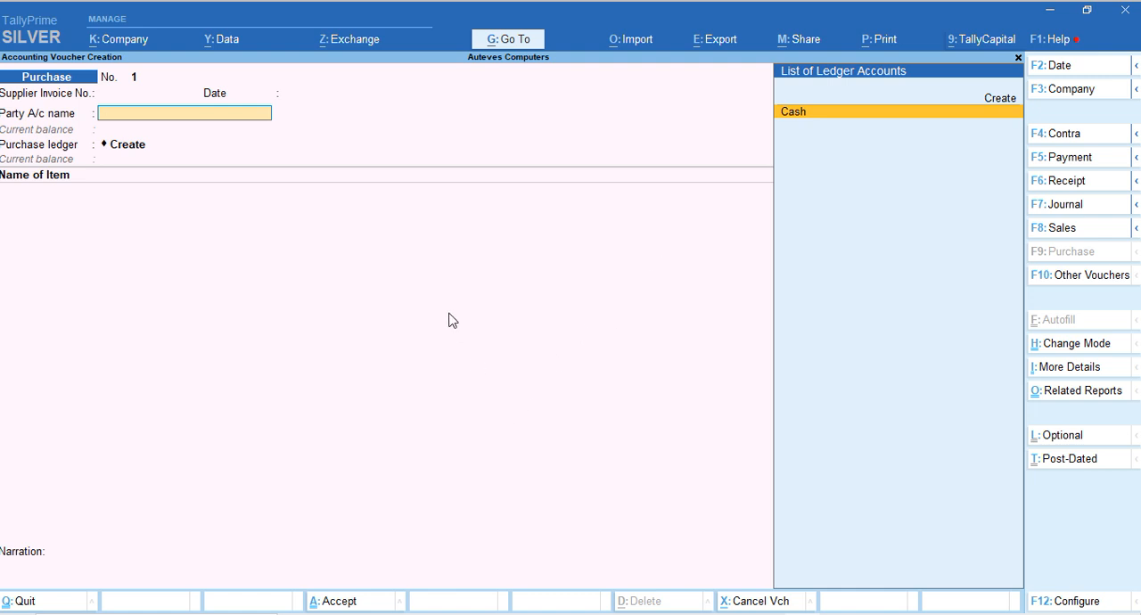
{"action": "key", "text": "alt+c"}
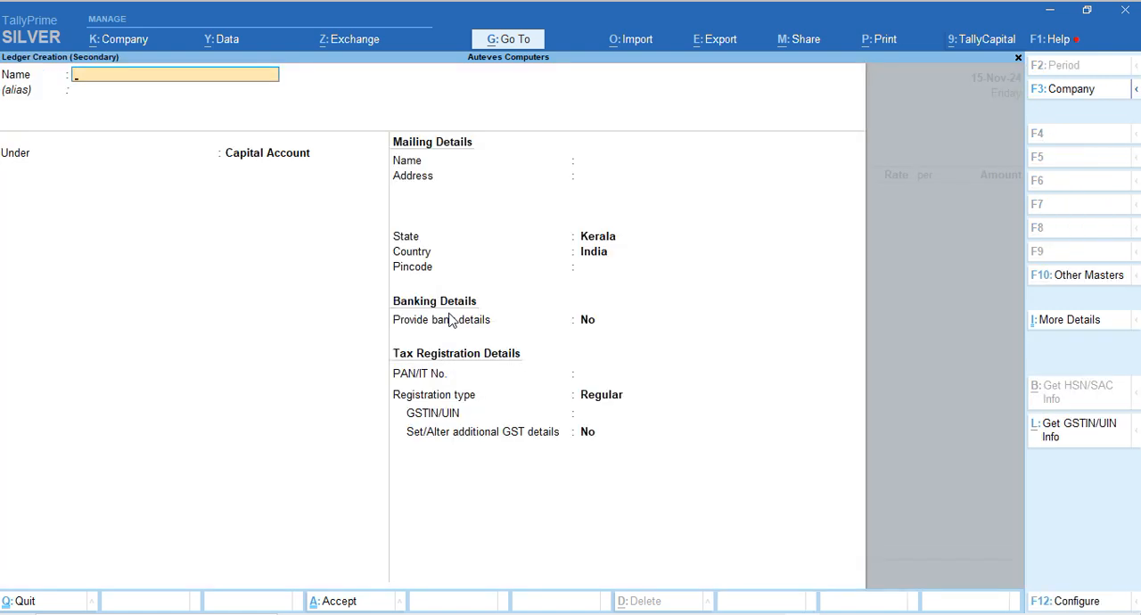
{"action": "key", "text": "Escape"}
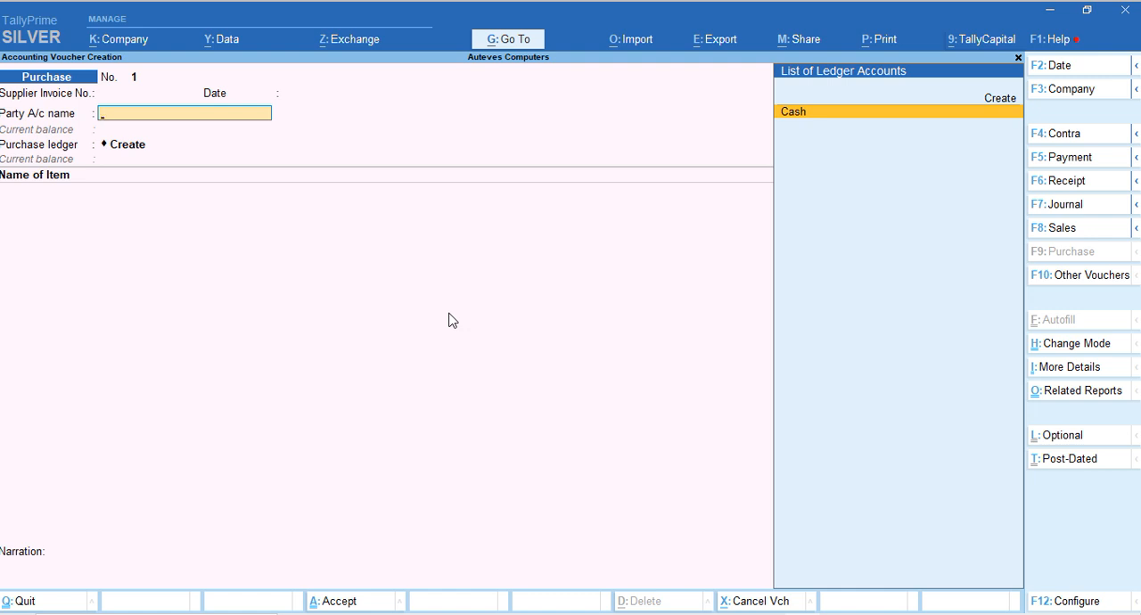
Leave the purchase voucher and start creating a new ledger master from the Gateway of Tally
{"action": "key", "text": "Escape"}
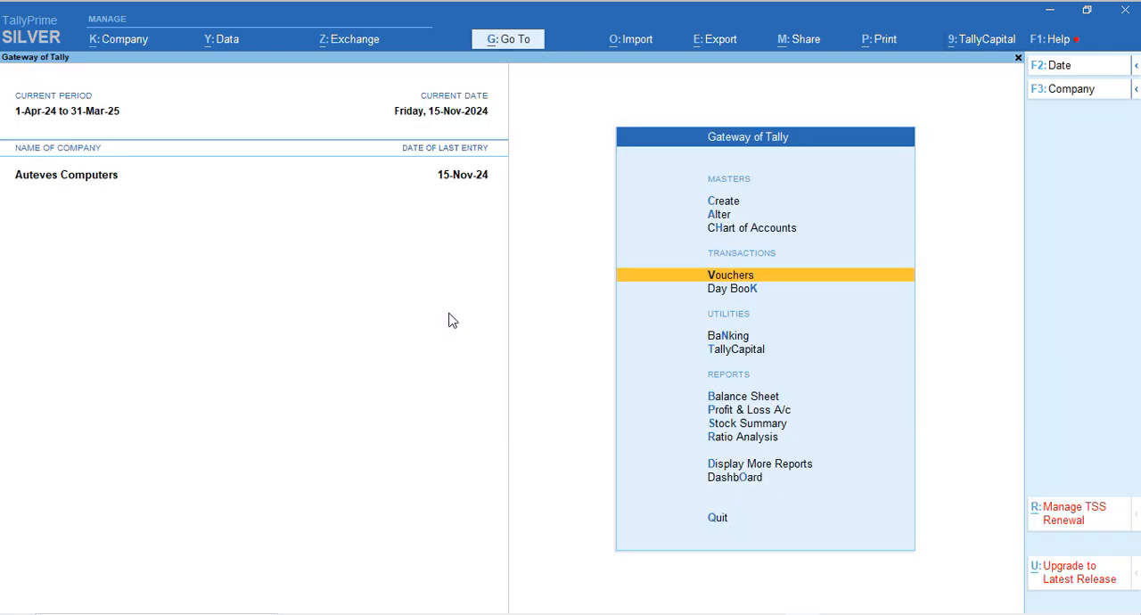
{"action": "left_click", "coordinate": [1053, 611]}
{"action": "left_click", "coordinate": [597, 441]}
{"action": "key", "text": "Up"}
{"action": "key", "text": "Up"}
{"action": "key", "text": "Up"}
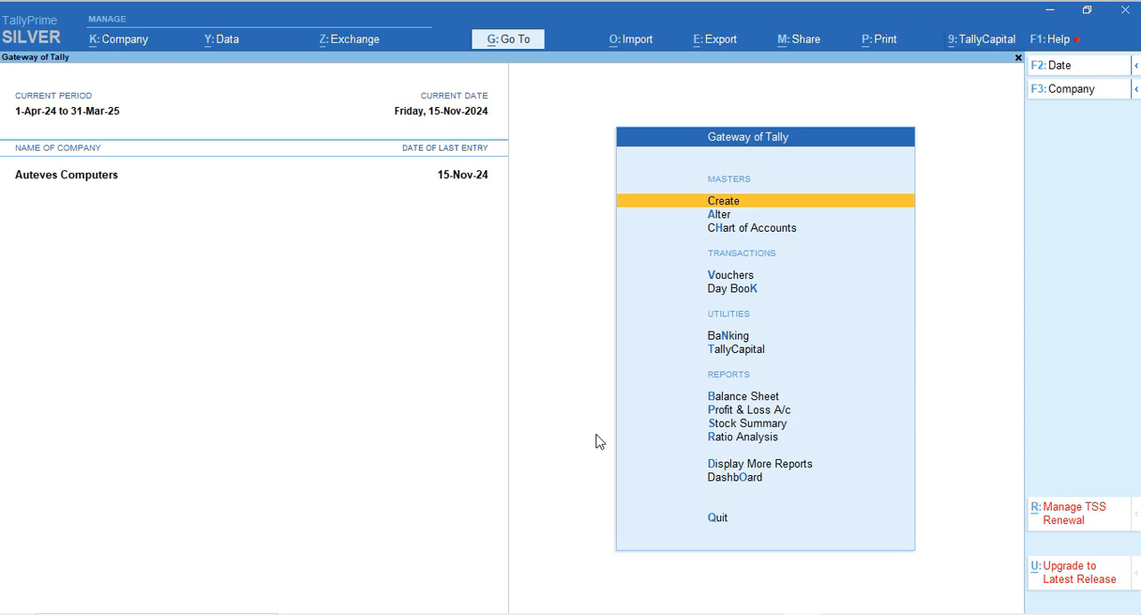
{"action": "key", "text": "Return"}
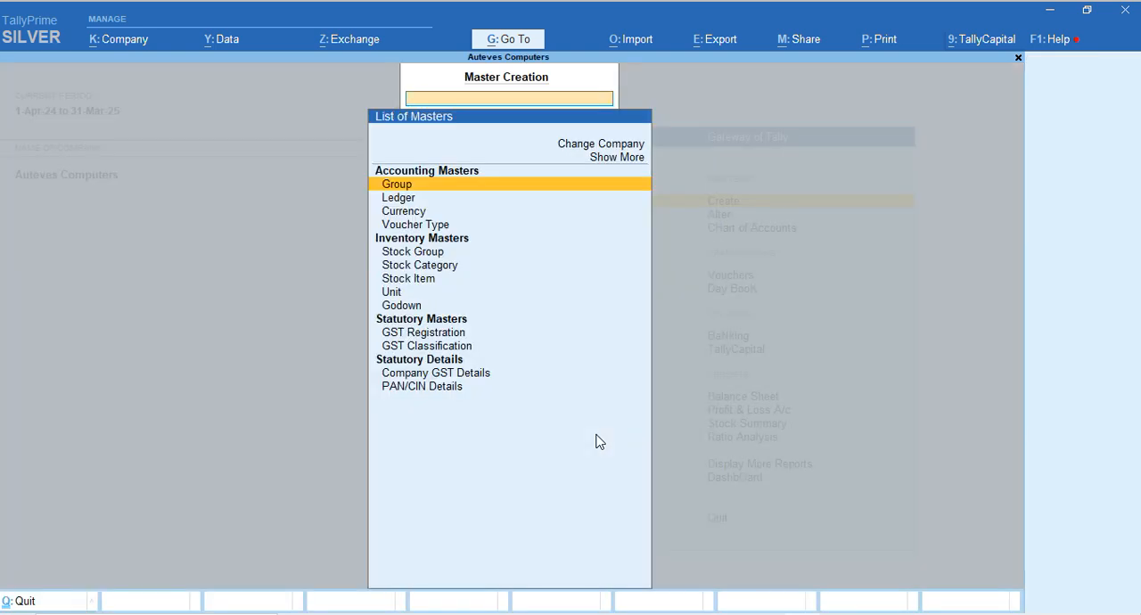
{"action": "key", "text": "Down"}
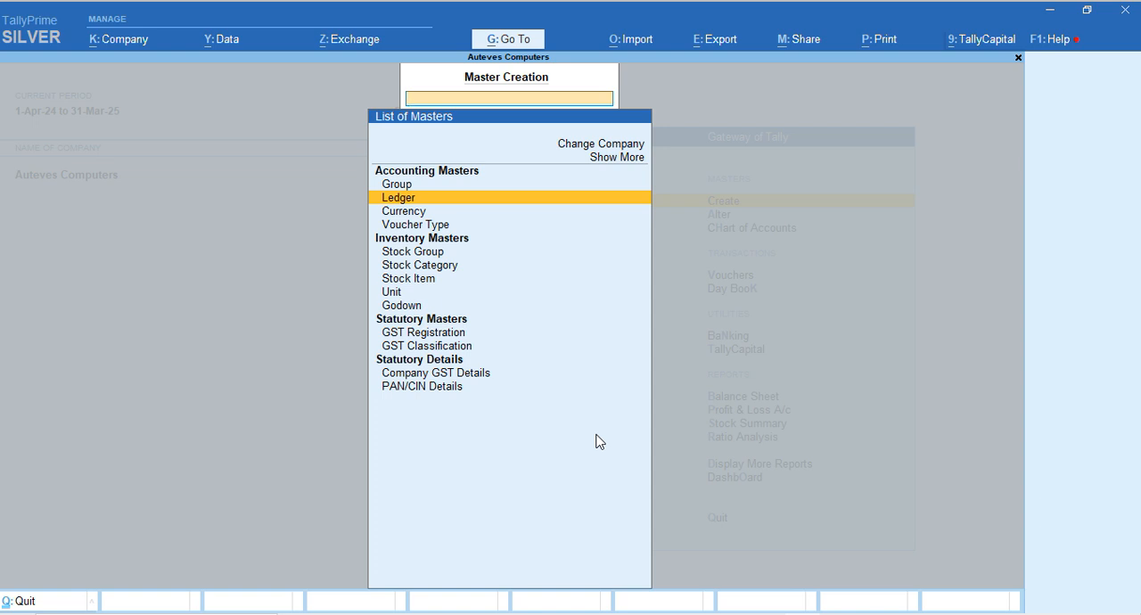
{"action": "key", "text": "Return"}
Name the new ledger Purchase and place it under the Purchase Accounts group
{"action": "type", "text": "P"}
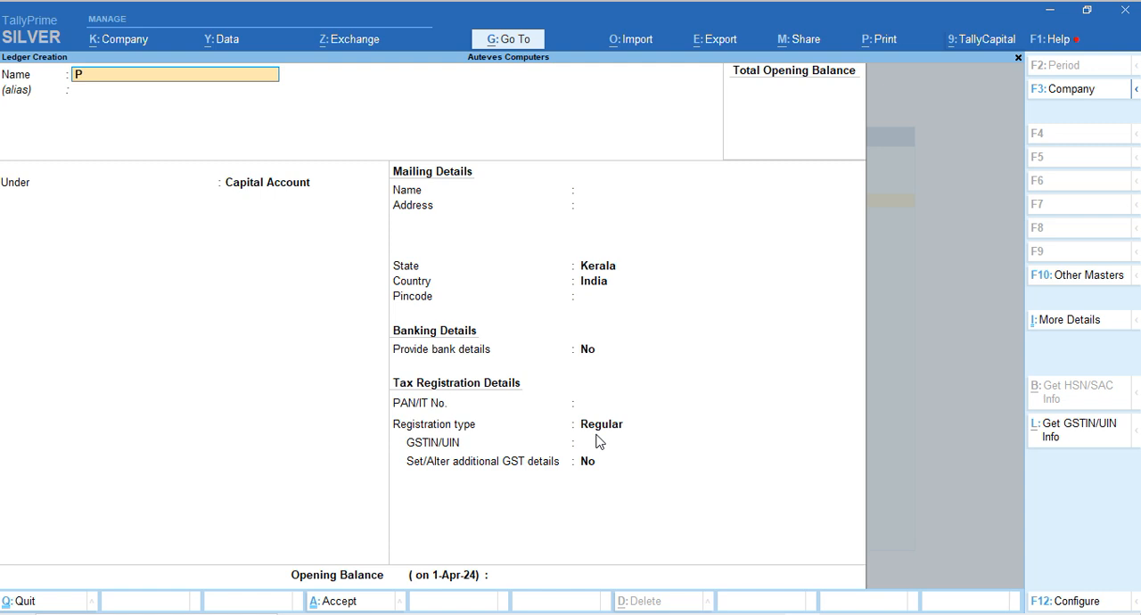
{"action": "type", "text": "urchase"}
{"action": "key", "text": "Return"}
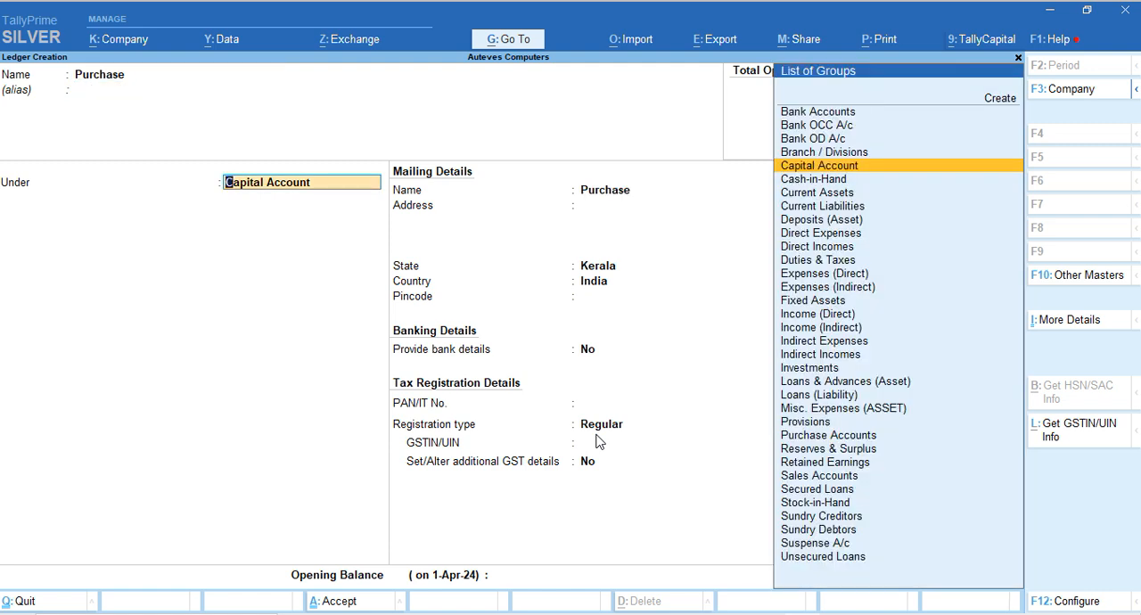
{"action": "type", "text": "Pu"}
{"action": "key", "text": "Return"}
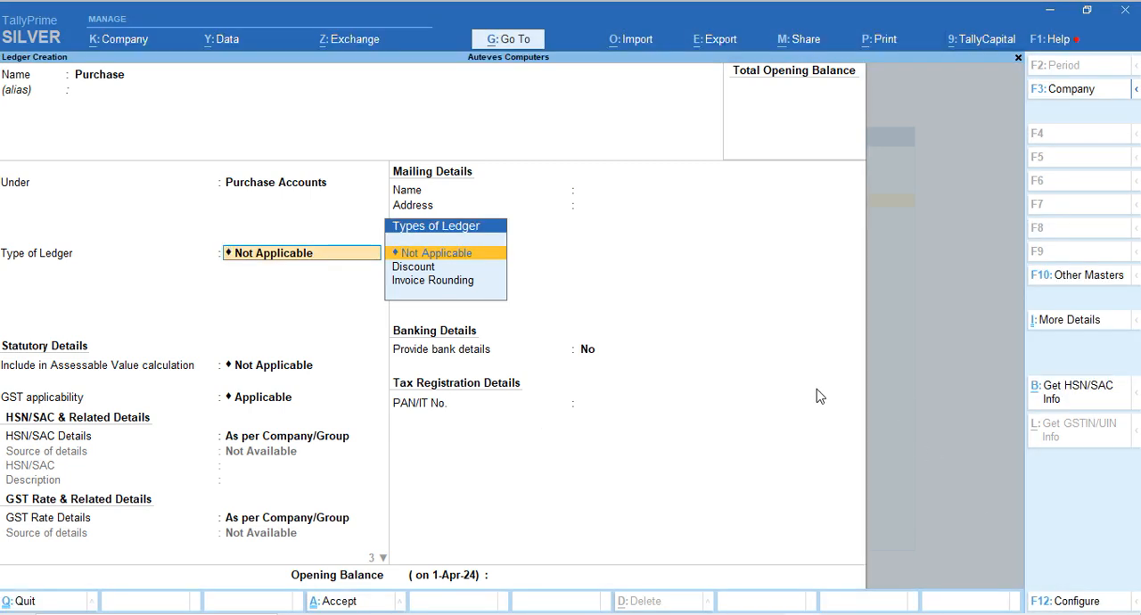
Save the Purchase ledger with assessable value Not Applicable, GST Applicable, HSN/SAC and GST rate As per Company/Group, and no bank details
{"action": "key", "text": "Return"}
{"action": "key", "text": "Down"}
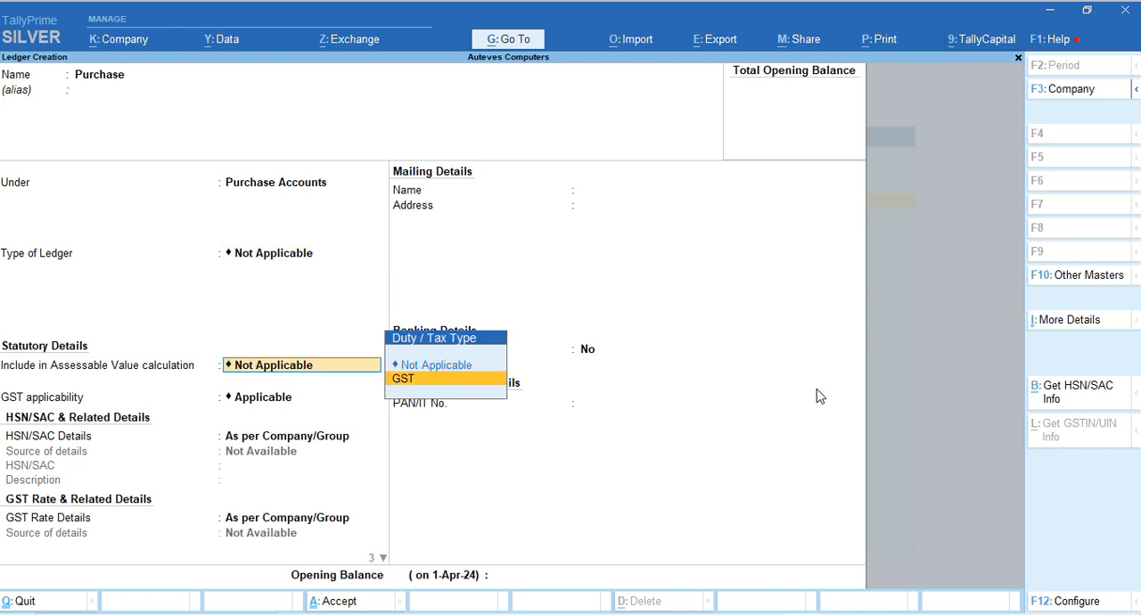
{"action": "key", "text": "Up"}
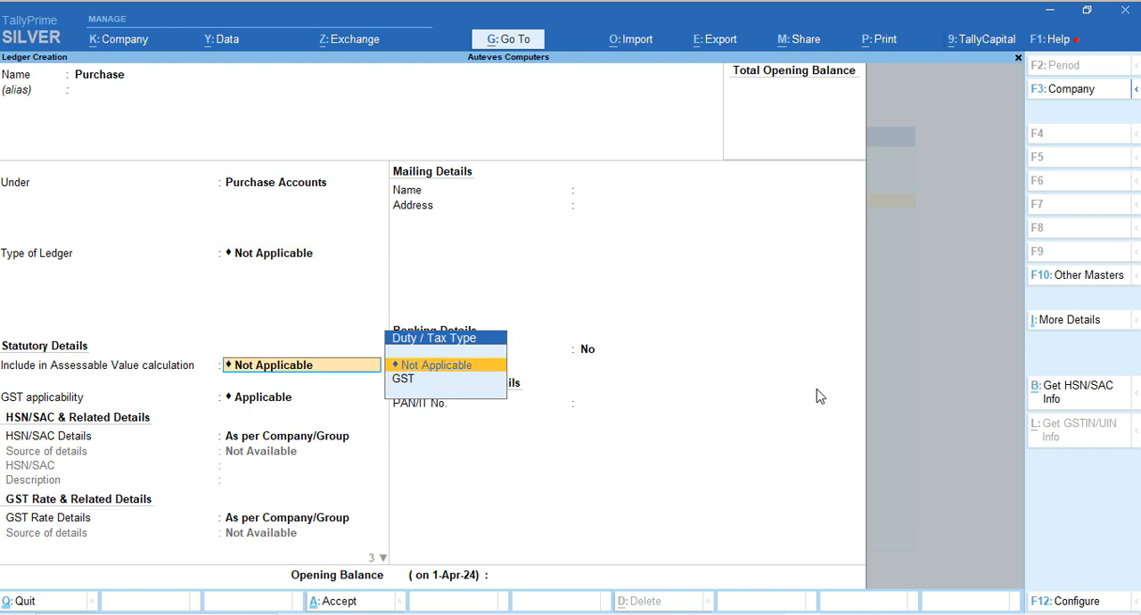
{"action": "key", "text": "Return"}
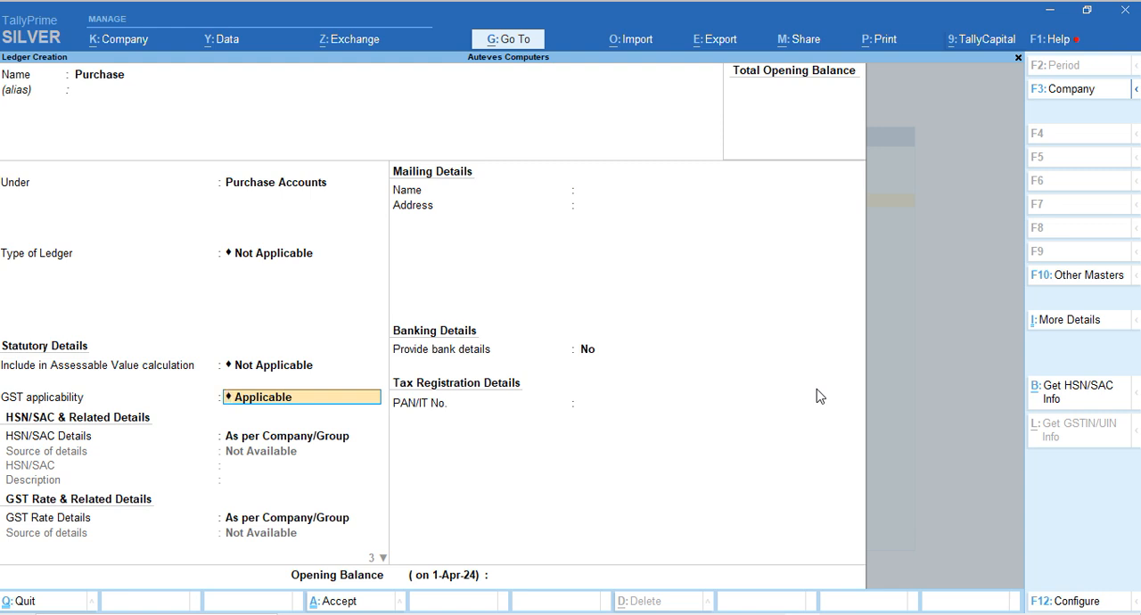
{"action": "key", "text": "Return"}
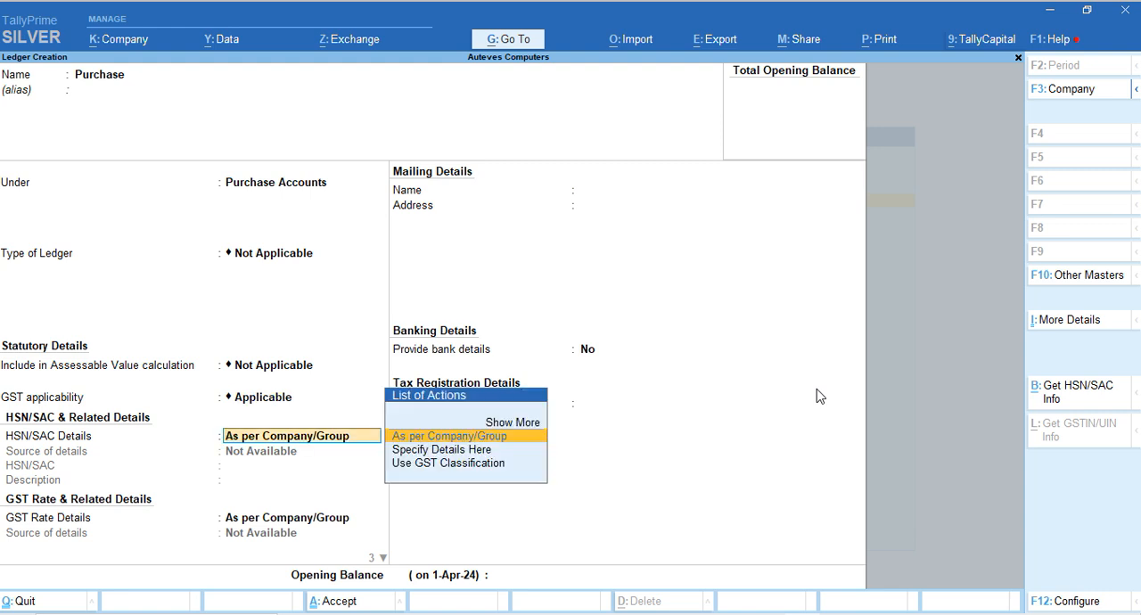
{"action": "key", "text": "Return"}
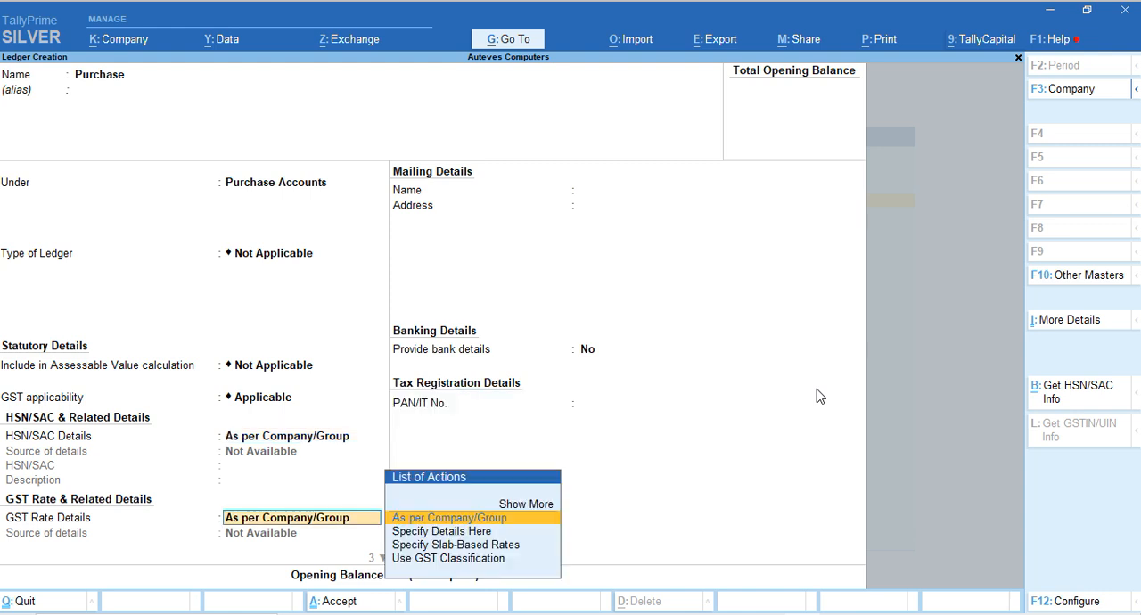
{"action": "key", "text": "Return"}
{"action": "key", "text": "Return"}
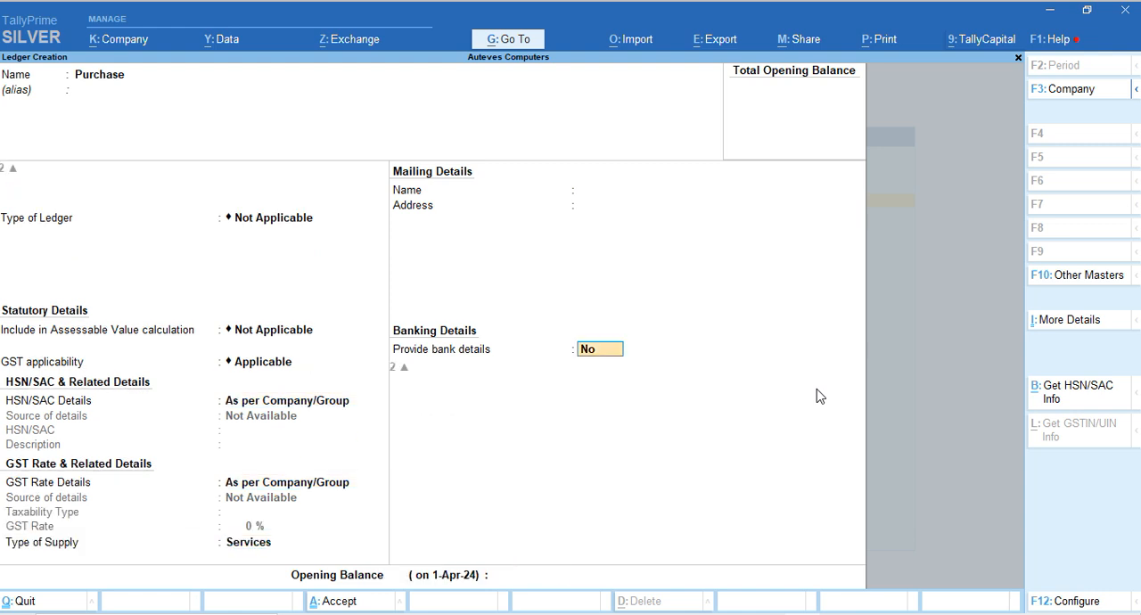
{"action": "key", "text": "Return"}
{"action": "key", "text": "Return"}
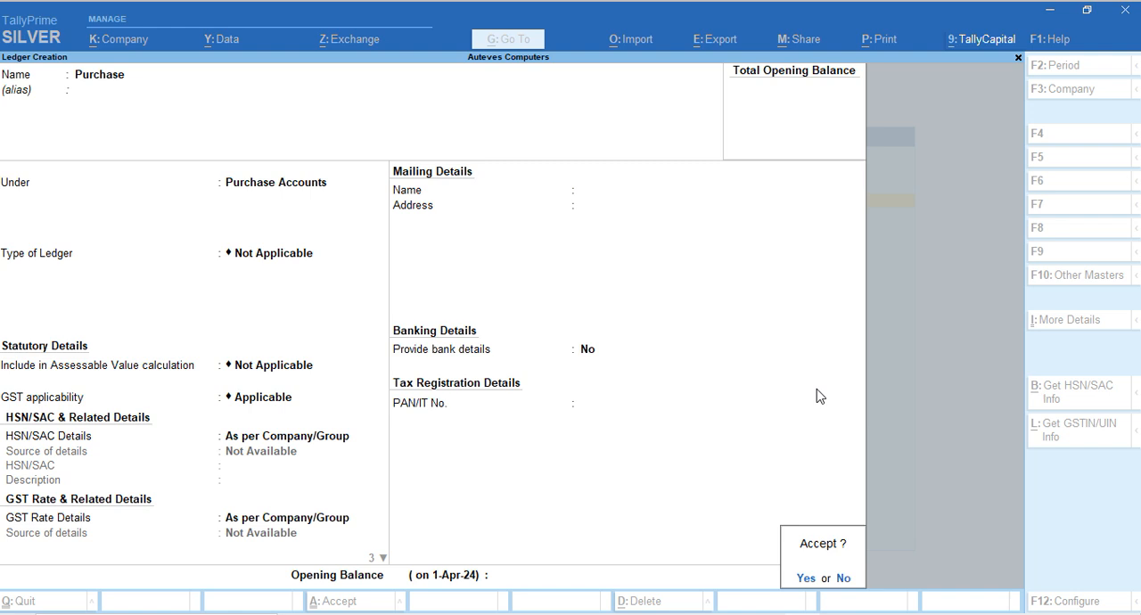
{"action": "key", "text": "Return"}
{"action": "key", "text": "Escape"}
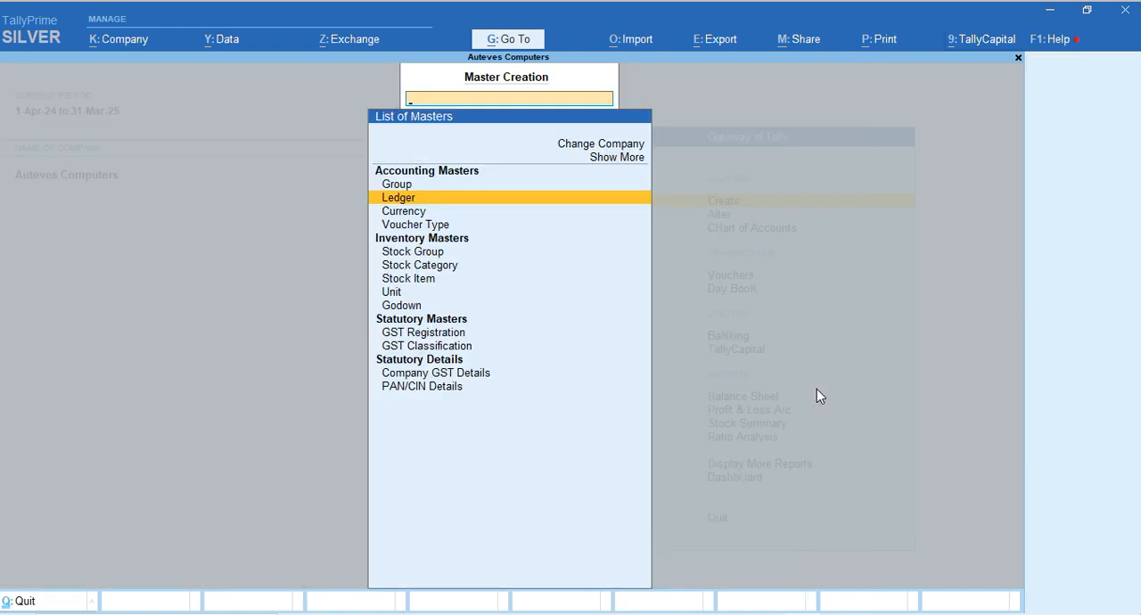
Choose Stock Item as the master to create, check the goods description on the Play store.pdf invoice in Edge, and return to TallyPrime
{"action": "key", "text": "Down"}
{"action": "key", "text": "Down"}
{"action": "key", "text": "Down"}
{"action": "key", "text": "Down"}
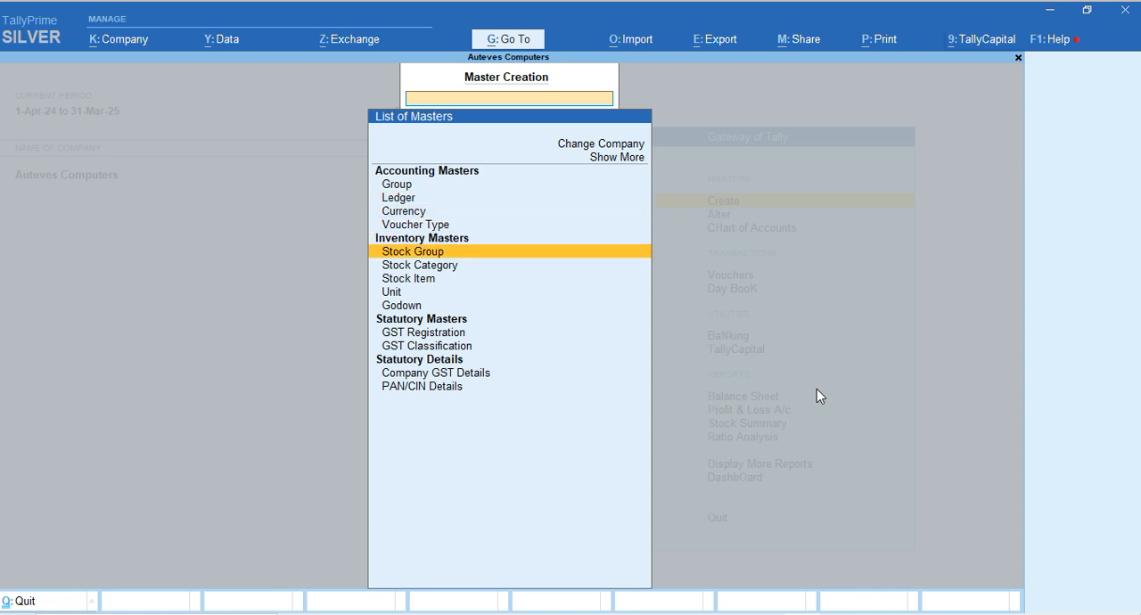
{"action": "key", "text": "Down"}
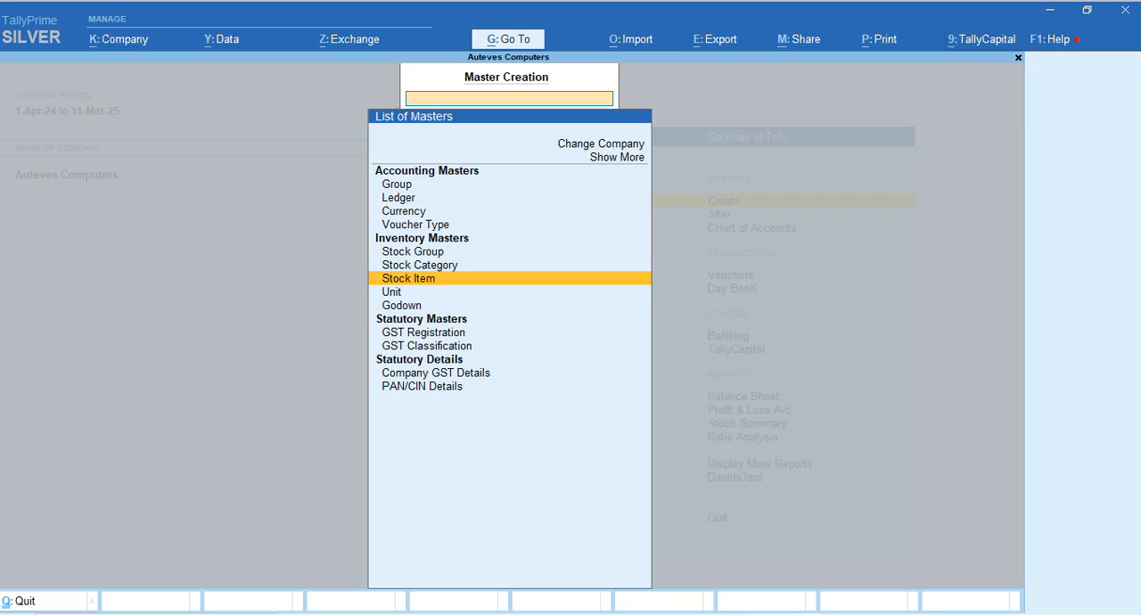
{"action": "left_click", "coordinate": [856, 562]}
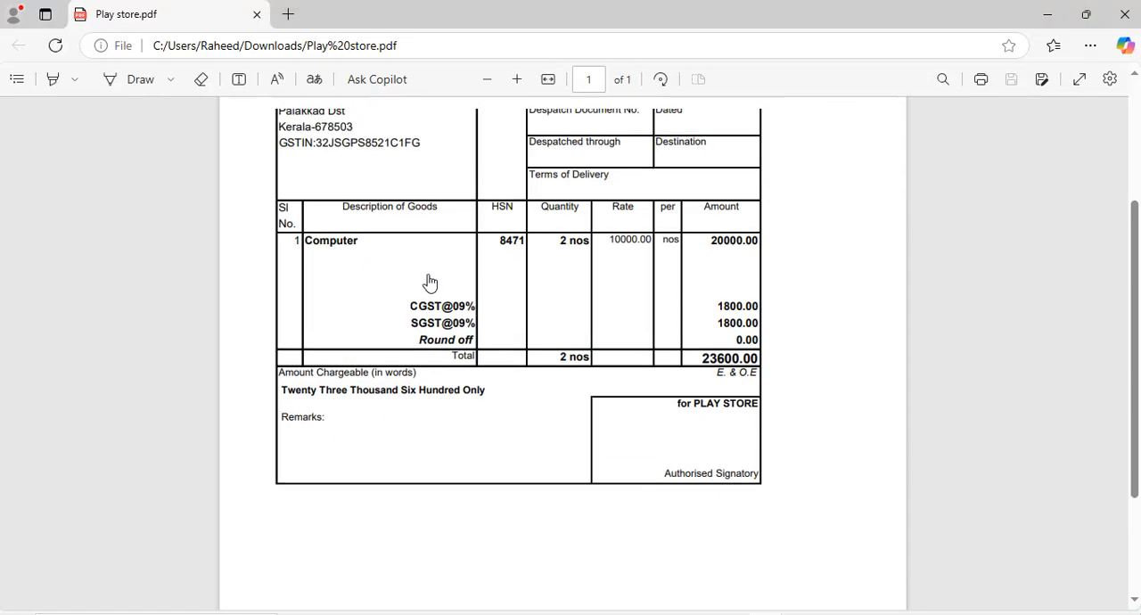
{"action": "scroll", "coordinate": [437, 290], "scroll_direction": "up", "scroll_amount": 2}
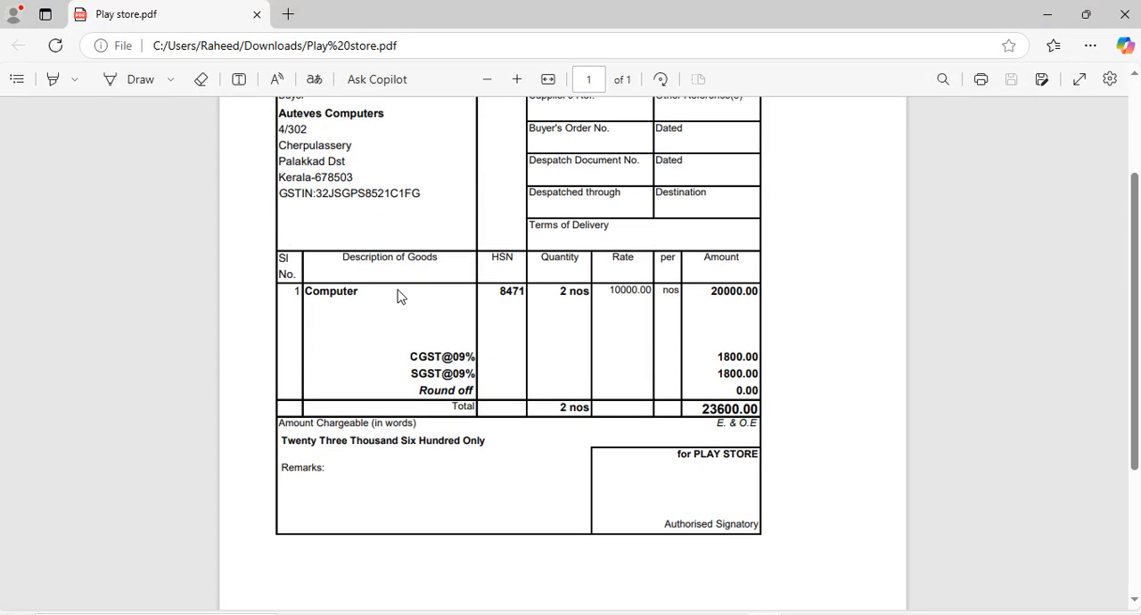
{"action": "key", "text": "alt+Tab"}
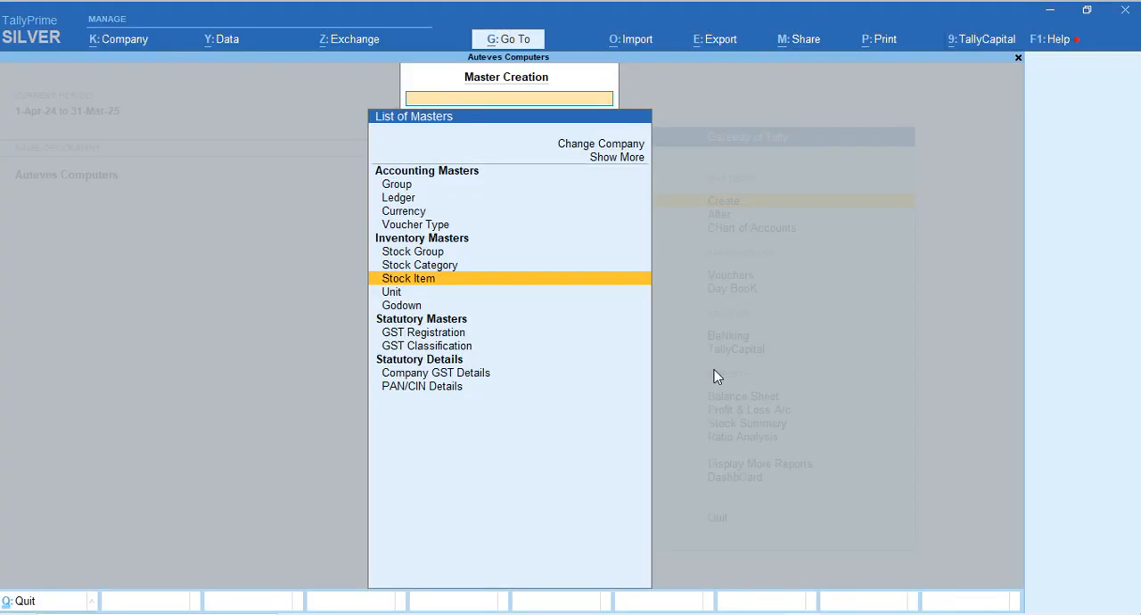
Start a new stock item named Computer
{"action": "key", "text": "Return"}
{"action": "type", "text": "Computer"}
{"action": "key", "text": "Return"}
{"action": "key", "text": "Return"}
{"action": "key", "text": "Return"}
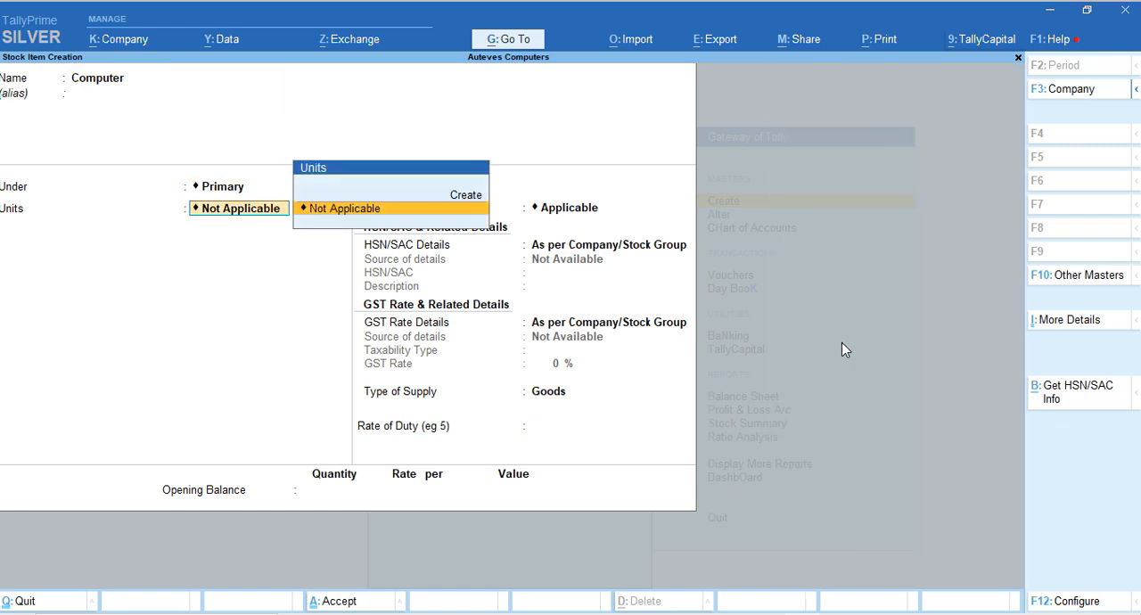
Create the stock group Finished Product under Primary for the Computer item, with HSN/SAC and GST rate details As per Company/Stock Group
{"action": "key", "text": "BackSpace"}
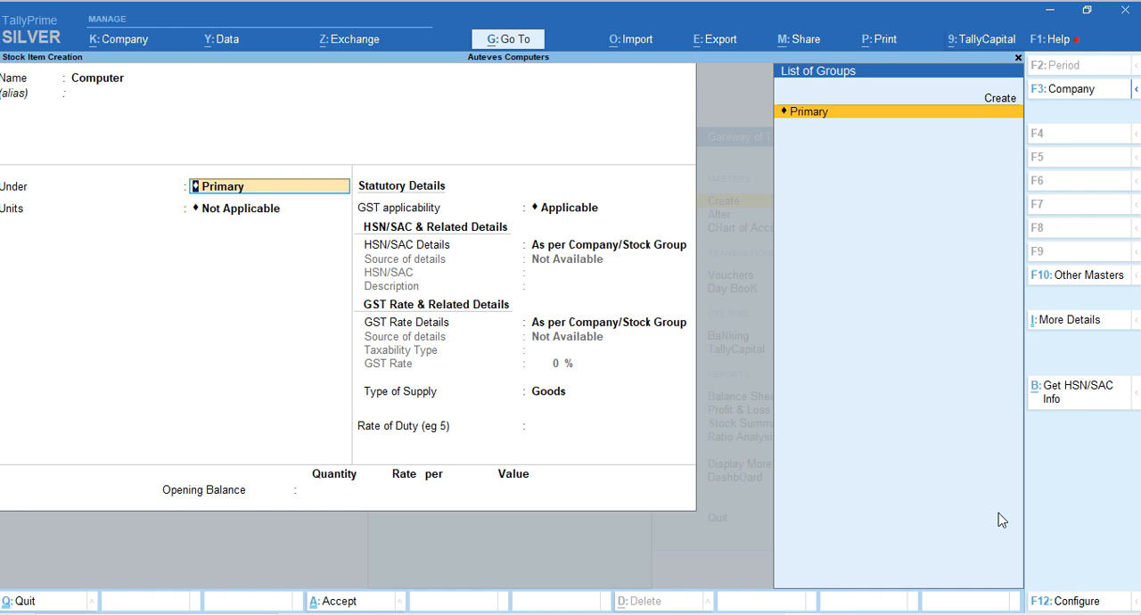
{"action": "left_click", "coordinate": [1049, 600]}
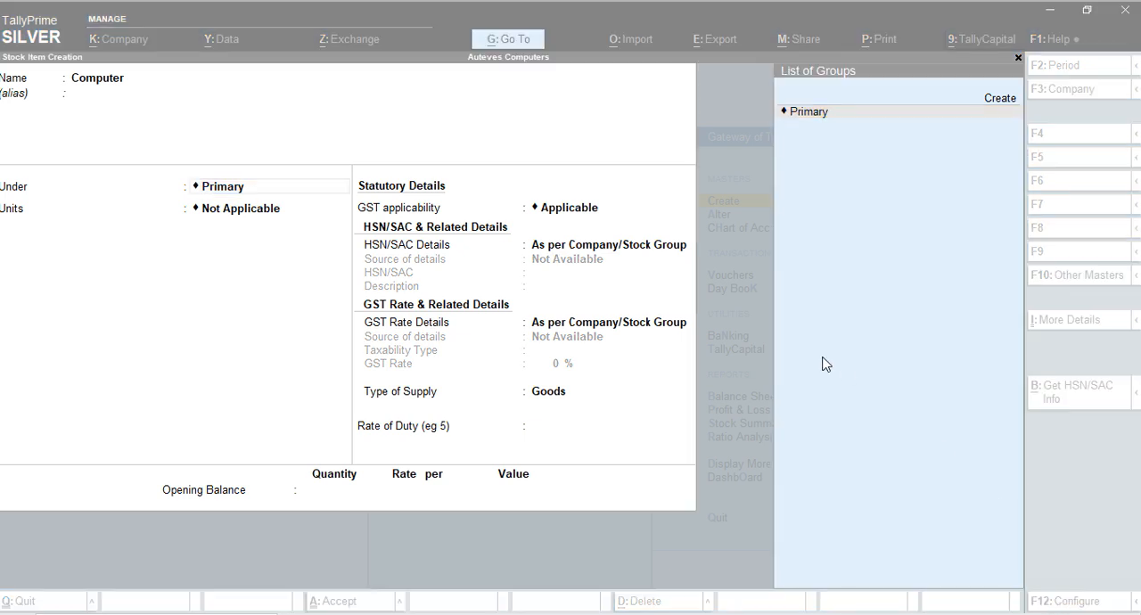
{"action": "left_click", "coordinate": [233, 221]}
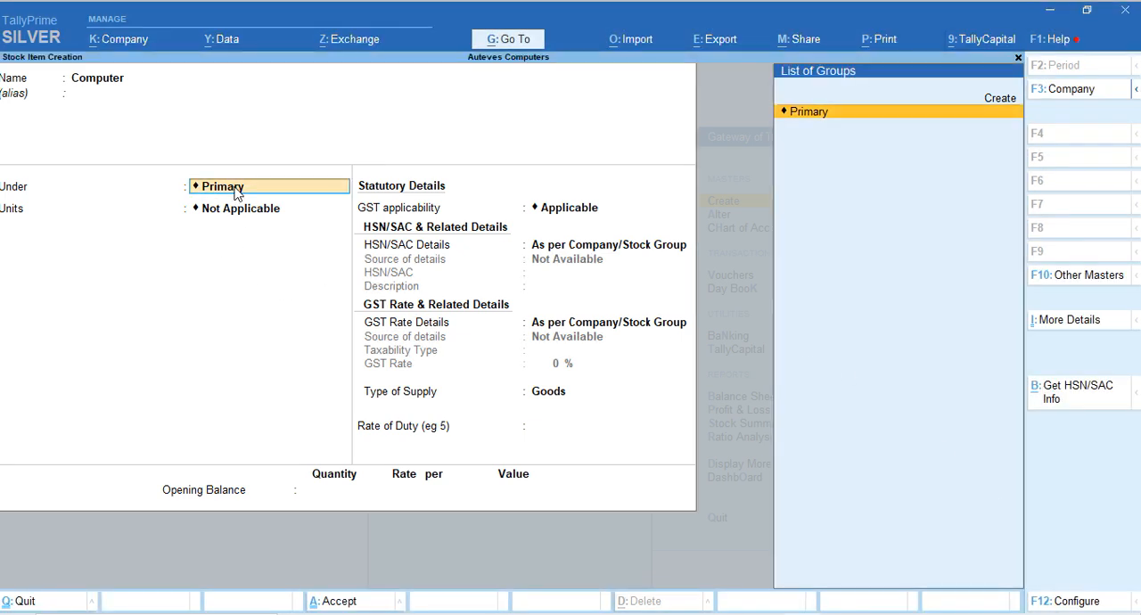
{"action": "key", "text": "alt+c"}
{"action": "type", "text": "Finish"}
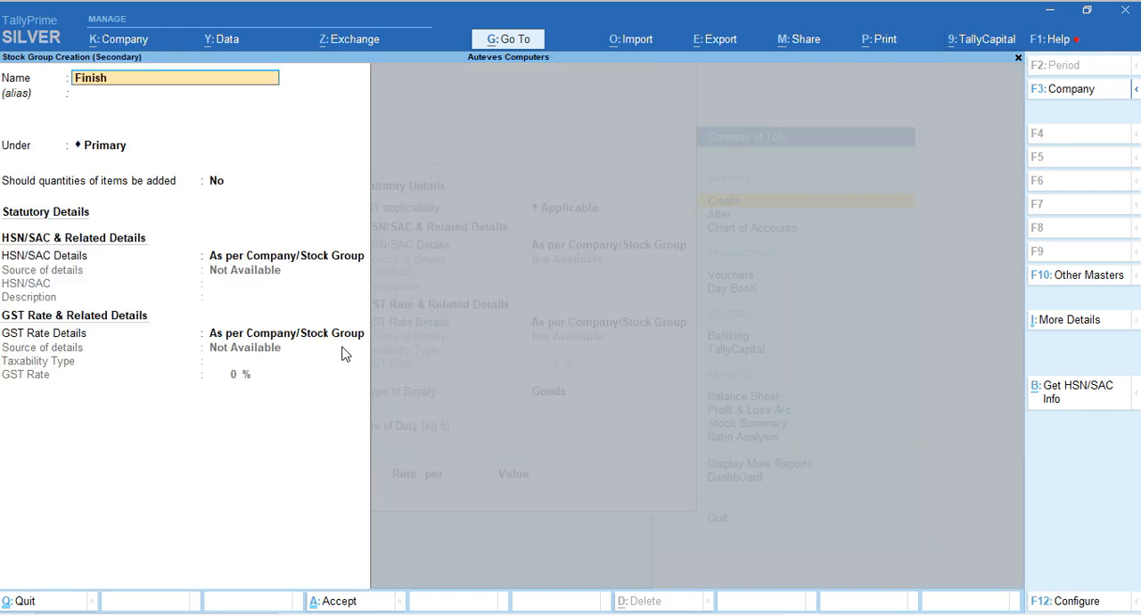
{"action": "type", "text": "ed Produc"}
{"action": "key", "text": "Return"}
{"action": "key", "text": "Return"}
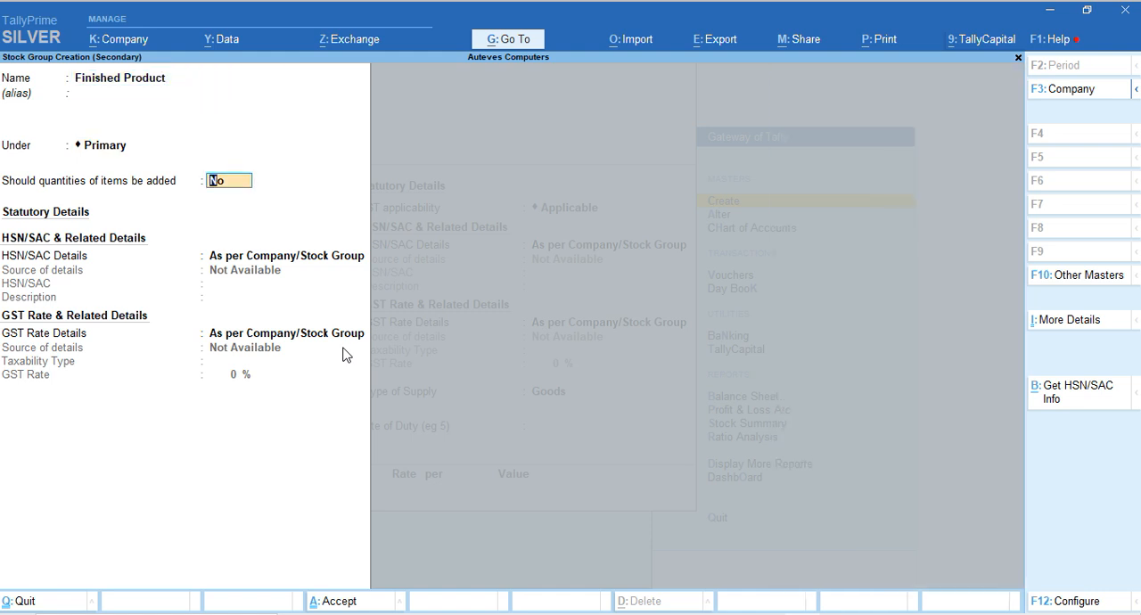
{"action": "key", "text": "Return"}
{"action": "key", "text": "Return"}
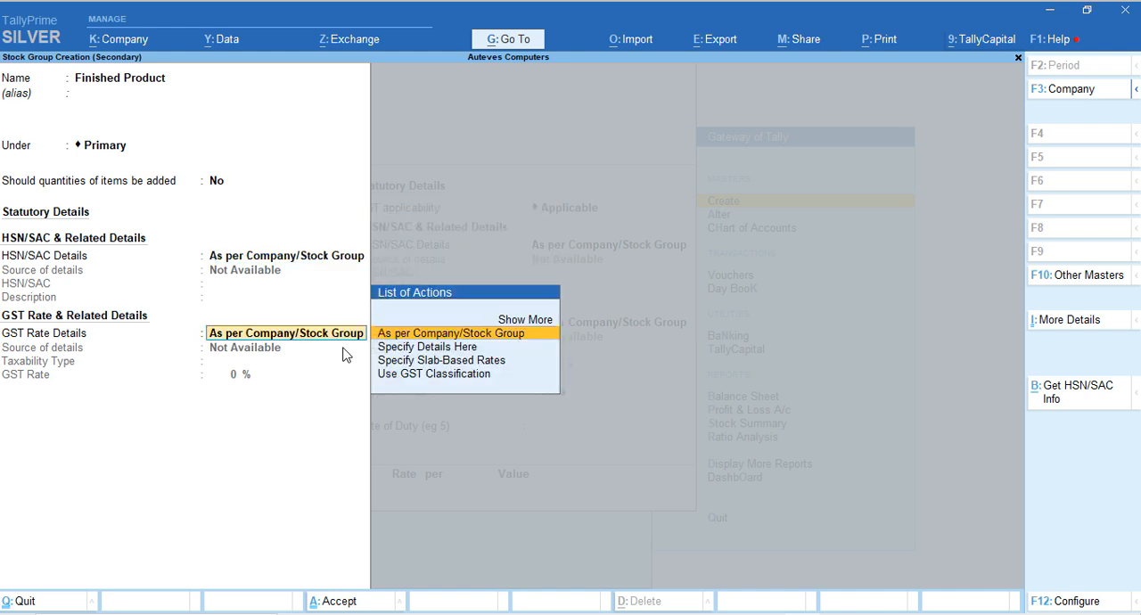
{"action": "key", "text": "Return"}
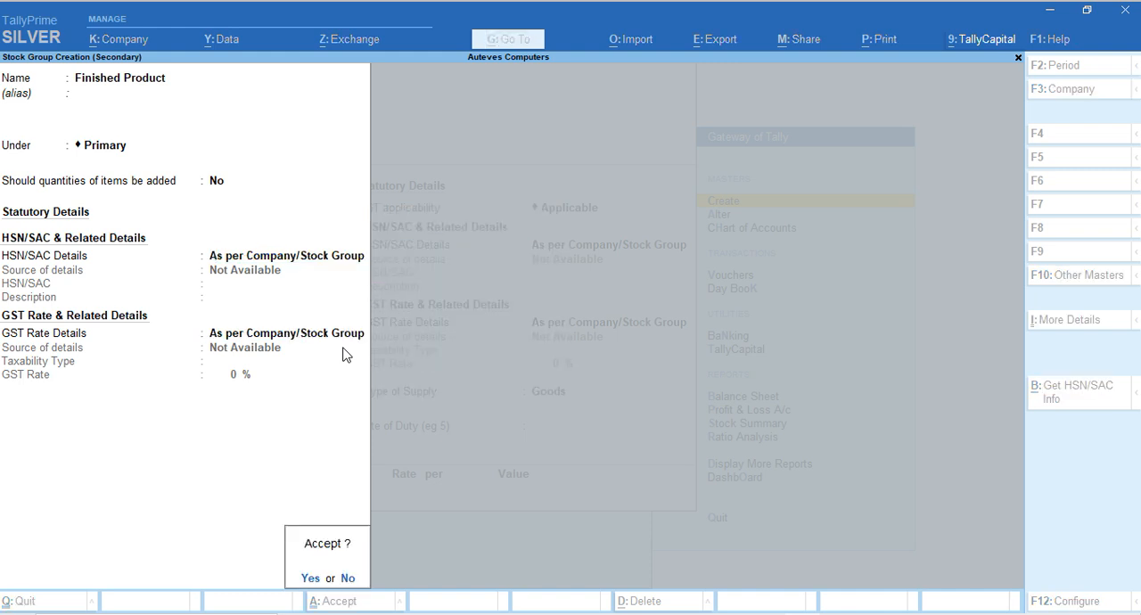
{"action": "key", "text": "Return"}
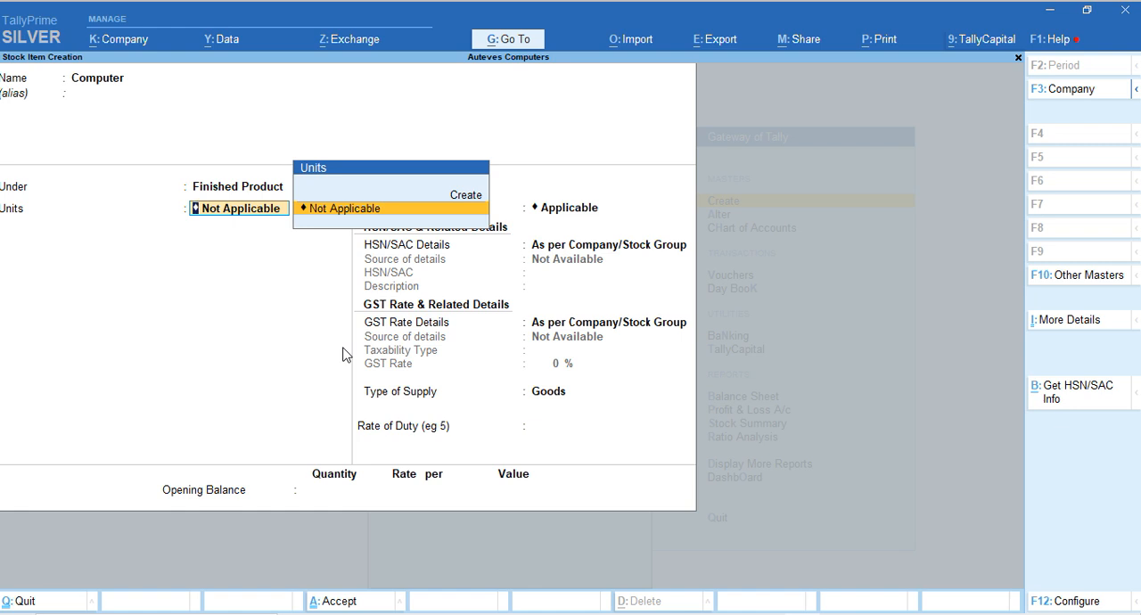
Start a new unit for the Computer item and check the quantity unit on the Play store.pdf invoice in Edge before returning to TallyPrime
{"action": "key", "text": "alt"}
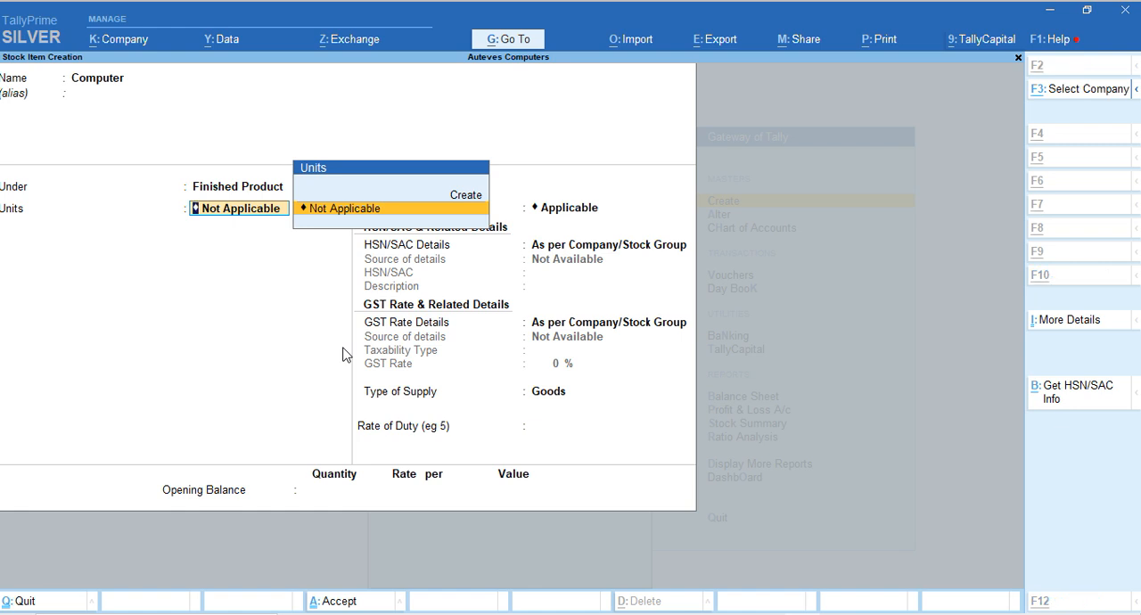
{"action": "key", "text": "alt+c"}
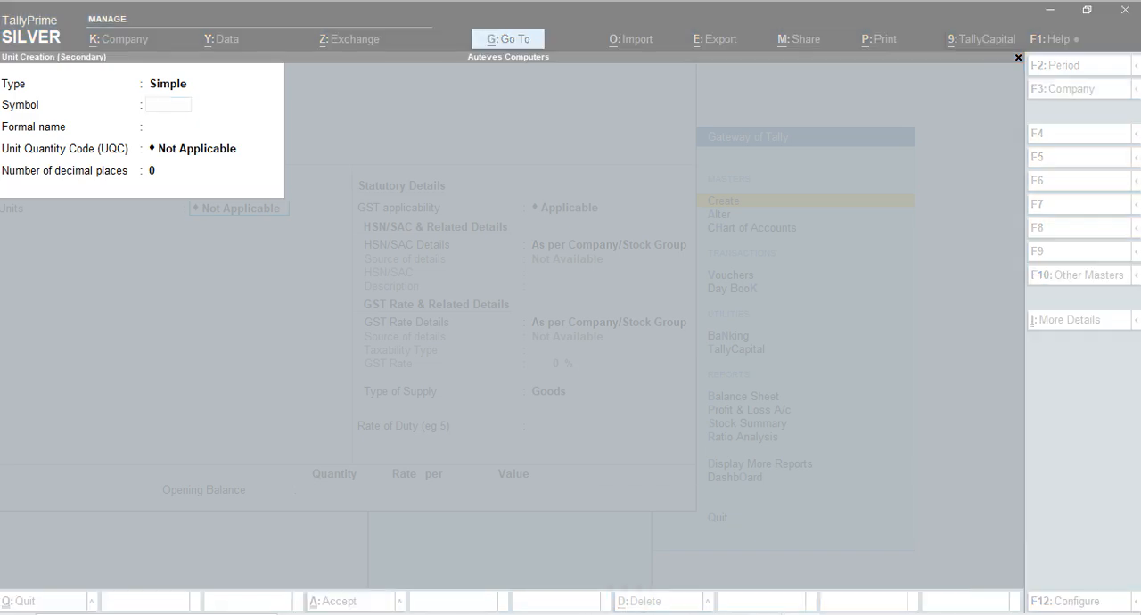
{"action": "left_click", "coordinate": [834, 563]}
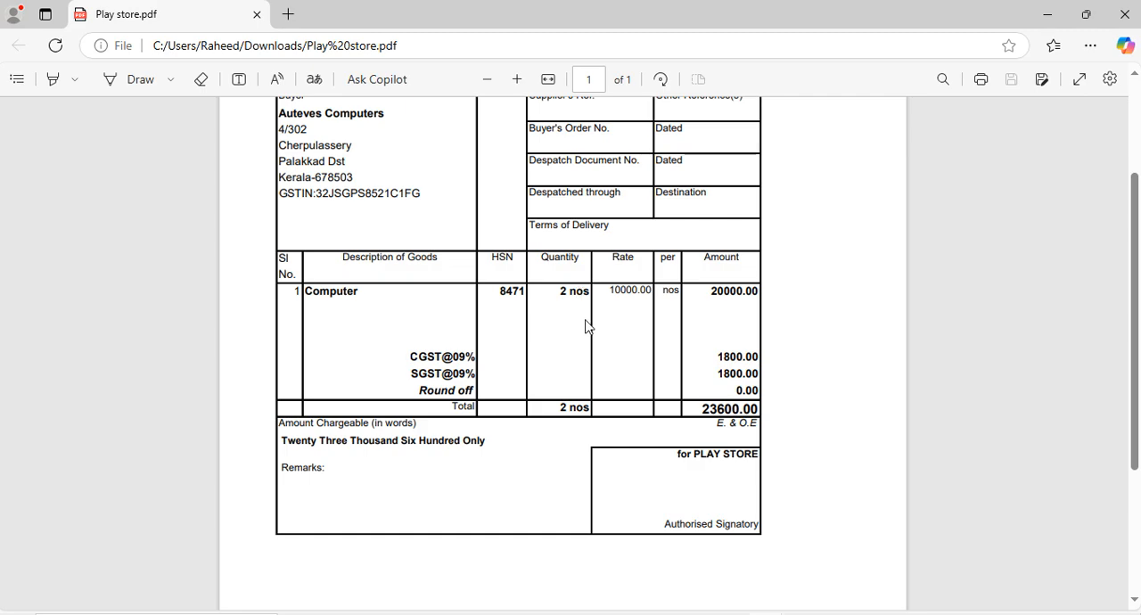
{"action": "key", "text": "alt+Tab"}
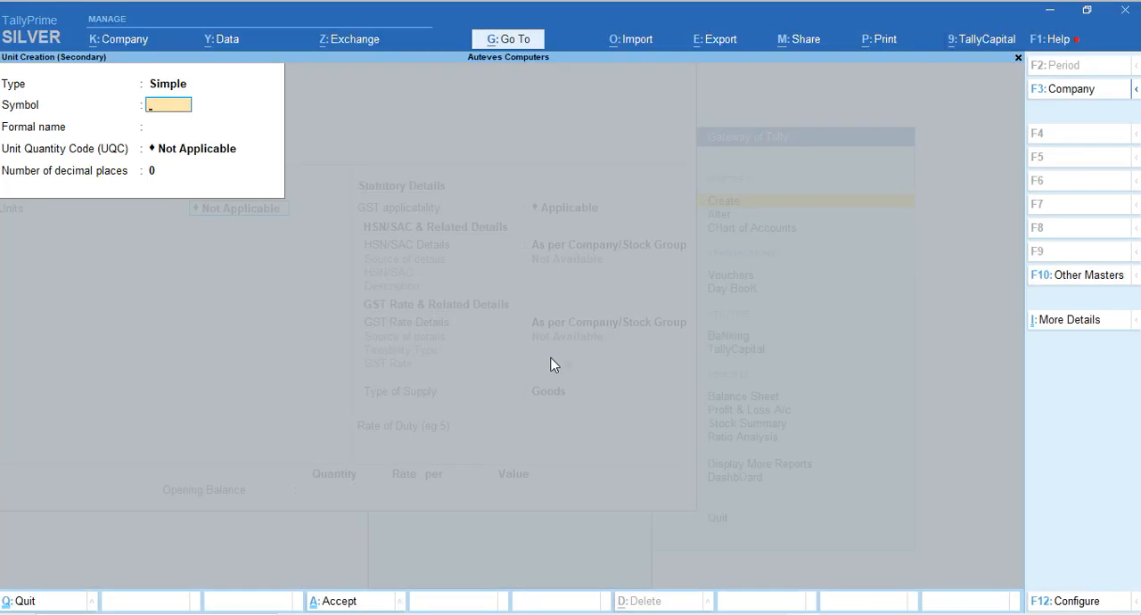
Create the simple unit Nos with formal name Numbers, UQC NOS-NUMBERS and 0 decimal places for the Computer item
{"action": "type", "text": "Nos"}
{"action": "key", "text": "Return"}
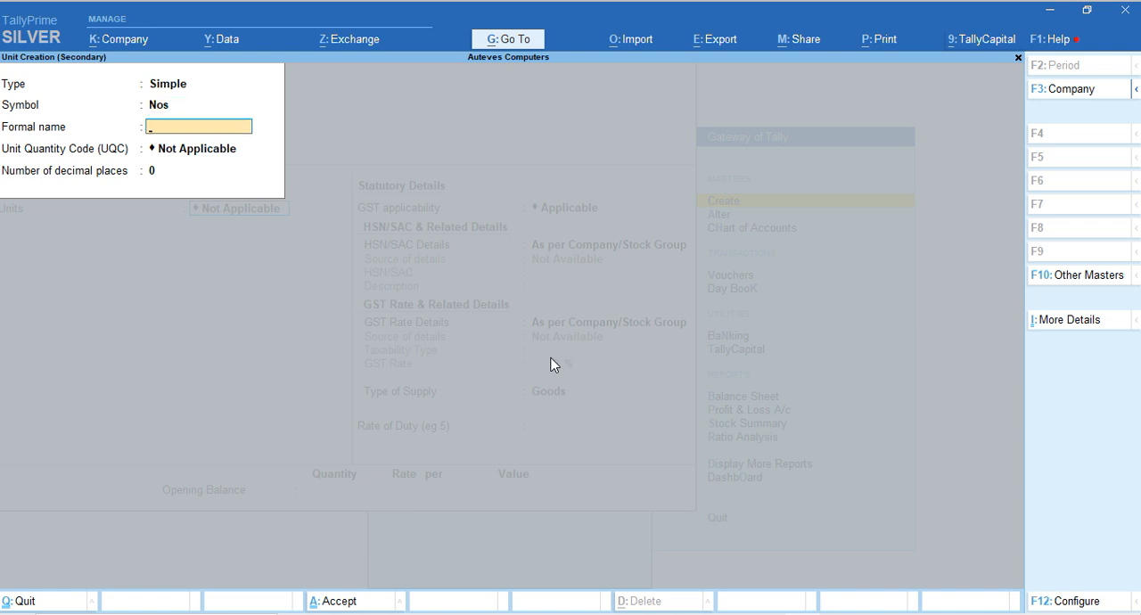
{"action": "type", "text": "Numbers"}
{"action": "key", "text": "Return"}
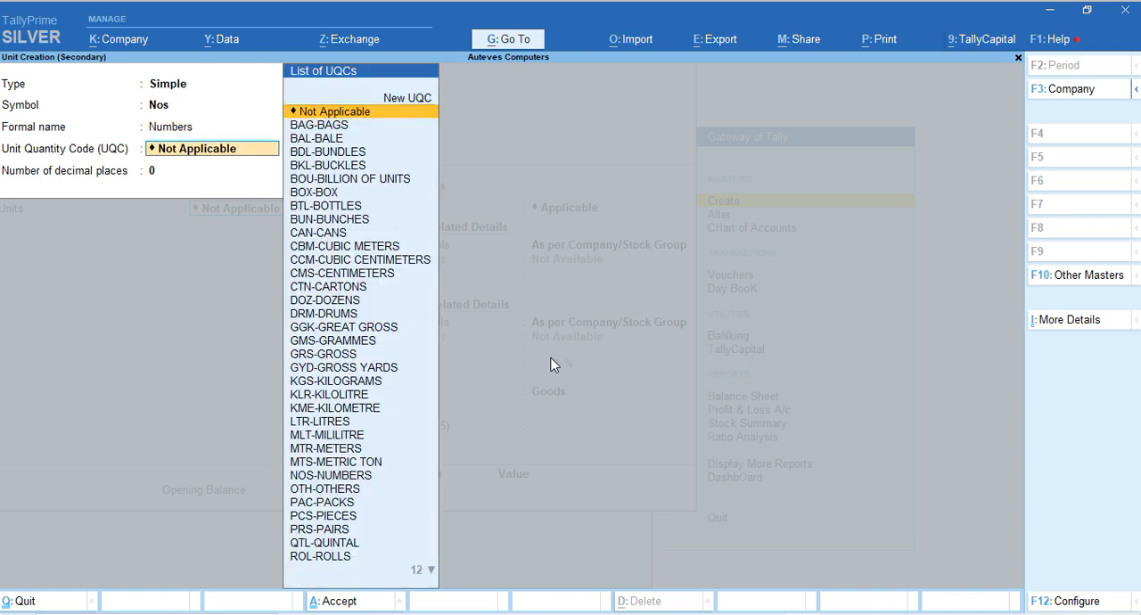
{"action": "type", "text": "nos"}
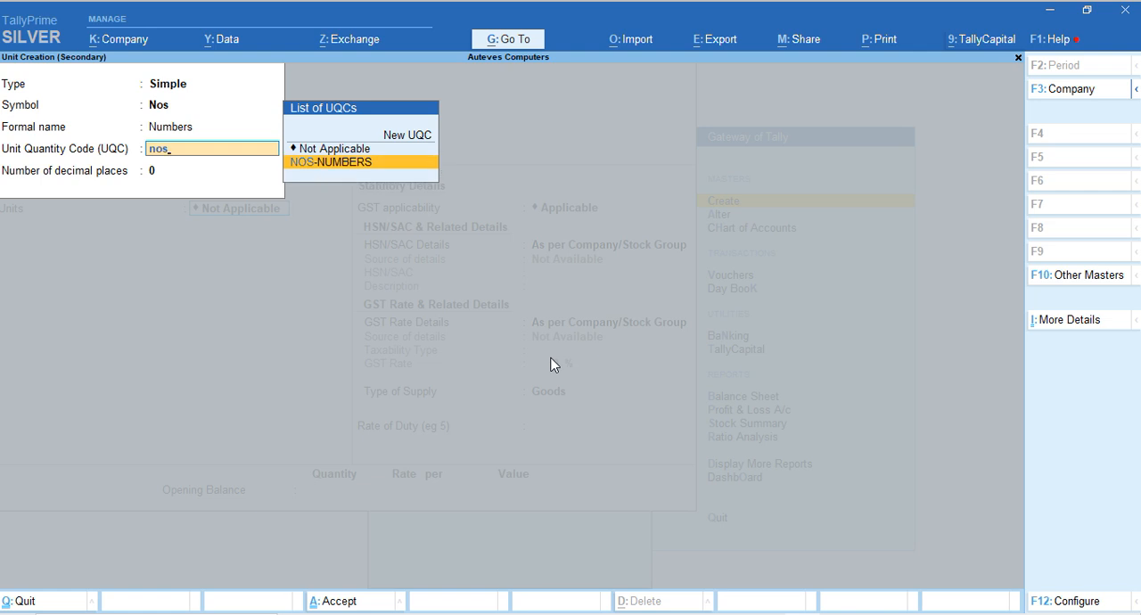
{"action": "key", "text": "Return"}
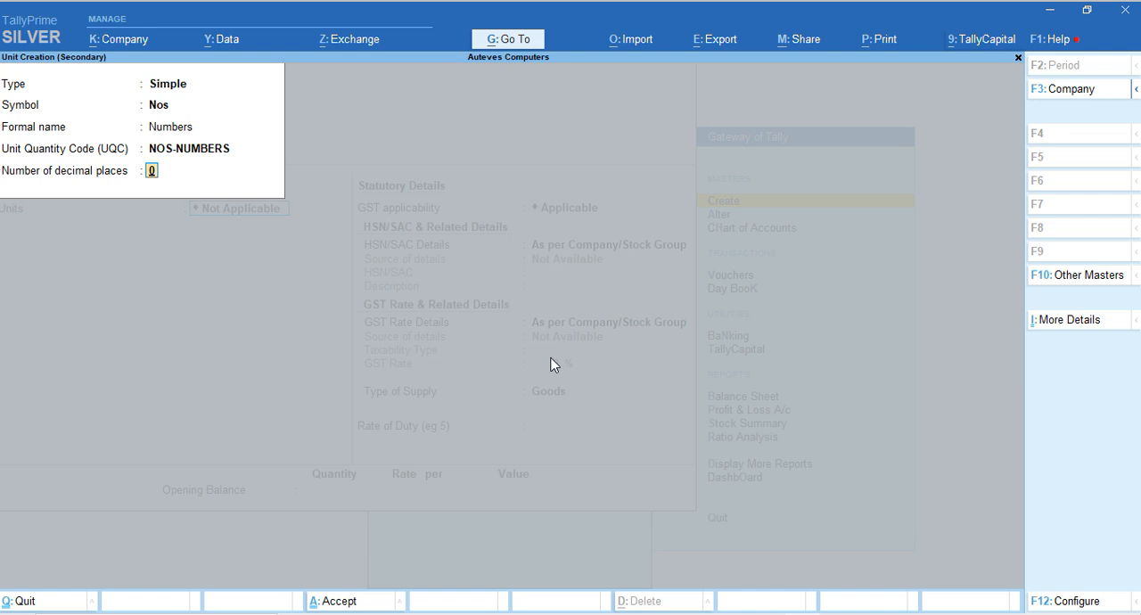
{"action": "key", "text": "Return"}
{"action": "key", "text": "Return"}
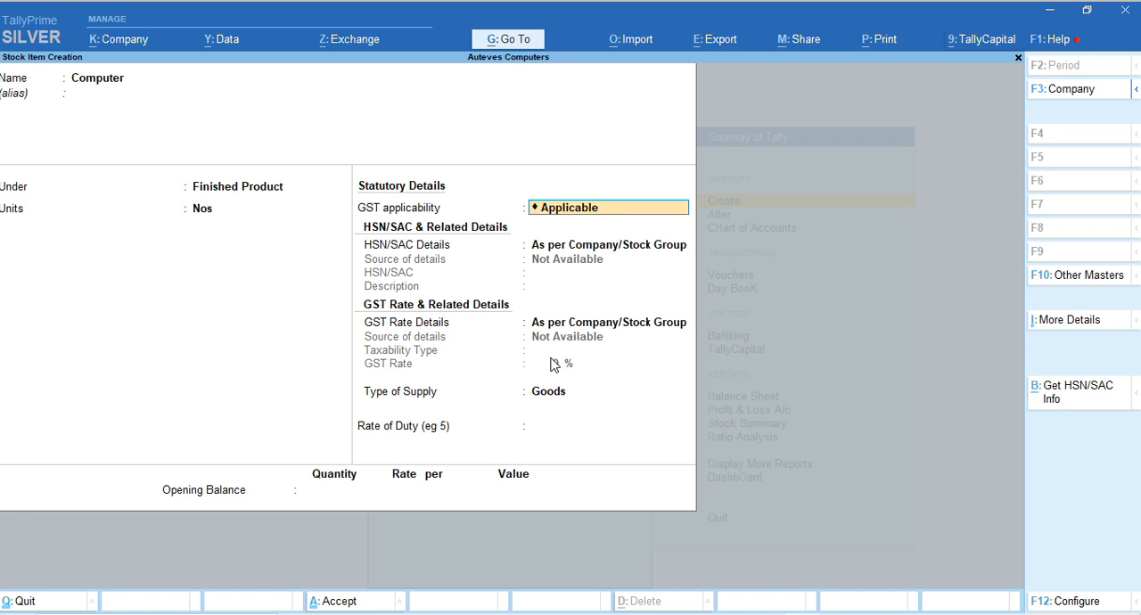
Keep GST Applicable and specify HSN/SAC 8471 for the Computer item, taking the code from the Play store.pdf invoice in Edge
{"action": "key", "text": "Return"}
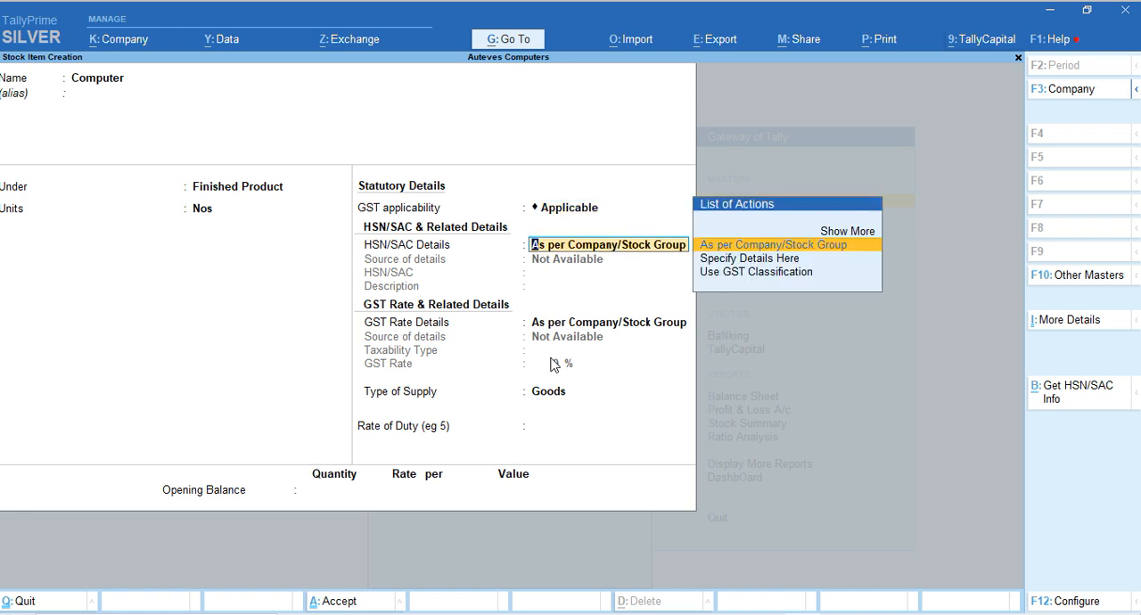
{"action": "key", "text": "Down"}
{"action": "key", "text": "Return"}
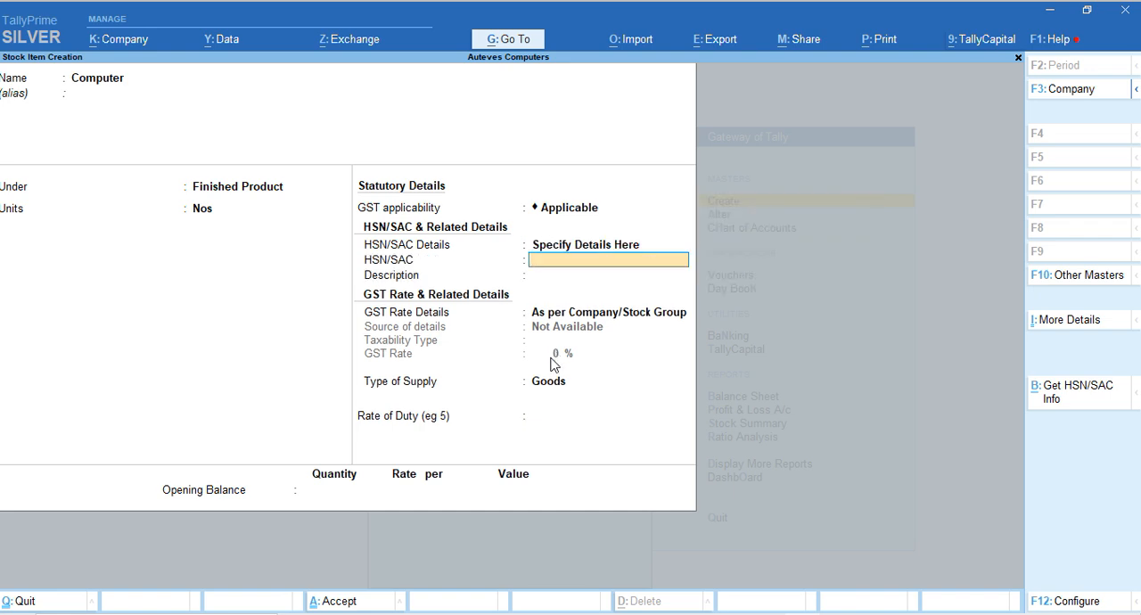
{"action": "key", "text": "alt+Tab"}
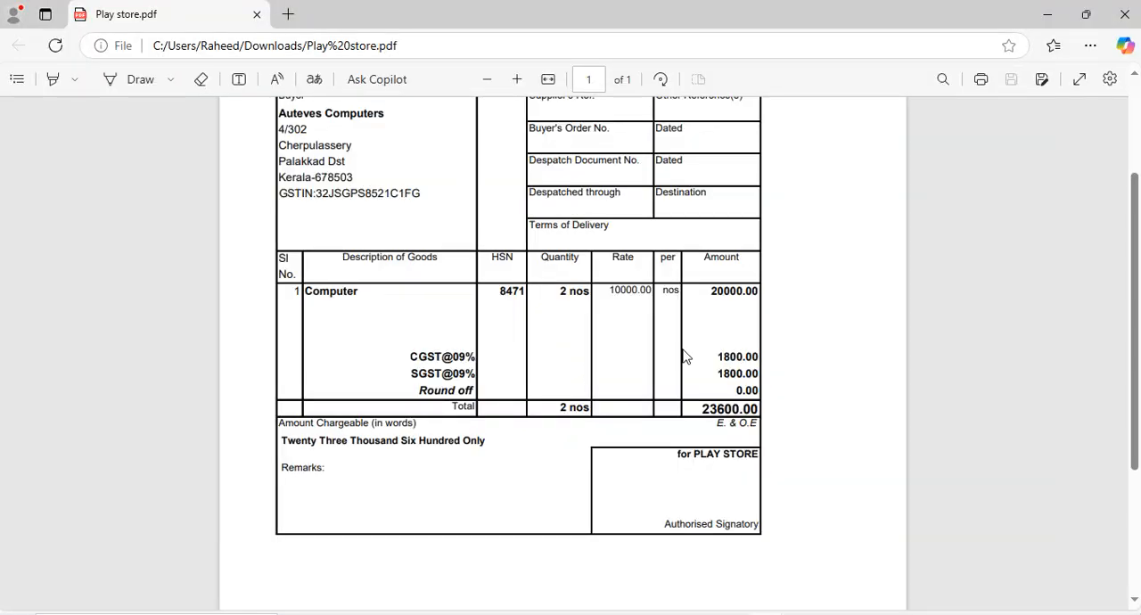
{"action": "left_click_drag", "start_coordinate": [498, 292], "coordinate": [540, 308]}
{"action": "left_click", "coordinate": [525, 316]}
{"action": "key", "text": "alt+Tab"}
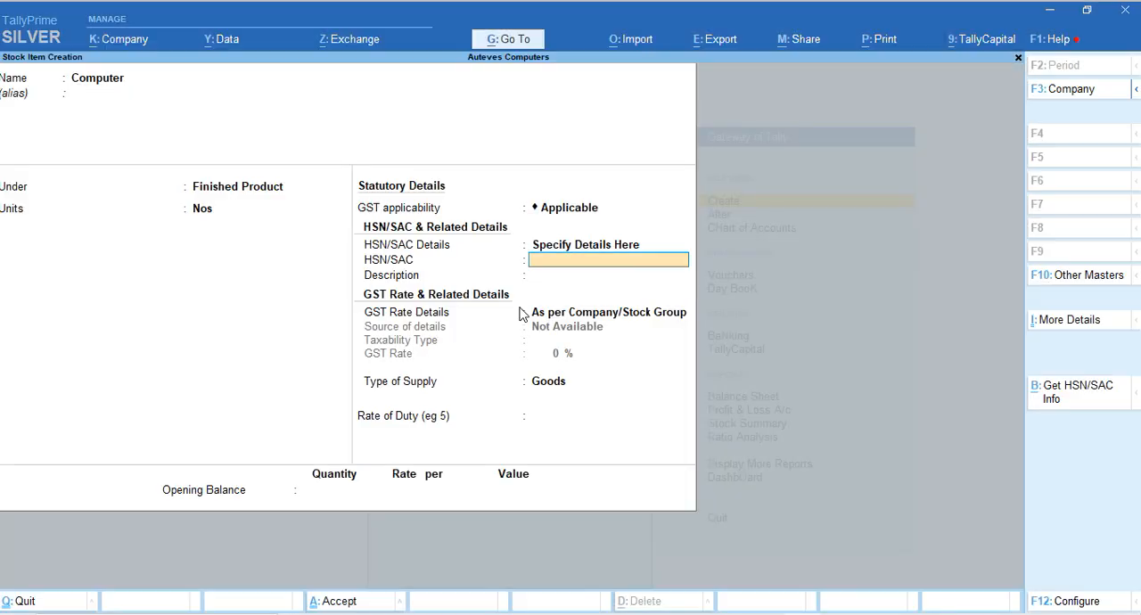
{"action": "type", "text": "8471"}
{"action": "key", "text": "Return"}
{"action": "key", "text": "Return"}
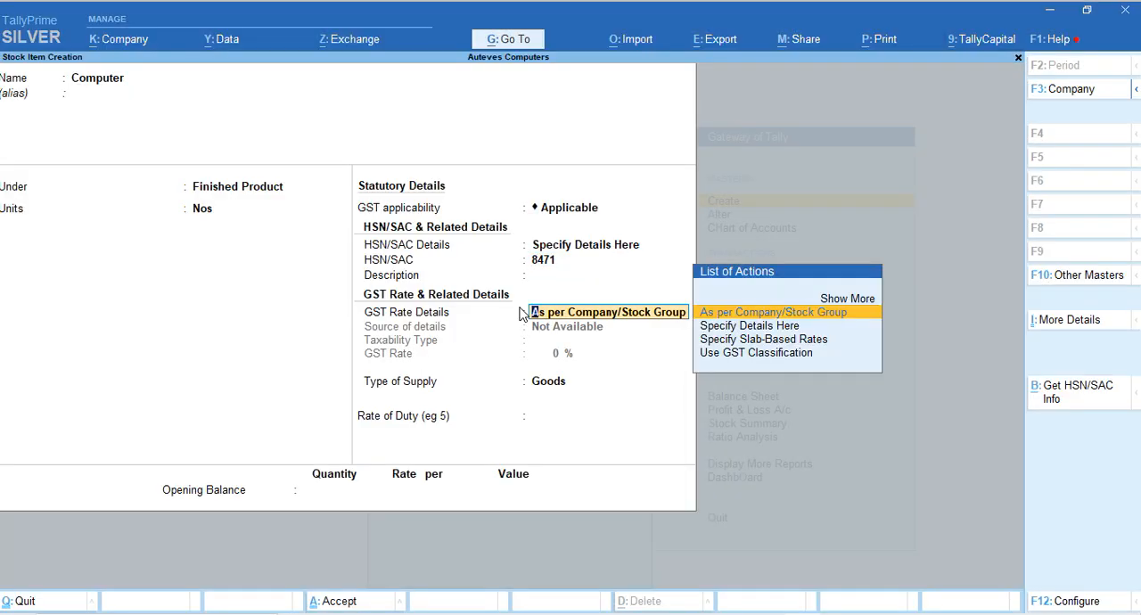
Specify the Computer item's GST rate details directly, with taxability type Taxable and a GST rate of 18%
{"action": "key", "text": "Down"}
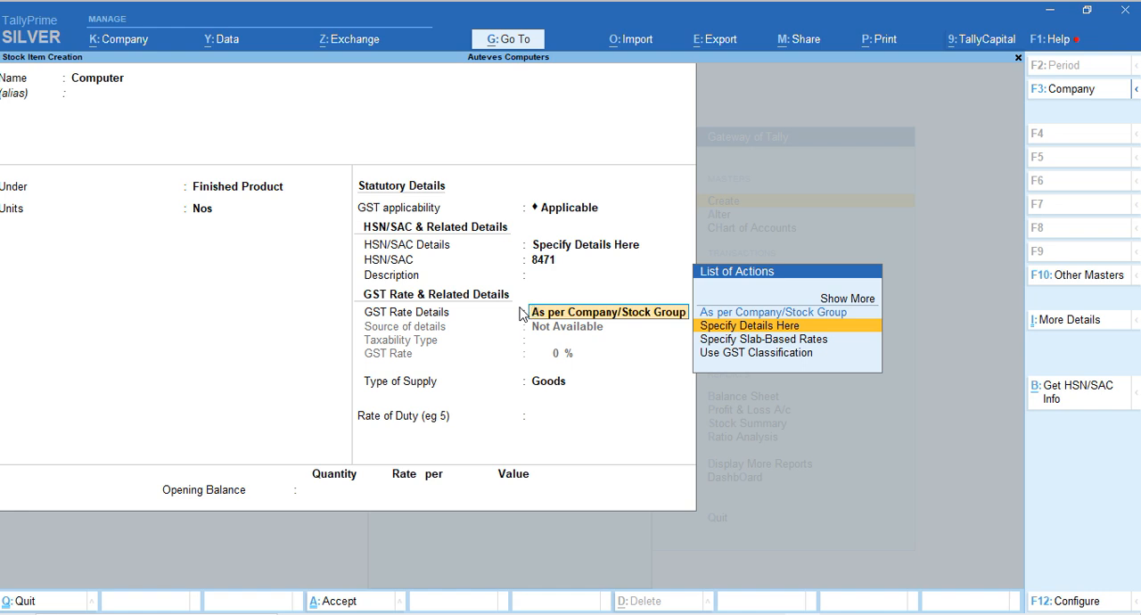
{"action": "key", "text": "Return"}
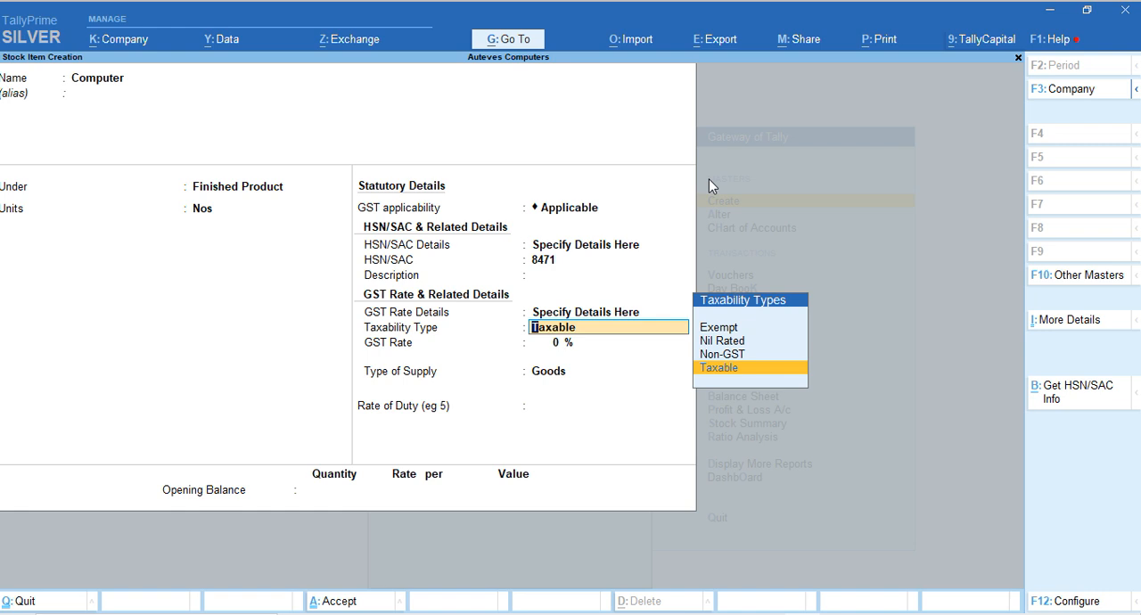
{"action": "key", "text": "Down"}
{"action": "key", "text": "Down"}
{"action": "key", "text": "Down"}
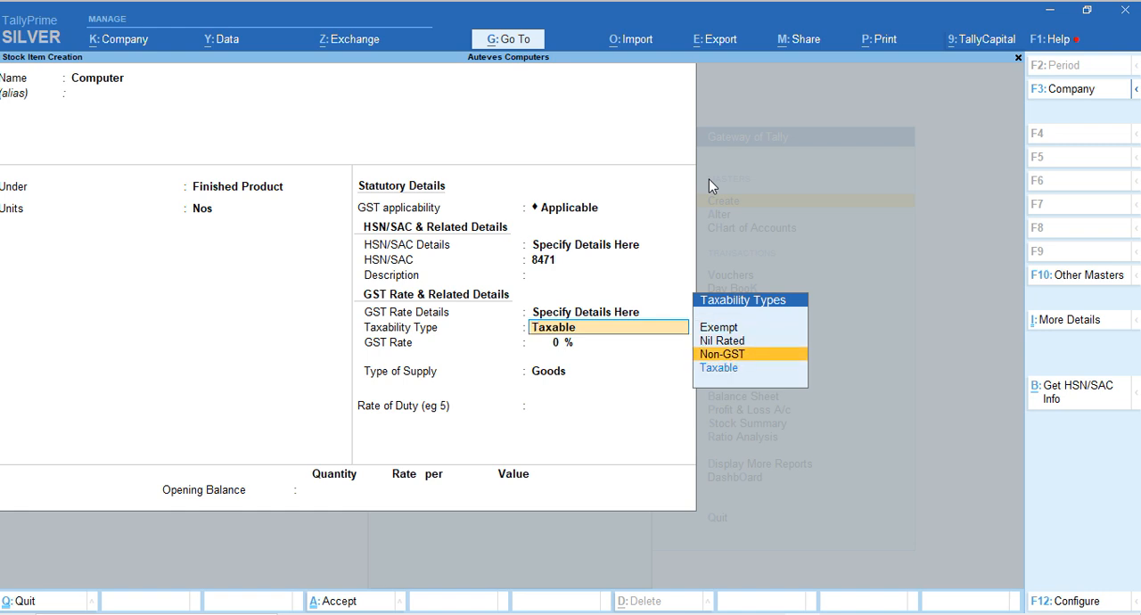
{"action": "key", "text": "Down"}
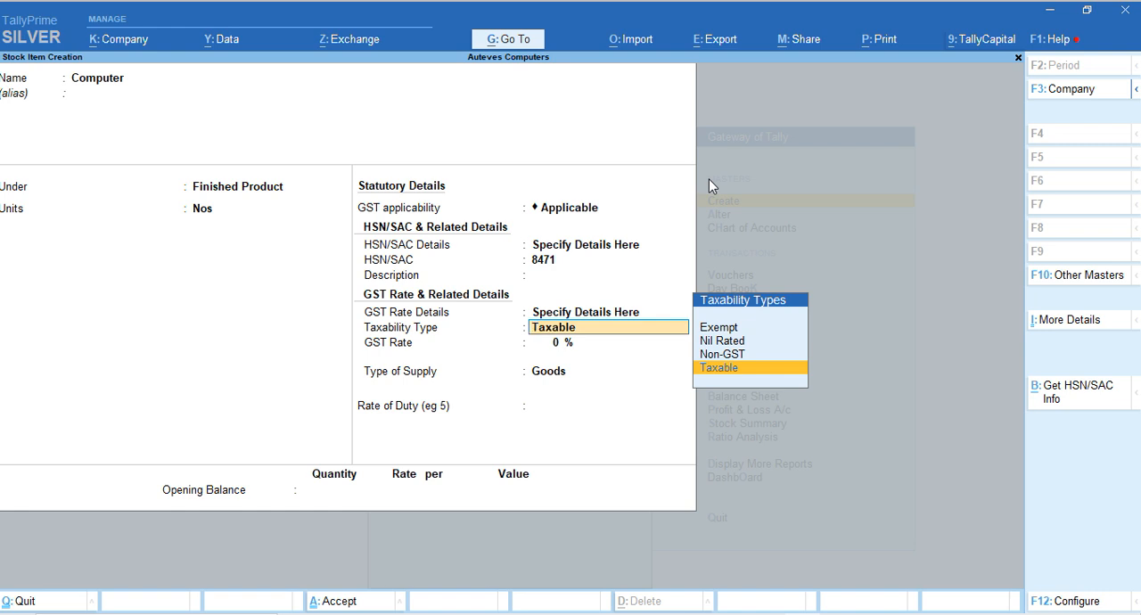
{"action": "key", "text": "Return"}
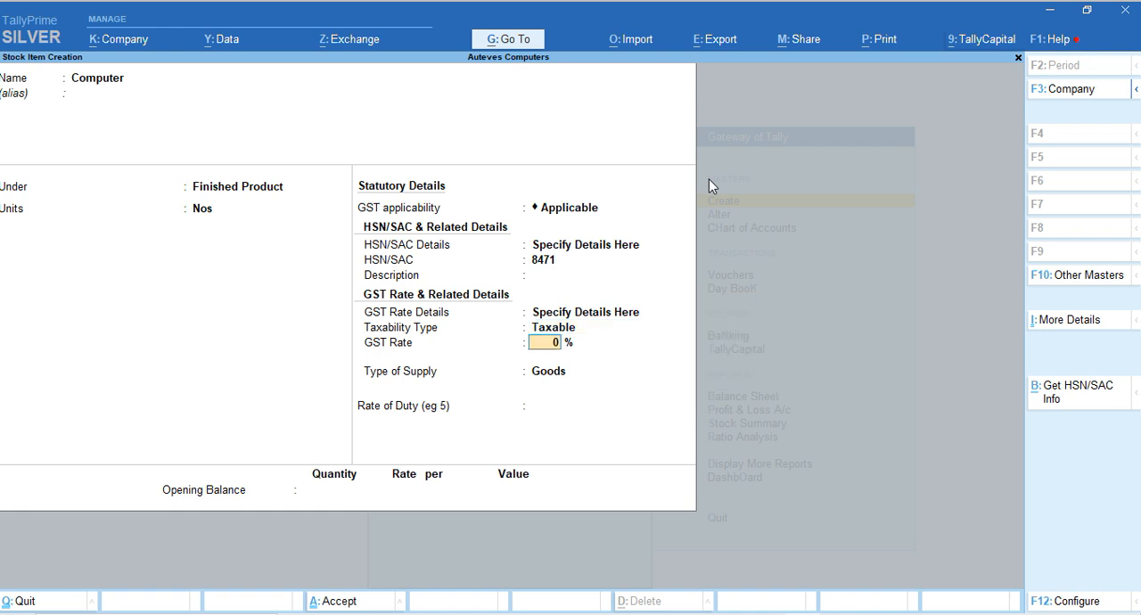
{"action": "type", "text": "18"}
{"action": "key", "text": "Return"}
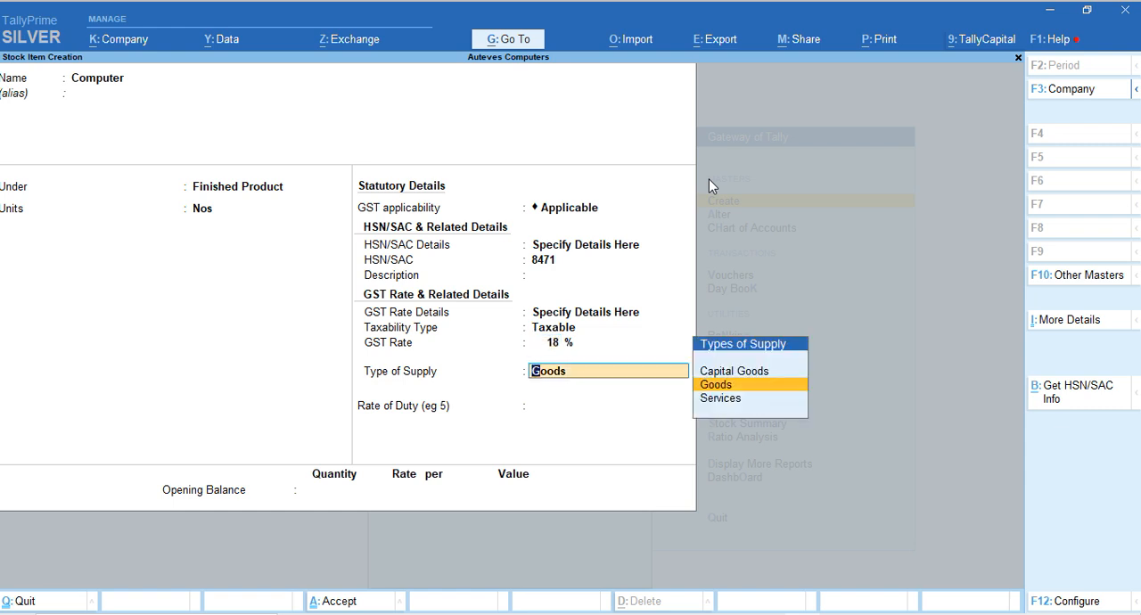
Save the Computer stock item with type of supply Goods and rate of duty 0, and return to the Gateway of Tally
{"action": "key", "text": "Return"}
{"action": "key", "text": "Return"}
{"action": "key", "text": "Return"}
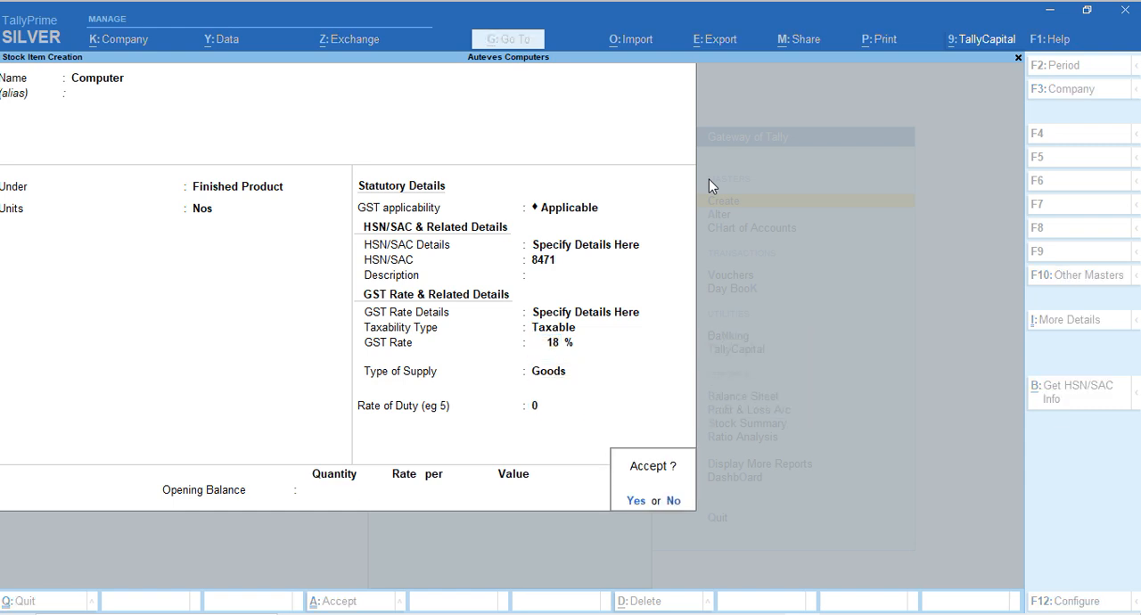
{"action": "key", "text": "Return"}
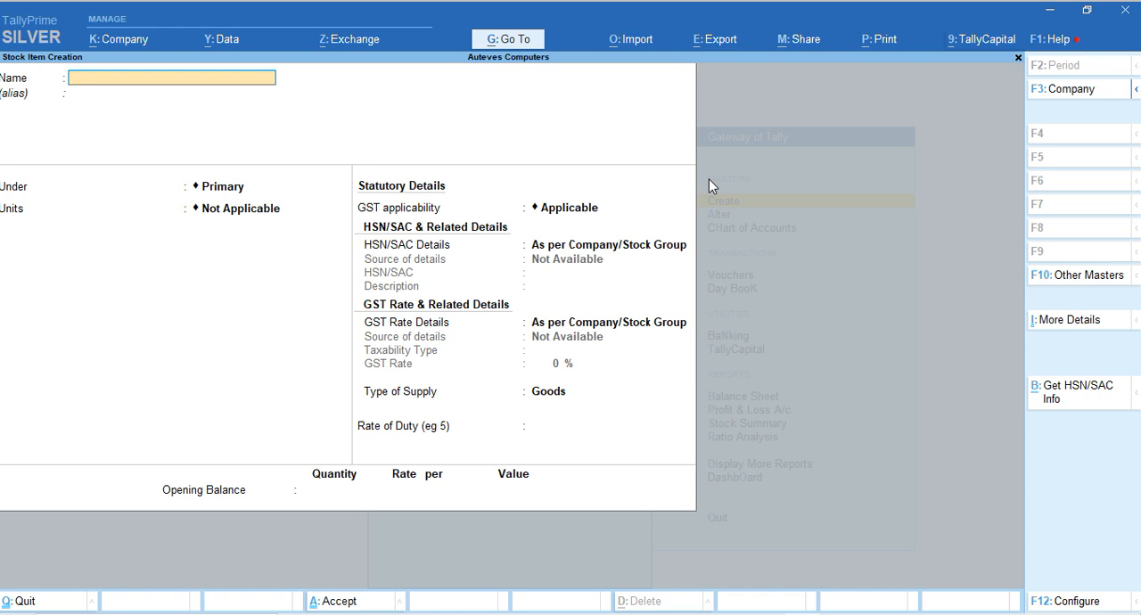
{"action": "key", "text": "Escape"}
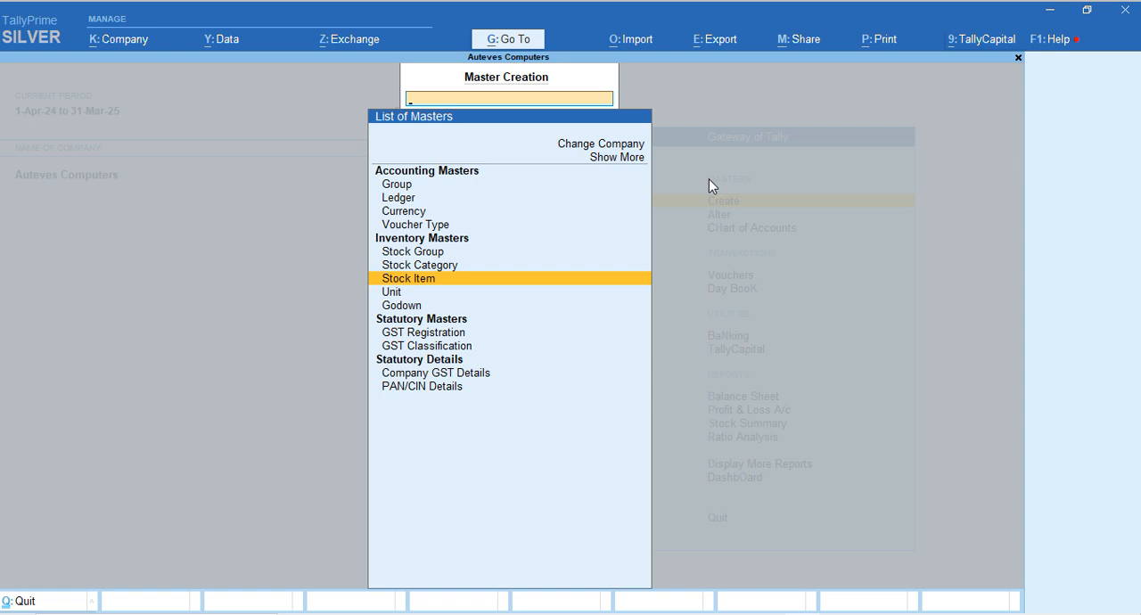
{"action": "key", "text": "Escape"}
{"action": "key", "text": "Escape"}
{"action": "key", "text": "Escape"}
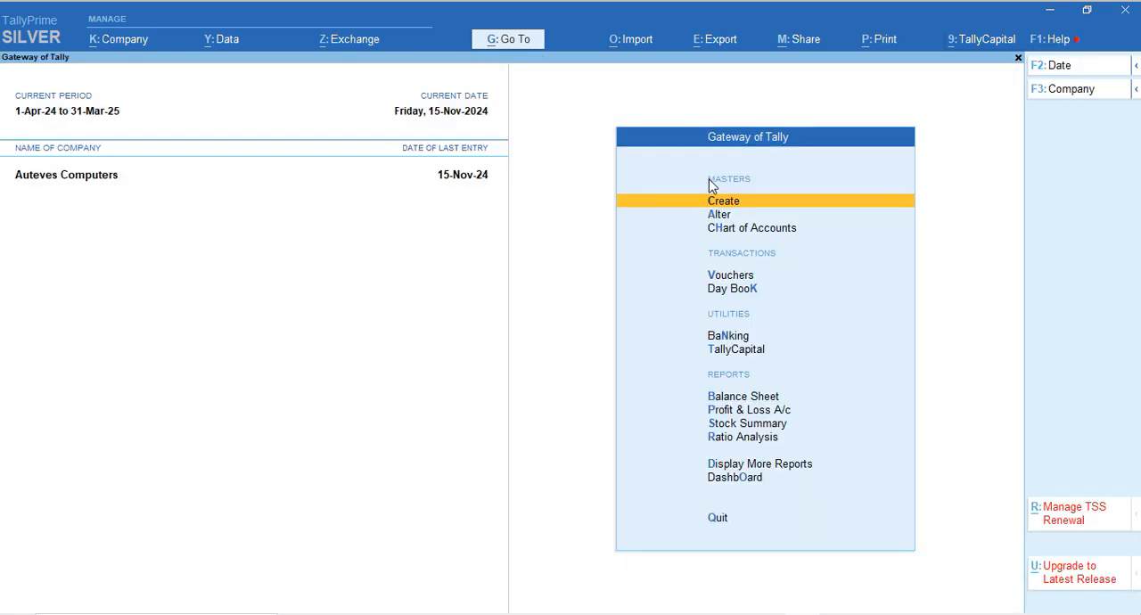
Open voucher entry from the Gateway of Tally with a new Purchase voucher
{"action": "key", "text": "Down"}
{"action": "key", "text": "Down"}
{"action": "key", "text": "Down"}
{"action": "key", "text": "Down"}
{"action": "key", "text": "Up"}
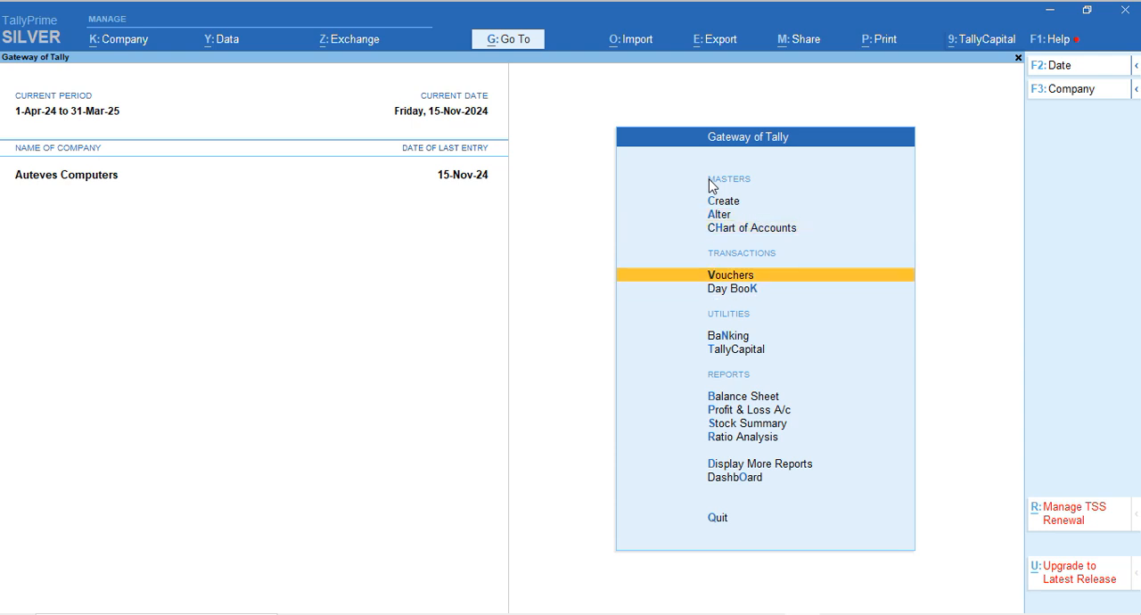
{"action": "key", "text": "Return"}
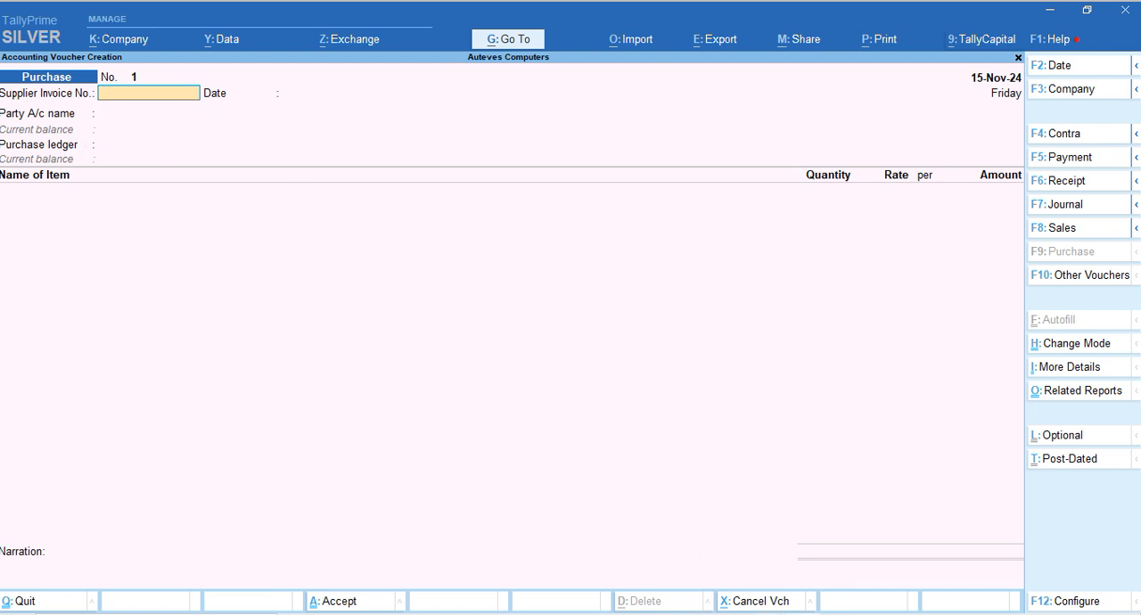
Copy the full invoice number from the Play store.pdf invoice in Edge and return to the Purchase voucher in TallyPrime
{"action": "left_click", "coordinate": [855, 581]}
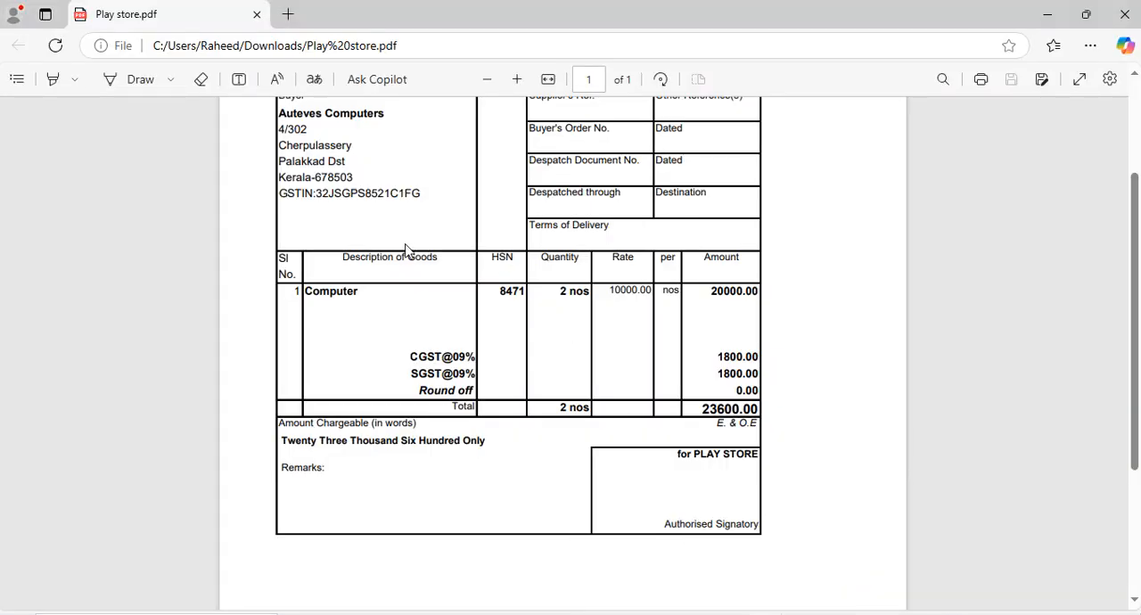
{"action": "scroll", "coordinate": [405, 250], "scroll_direction": "up", "scroll_amount": 2}
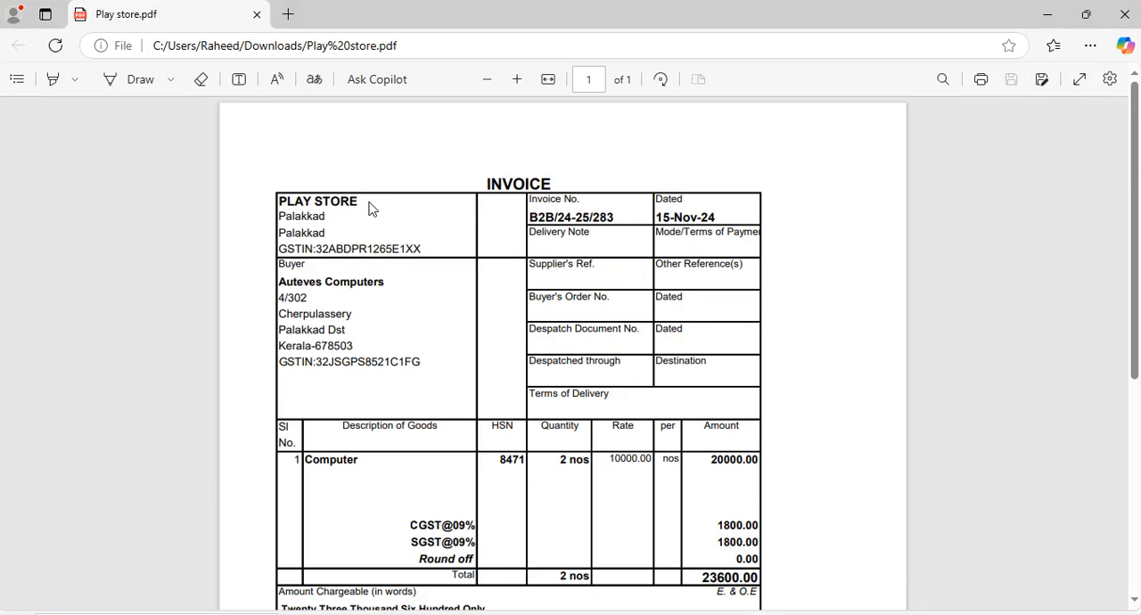
{"action": "double_click", "coordinate": [533, 218]}
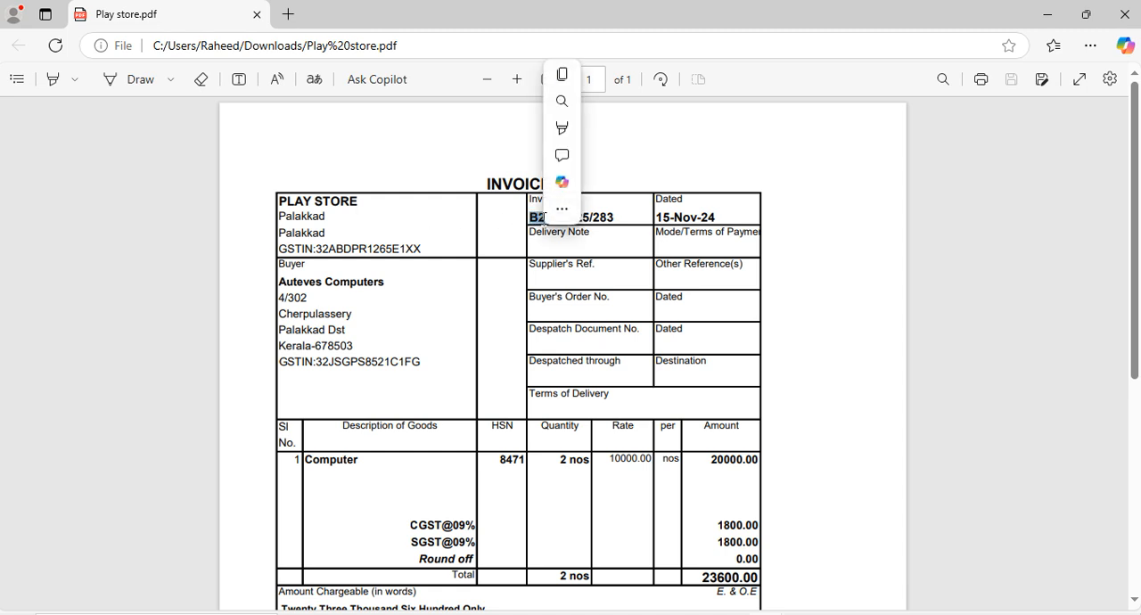
{"action": "left_click", "coordinate": [605, 138]}
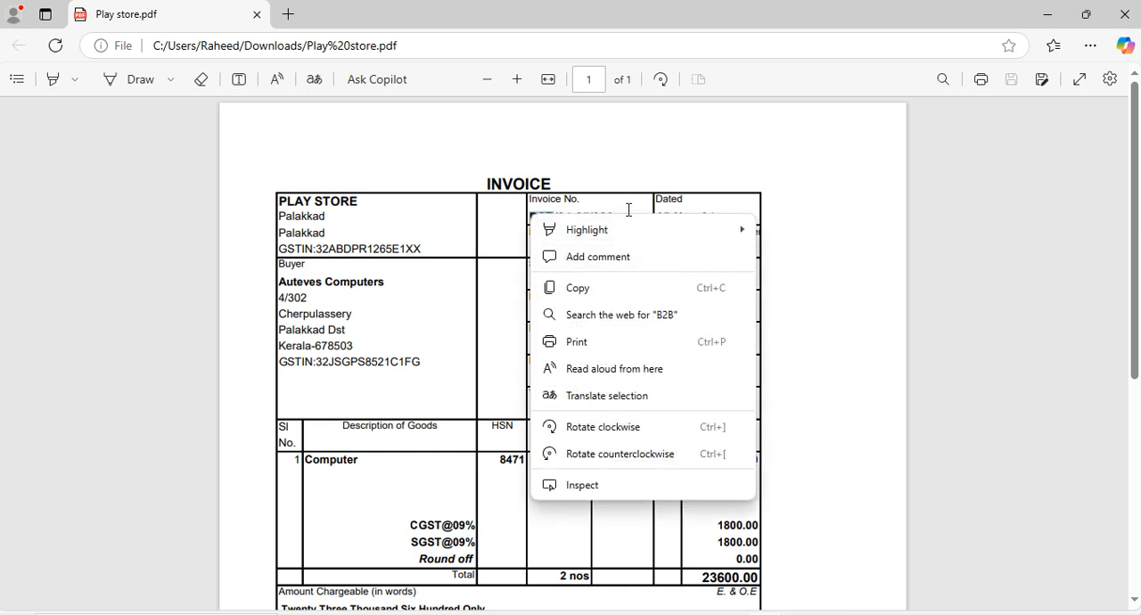
{"action": "left_click", "coordinate": [617, 217]}
{"action": "double_click", "coordinate": [617, 217]}
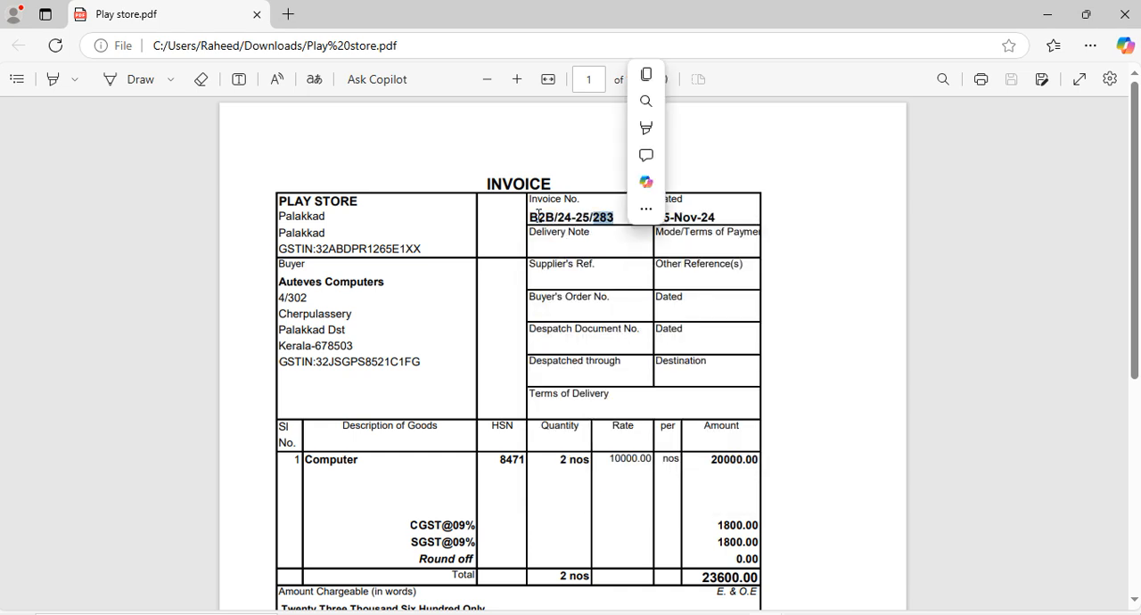
{"action": "left_click", "coordinate": [532, 213]}
{"action": "left_click_drag", "start_coordinate": [532, 213], "coordinate": [618, 221]}
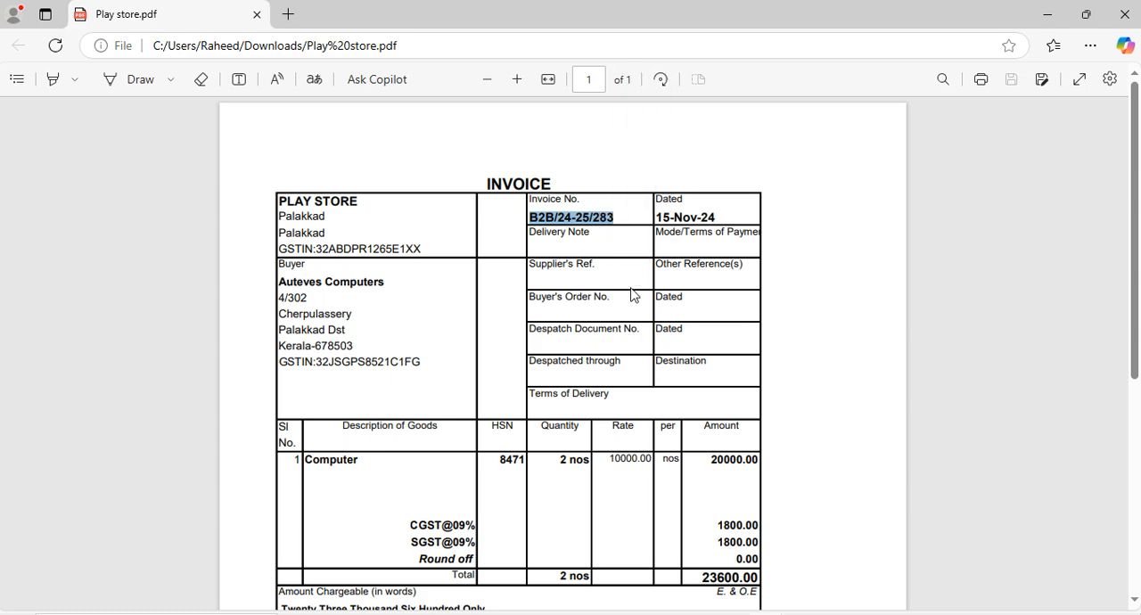
{"action": "key", "text": "alt+Tab"}
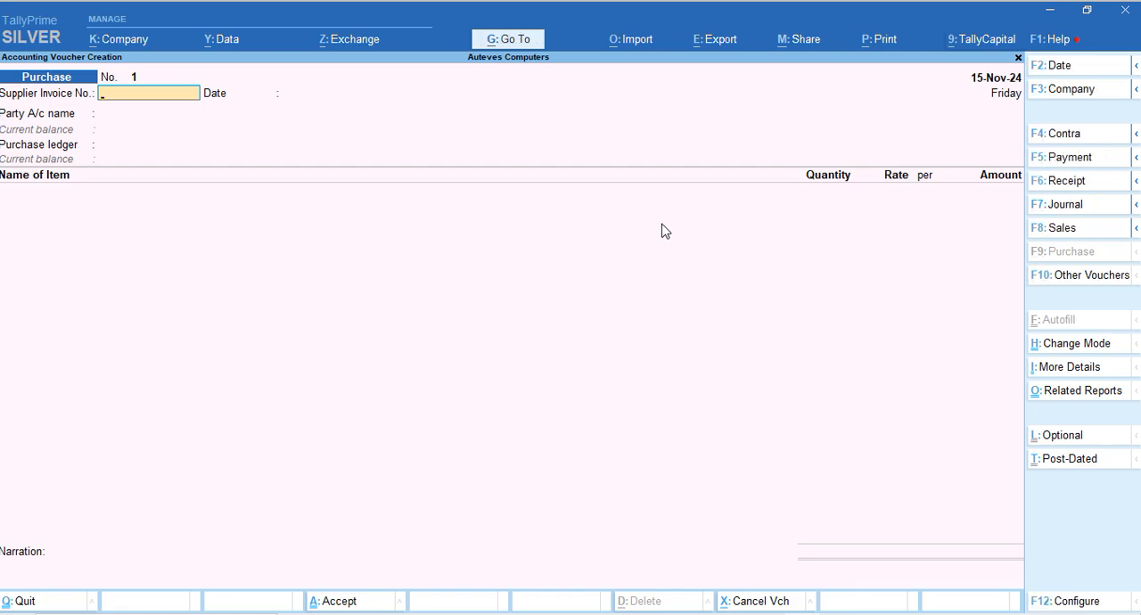
{"action": "key", "text": "alt+Tab"}
{"action": "key", "text": "alt+Tab"}
Paste the copied number as the supplier invoice number and accept 15-Nov-24 as the supplier invoice date
{"action": "key", "text": "ctrl+alt+v"}
{"action": "key", "text": "Return"}
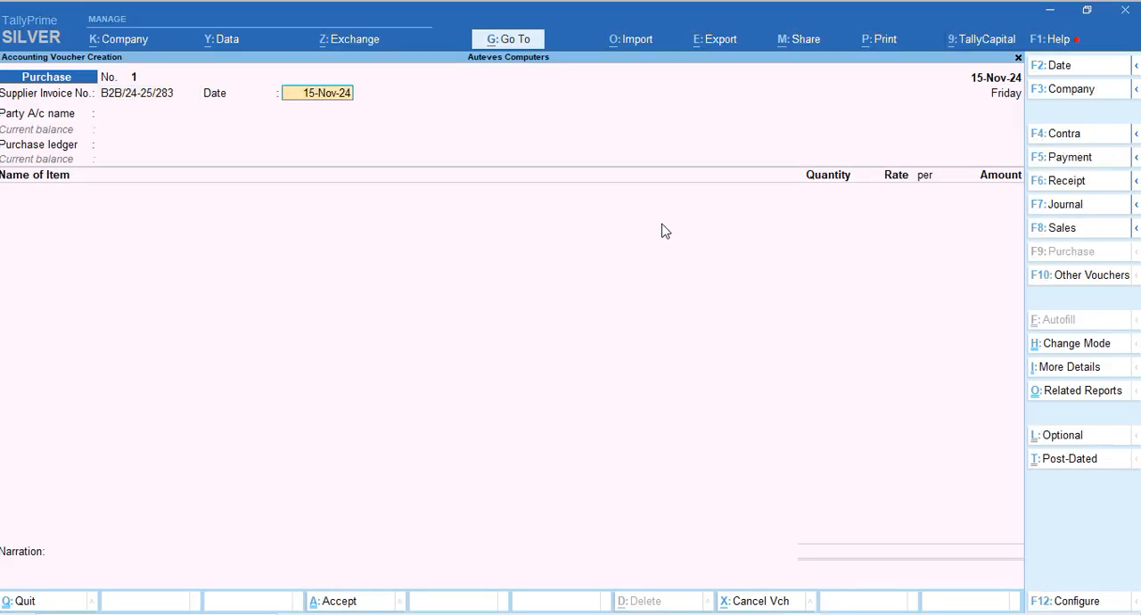
{"action": "key", "text": "Return"}
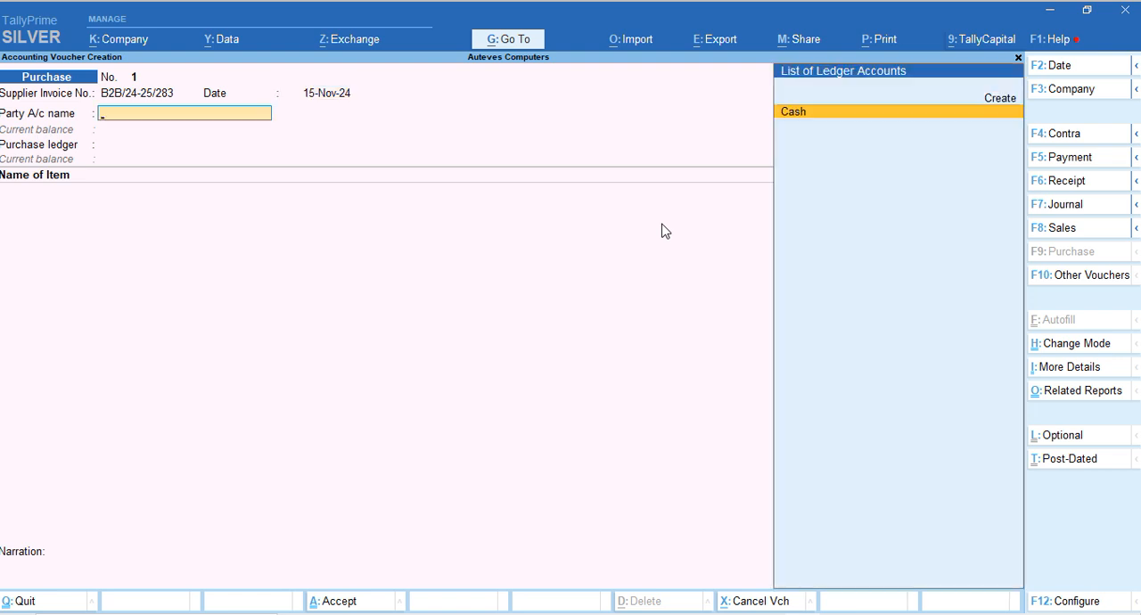
Start a new party ledger from the Purchase voucher, named Play Store and grouped under Sundry Creditors
{"action": "key", "text": "alt+c"}
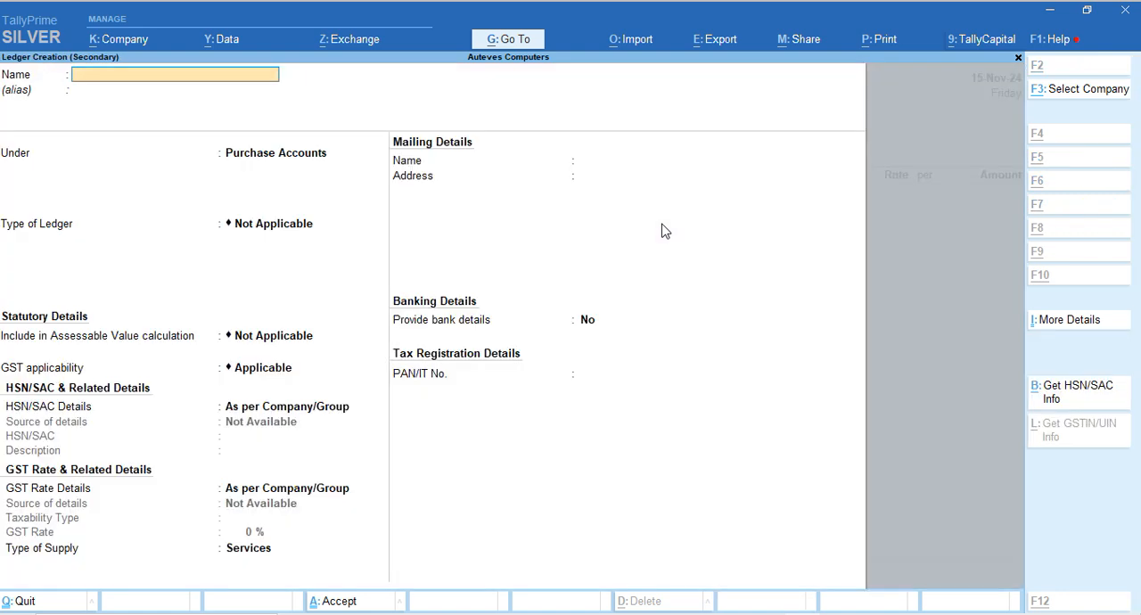
{"action": "type", "text": "Play"}
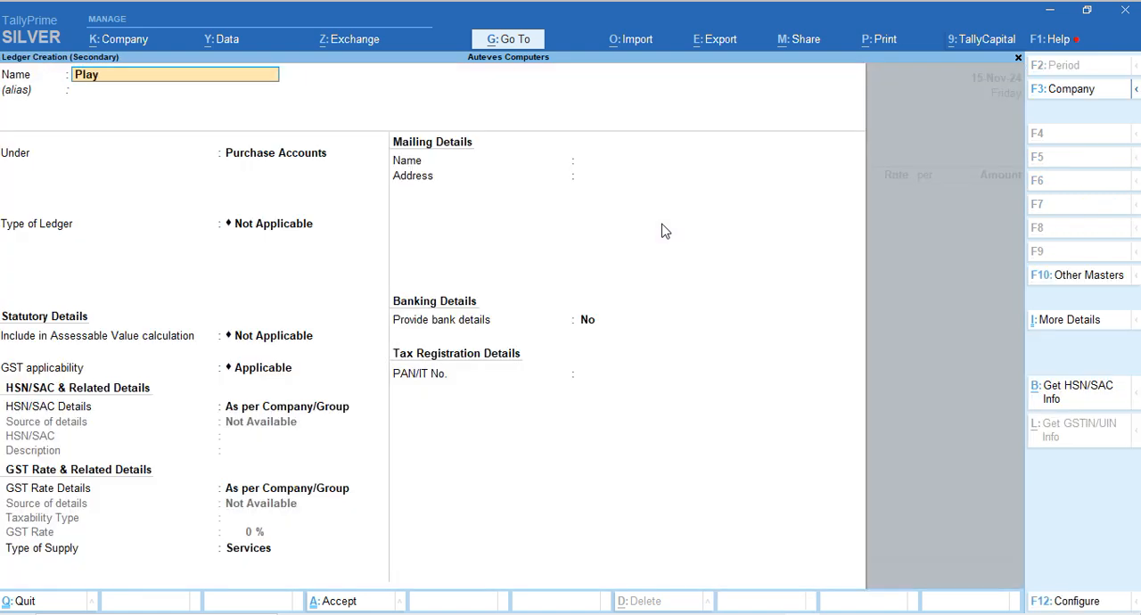
{"action": "type", "text": " Store"}
{"action": "key", "text": "Return"}
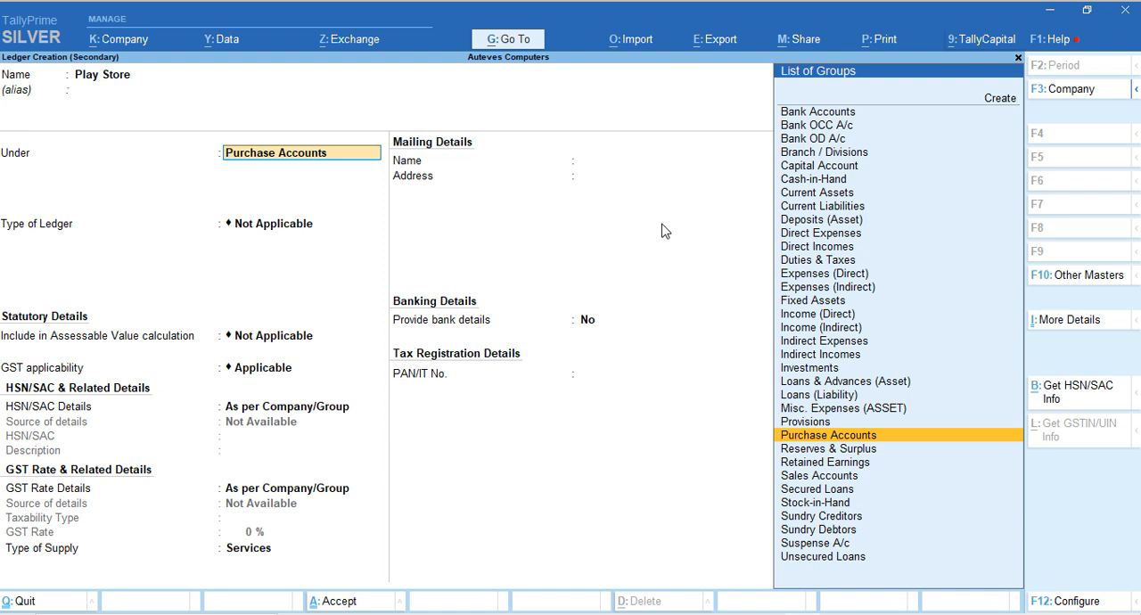
{"action": "type", "text": "Sund"}
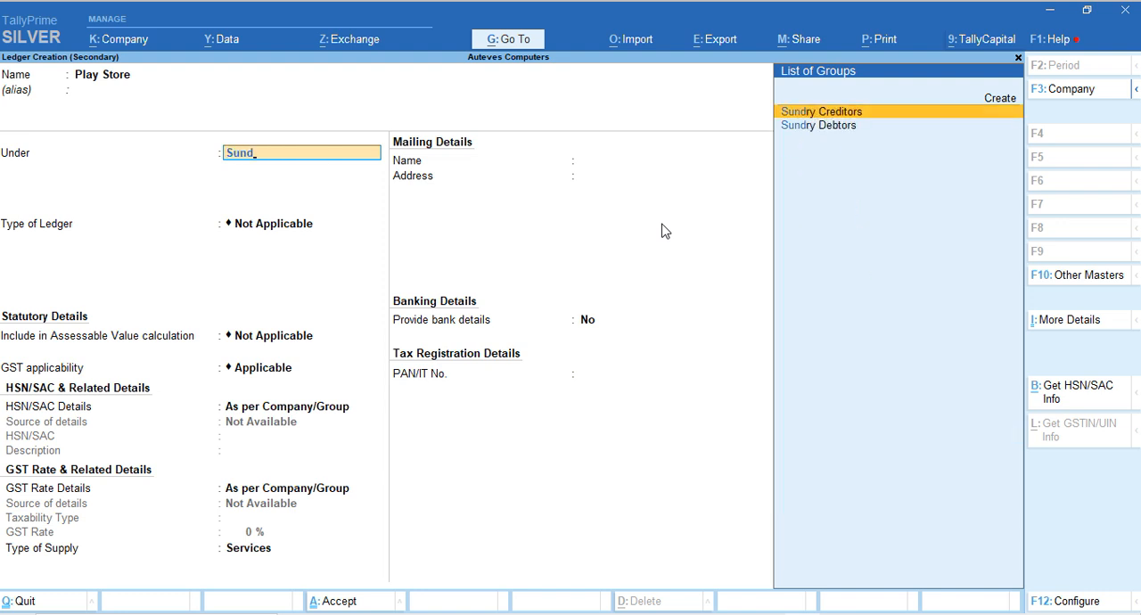
{"action": "key", "text": "Return"}
{"action": "key", "text": "Return"}
{"action": "key", "text": "Return"}
{"action": "key", "text": "Return"}
{"action": "key", "text": "Return"}
{"action": "key", "text": "Return"}
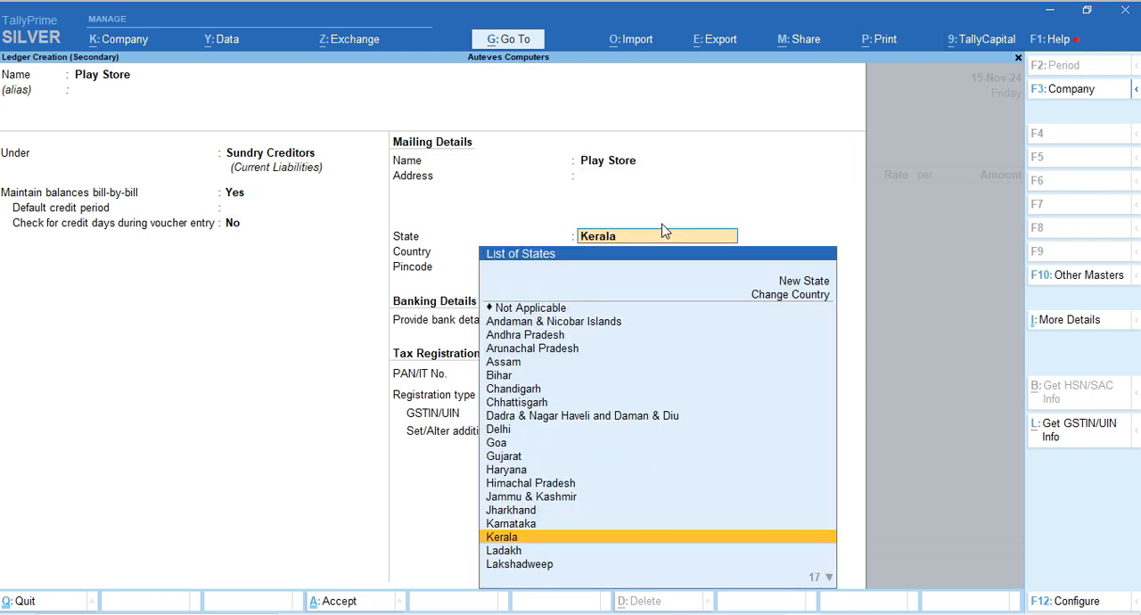
Keep bill-by-bill balances for the Play Store ledger and enter Palakkad as its mailing address, with Kerala as state and India as country
{"action": "key", "text": "Return"}
{"action": "key", "text": "BackSpace"}
{"action": "key", "text": "BackSpace"}
{"action": "key", "text": "BackSpace"}
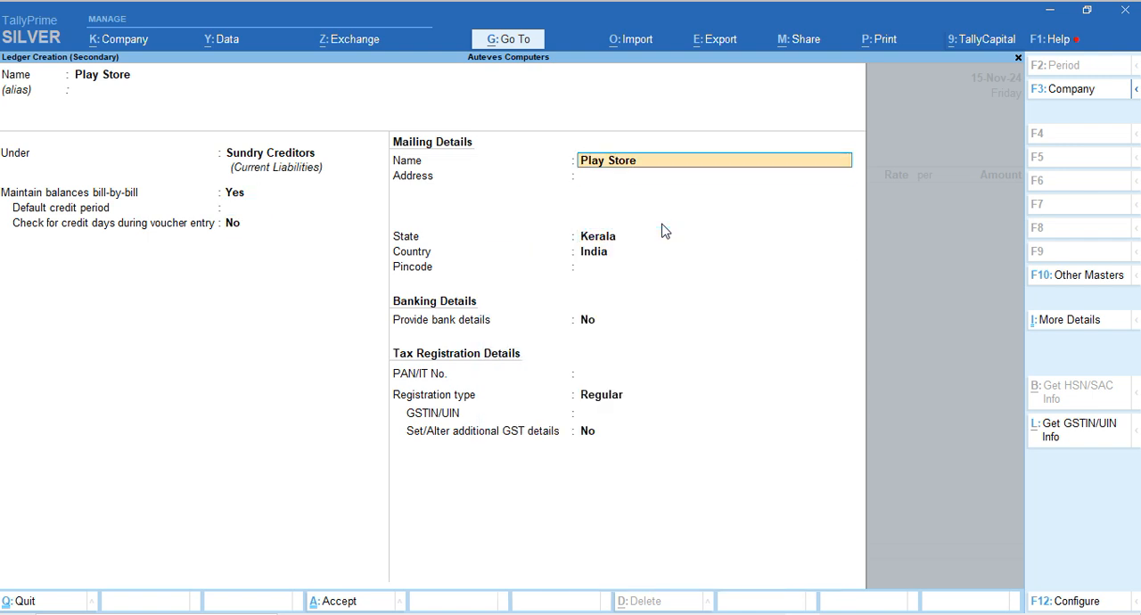
{"action": "key", "text": "Return"}
{"action": "type", "text": "Pala"}
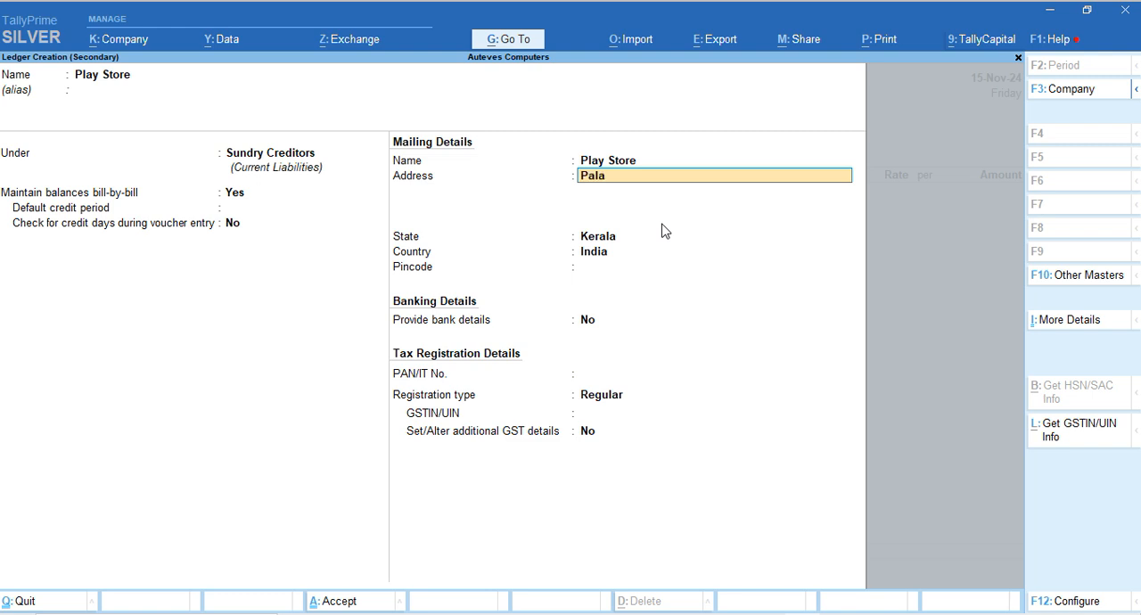
{"action": "type", "text": "kkad"}
{"action": "key", "text": "Return"}
{"action": "key", "text": "Return"}
{"action": "key", "text": "Return"}
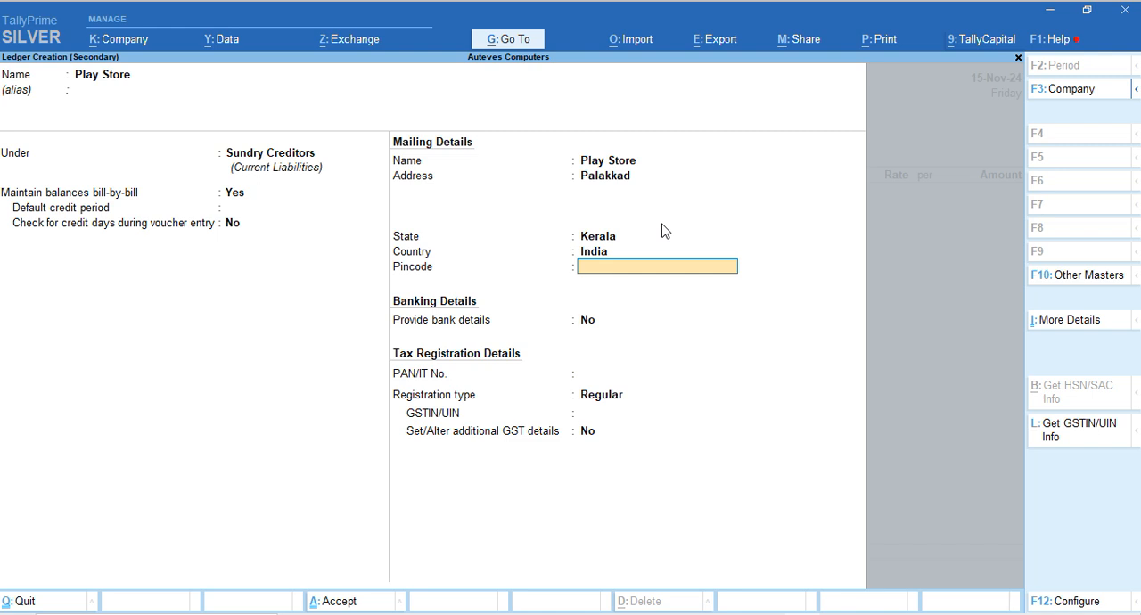
Leave the Play Store ledger's pincode, bank details and PAN at their defaults and accept Regular as the registration type
{"action": "key", "text": "Return"}
{"action": "key", "text": "Return"}
{"action": "key", "text": "Return"}
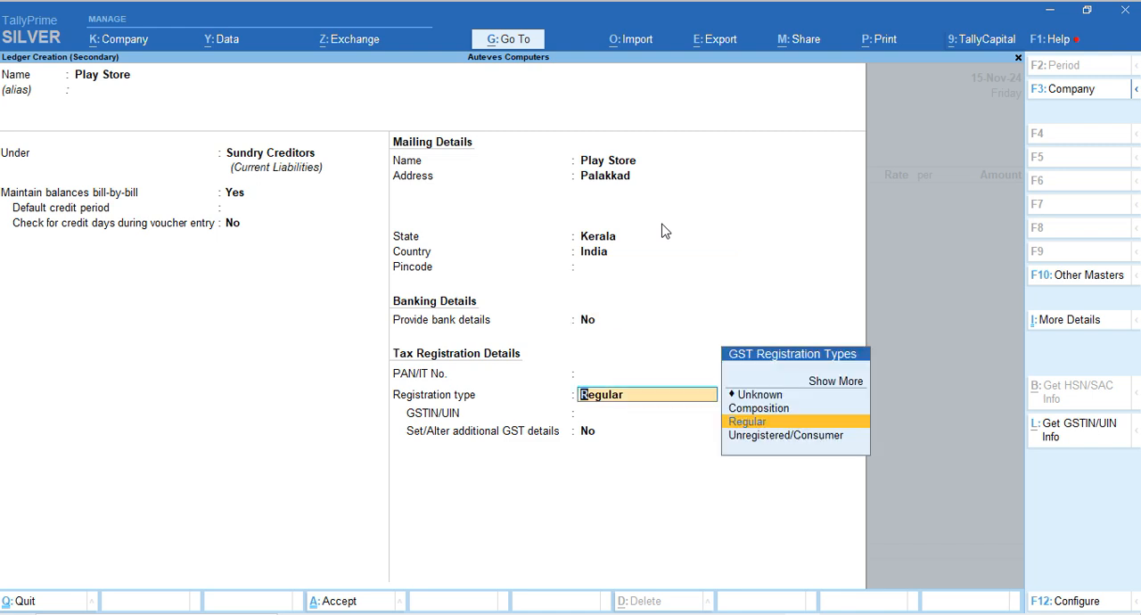
{"action": "key", "text": "Return"}
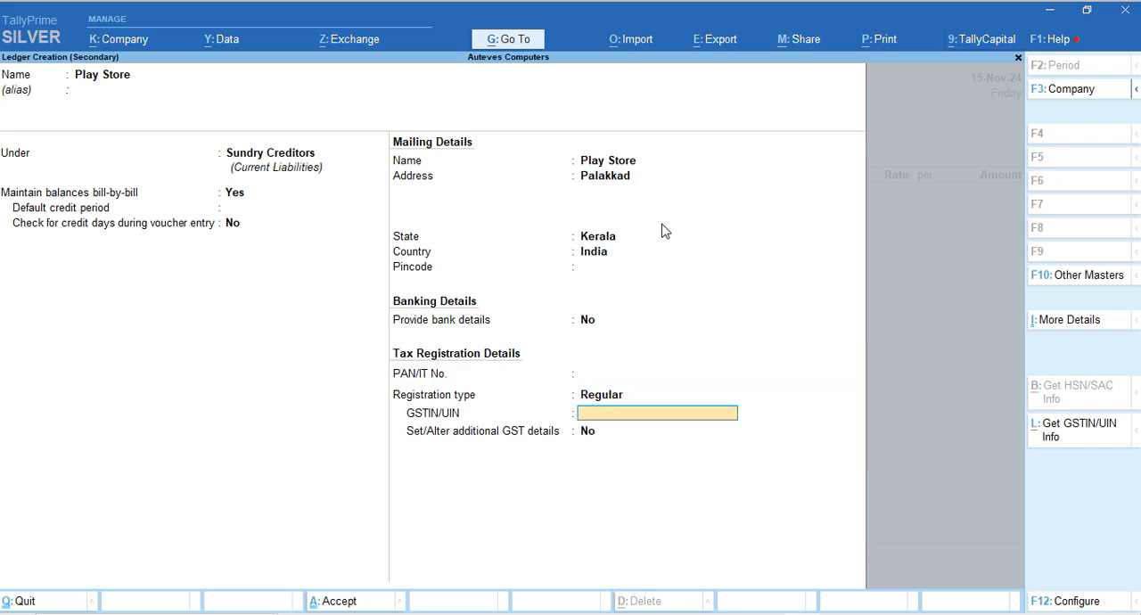
Copy the supplier's GSTIN from the Play store.pdf invoice in Edge and return to the ledger in TallyPrime
{"action": "key", "text": "alt+Tab"}
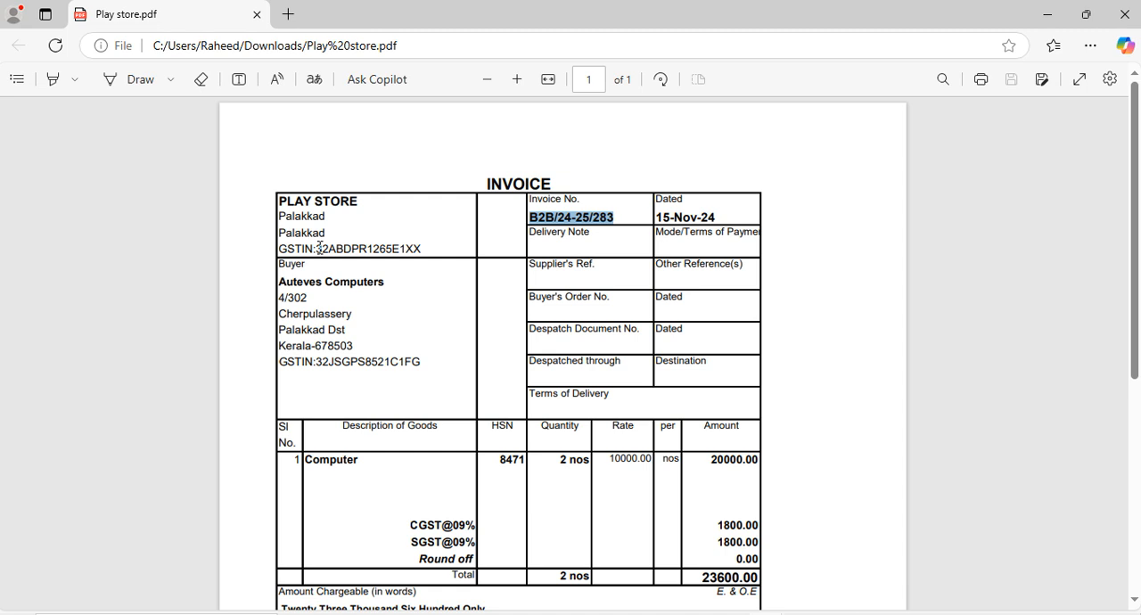
{"action": "left_click_drag", "start_coordinate": [317, 249], "coordinate": [424, 251]}
{"action": "left_click", "coordinate": [348, 248]}
{"action": "key", "text": "ctrl+c"}
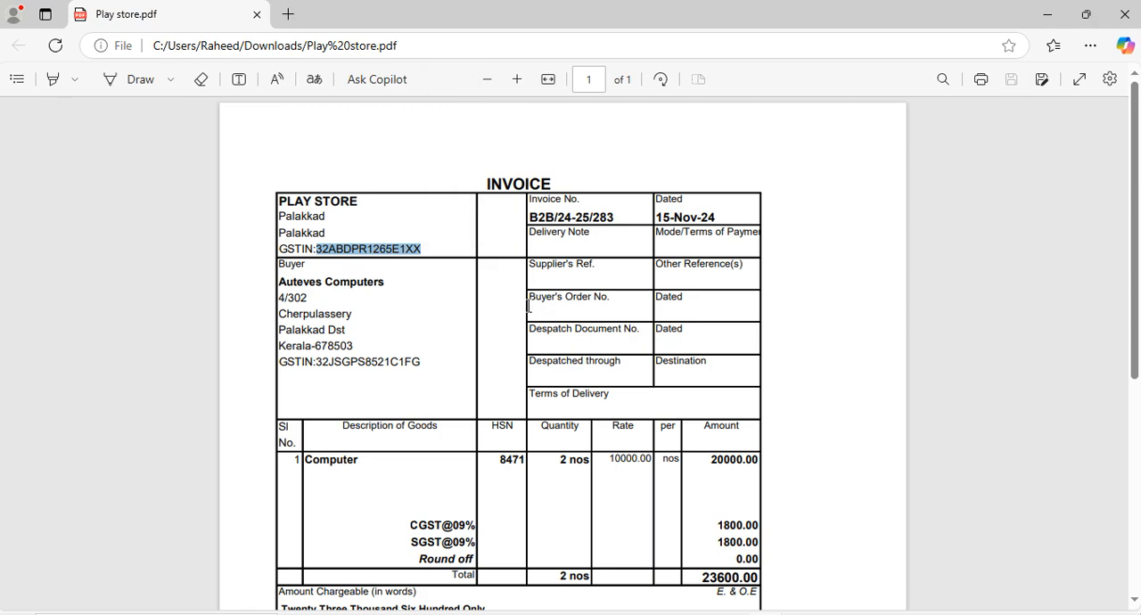
{"action": "key", "text": "alt+Tab"}
Paste the copied number as the Play Store ledger's GSTIN/UIN, keep additional GST details at No, and save the ledger
{"action": "key", "text": "ctrl+v"}
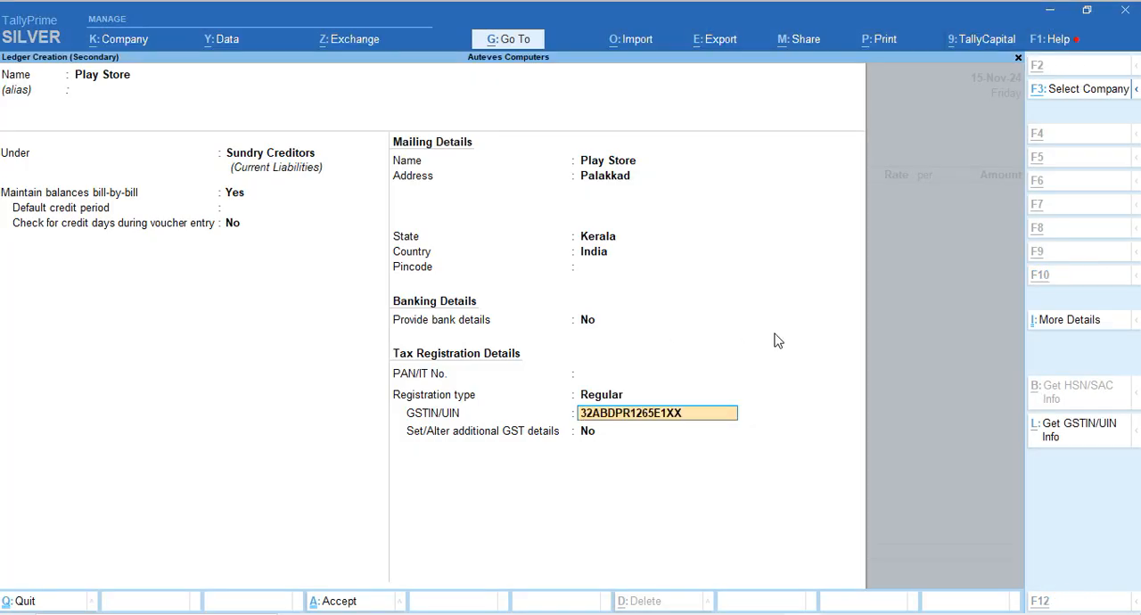
{"action": "left_click", "coordinate": [1053, 601]}
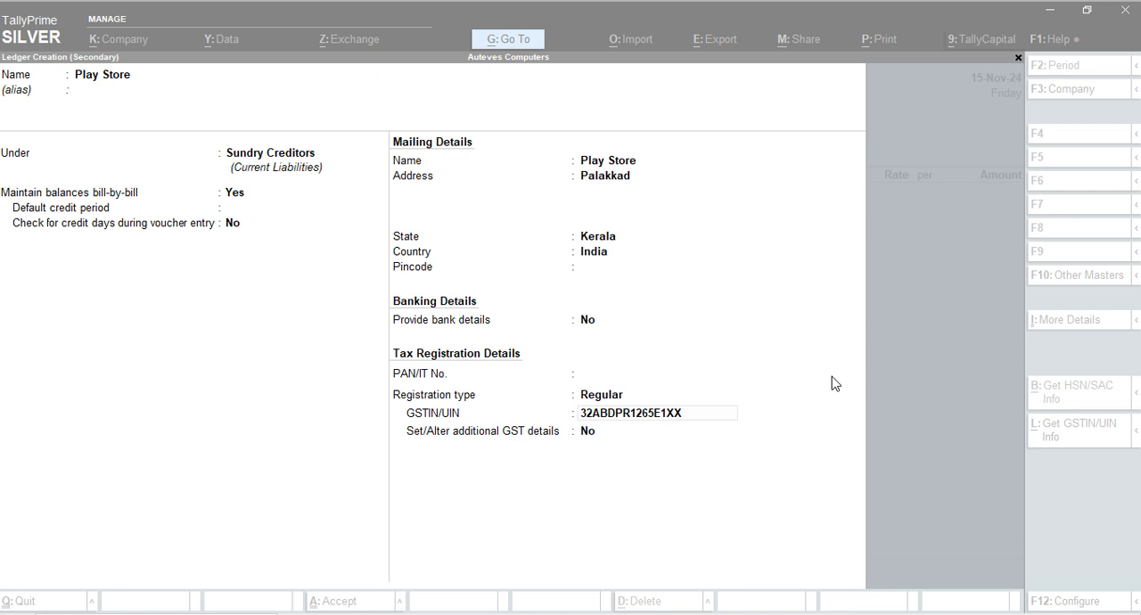
{"action": "left_click", "coordinate": [805, 428]}
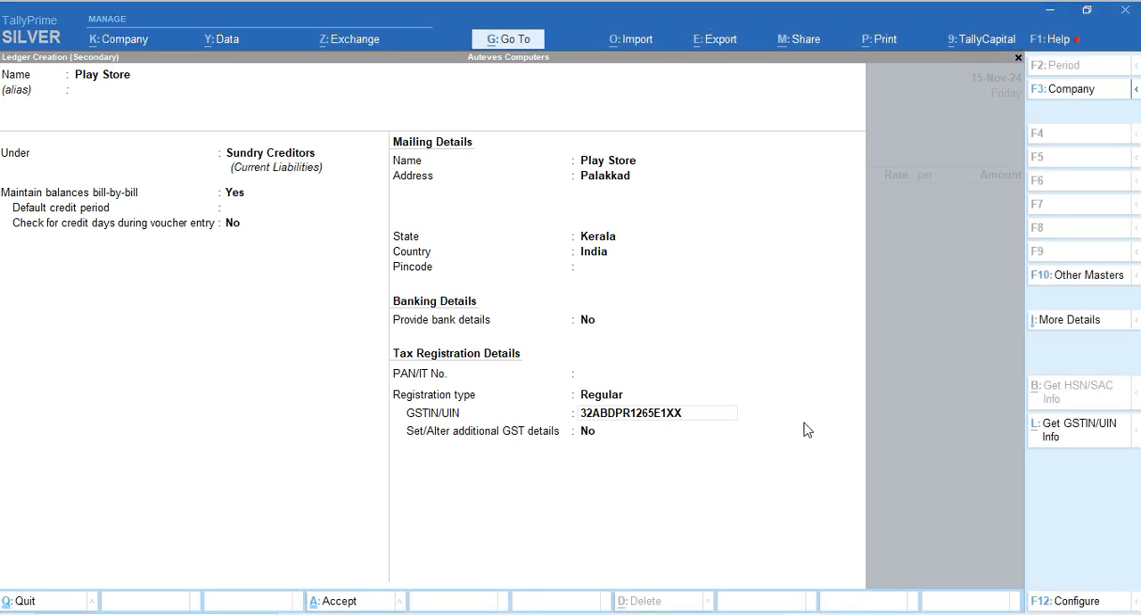
{"action": "key", "text": "Return"}
Use Play Store as the voucher's party, leaving the receipt details blank and accepting the party details with Kerala as place of supply
{"action": "key", "text": "Return"}
{"action": "key", "text": "Return"}
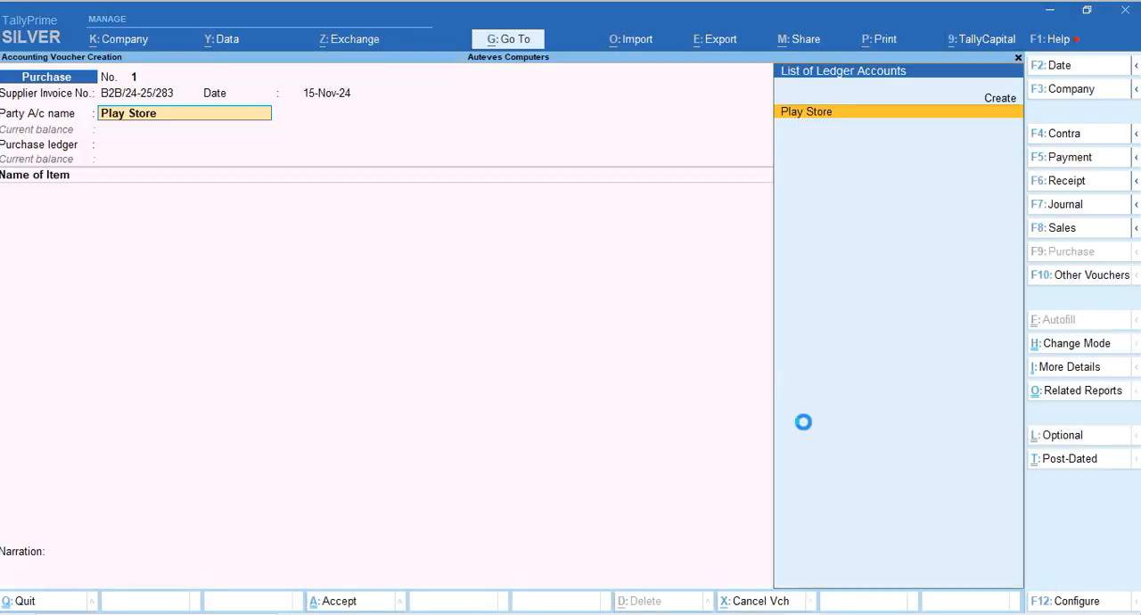
{"action": "key", "text": "Return"}
{"action": "key", "text": "Return"}
{"action": "key", "text": "Return"}
{"action": "key", "text": "Return"}
{"action": "key", "text": "Return"}
{"action": "key", "text": "Return"}
{"action": "key", "text": "Return"}
{"action": "key", "text": "Return"}
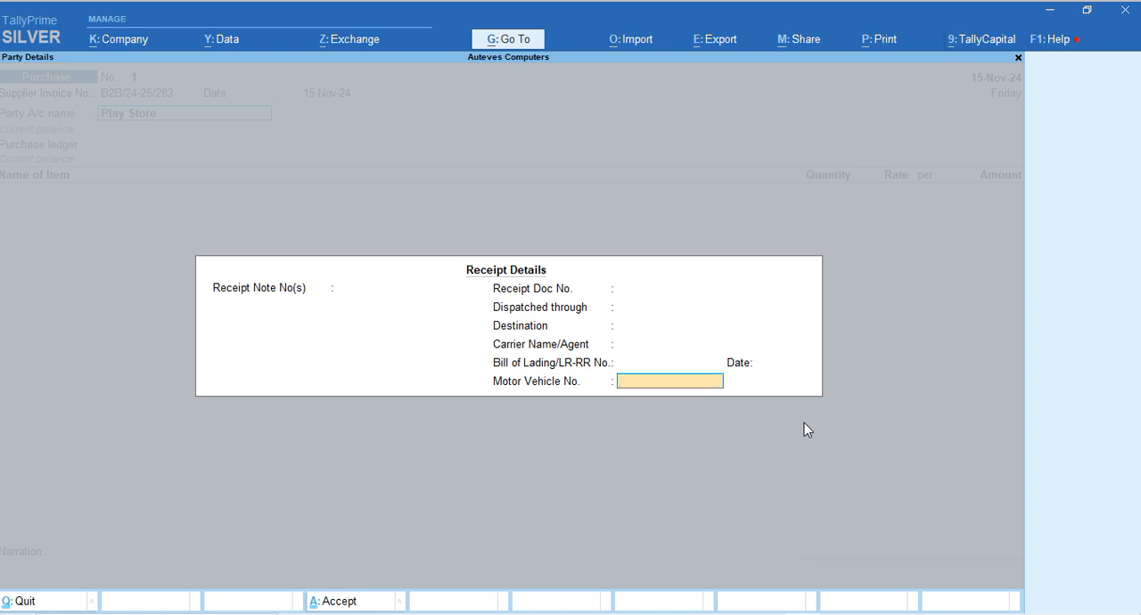
{"action": "key", "text": "Return"}
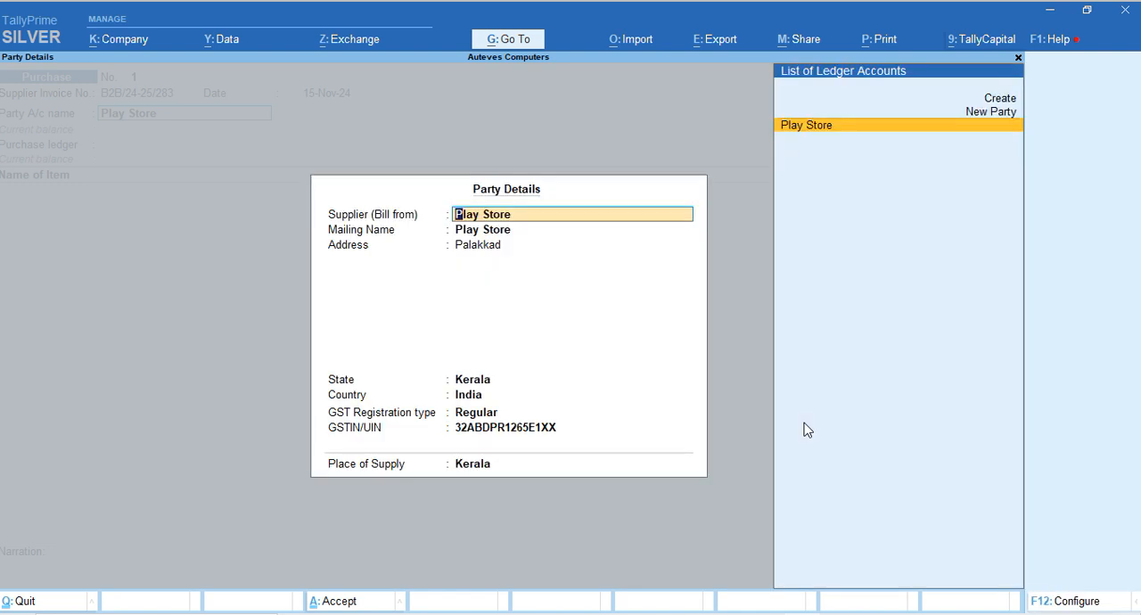
{"action": "key", "text": "Return"}
{"action": "key", "text": "Return"}
{"action": "key", "text": "Return"}
{"action": "key", "text": "Return"}
{"action": "key", "text": "Return"}
Select the Purchase ledger for the voucher and add Computer as the first item
{"action": "key", "text": "Return"}
{"action": "key", "text": "Return"}
{"action": "key", "text": "Return"}
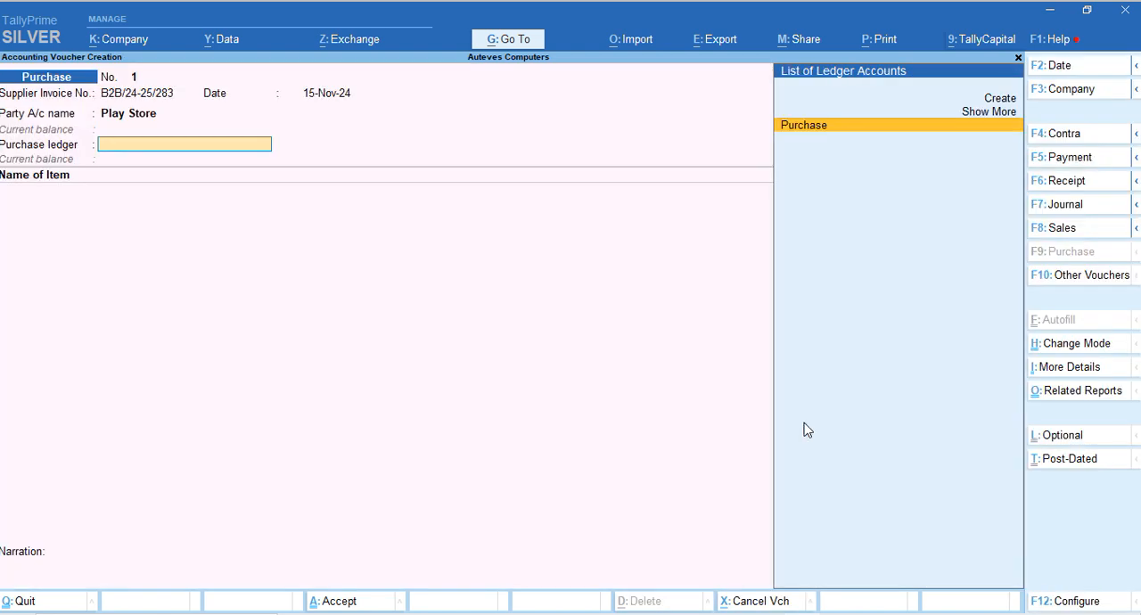
{"action": "key", "text": "Return"}
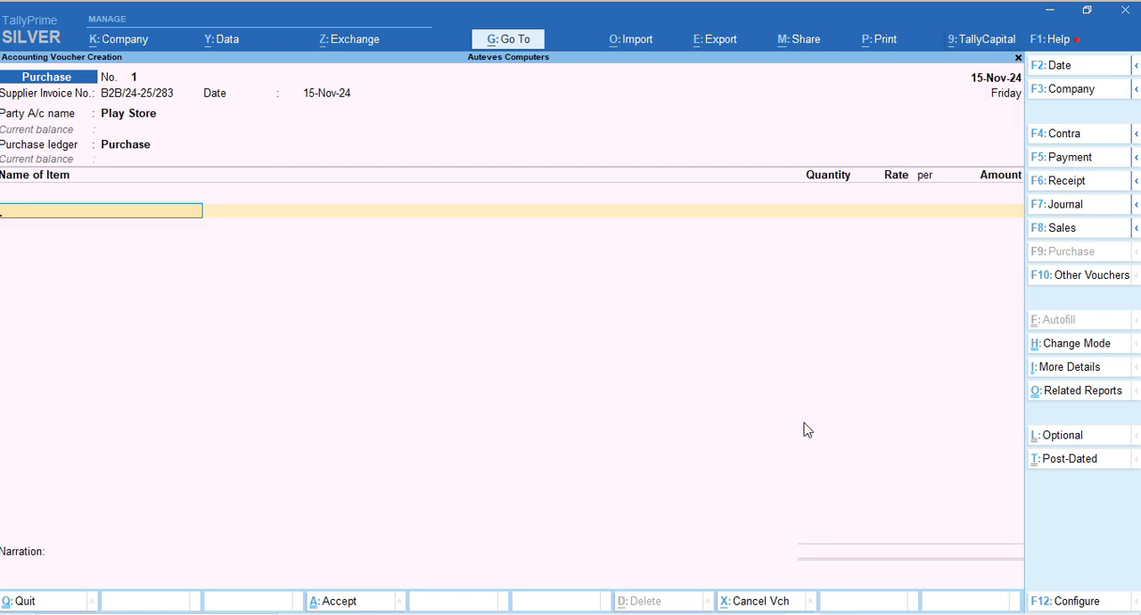
{"action": "type", "text": "Co"}
{"action": "key", "text": "Return"}
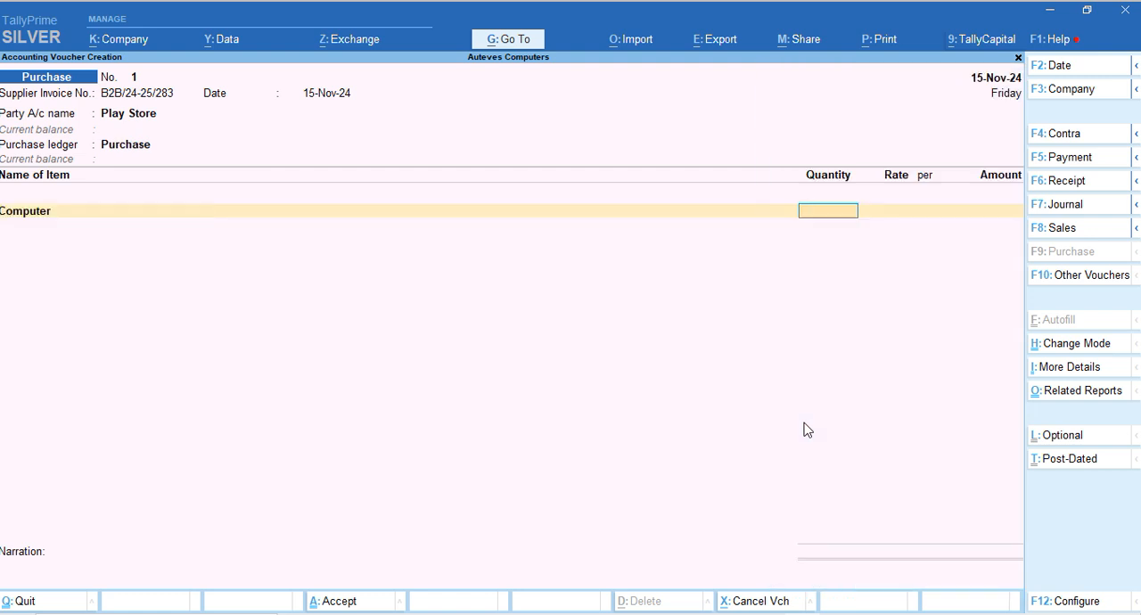
Look up the Computer quantity on the Play store.pdf invoice in Edge and enter 2 Nos in the TallyPrime voucher
{"action": "key", "text": "alt+Tab"}
{"action": "scroll", "coordinate": [797, 433], "scroll_direction": "down", "scroll_amount": 3}
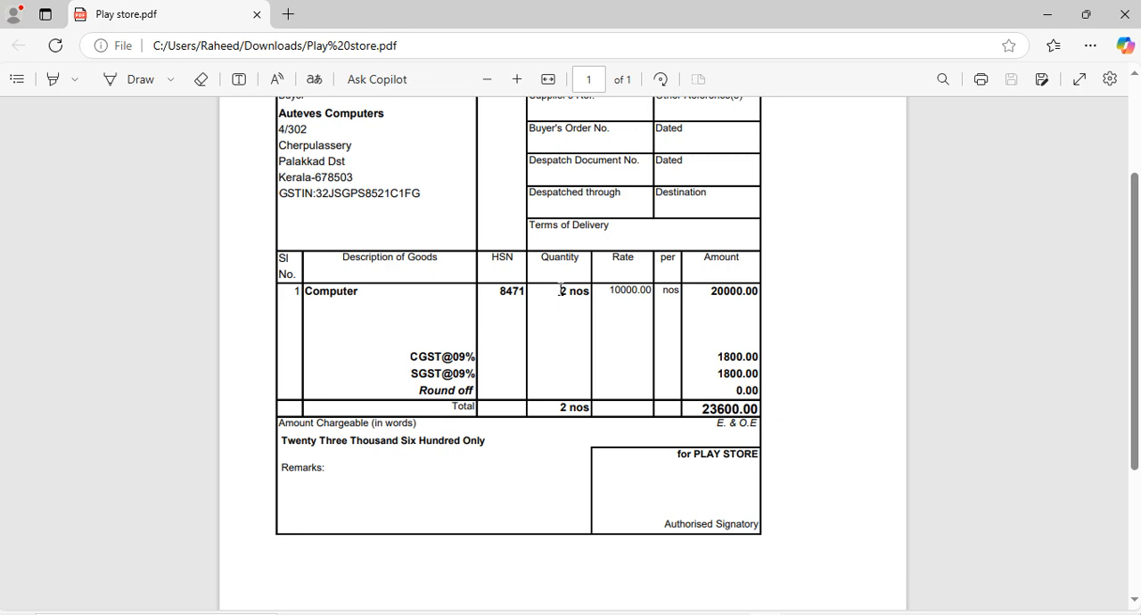
{"action": "key", "text": "alt+Tab"}
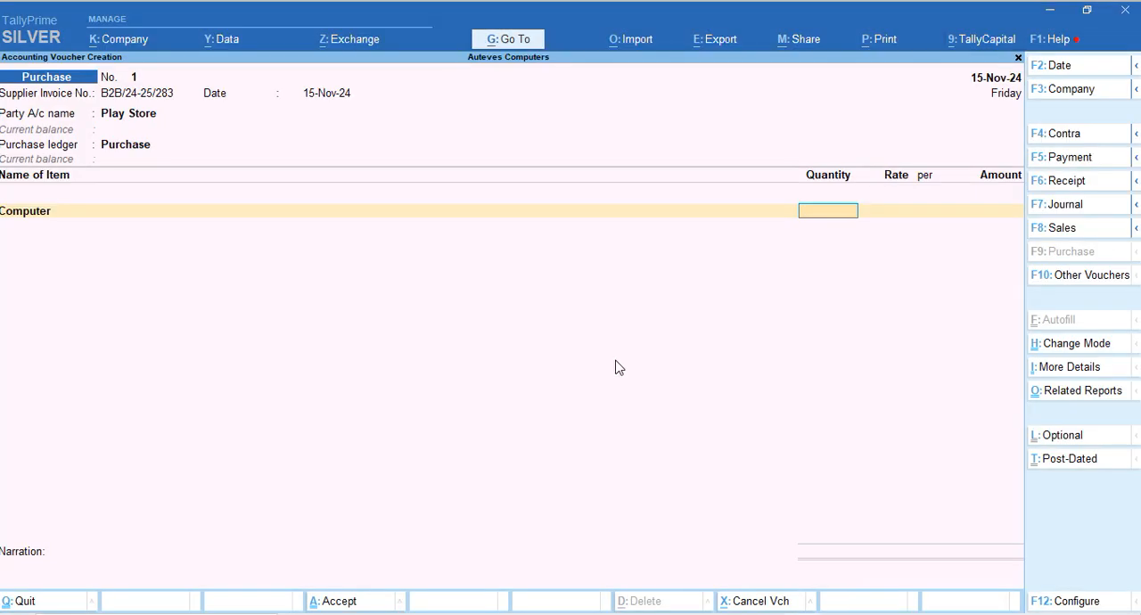
{"action": "type", "text": "2"}
{"action": "key", "text": "Return"}
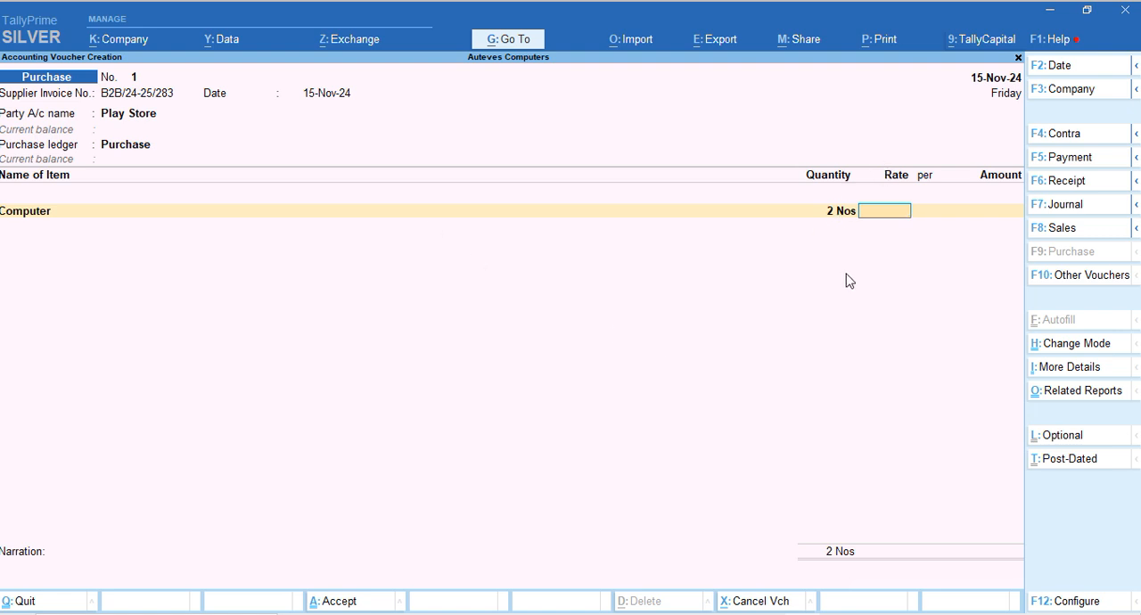
Check the rate on the invoice in Edge, enter 10000 per Nos for Computer in TallyPrime, and accept the amount
{"action": "key", "text": "alt+Tab"}
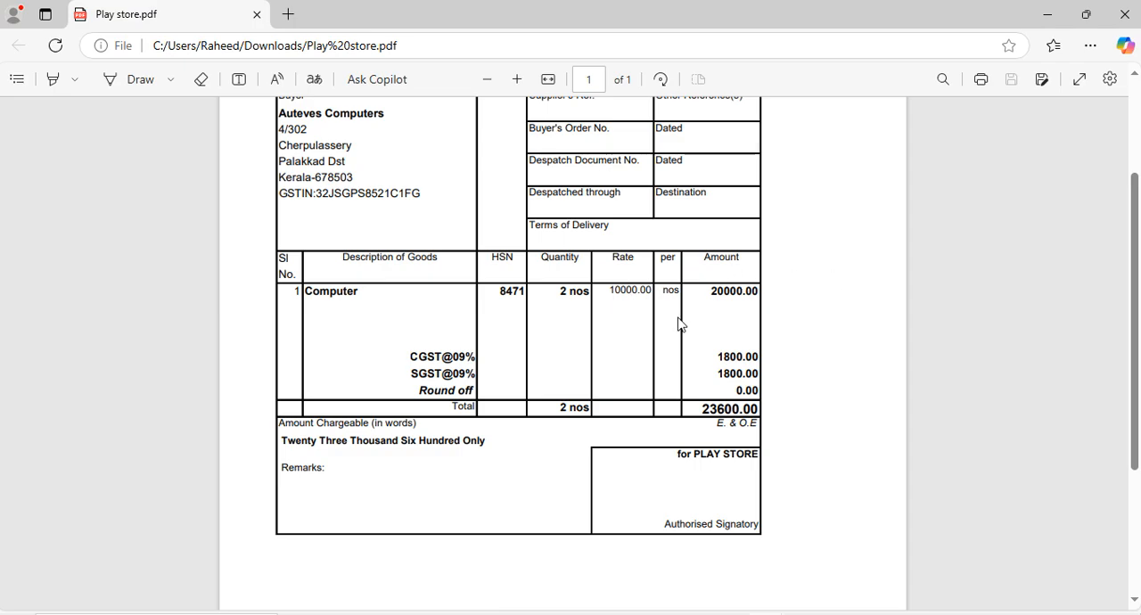
{"action": "key", "text": "alt+Tab"}
{"action": "type", "text": "10000"}
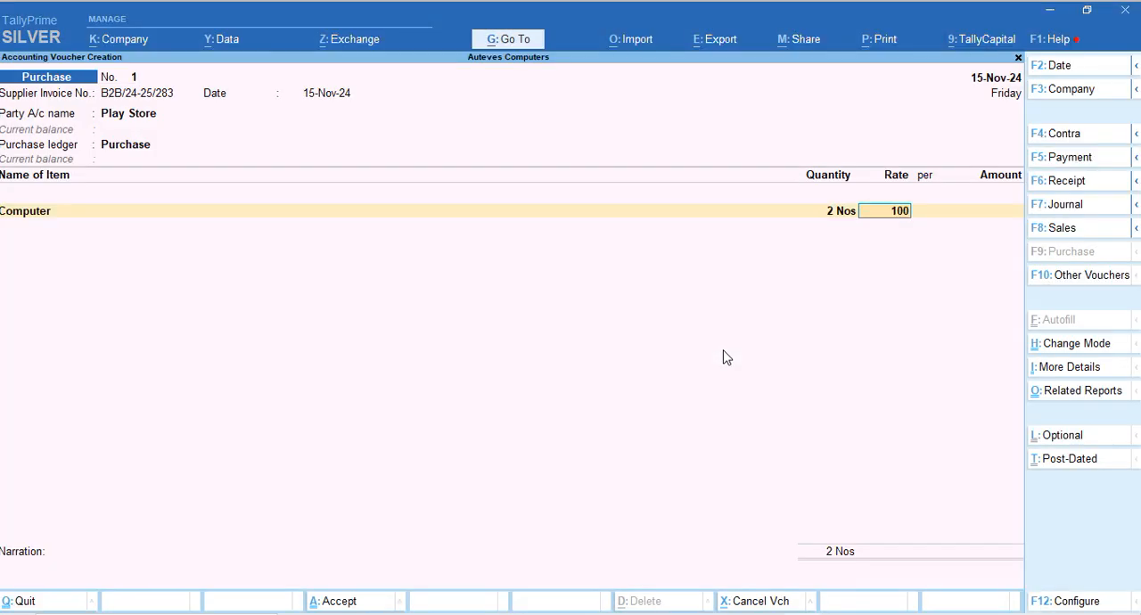
{"action": "key", "text": "Return"}
{"action": "key", "text": "Return"}
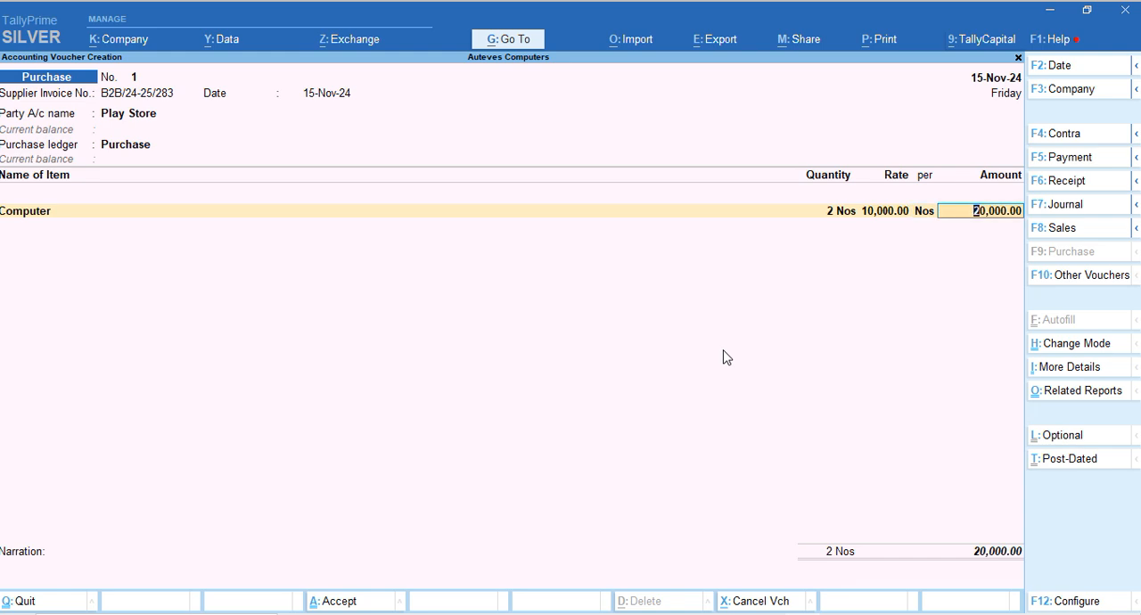
{"action": "key", "text": "Return"}
Check the tax lines on the invoice in Edge, then create a new ledger named CGST @9% from the TallyPrime voucher
{"action": "key", "text": "alt+Tab"}
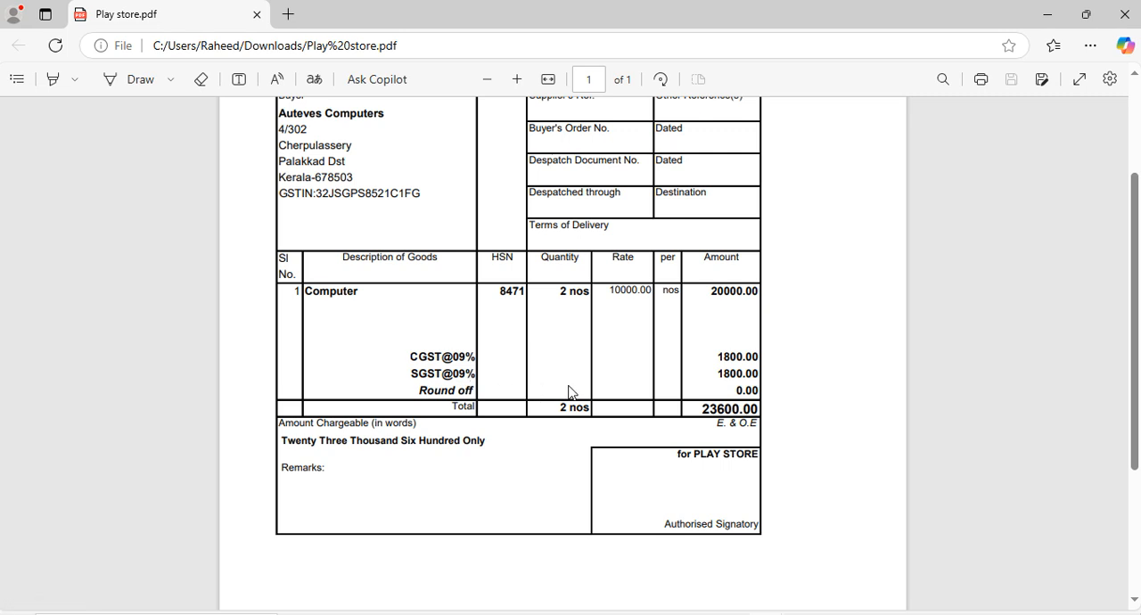
{"action": "key", "text": "alt+Tab"}
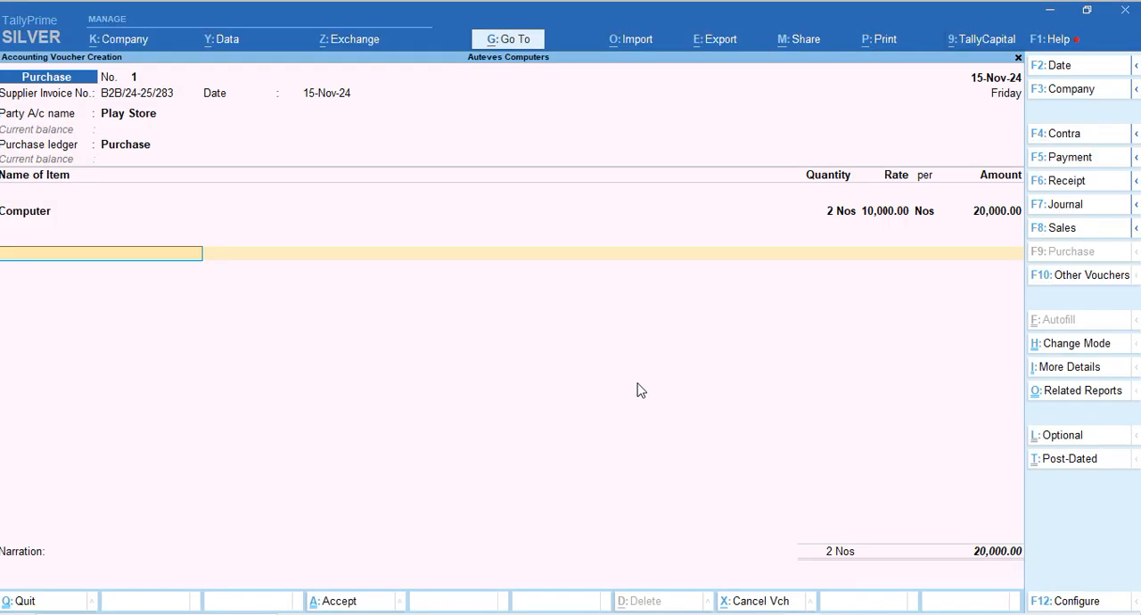
{"action": "key", "text": "ctrl"}
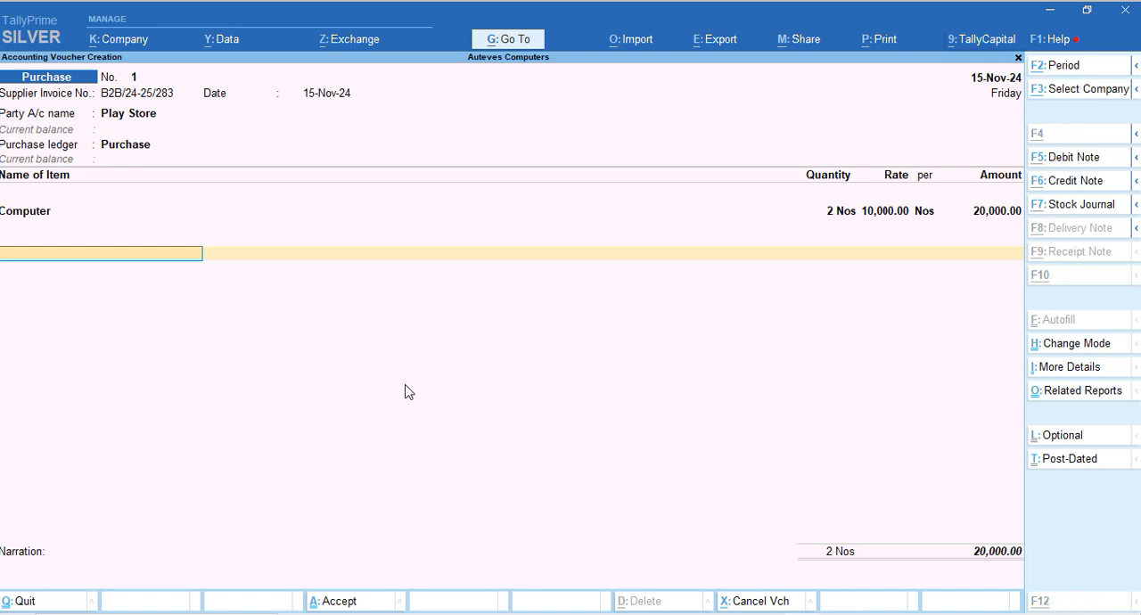
{"action": "key", "text": "alt+c"}
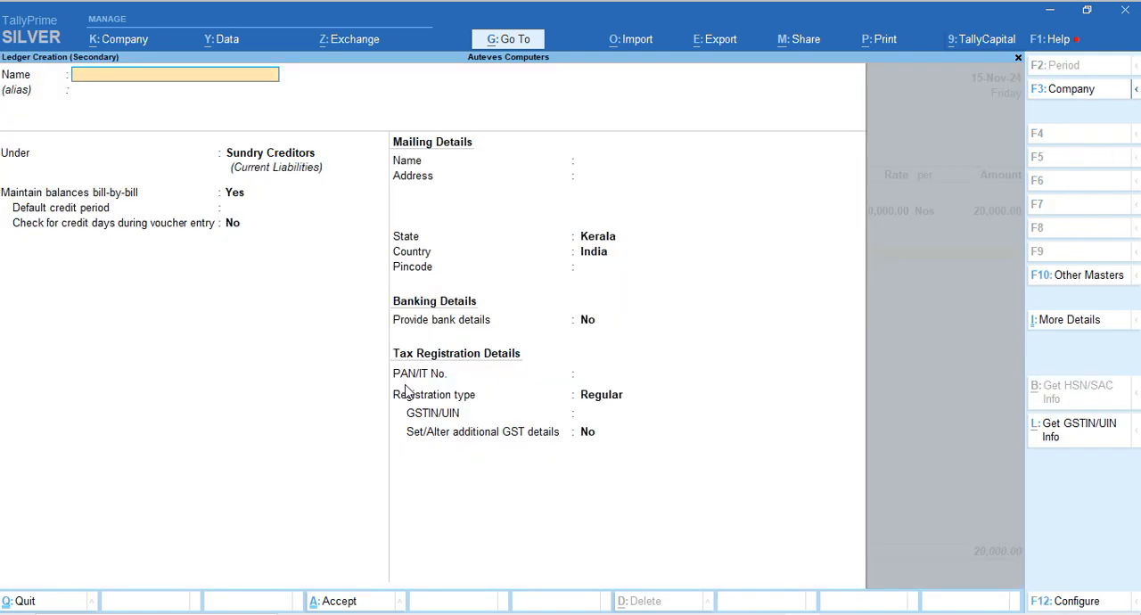
{"action": "type", "text": "CGST @9%"}
{"action": "key", "text": "Return"}
{"action": "key", "text": "Return"}
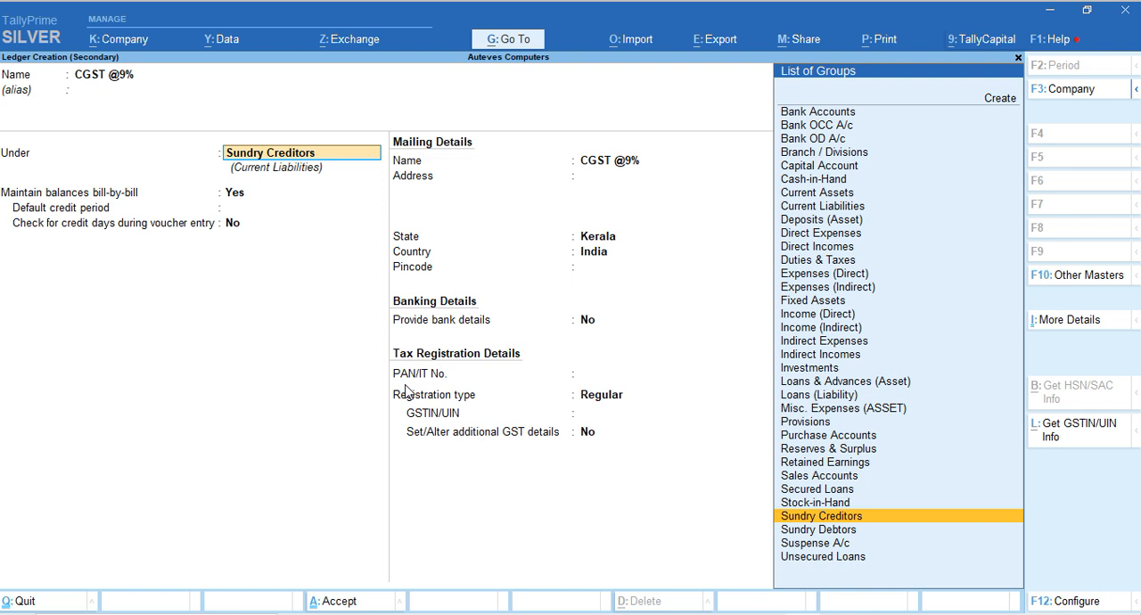
Put the CGST @9% ledger under Duties & Taxes, with duty type GST and tax type SGST/UTGST
{"action": "type", "text": "D"}
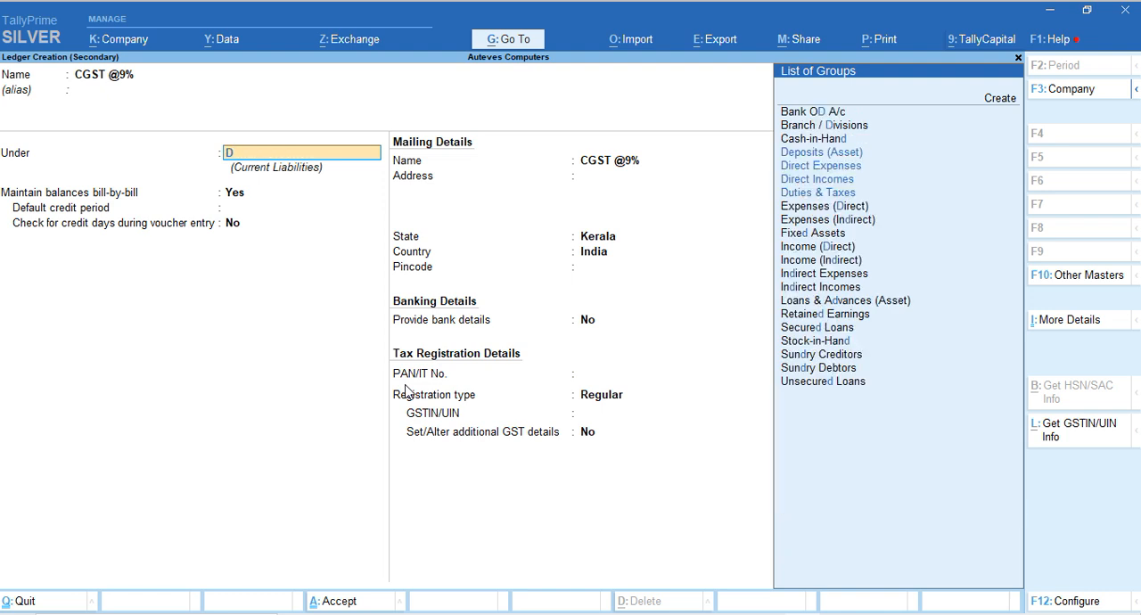
{"action": "type", "text": "ut"}
{"action": "key", "text": "Return"}
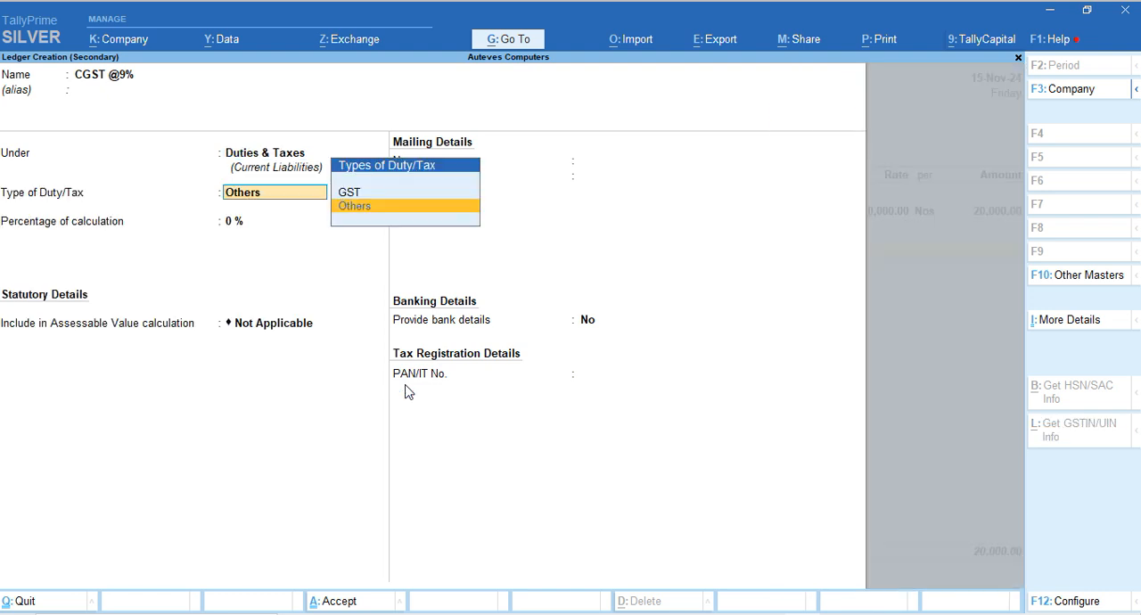
{"action": "key", "text": "Up"}
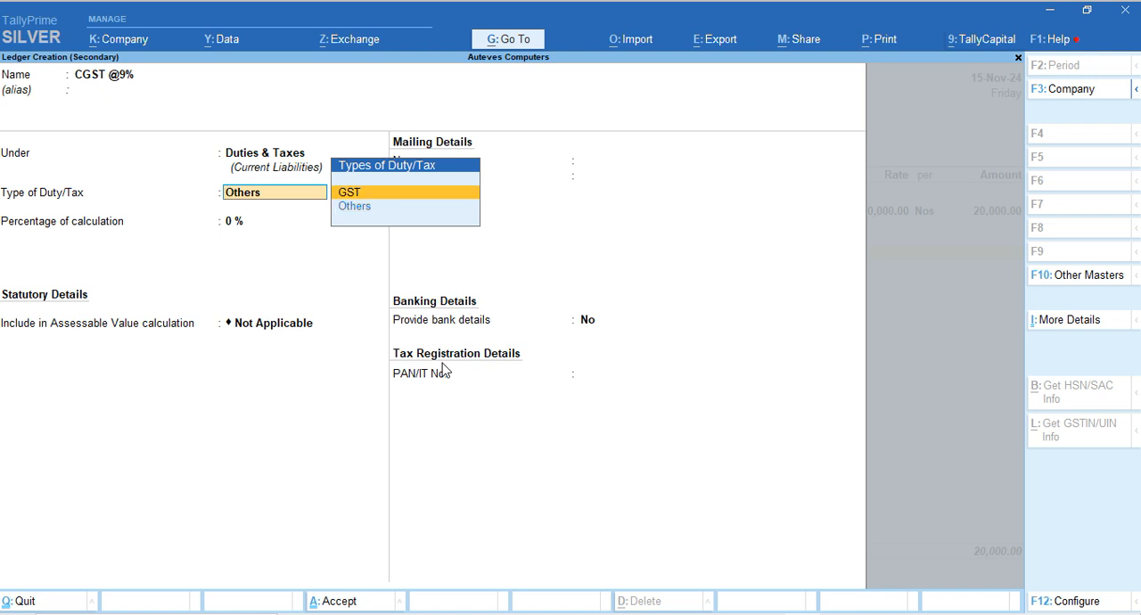
{"action": "key", "text": "Return"}
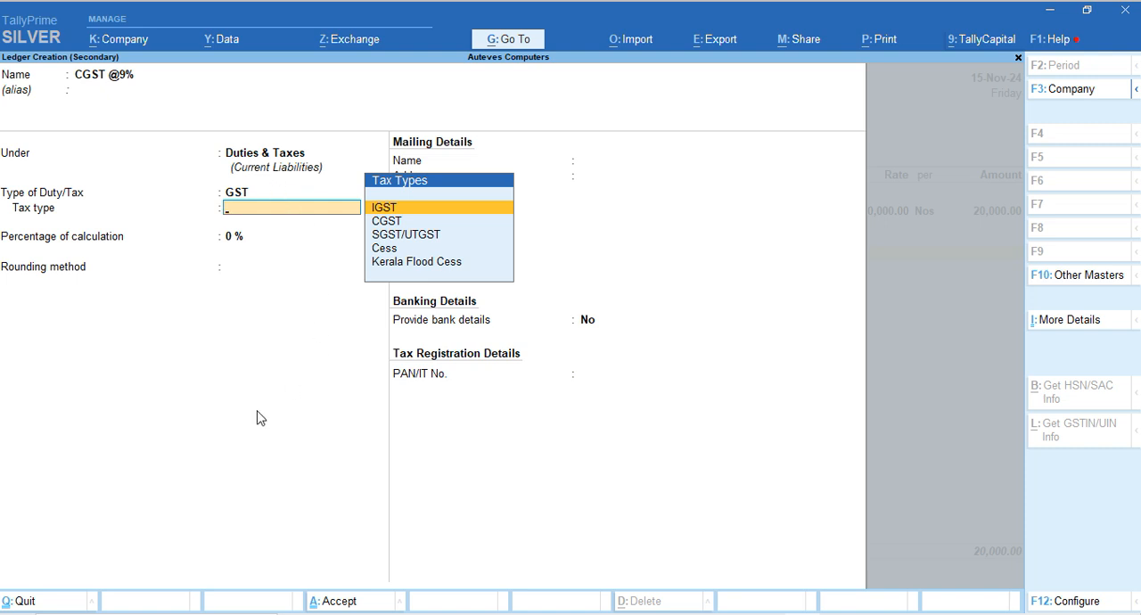
{"action": "key", "text": "Down"}
{"action": "key", "text": "Down"}
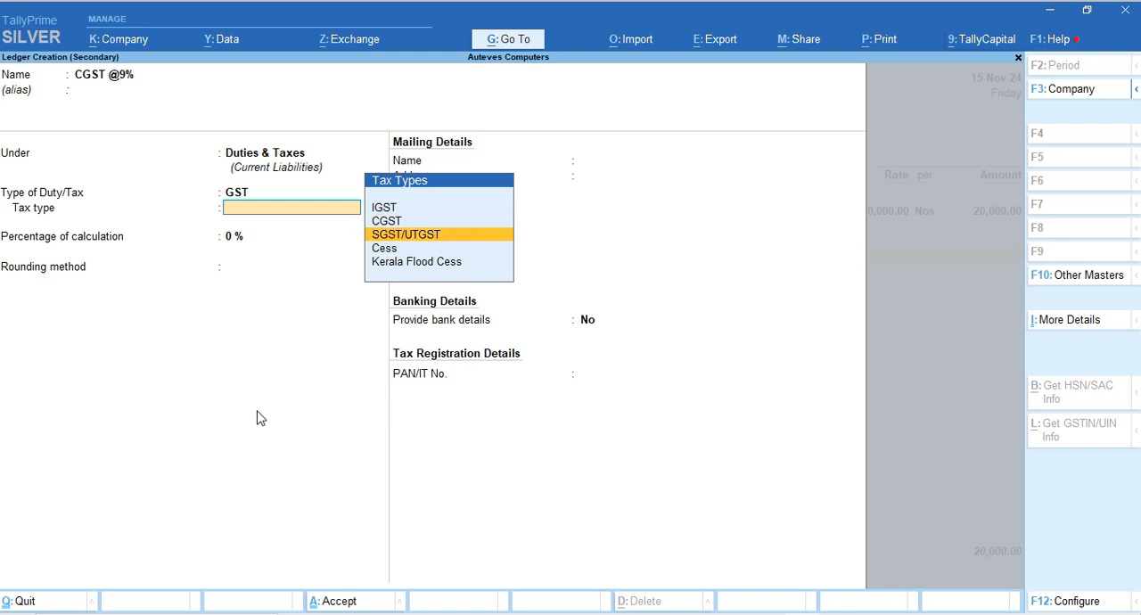
{"action": "key", "text": "Return"}
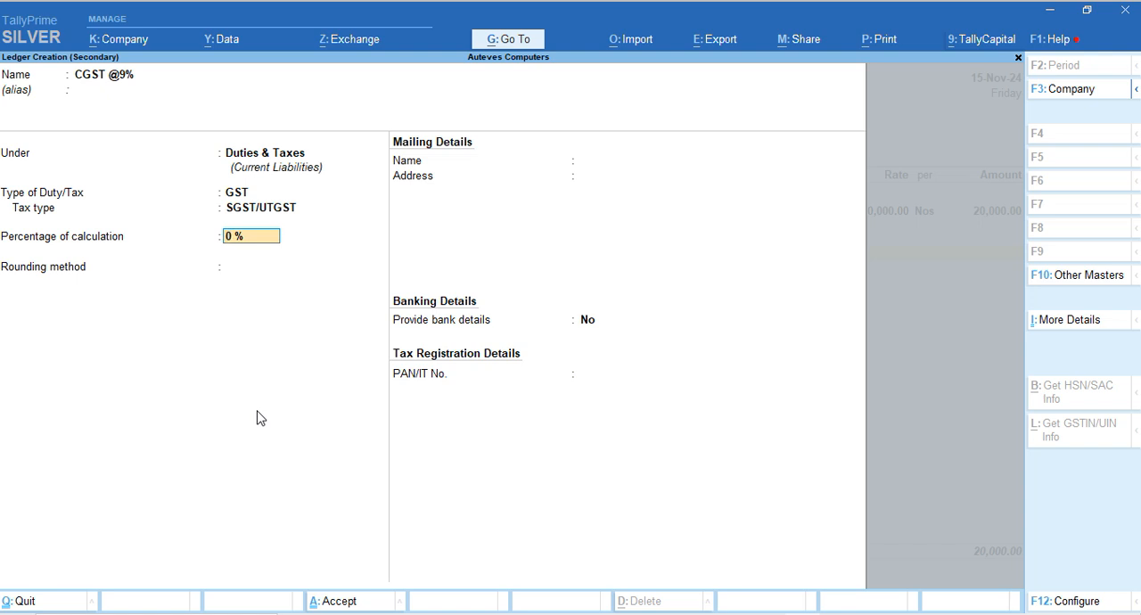
Set the CGST @9% ledger's percentage of calculation to 9%, keep rounding Not Applicable, and save it
{"action": "left_click", "coordinate": [1042, 596]}
{"action": "left_click", "coordinate": [673, 307]}
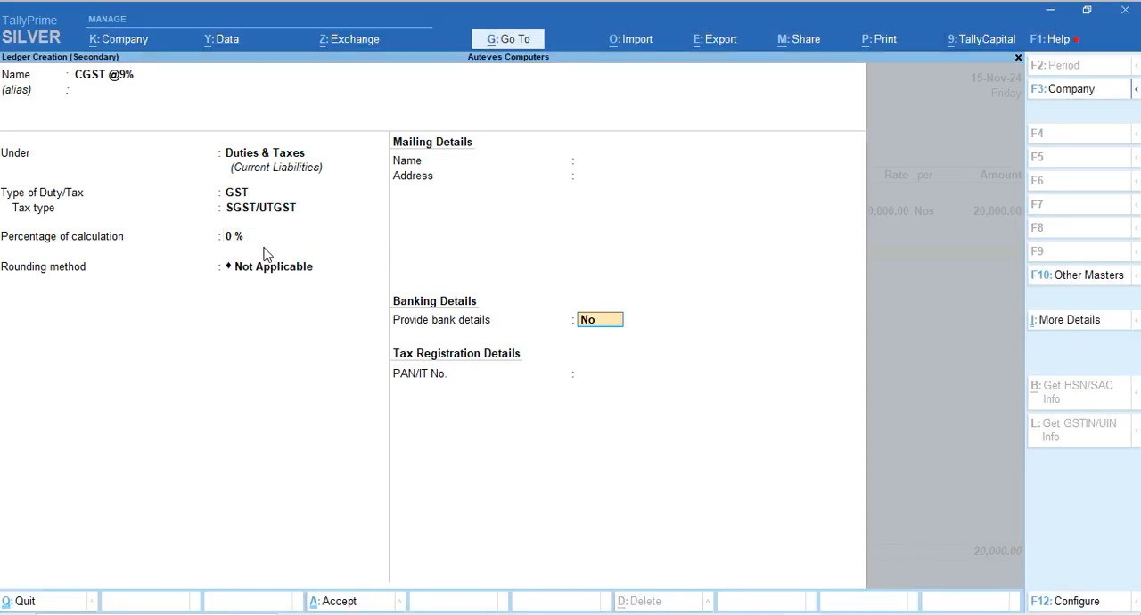
{"action": "left_click", "coordinate": [237, 239]}
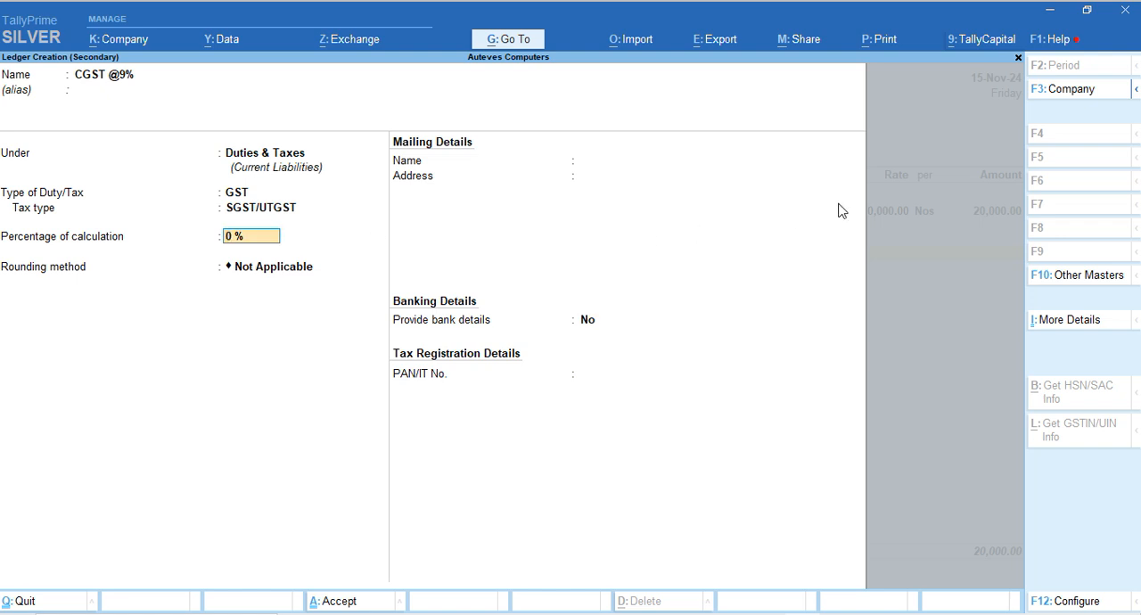
{"action": "type", "text": "9"}
{"action": "key", "text": "Return"}
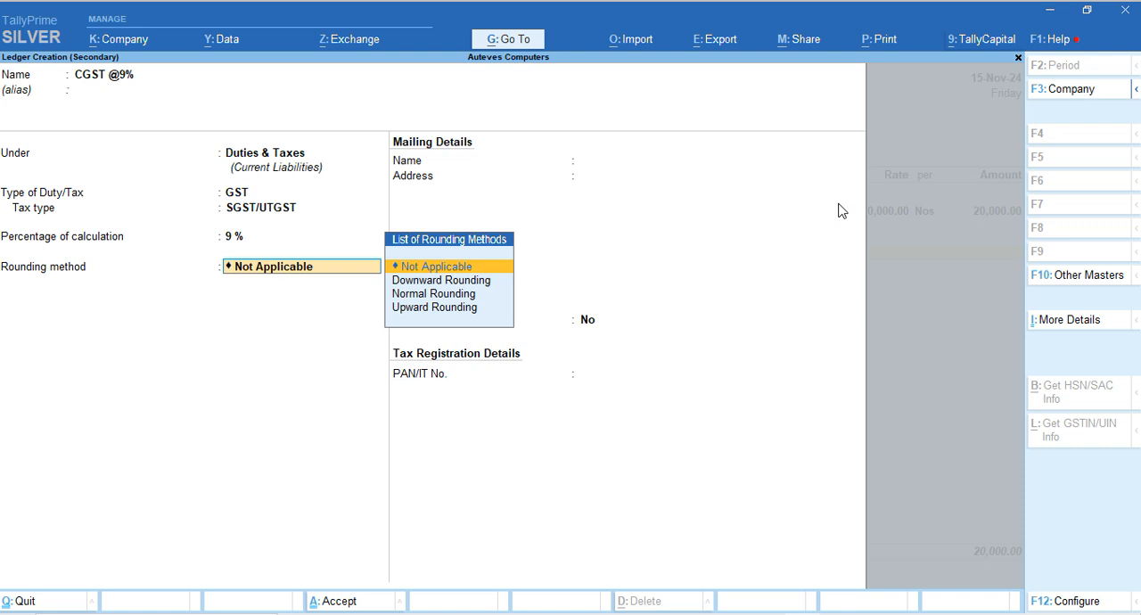
{"action": "key", "text": "Return"}
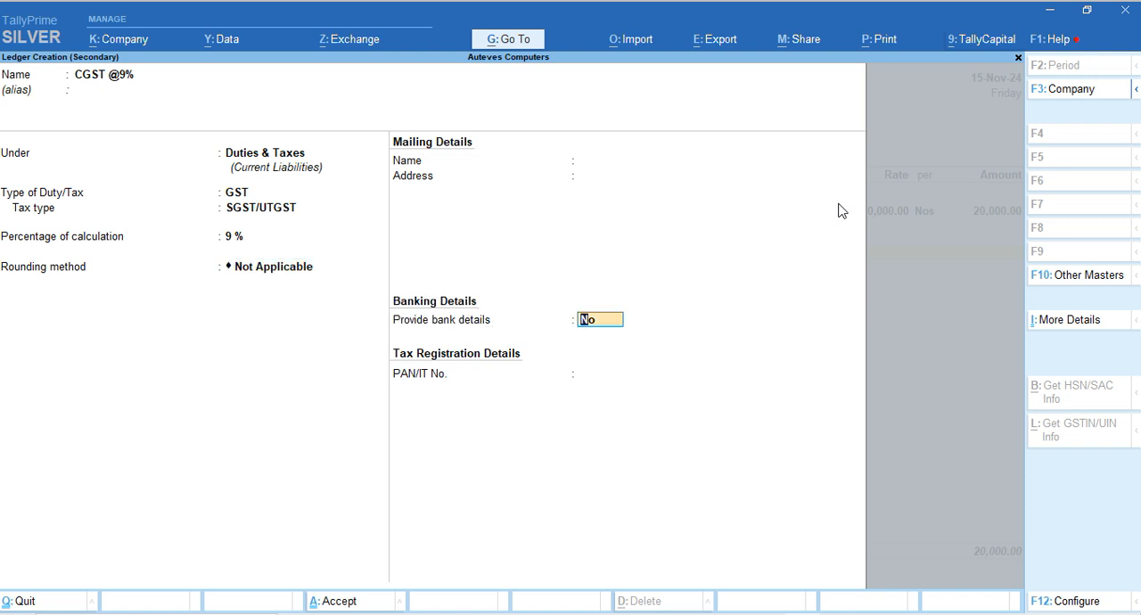
{"action": "key", "text": "Return"}
{"action": "key", "text": "Return"}
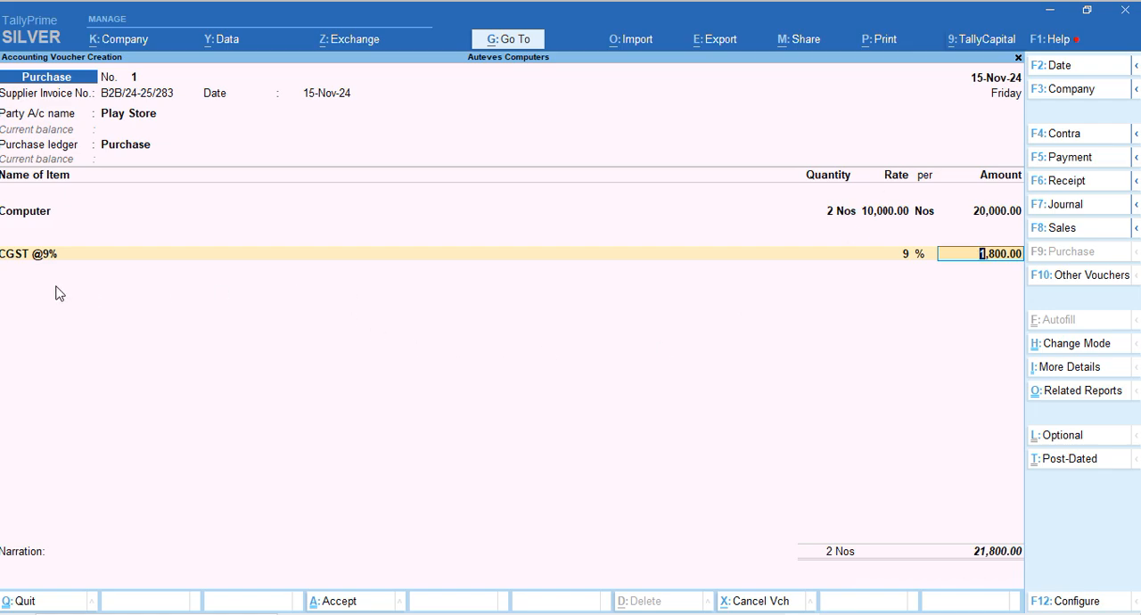
Check the CGST amount against the Play store.pdf invoice in Edge and accept it in the TallyPrime voucher
{"action": "key", "text": "alt+Tab"}
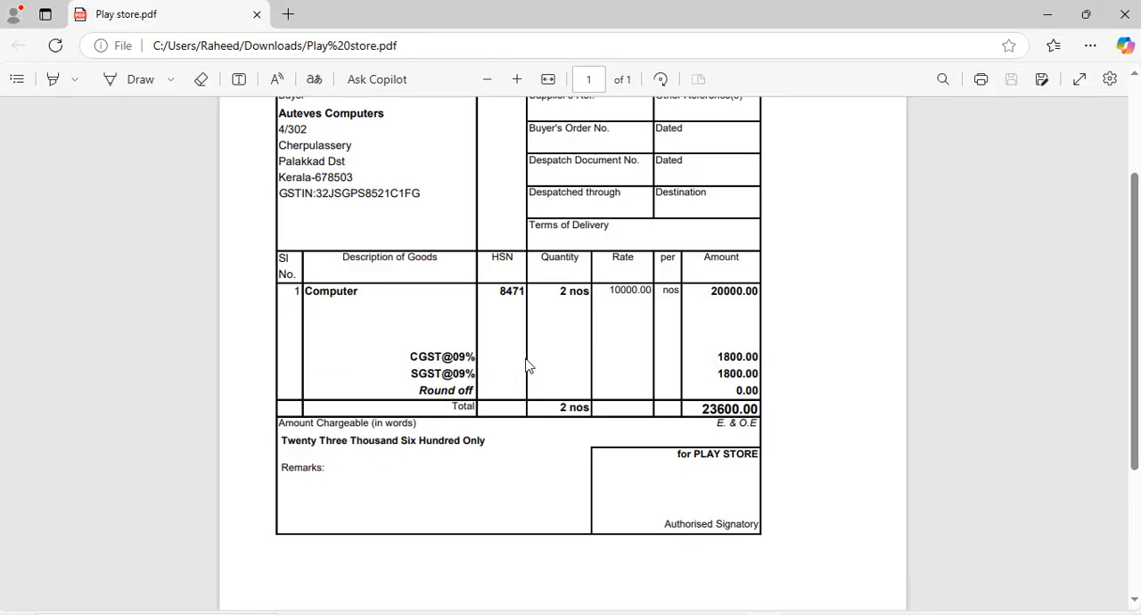
{"action": "key", "text": "alt+Tab"}
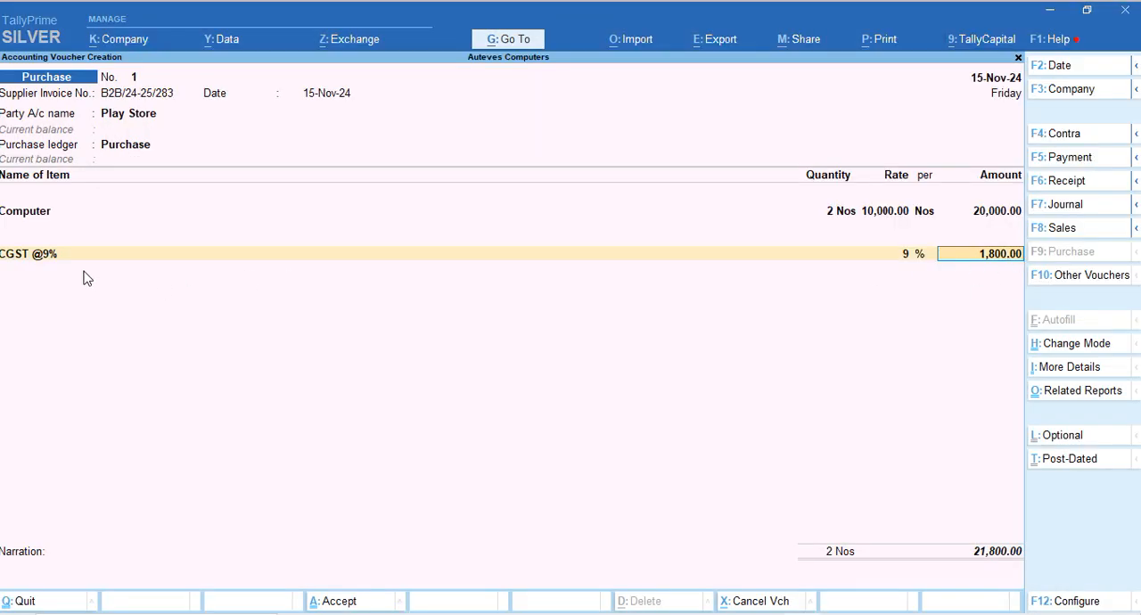
{"action": "key", "text": "Return"}
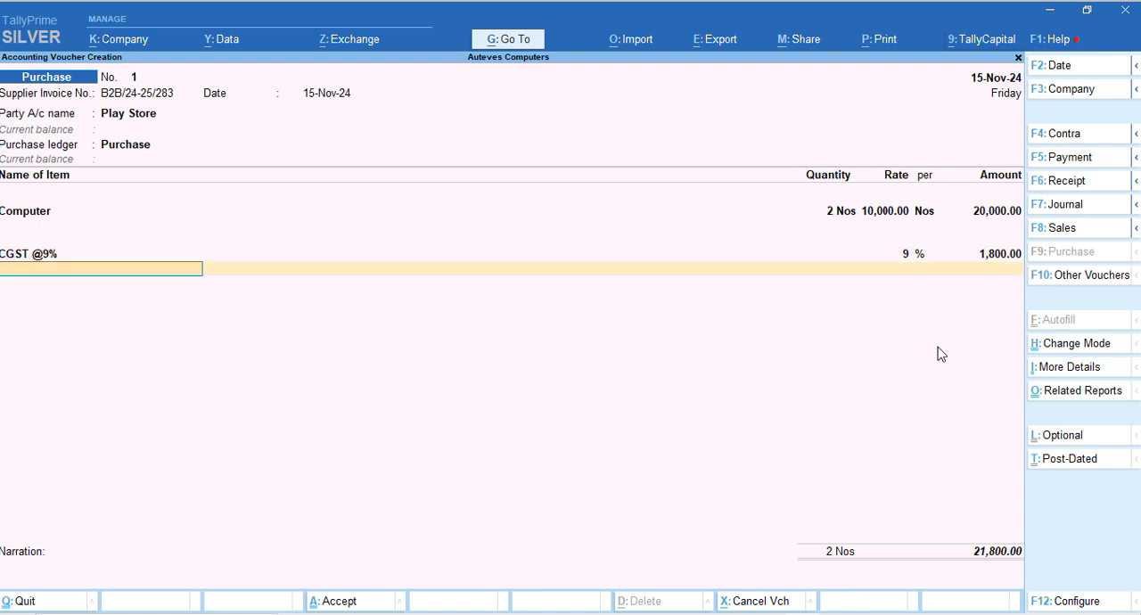
Create a new ledger named SGST @9% from the purchase voucher, leaving its alias blank
{"action": "key", "text": "alt"}
{"action": "key", "text": "alt+c"}
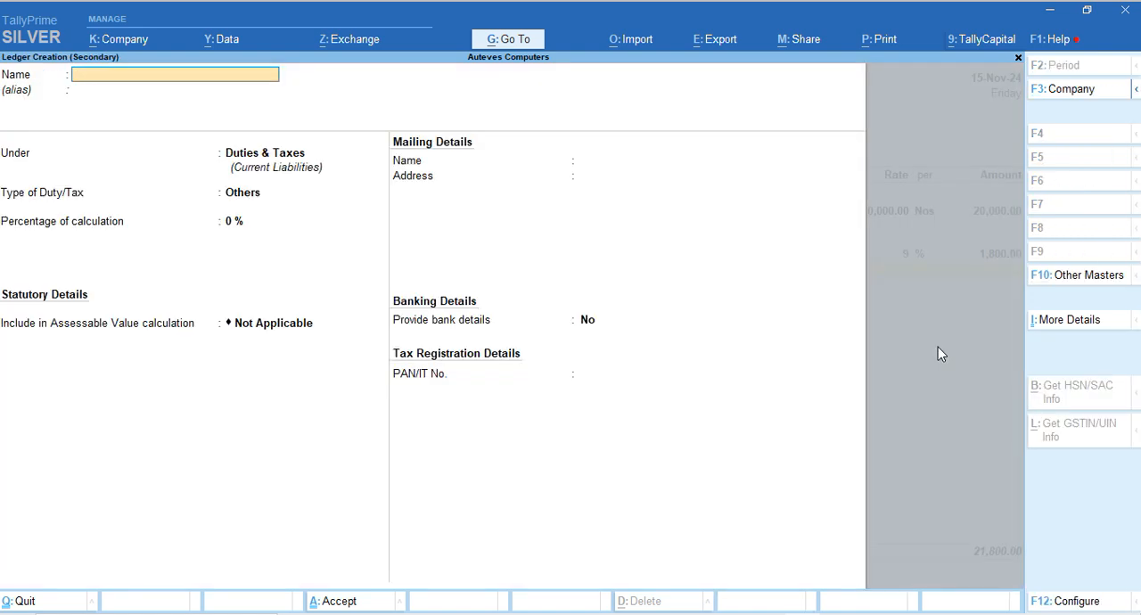
{"action": "type", "text": "SGST @9%"}
{"action": "key", "text": "Return"}
{"action": "key", "text": "Return"}
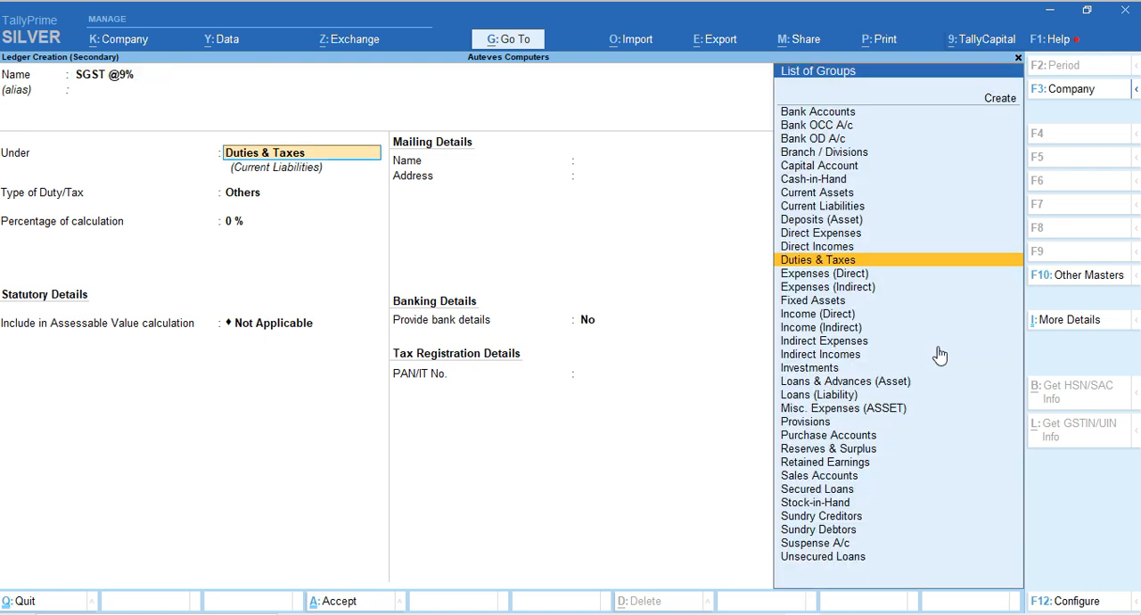
Keep the SGST @9% ledger under Duties & Taxes, with duty type GST and tax type SGST/UTGST
{"action": "key", "text": "Return"}
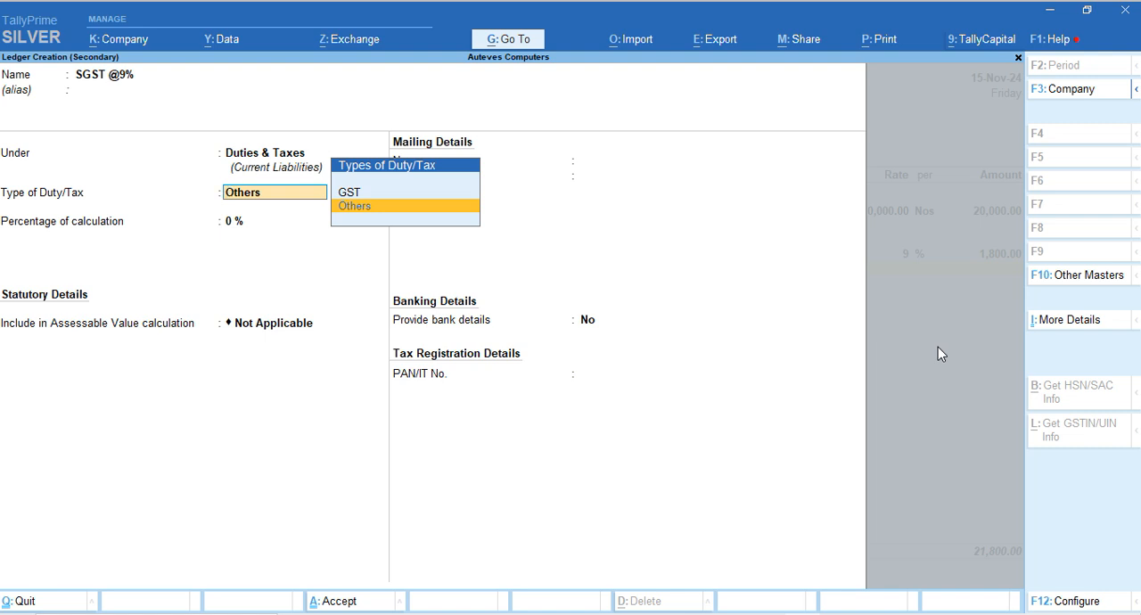
{"action": "key", "text": "Up"}
{"action": "key", "text": "Return"}
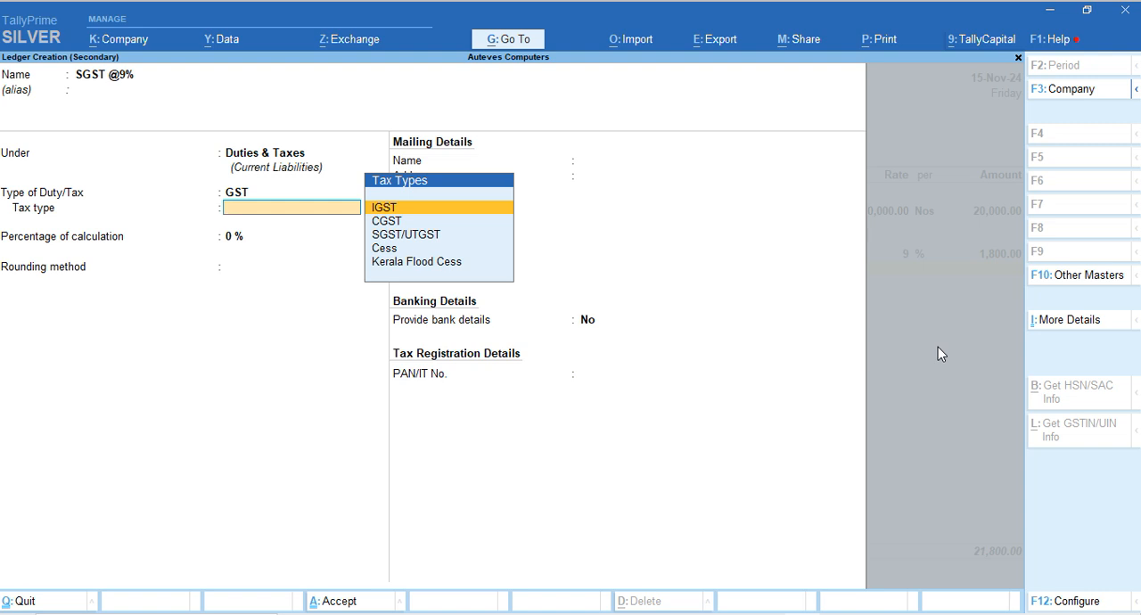
{"action": "key", "text": "Down"}
{"action": "key", "text": "Down"}
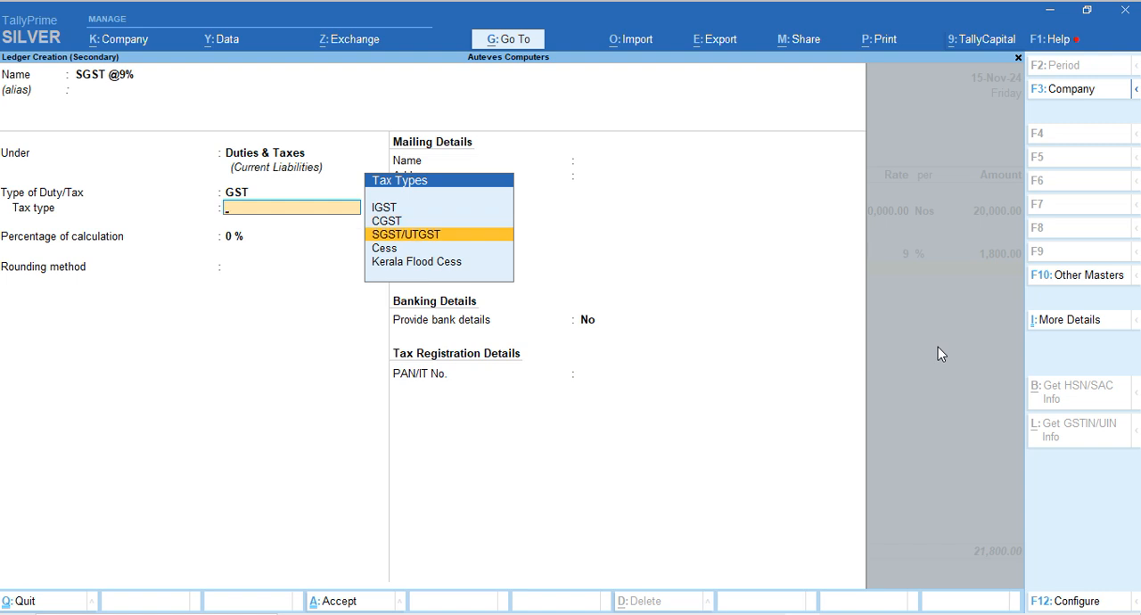
{"action": "key", "text": "Return"}
Set the SGST @9% ledger's percentage of calculation to 9%, keep rounding Not Applicable, and save it
{"action": "type", "text": "9"}
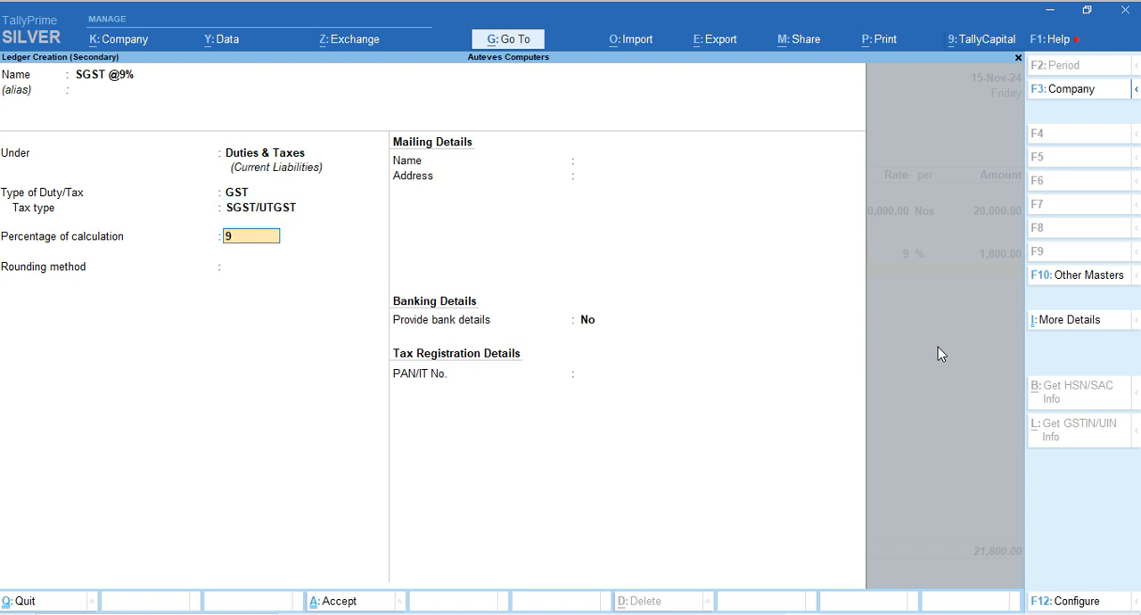
{"action": "key", "text": "Return"}
{"action": "key", "text": "Return"}
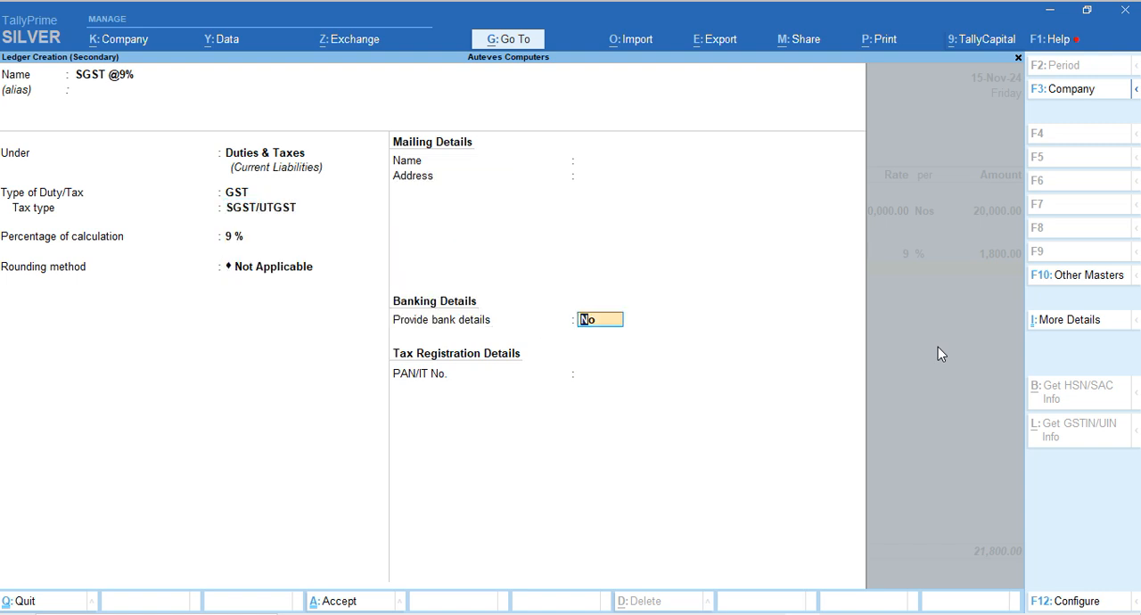
{"action": "key", "text": "ctrl+a"}
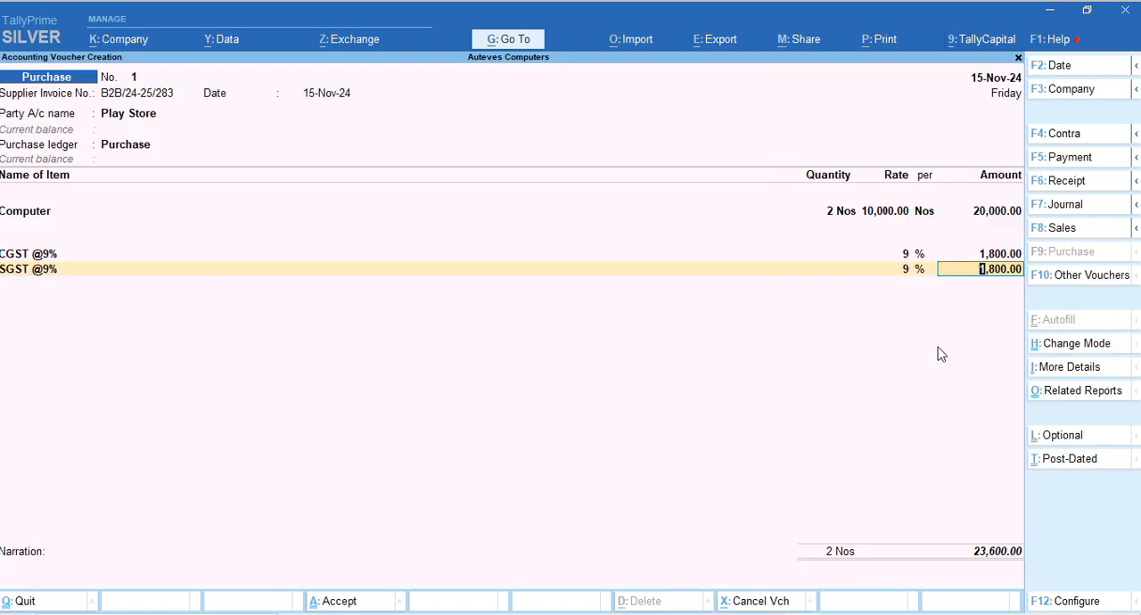
Dismiss the voucher configuration and return to the CGST @9% ledger line in the purchase voucher
{"action": "left_click", "coordinate": [1053, 602]}
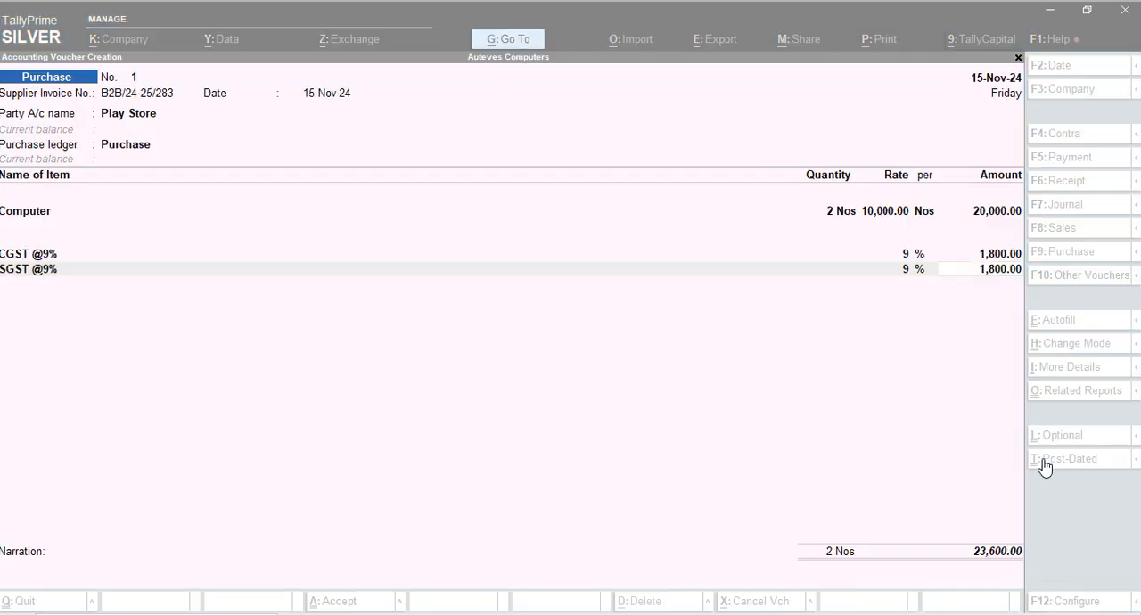
{"action": "key", "text": "Escape"}
{"action": "key", "text": "BackSpace"}
{"action": "key", "text": "BackSpace"}
{"action": "key", "text": "BackSpace"}
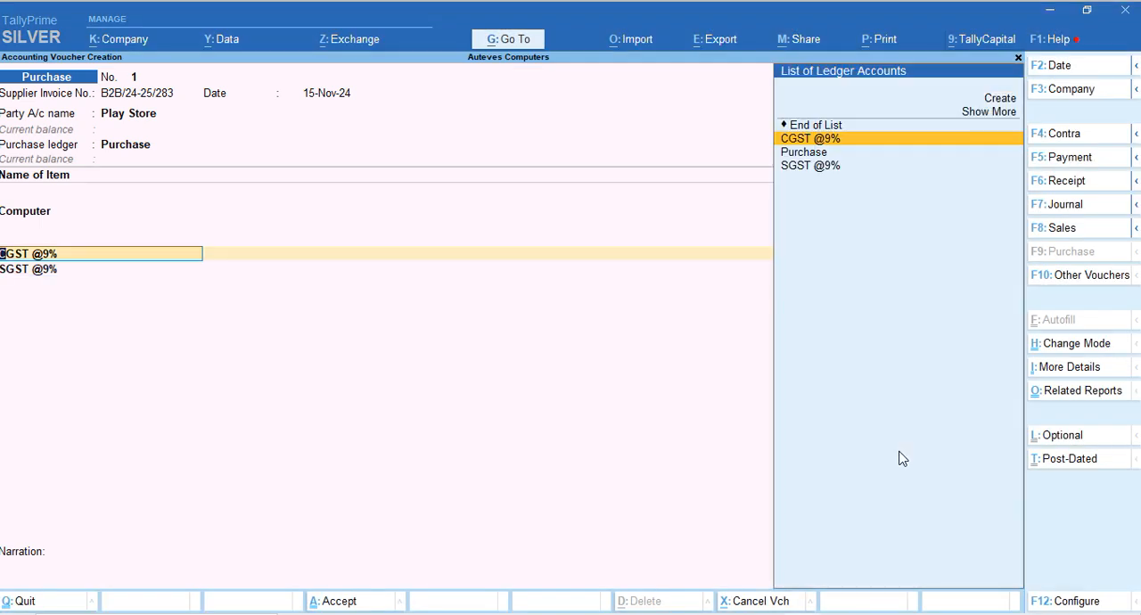
{"action": "key", "text": "Return"}
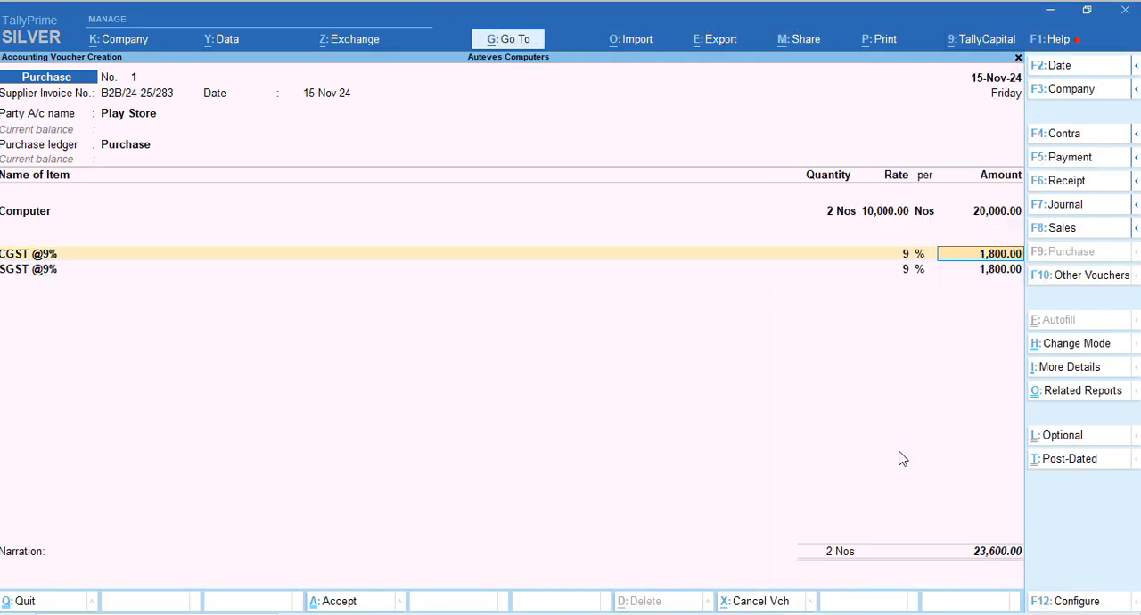
{"action": "key", "text": "BackSpace"}
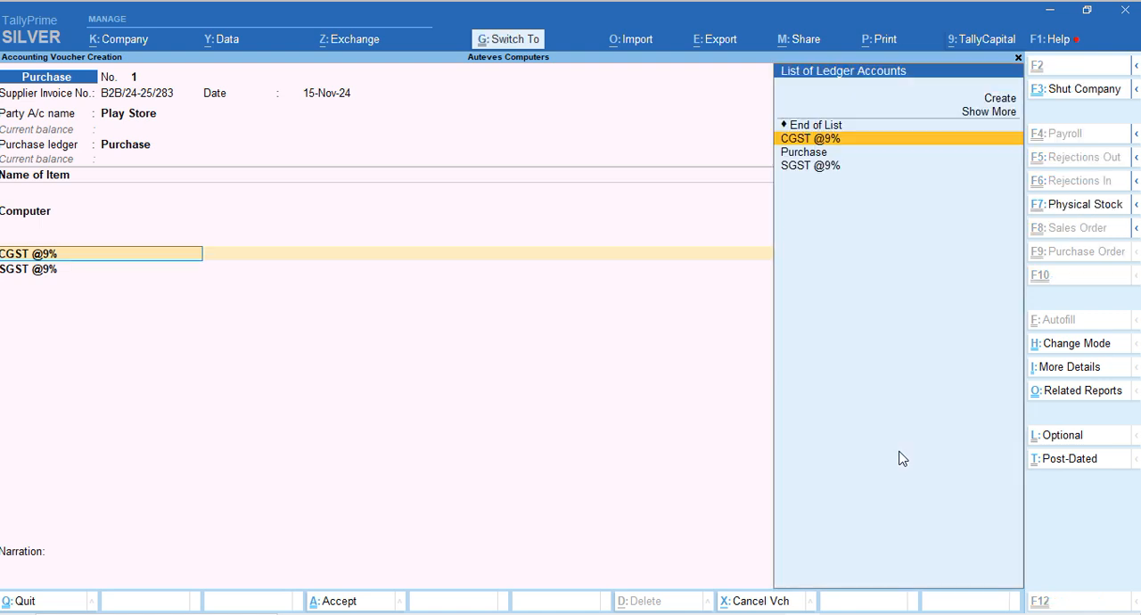
Open the CGST @9% ledger for alteration from the voucher and set its tax type to CGST
{"action": "key", "text": "ctrl+Return"}
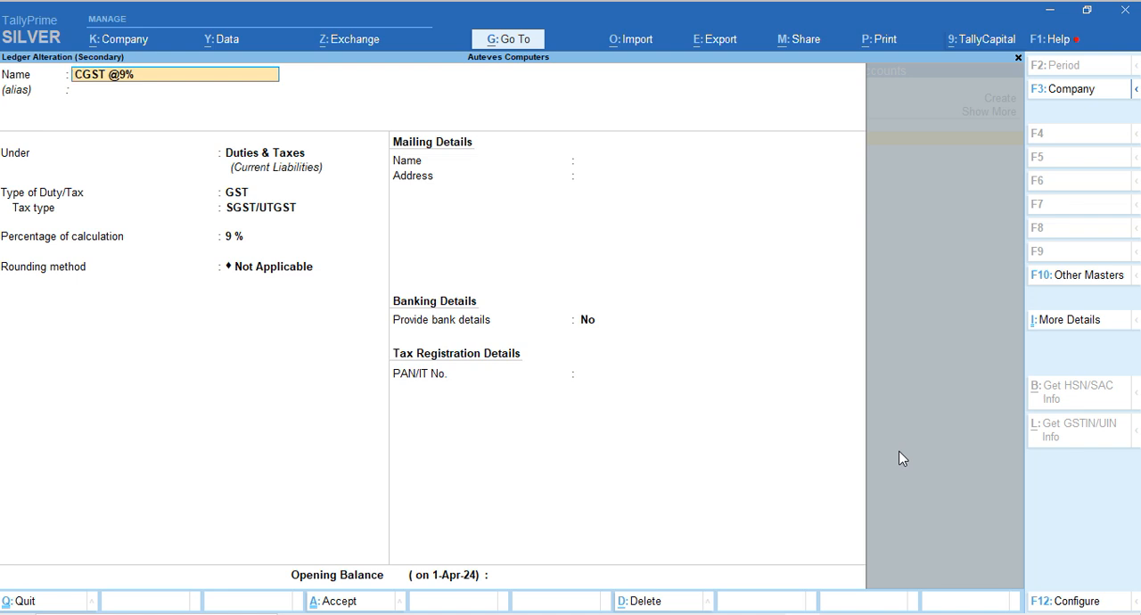
{"action": "key", "text": "Escape"}
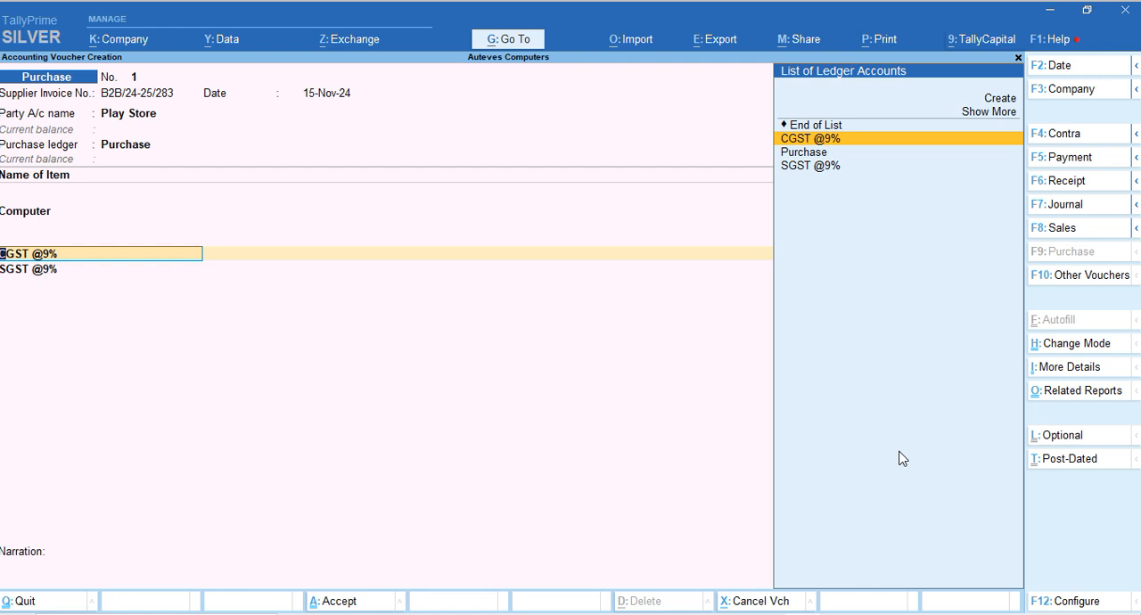
{"action": "key", "text": "ctrl"}
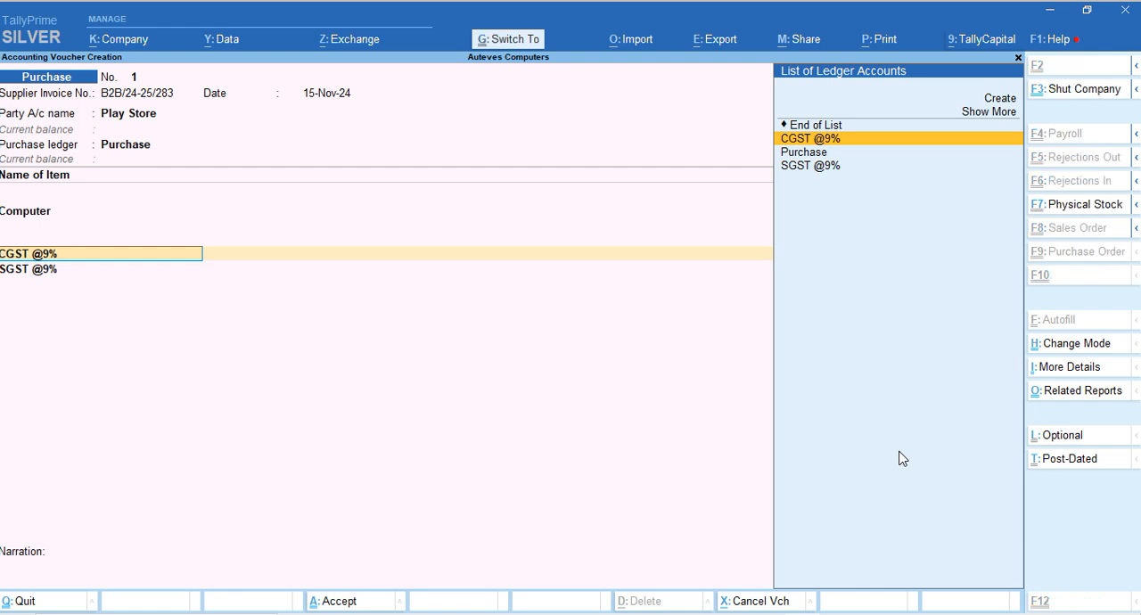
{"action": "key", "text": "ctrl+Return"}
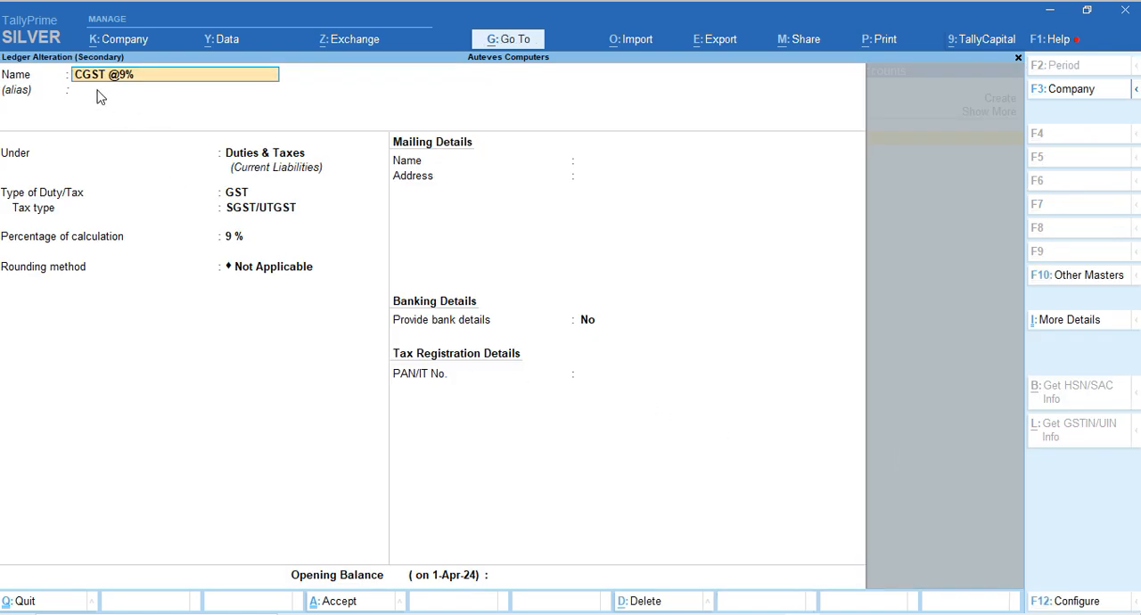
{"action": "left_click", "coordinate": [241, 198]}
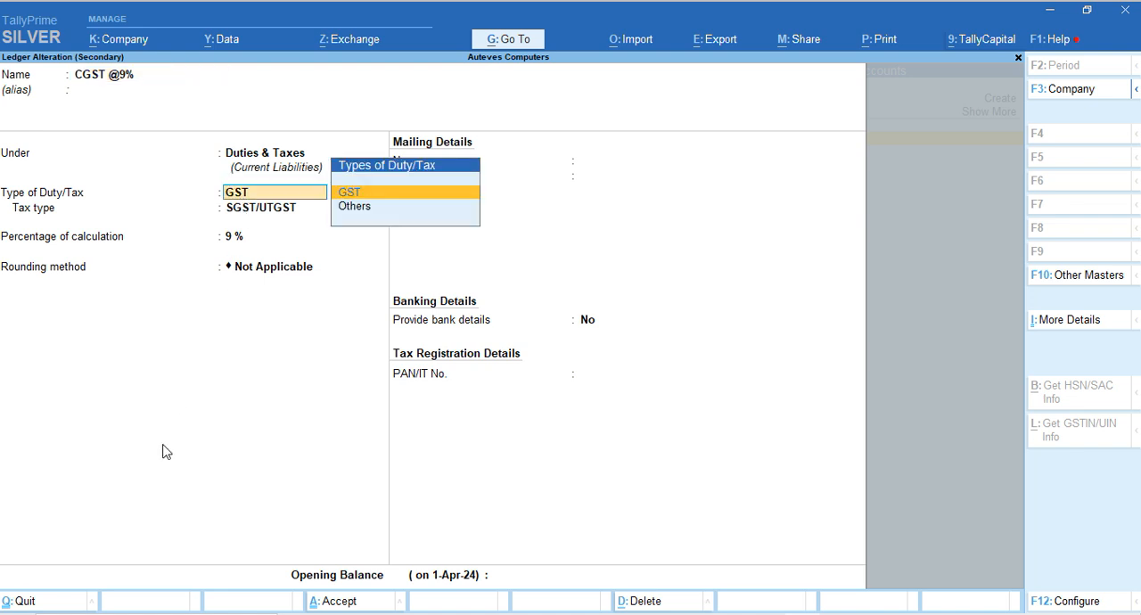
{"action": "key", "text": "Return"}
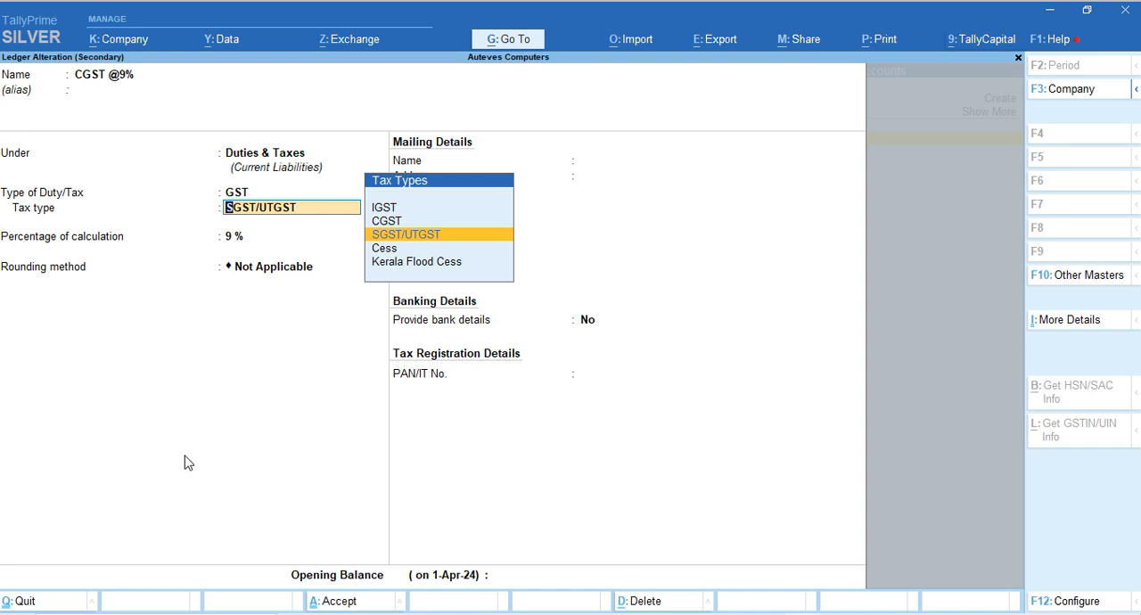
{"action": "key", "text": "Up"}
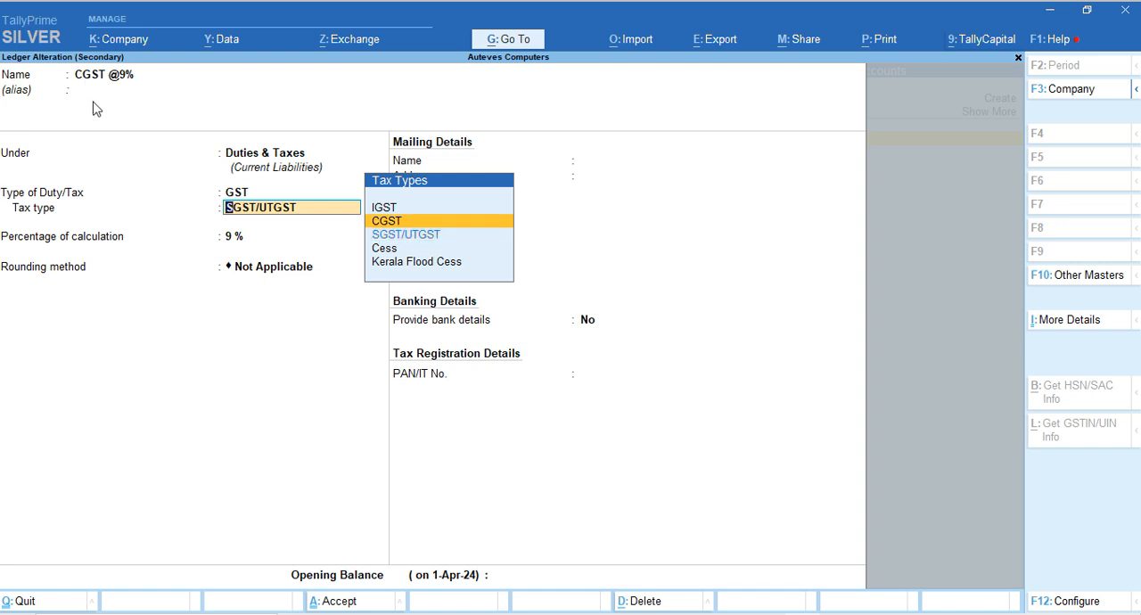
{"action": "key", "text": "Return"}
{"action": "key", "text": "Return"}
{"action": "key", "text": "Return"}
{"action": "key", "text": "Return"}
{"action": "key", "text": "Return"}
{"action": "key", "text": "Return"}
{"action": "key", "text": "Return"}
{"action": "key", "text": "Return"}
{"action": "key", "text": "Return"}
{"action": "key", "text": "Return"}
{"action": "key", "text": "Return"}
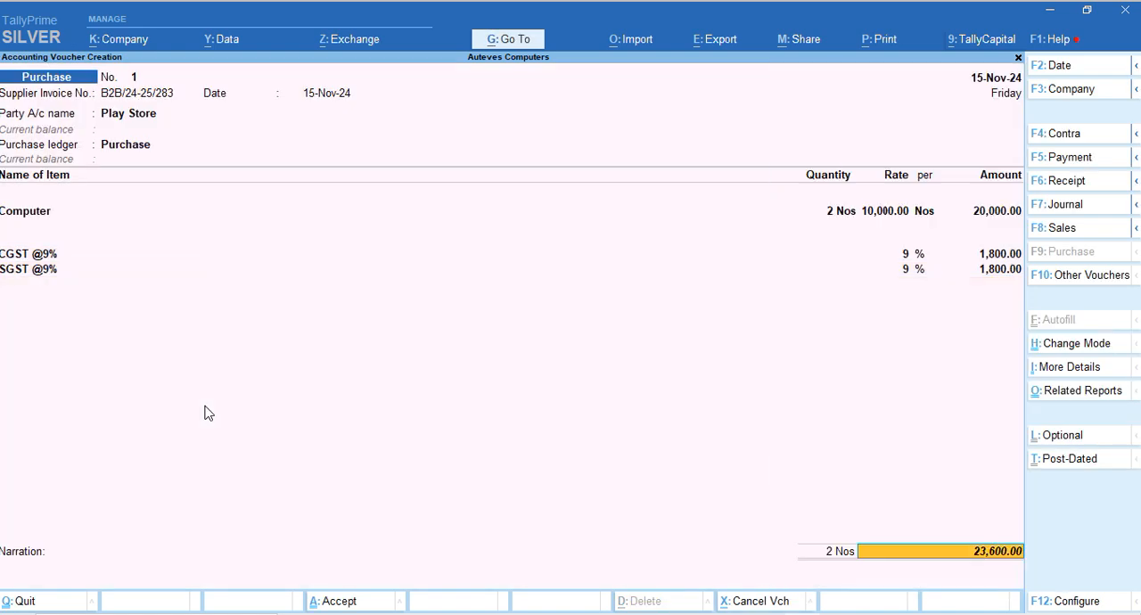
Compare the total and the CGST and SGST amounts in the Play store.pdf invoice with the TallyPrime purchase voucher
{"action": "key", "text": "alt+Tab"}
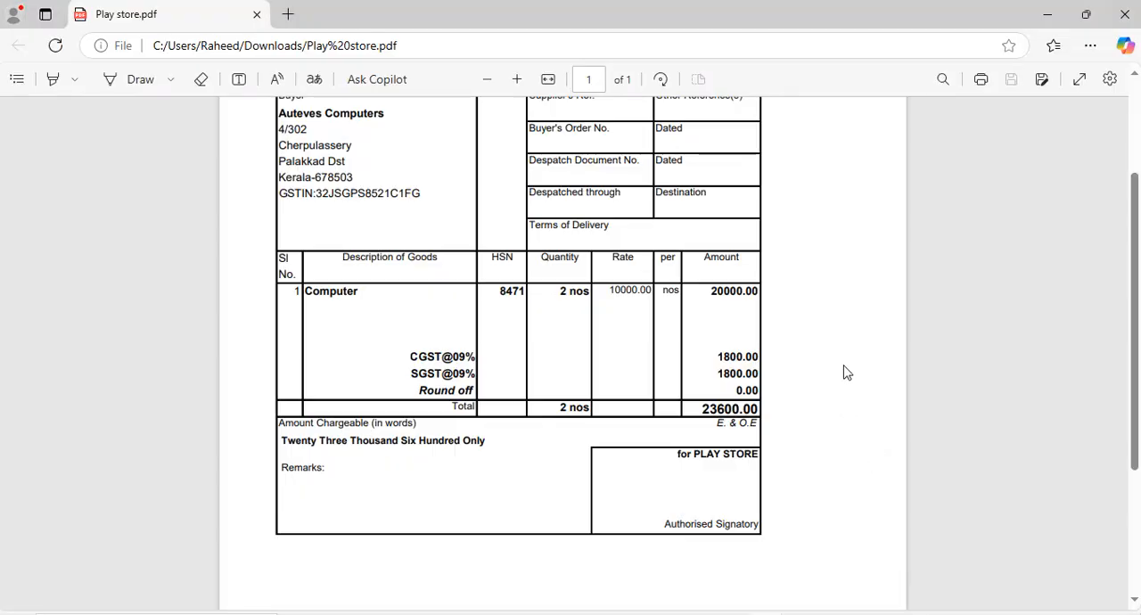
{"action": "double_click", "coordinate": [706, 409]}
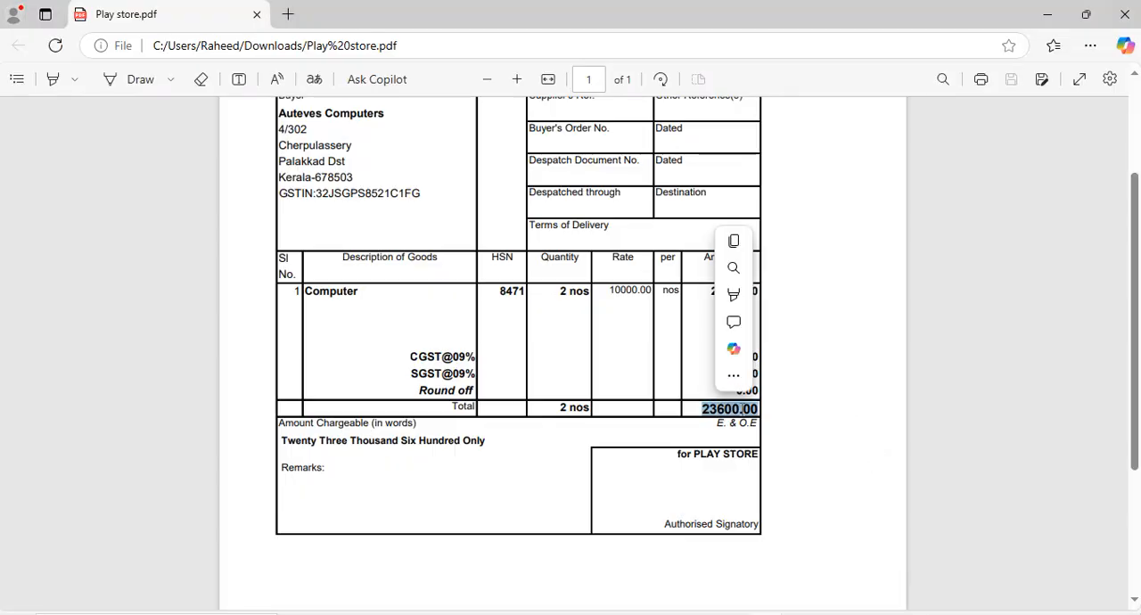
{"action": "left_click", "coordinate": [615, 438]}
{"action": "key", "text": "alt+Tab"}
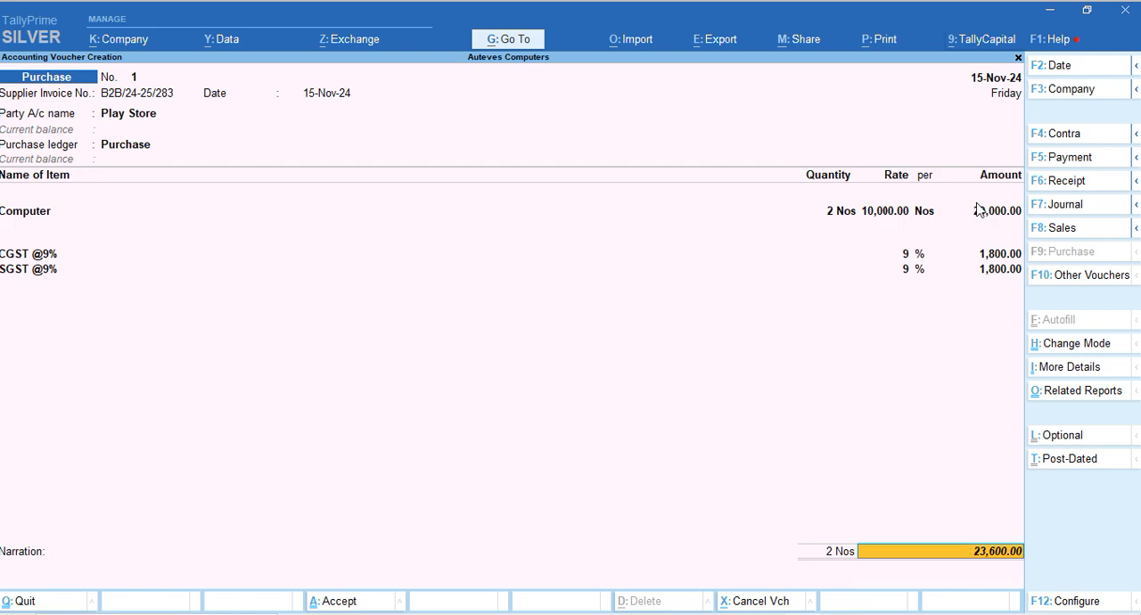
{"action": "key", "text": "alt+Tab"}
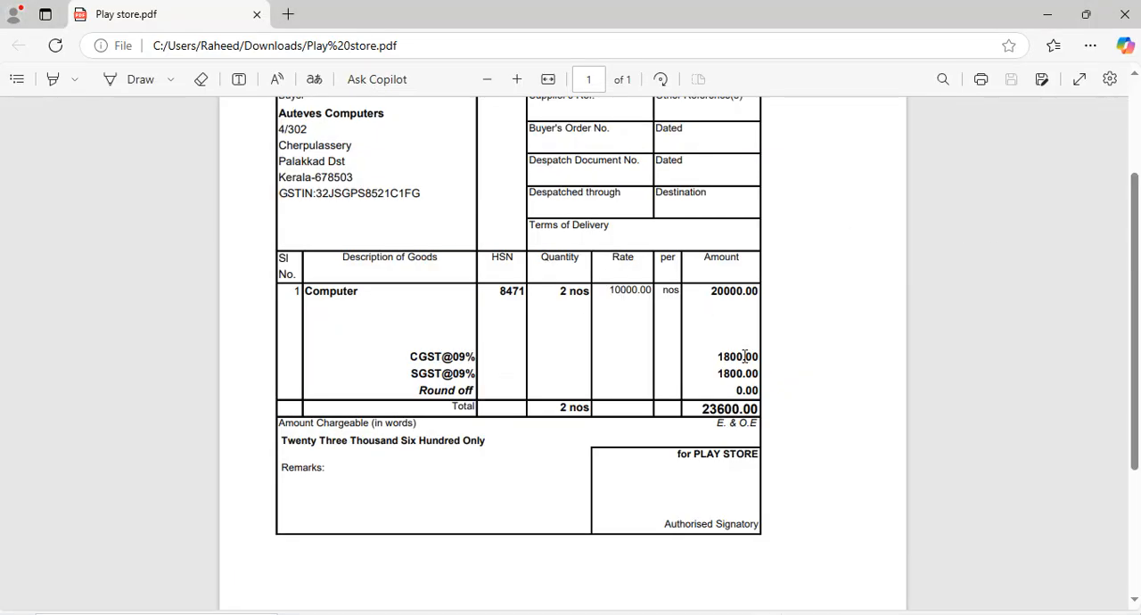
{"action": "key", "text": "alt+Tab"}
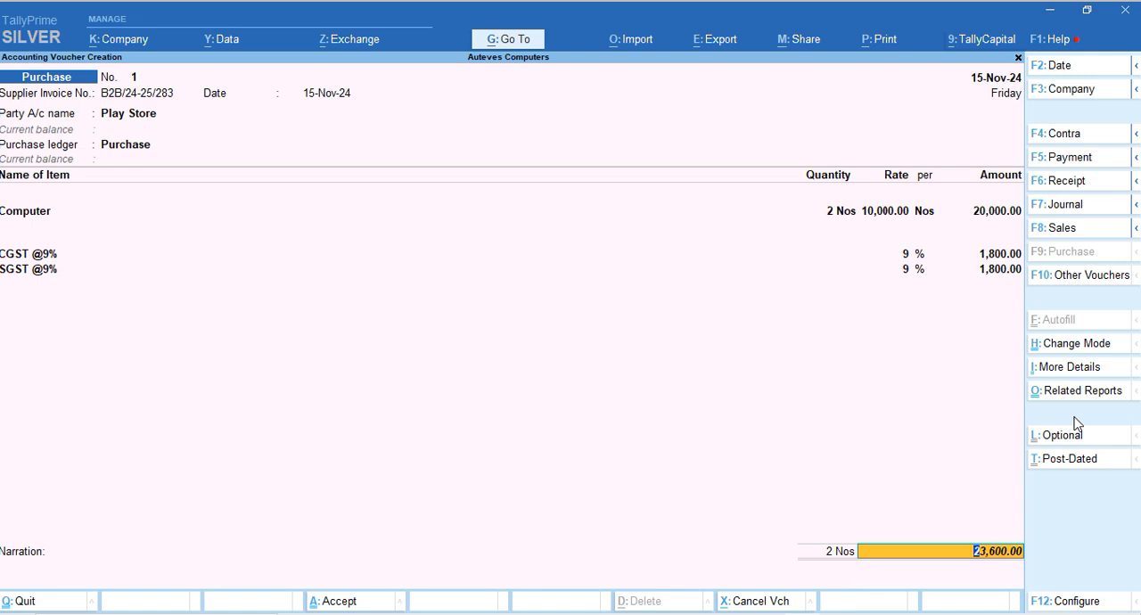
Accept the voucher total and choose New Ref as the type of reference in the bill-wise details for Play Store
{"action": "key", "text": "Return"}
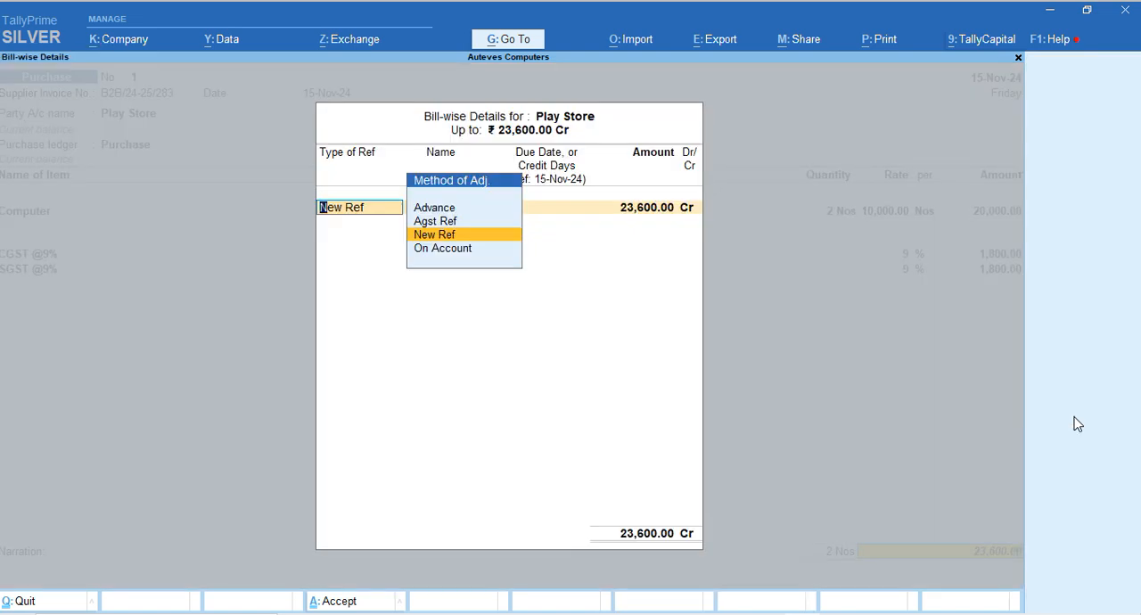
{"action": "key", "text": "Return"}
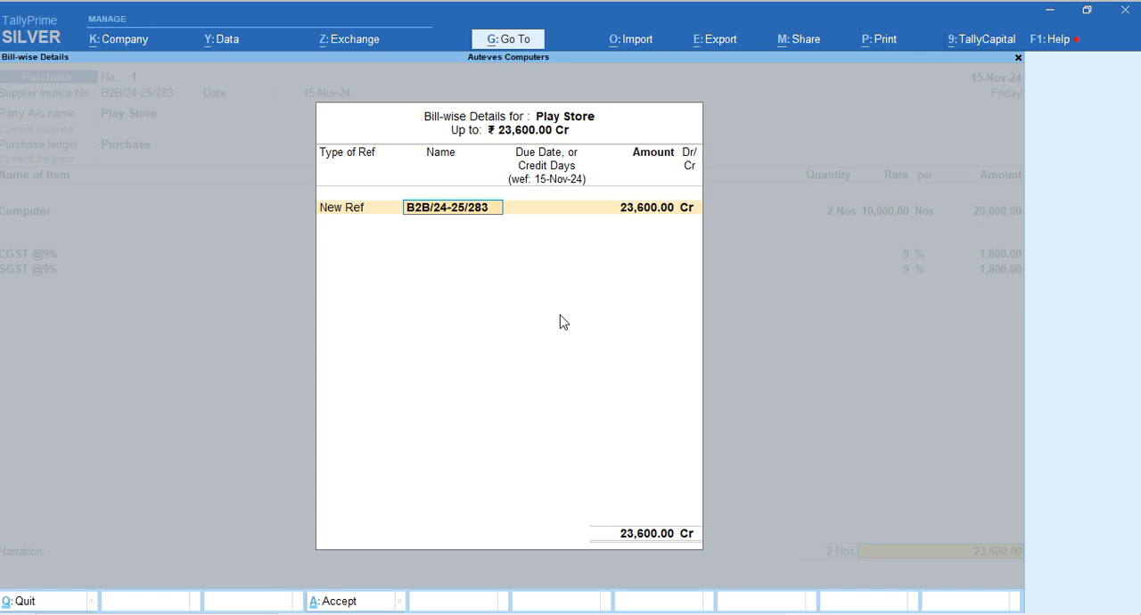
Accept the New Ref bill reference for 23,600.00 Cr, save the Play Store purchase voucher and leave voucher creation
{"action": "key", "text": "Return"}
{"action": "key", "text": "Return"}
{"action": "key", "text": "Return"}
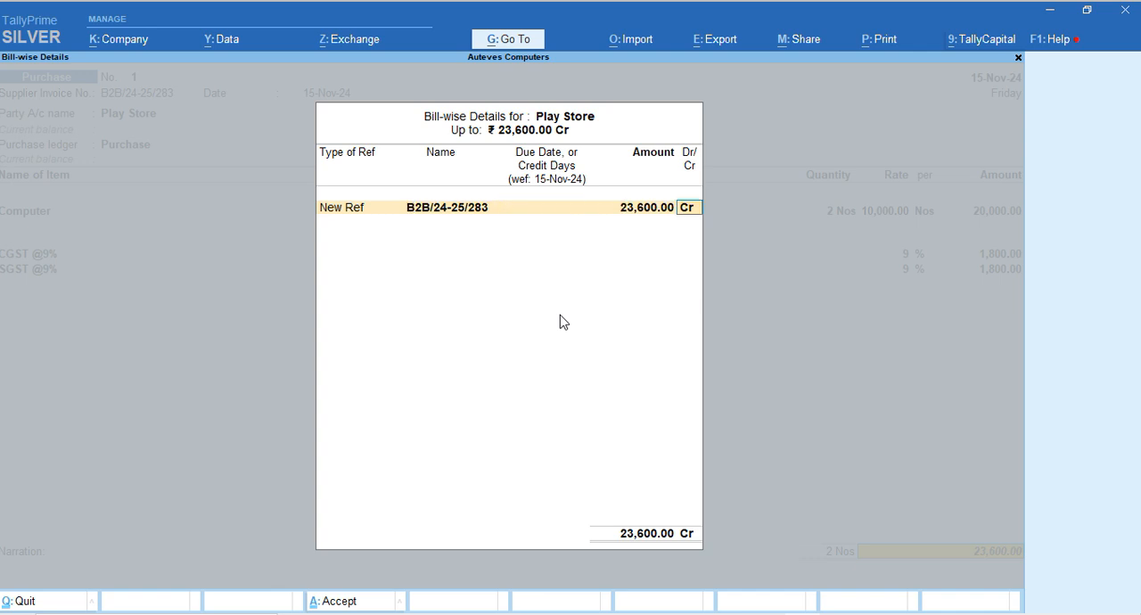
{"action": "key", "text": "Return"}
{"action": "key", "text": "Return"}
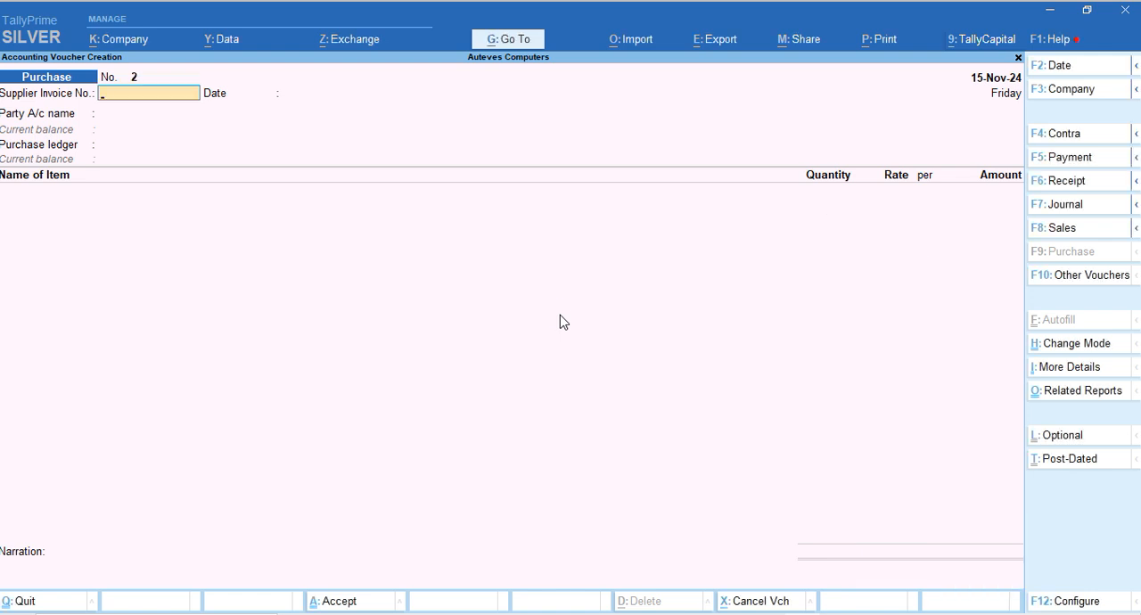
{"action": "key", "text": "Escape"}
{"action": "key", "text": "Return"}
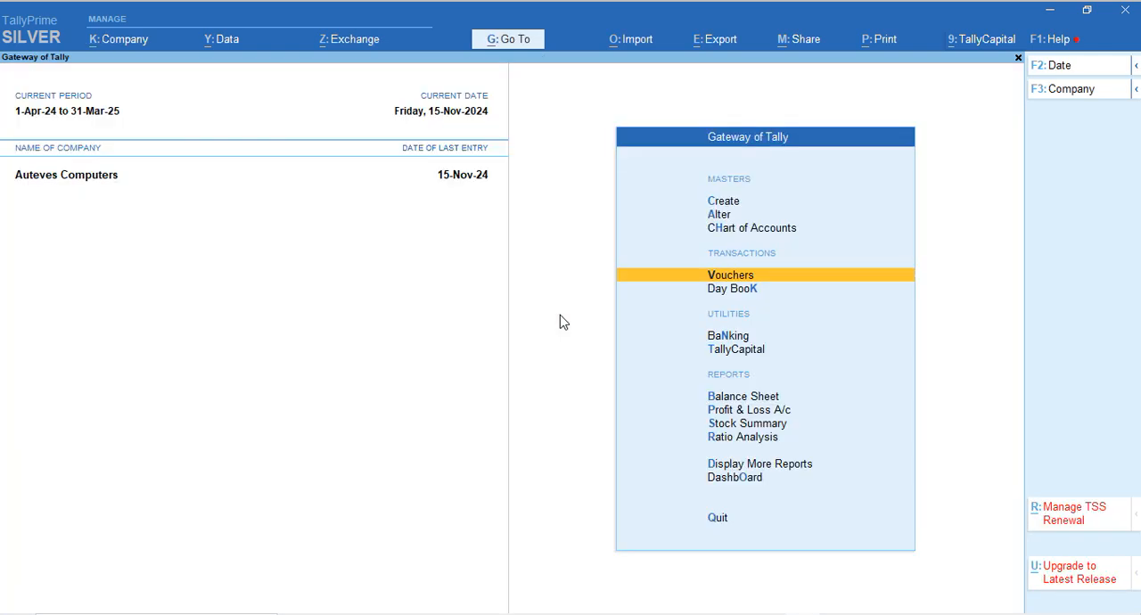
Open the Profit & Loss A/c in detailed view and examine the Purchase and Finished Product closing stock entries
{"action": "key", "text": "Down"}
{"action": "key", "text": "Down"}
{"action": "key", "text": "Down"}
{"action": "key", "text": "Down"}
{"action": "key", "text": "Down"}
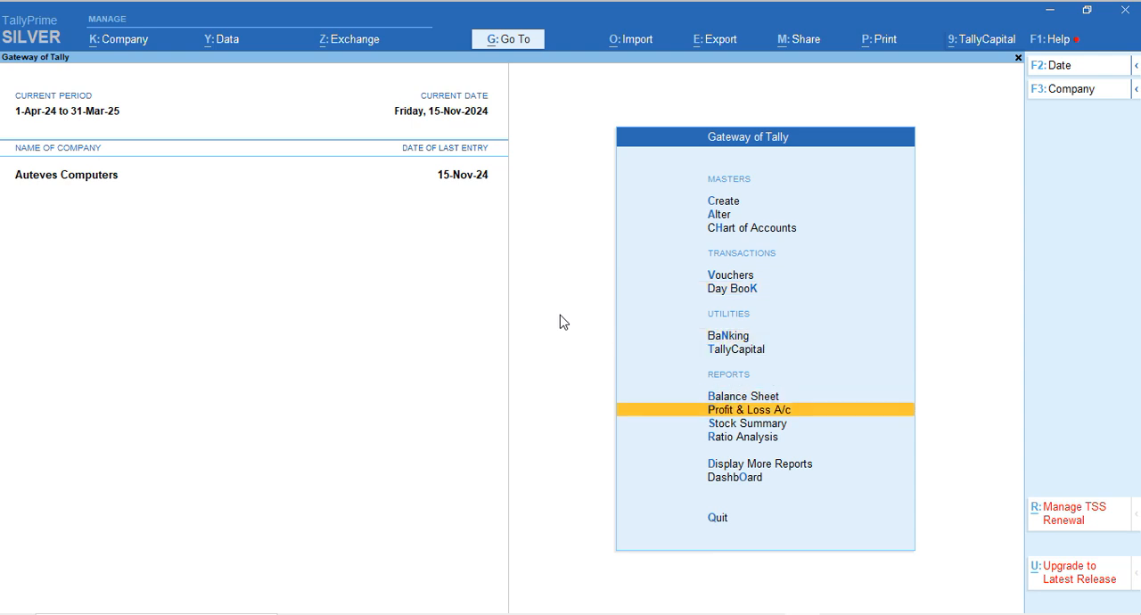
{"action": "key", "text": "Return"}
{"action": "key", "text": "alt+F5"}
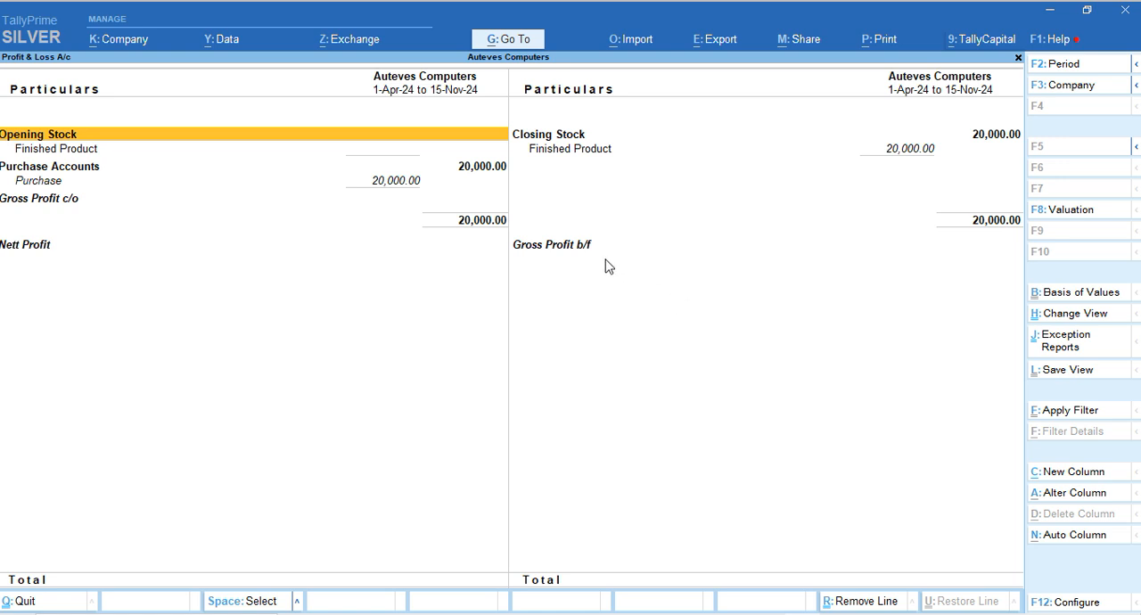
{"action": "left_click", "coordinate": [375, 182]}
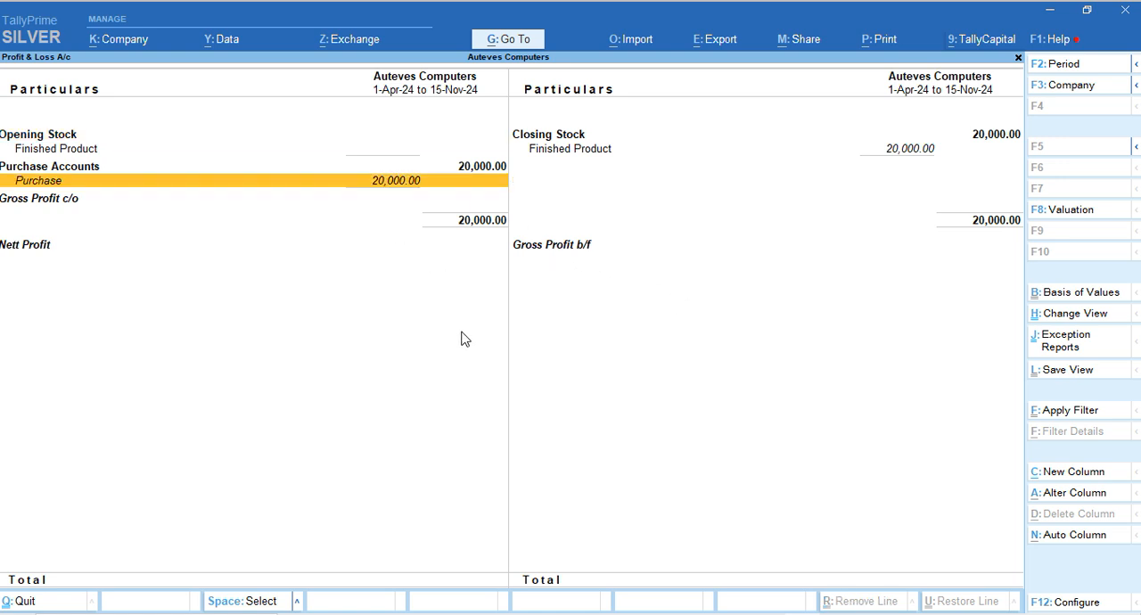
{"action": "key", "text": "Right"}
{"action": "key", "text": "Up"}
{"action": "key", "text": "Up"}
{"action": "key", "text": "Down"}
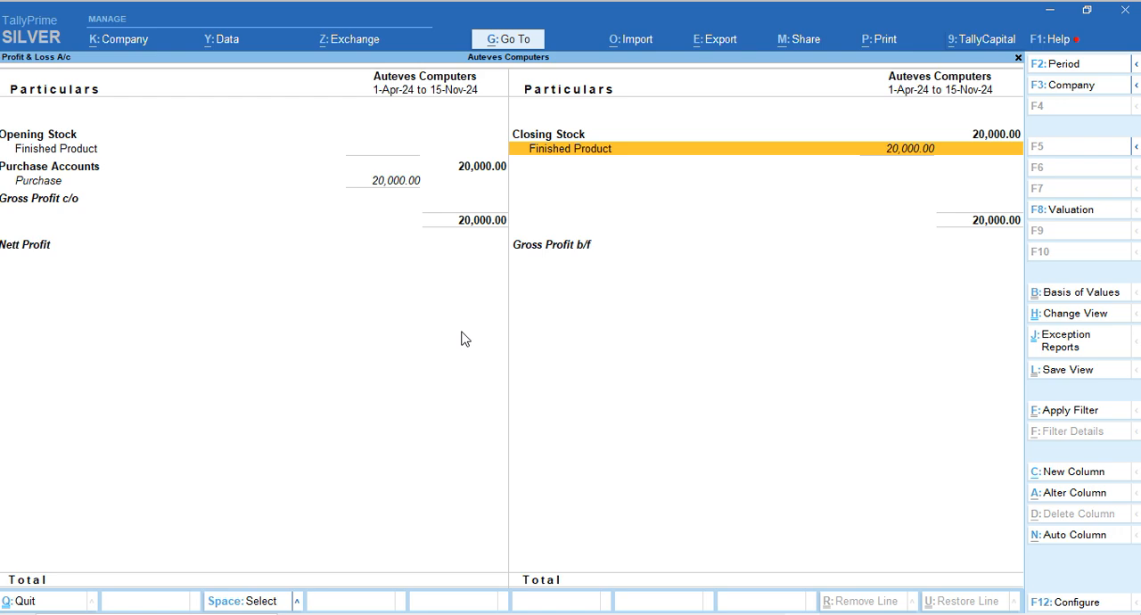
Check the Play store.pdf invoice's item, tax and total amounts against TallyPrime's Profit & Loss A/c, and close the report
{"action": "key", "text": "alt+Tab"}
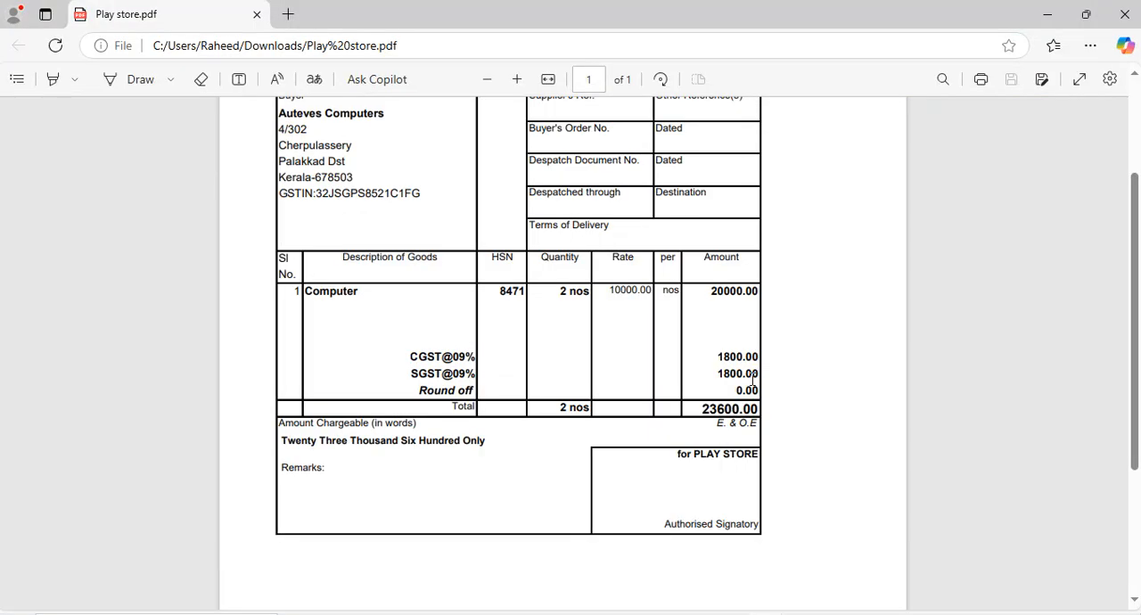
{"action": "scroll", "coordinate": [751, 378], "scroll_direction": "up", "scroll_amount": 3}
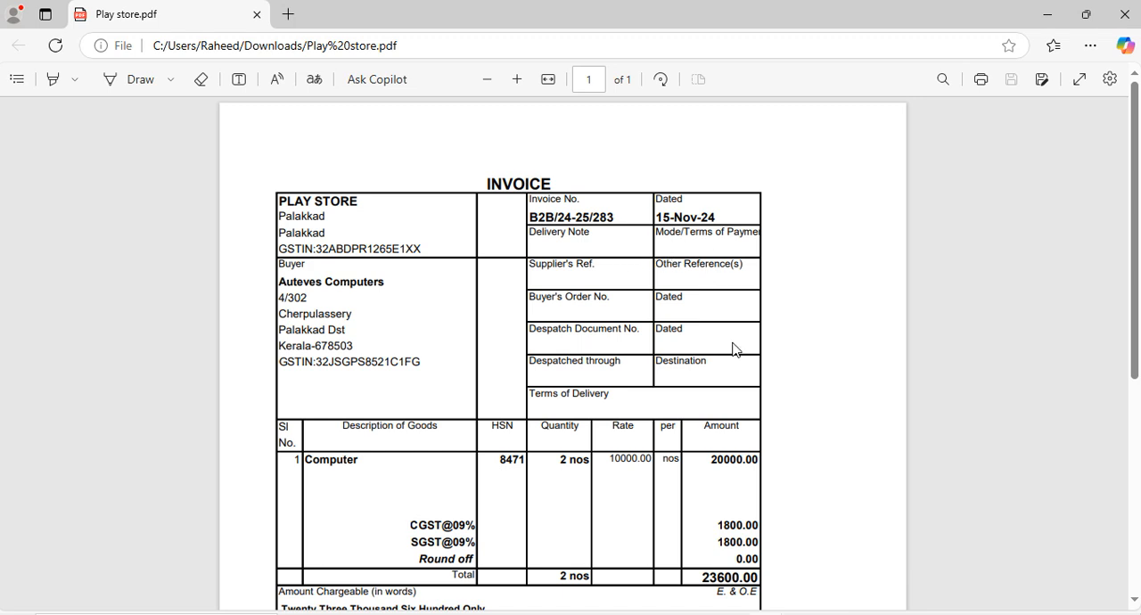
{"action": "scroll", "coordinate": [736, 357], "scroll_direction": "down", "scroll_amount": 3}
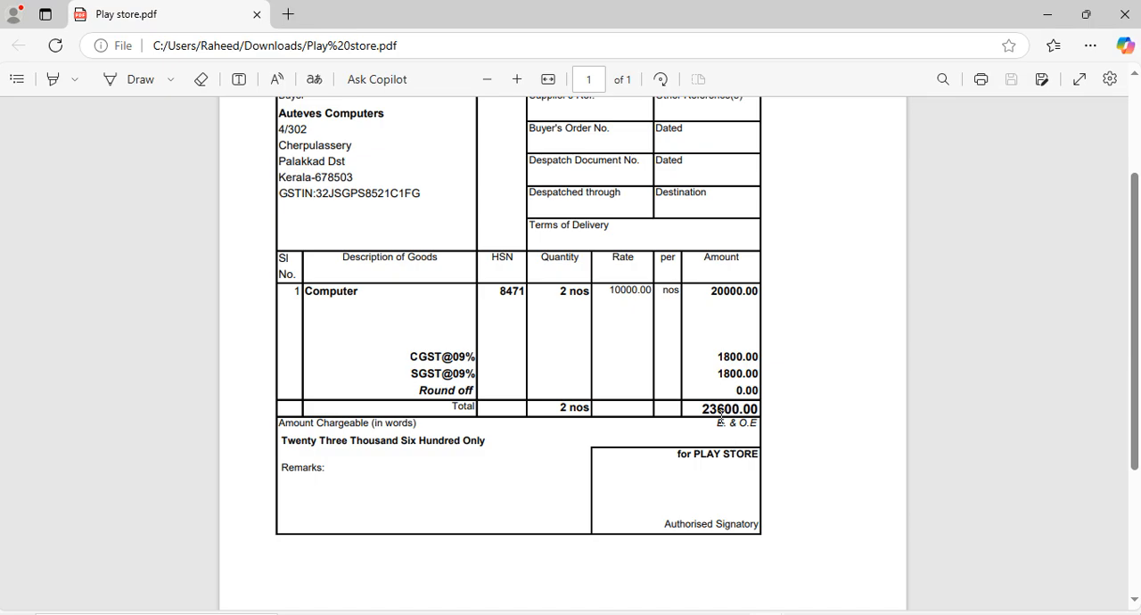
{"action": "key", "text": "alt+Tab"}
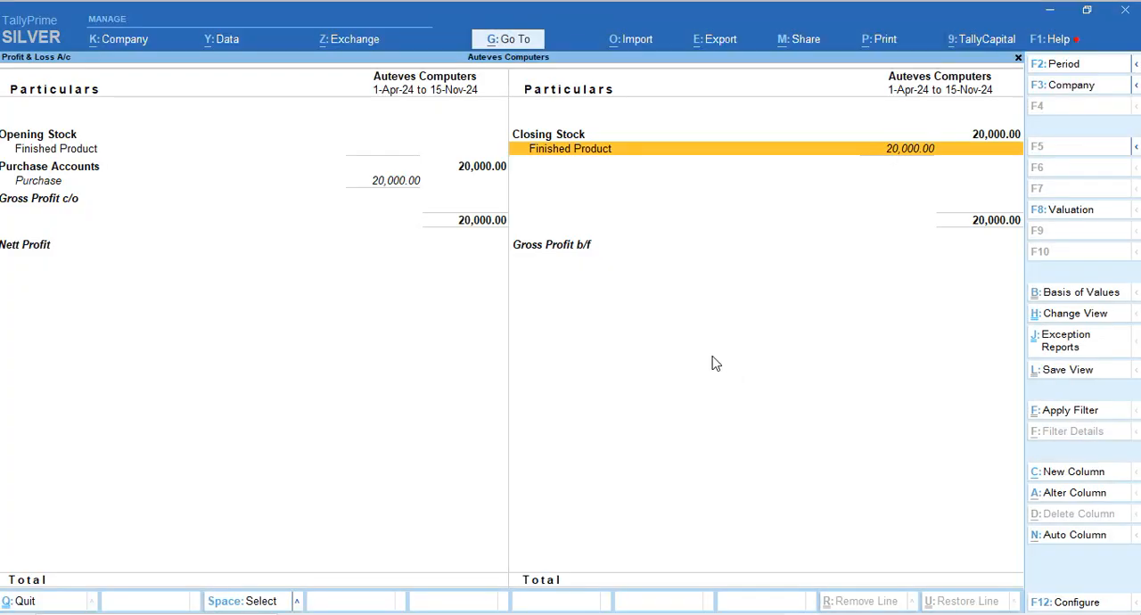
{"action": "key", "text": "Escape"}
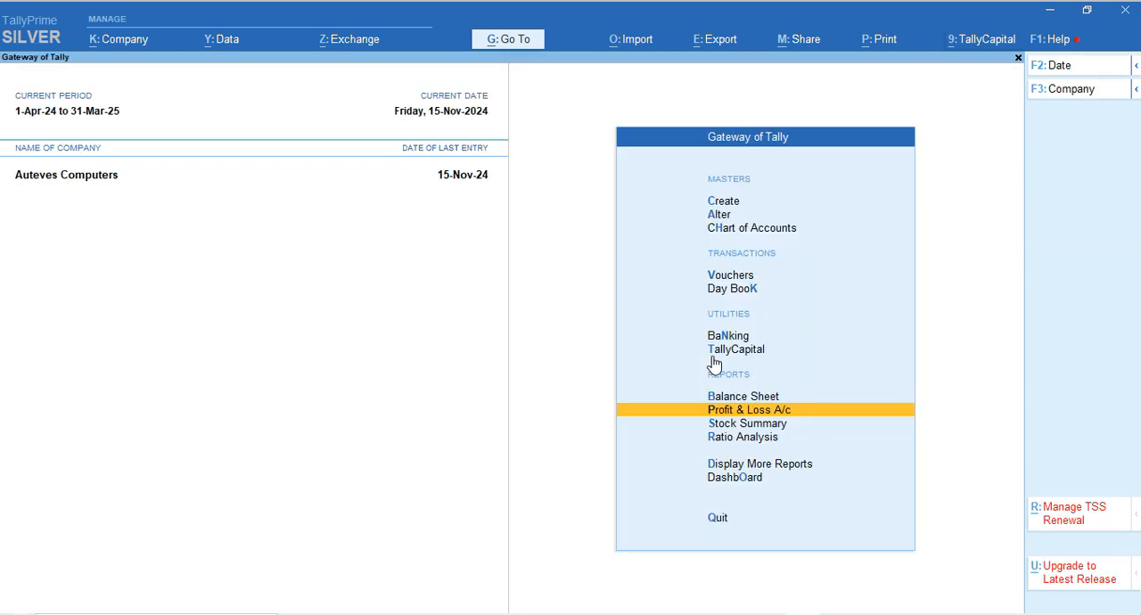
Open the Balance Sheet in detailed view and examine the entries under Capital Account, Current Assets and Current Liabilities
{"action": "key", "text": "Up"}
{"action": "key", "text": "Return"}
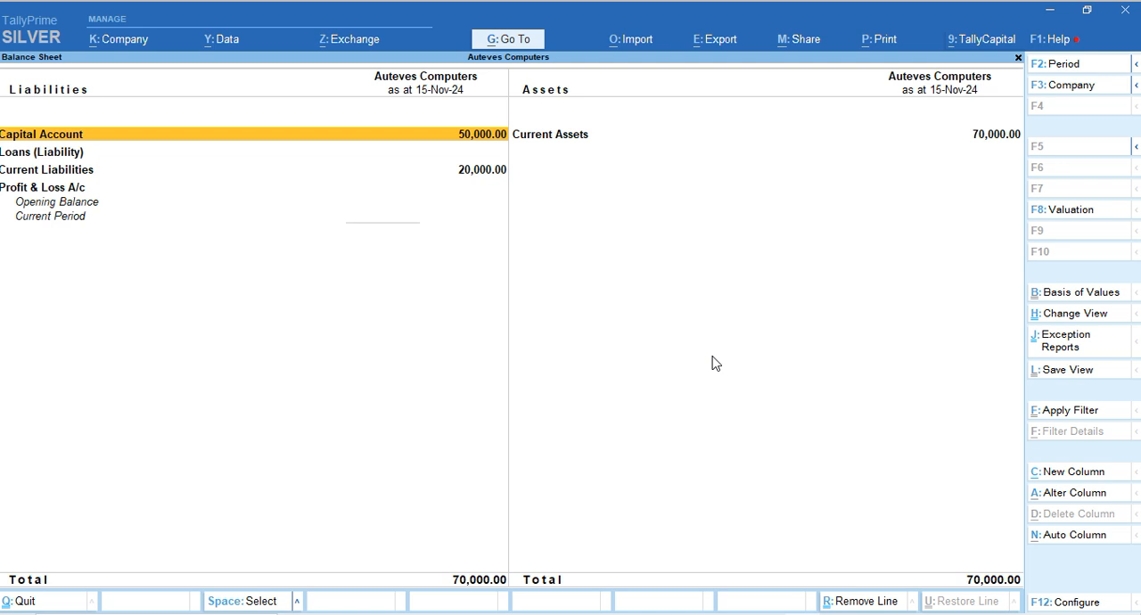
{"action": "key", "text": "alt+F5"}
{"action": "key", "text": "Down"}
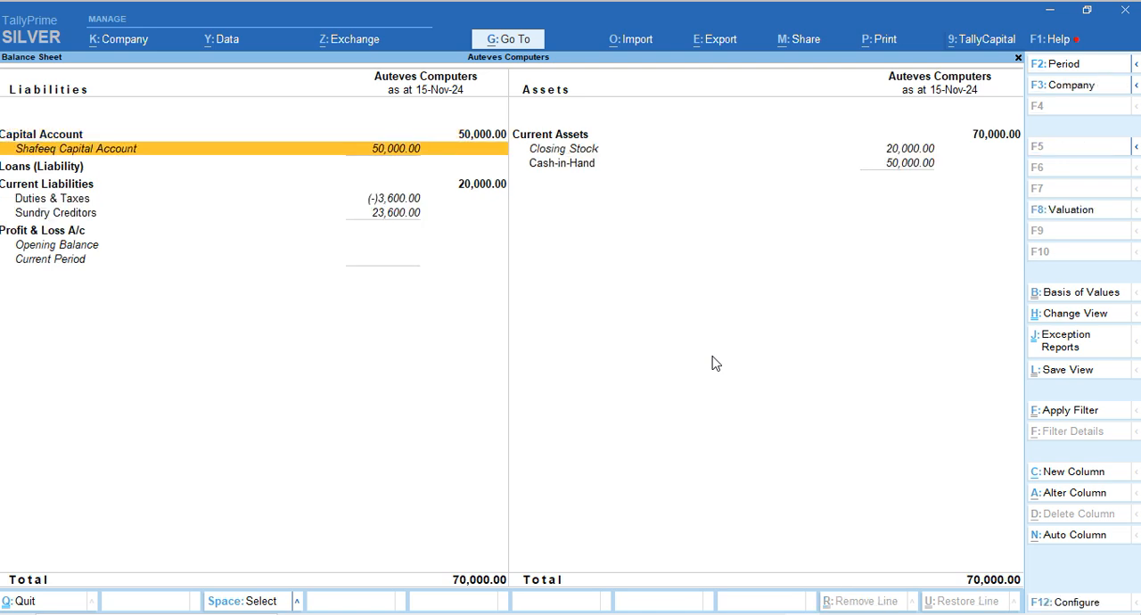
{"action": "key", "text": "Right"}
{"action": "key", "text": "Down"}
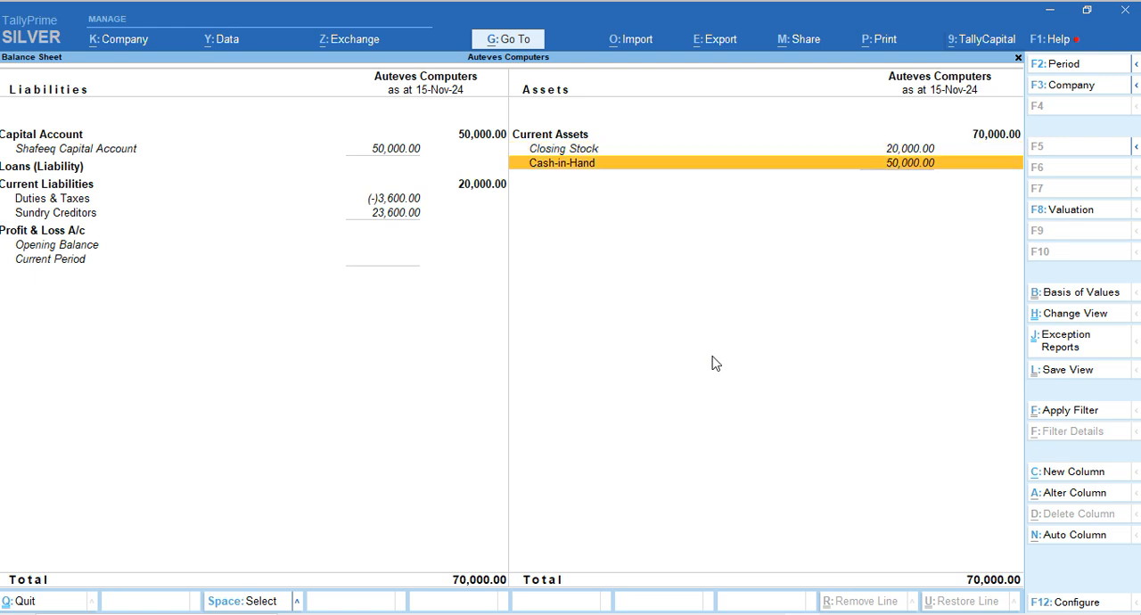
{"action": "key", "text": "Left"}
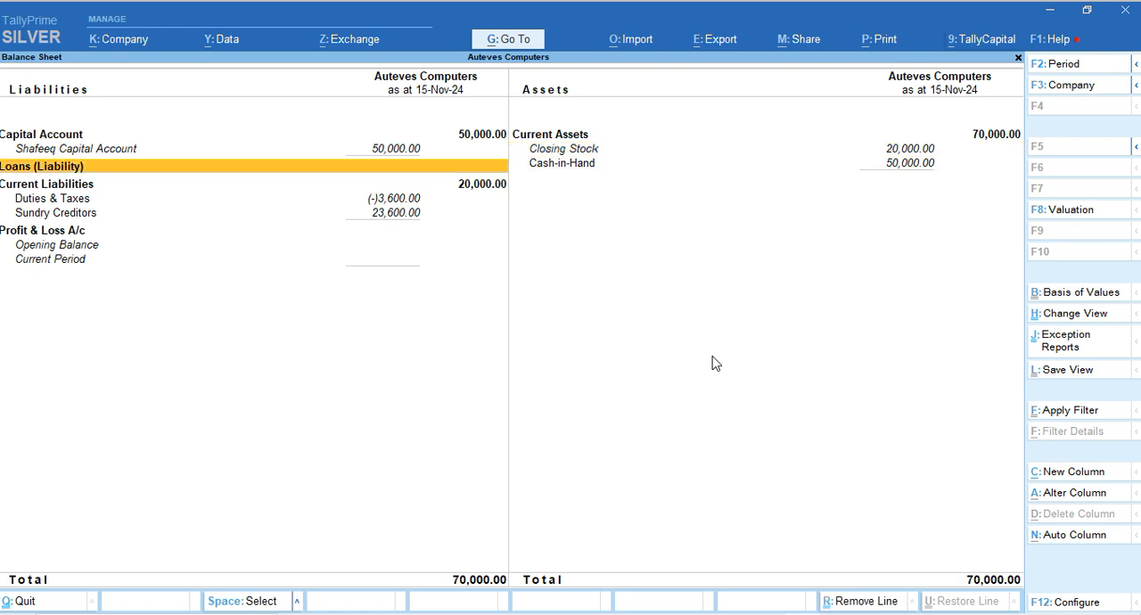
{"action": "key", "text": "Down"}
{"action": "key", "text": "Down"}
{"action": "key", "text": "Down"}
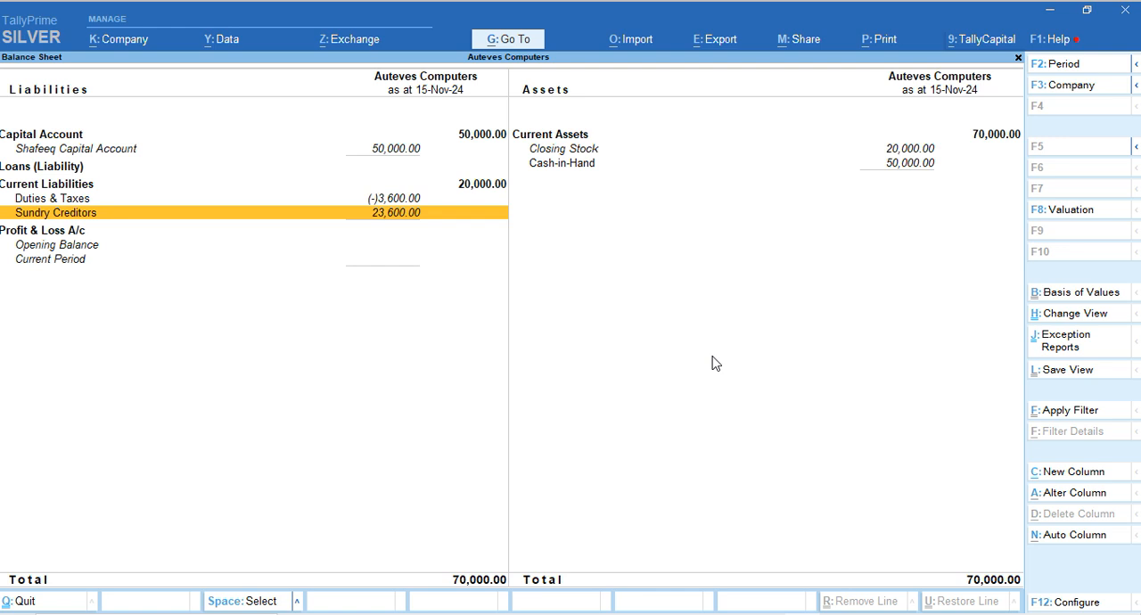
Drill into Sundry Creditors to review the Play Store balance, and return to inspect the Duties & Taxes line
{"action": "key", "text": "Return"}
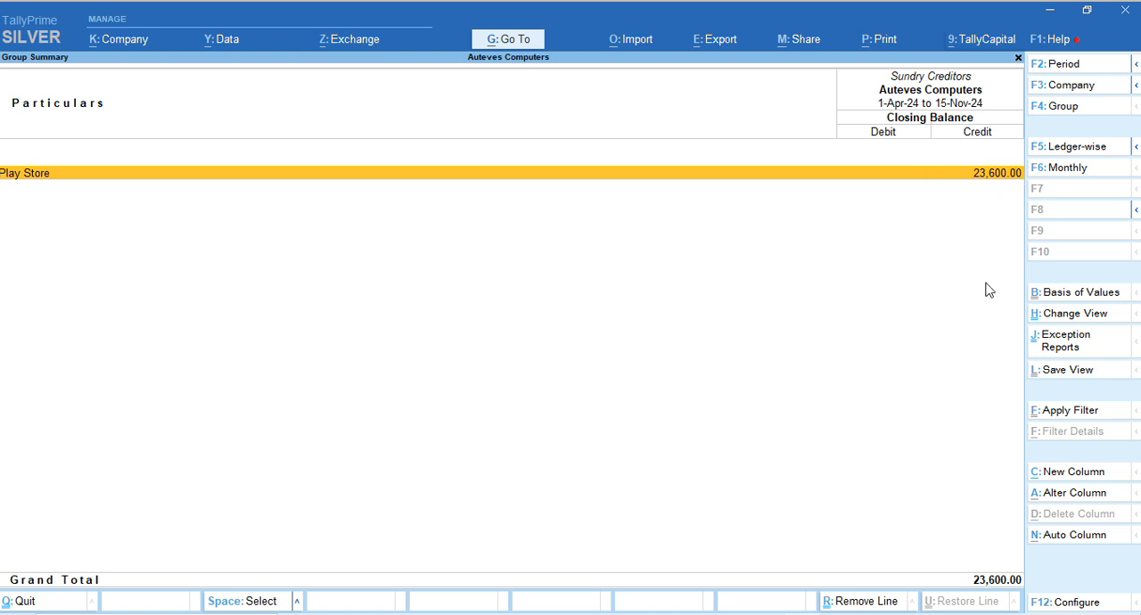
{"action": "key", "text": "Escape"}
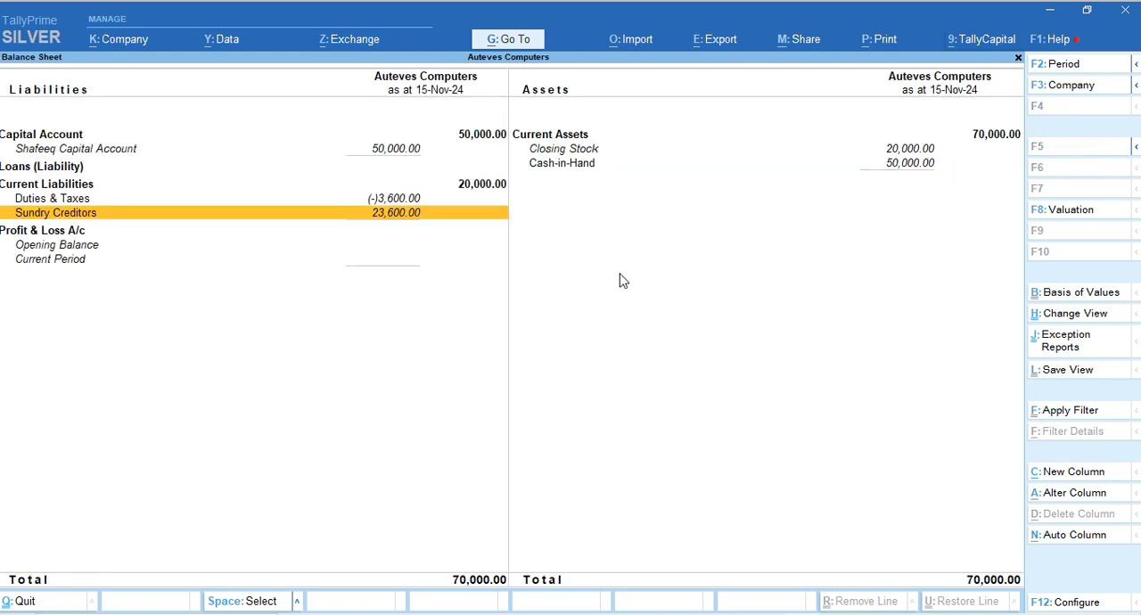
{"action": "left_click", "coordinate": [396, 203]}
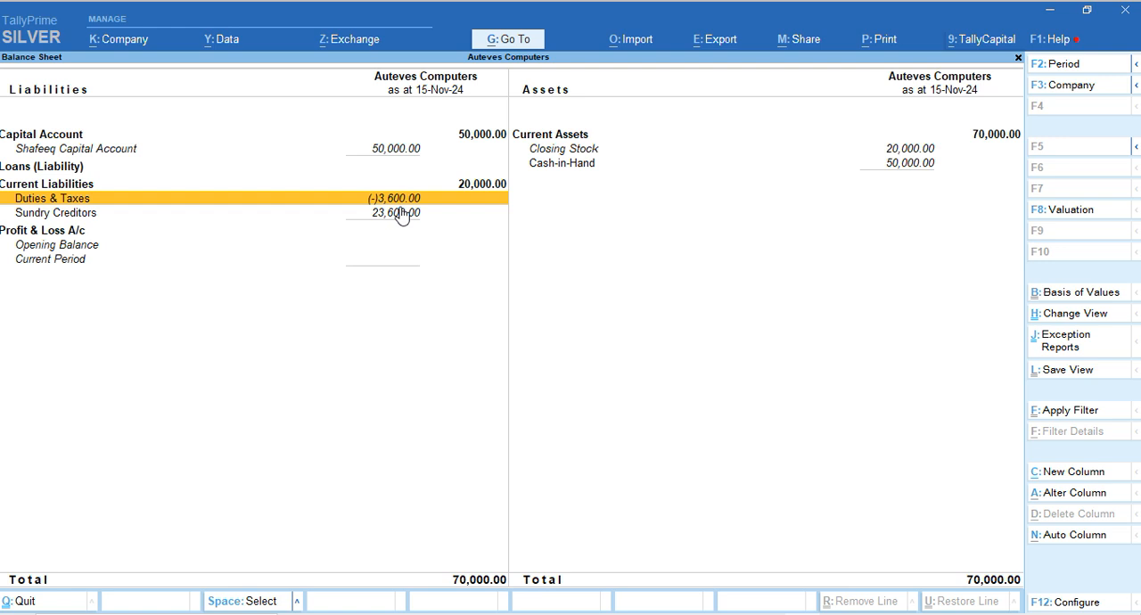
Drill down from Closing Stock through Finished Product to the Computer stock item, and return to the Gateway of Tally
{"action": "double_click", "coordinate": [607, 150]}
{"action": "key", "text": "Escape"}
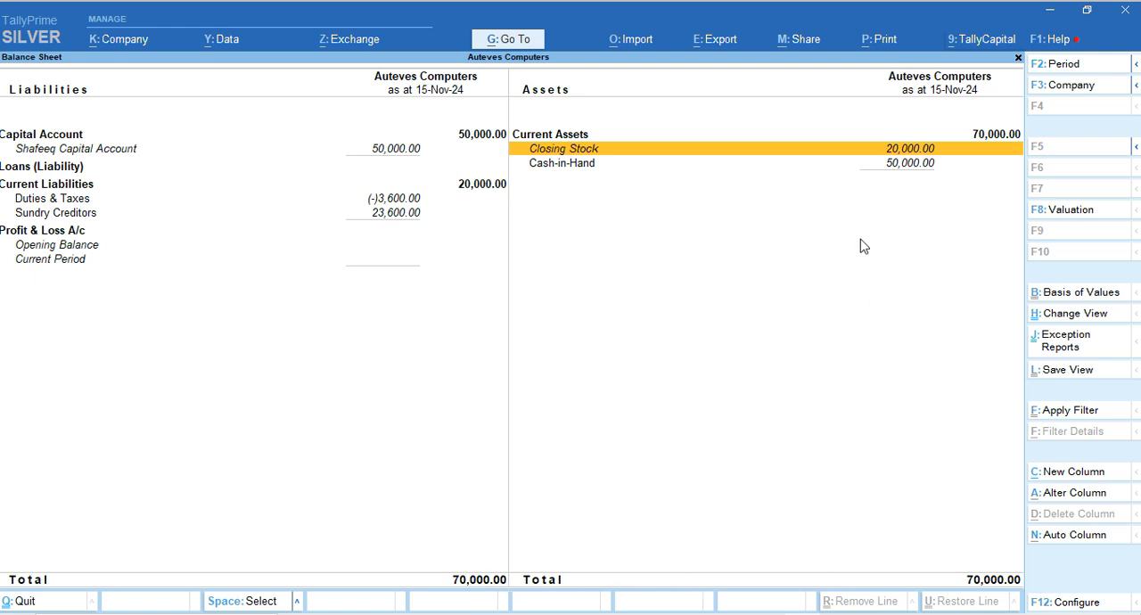
{"action": "key", "text": "Return"}
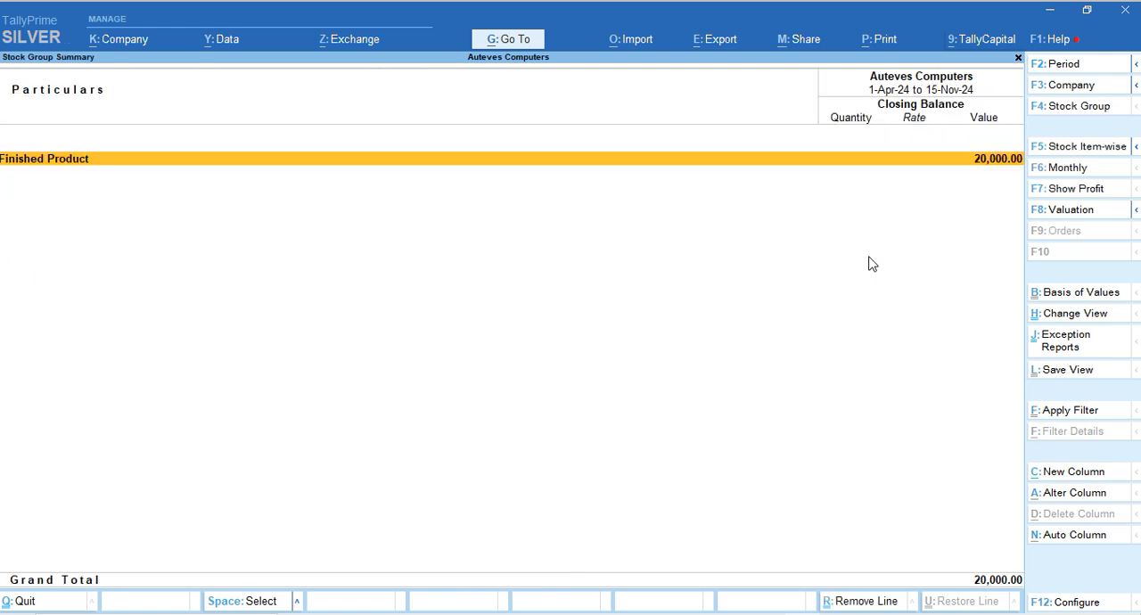
{"action": "key", "text": "Return"}
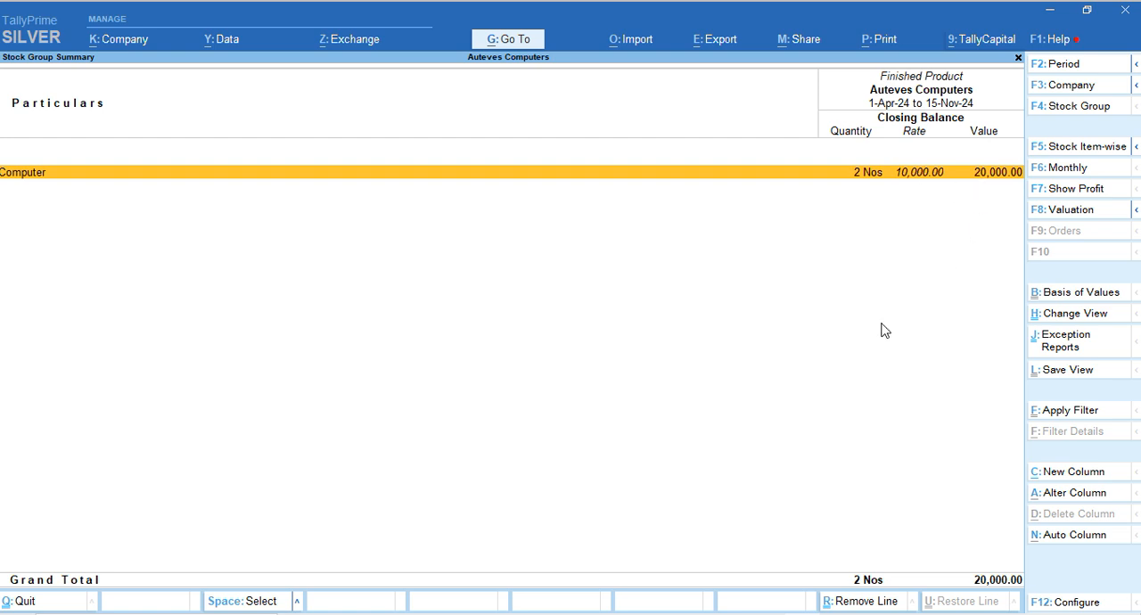
{"action": "key", "text": "Escape"}
{"action": "key", "text": "Escape"}
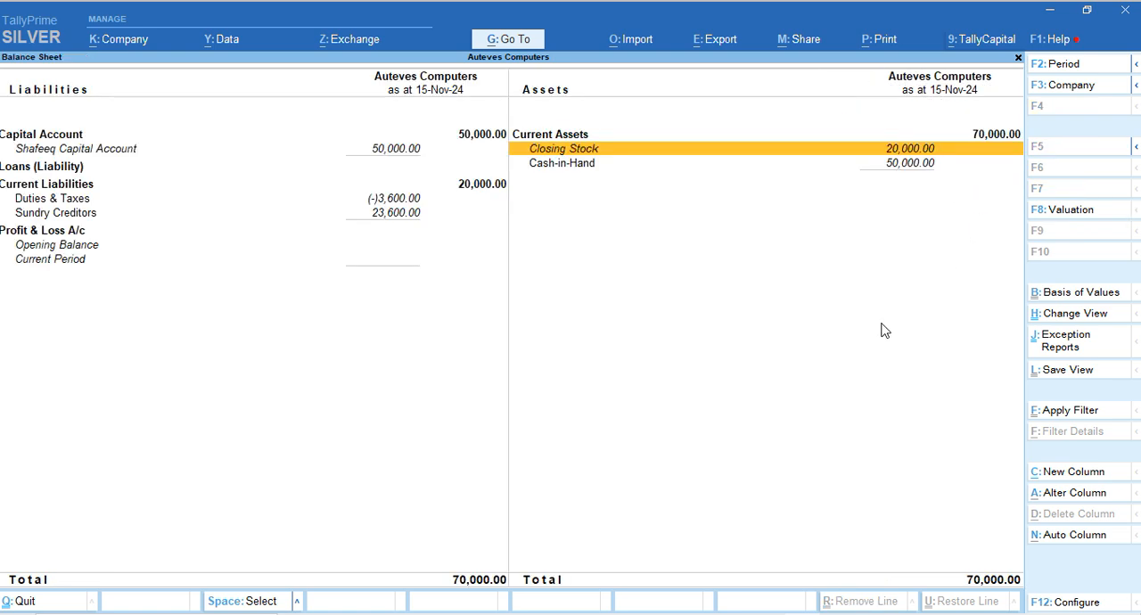
{"action": "key", "text": "Escape"}
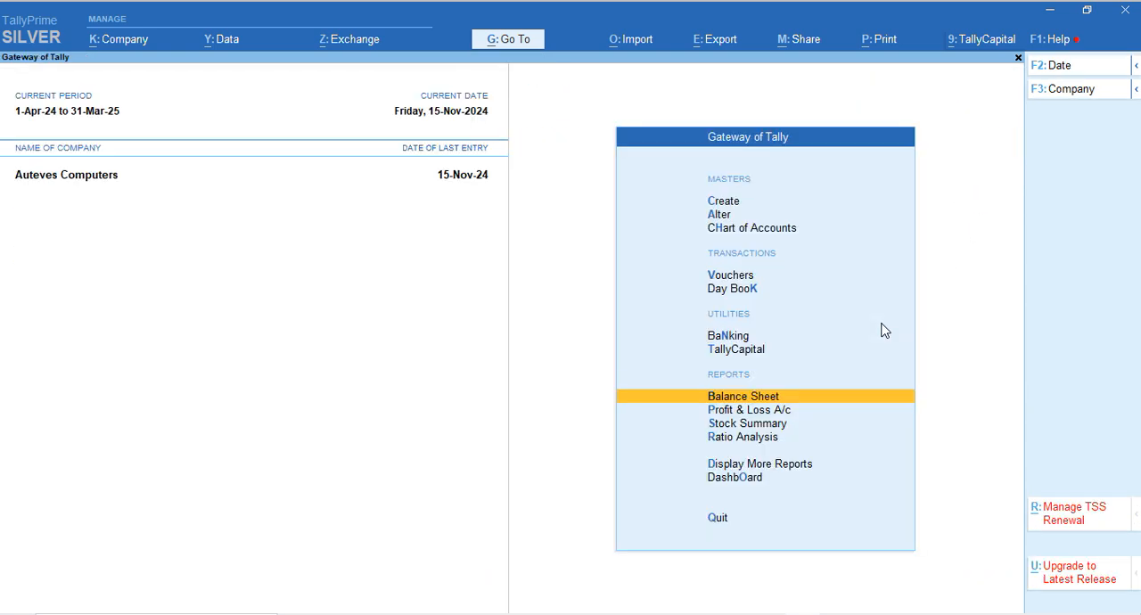
{"action": "left_click", "coordinate": [1053, 610]}
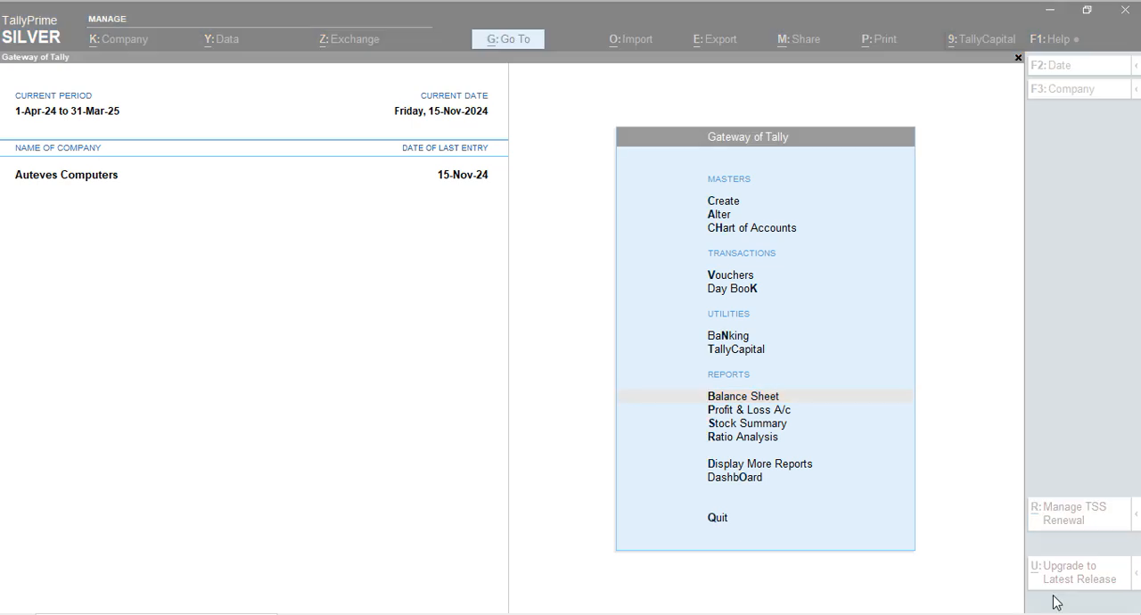
{"action": "left_click", "coordinate": [989, 378]}
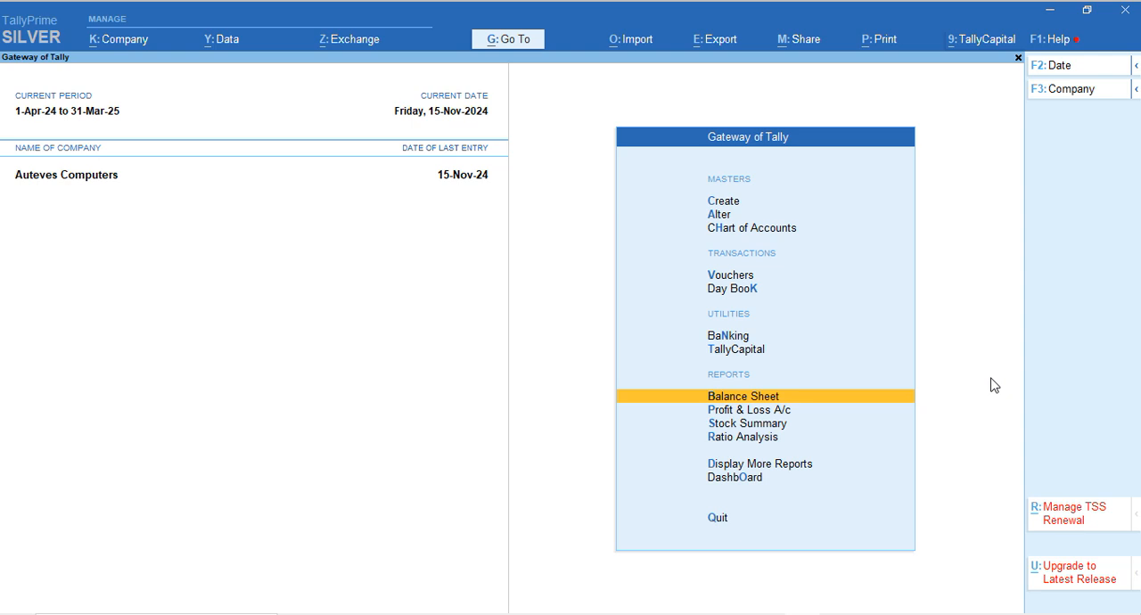
{"action": "key", "text": "Up"}
{"action": "key", "text": "Up"}
{"action": "key", "text": "Up"}
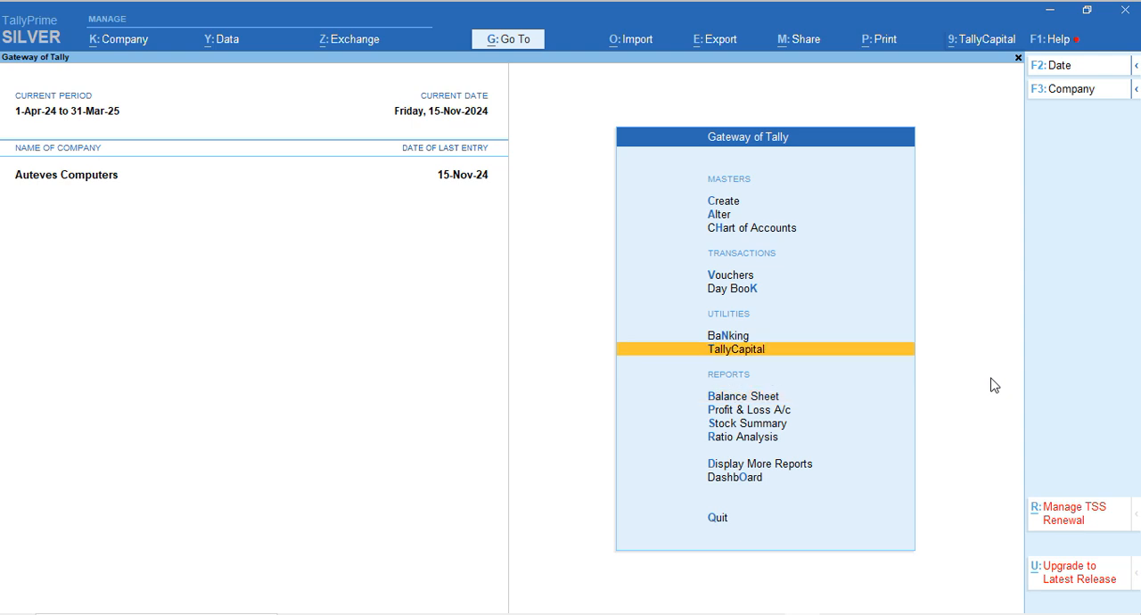
{"action": "key", "text": "Up"}
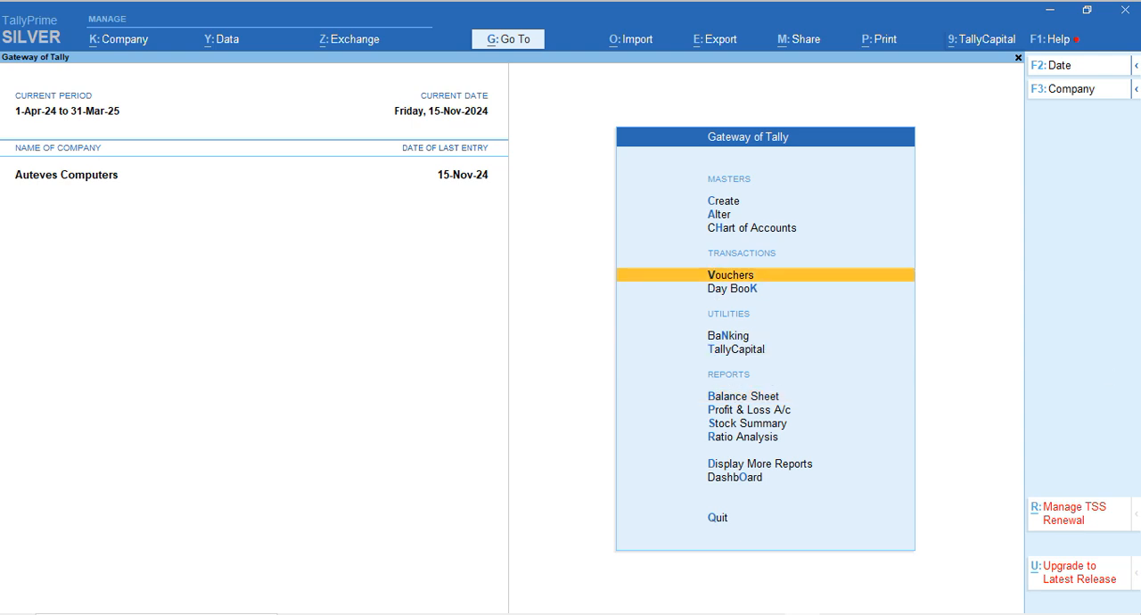
{"action": "key", "text": "Return"}
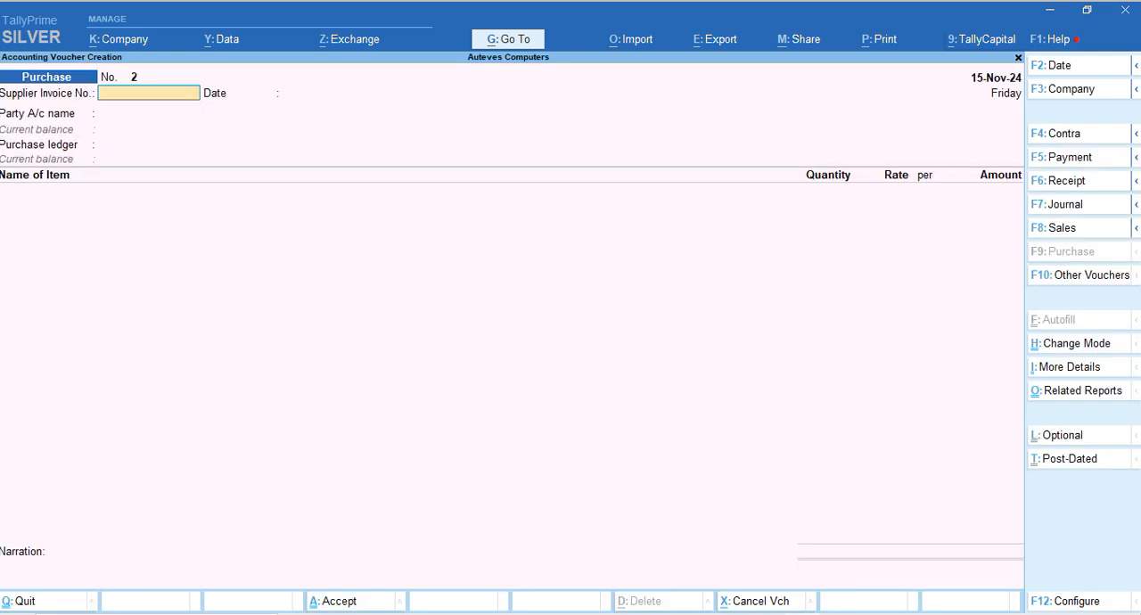
{"action": "key", "text": "Escape"}
{"action": "key", "text": "Return"}
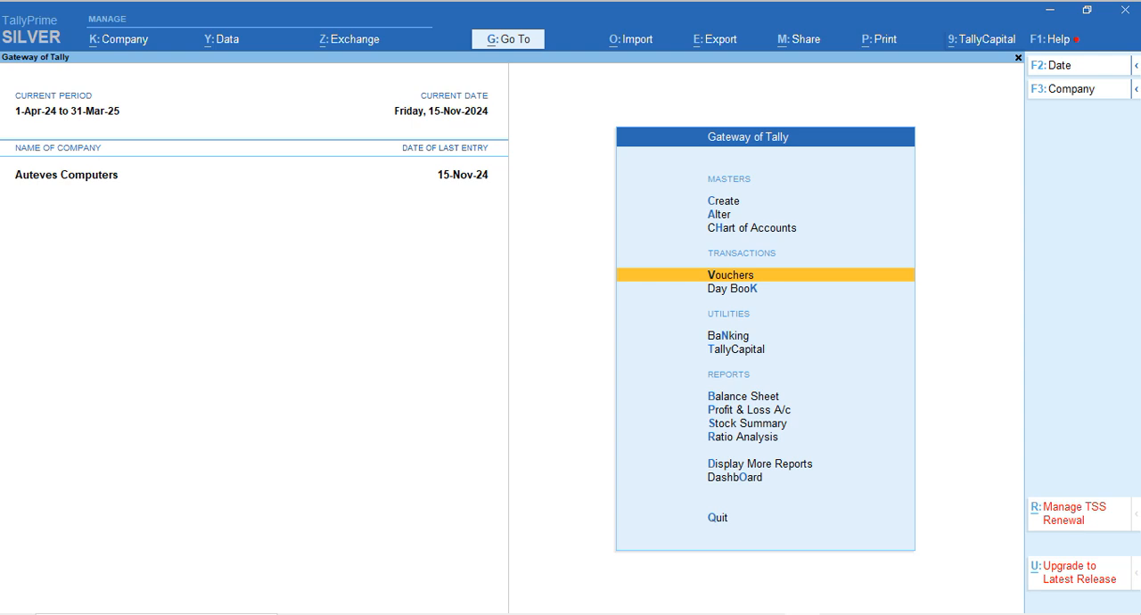
Start a Payment voucher from the Cash account and enter Play Store with an amount of 10,000
{"action": "key", "text": "Return"}
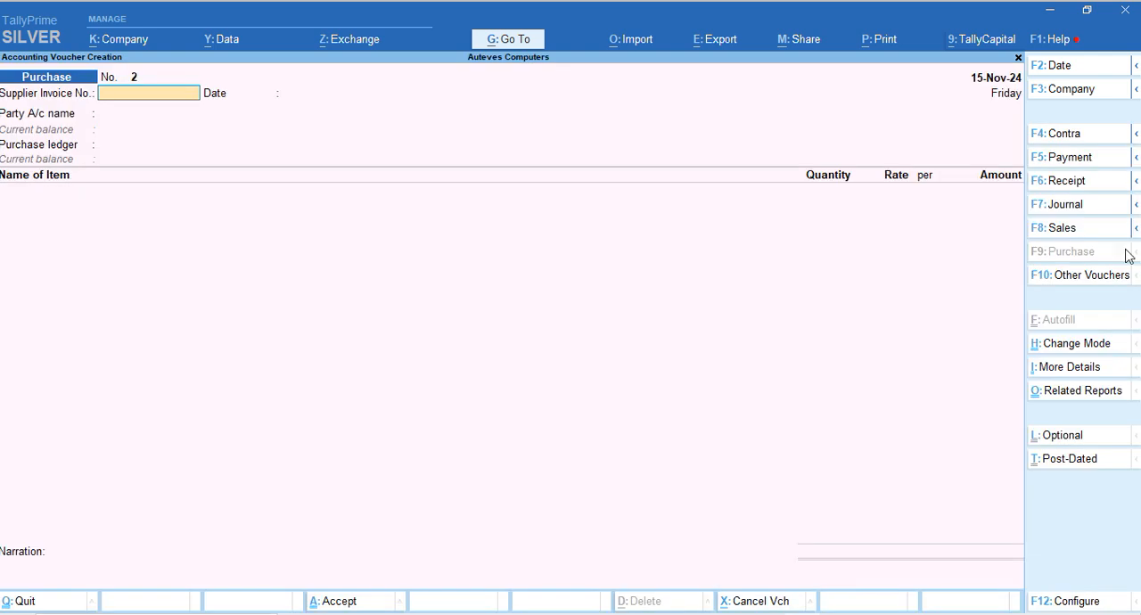
{"action": "left_click", "coordinate": [1068, 164]}
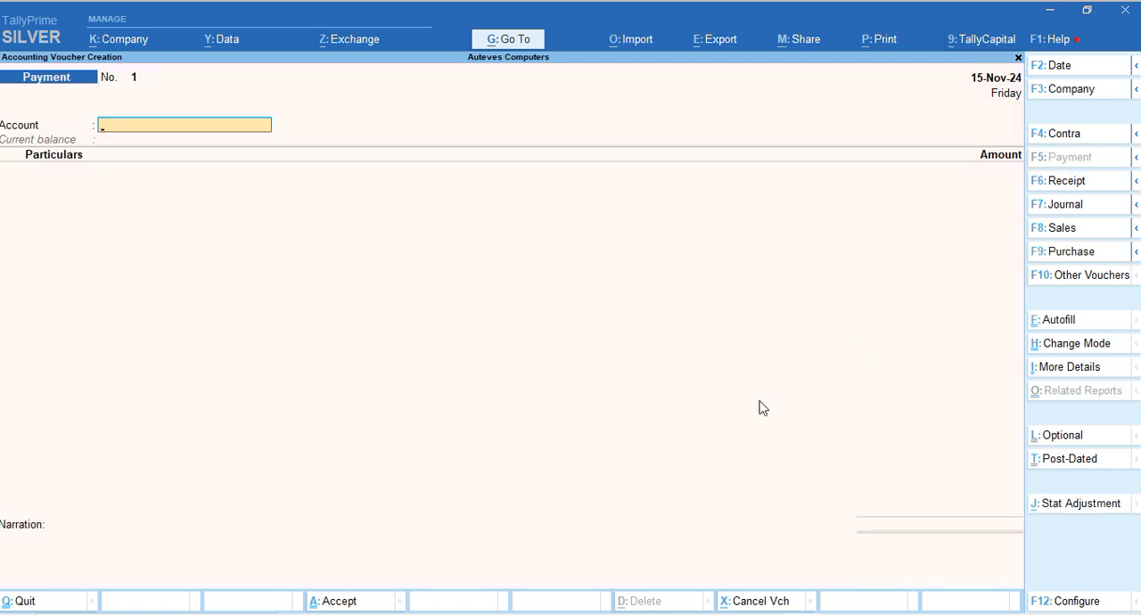
{"action": "key", "text": "Return"}
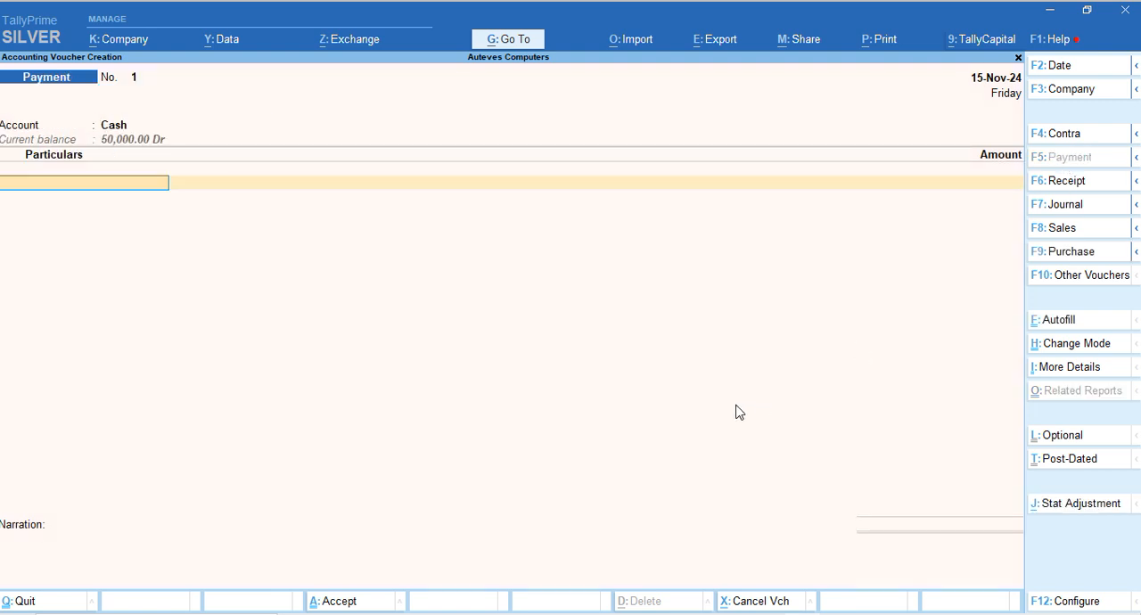
{"action": "type", "text": "Play"}
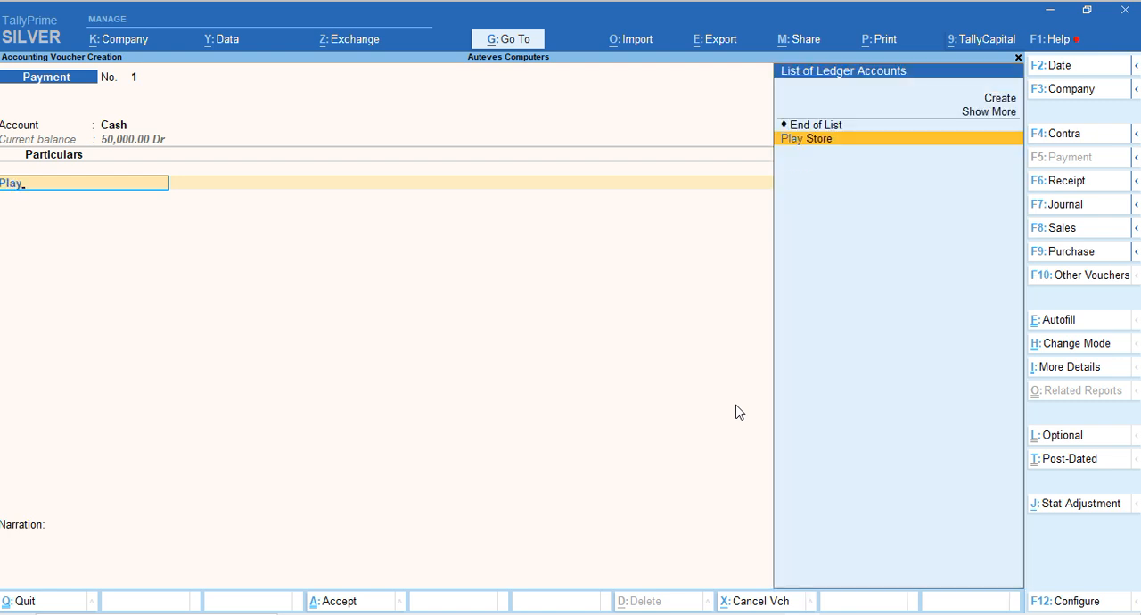
{"action": "key", "text": "Return"}
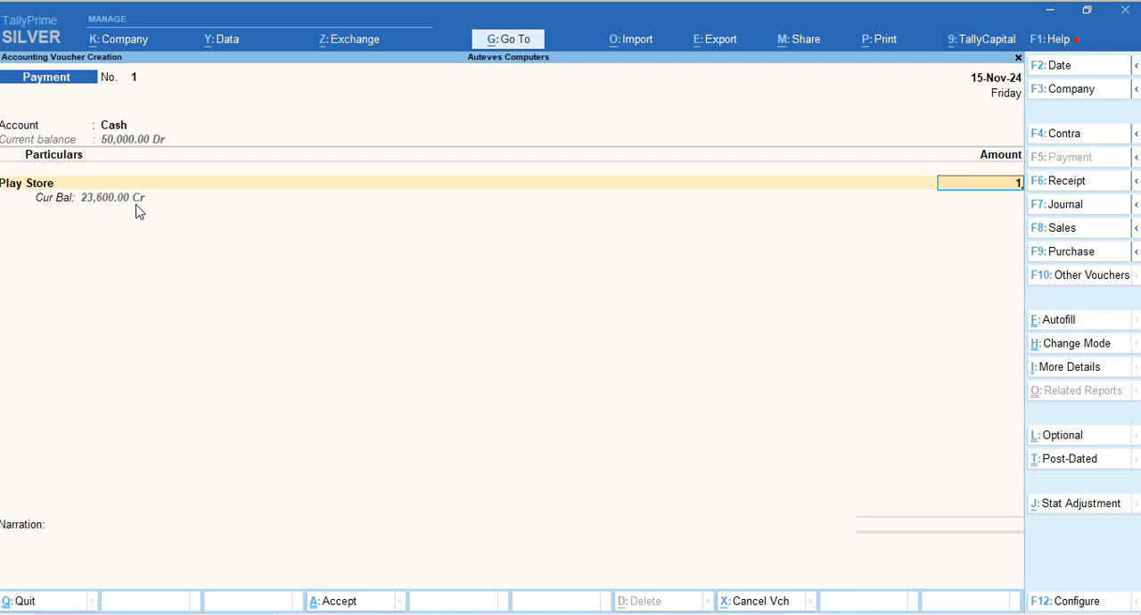
{"action": "type", "text": "0000"}
{"action": "key", "text": "Return"}
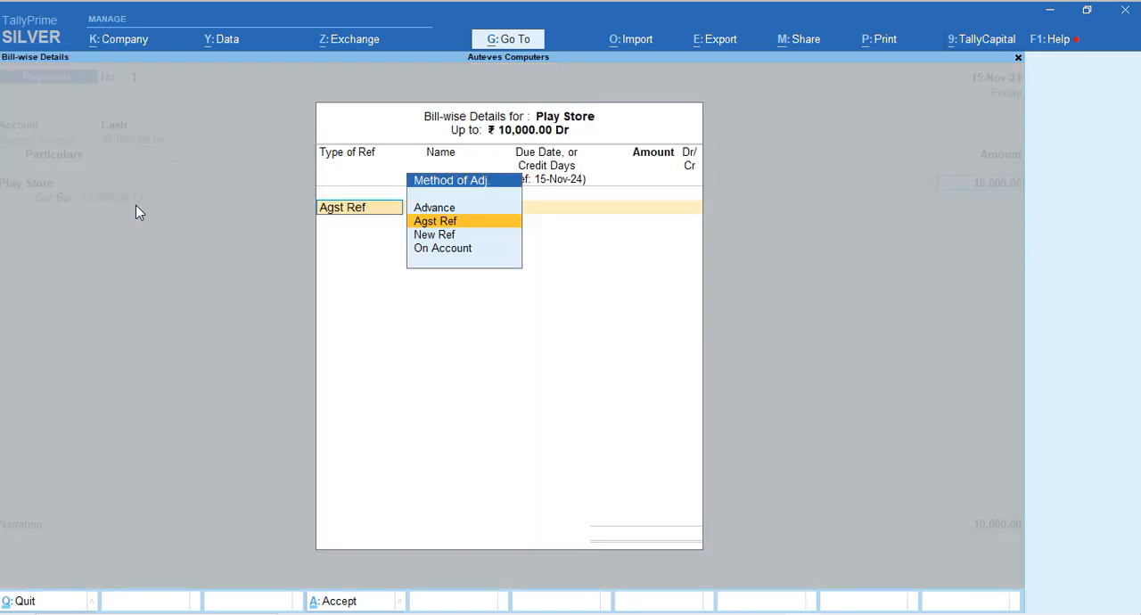
Allocate the payment as Agst Ref to Play Store's pending bill, save the voucher and return to the Gateway of Tally
{"action": "key", "text": "Return"}
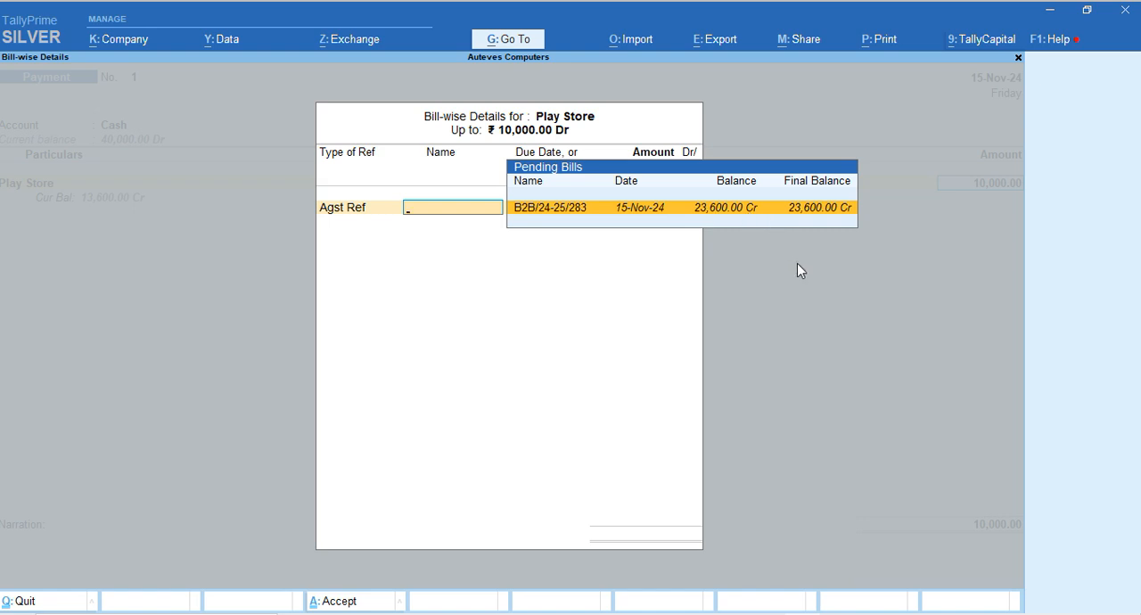
{"action": "key", "text": "Return"}
{"action": "key", "text": "Return"}
{"action": "key", "text": "Return"}
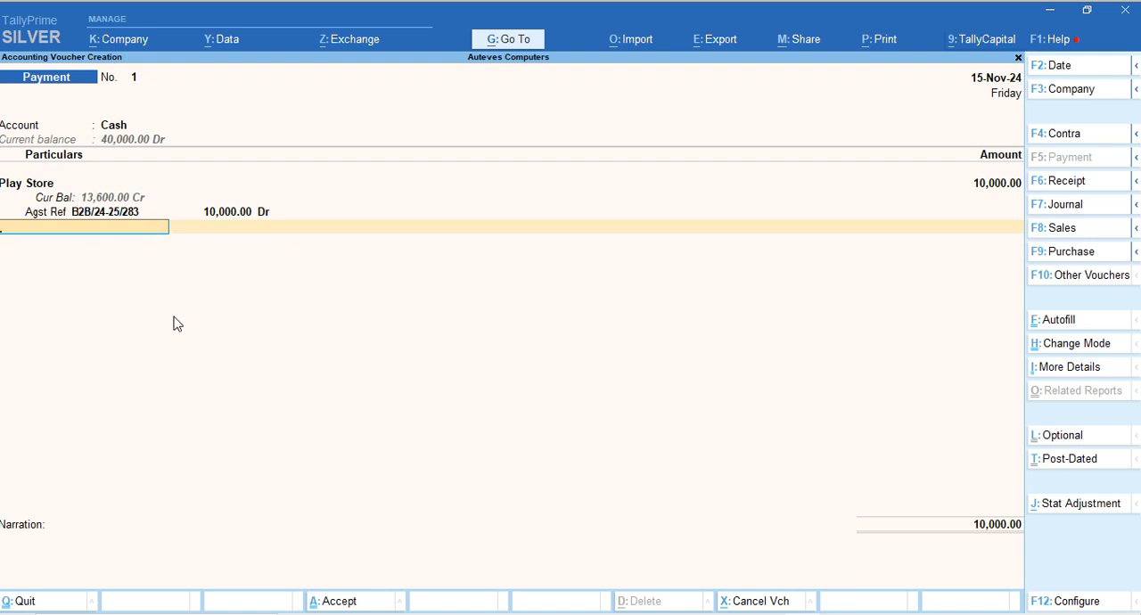
{"action": "key", "text": "Return"}
{"action": "key", "text": "Return"}
{"action": "key", "text": "Return"}
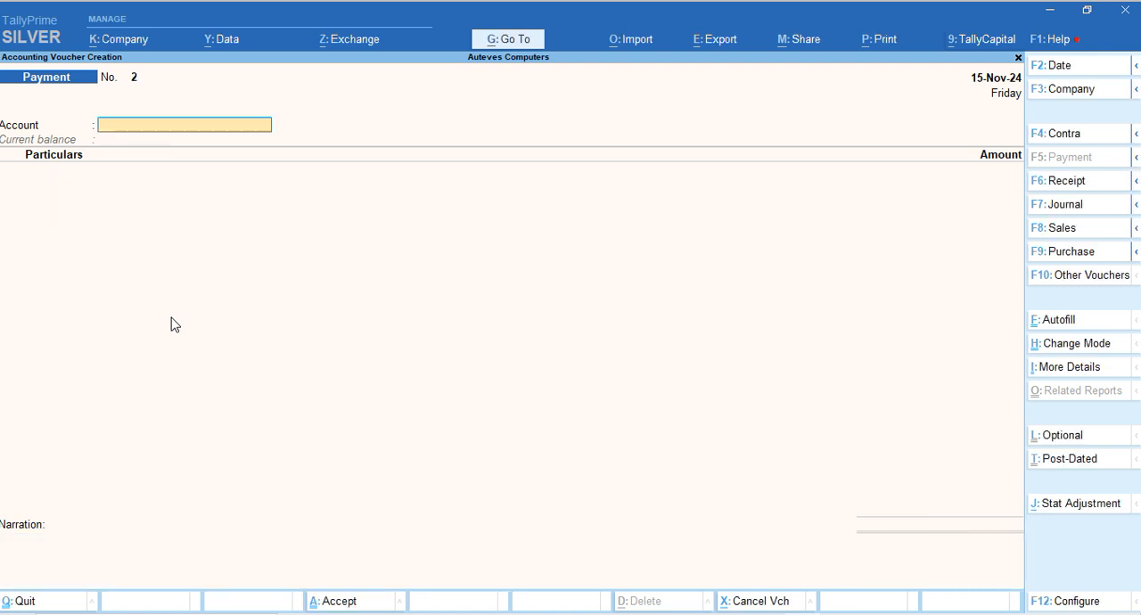
{"action": "key", "text": "Escape"}
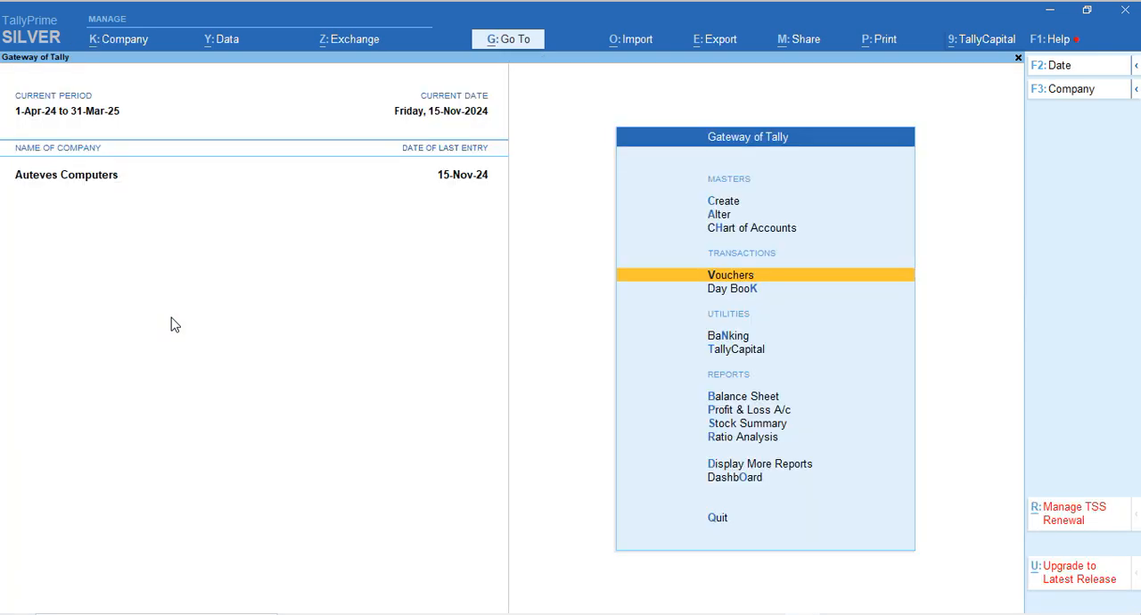
Open the Balance Sheet in detailed view and check the Cash-in-Hand line under Current Assets
{"action": "key", "text": "b"}
{"action": "key", "text": "alt+F5"}
{"action": "key", "text": "Right"}
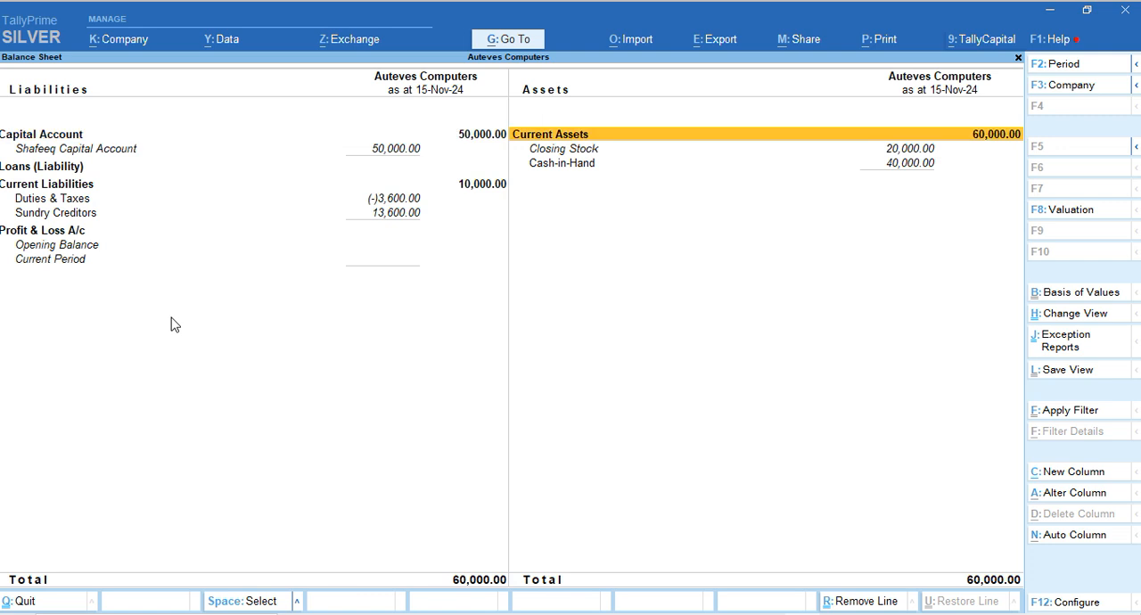
{"action": "key", "text": "Down"}
{"action": "key", "text": "Down"}
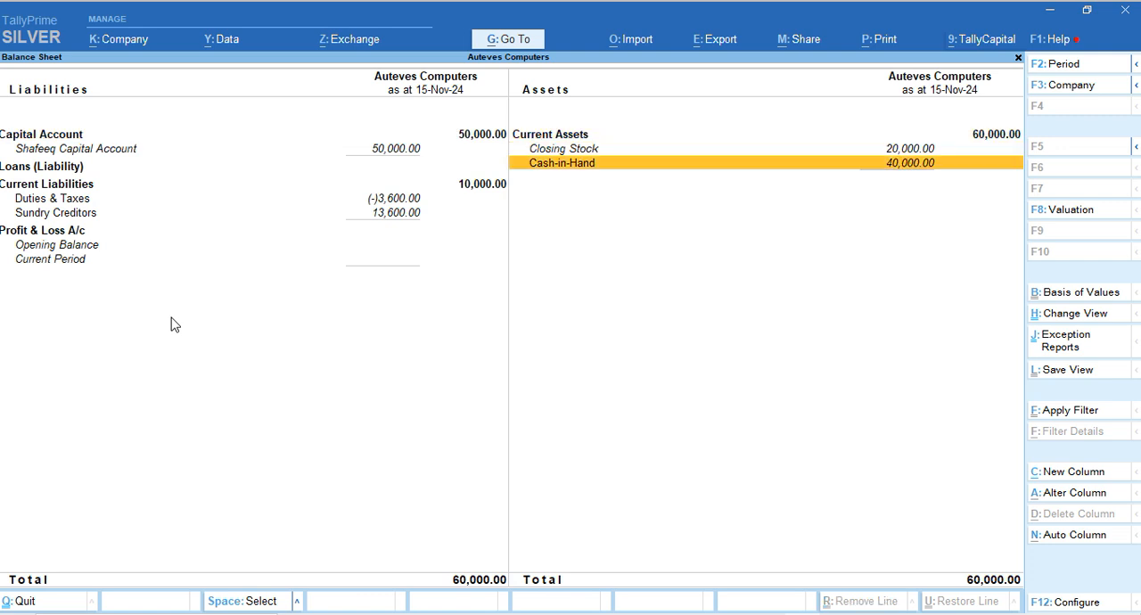
Drill into Sundry Creditors to check the remaining Play Store balance, and return to the Gateway of Tally
{"action": "key", "text": "Left"}
{"action": "key", "text": "Down"}
{"action": "key", "text": "Down"}
{"action": "key", "text": "Down"}
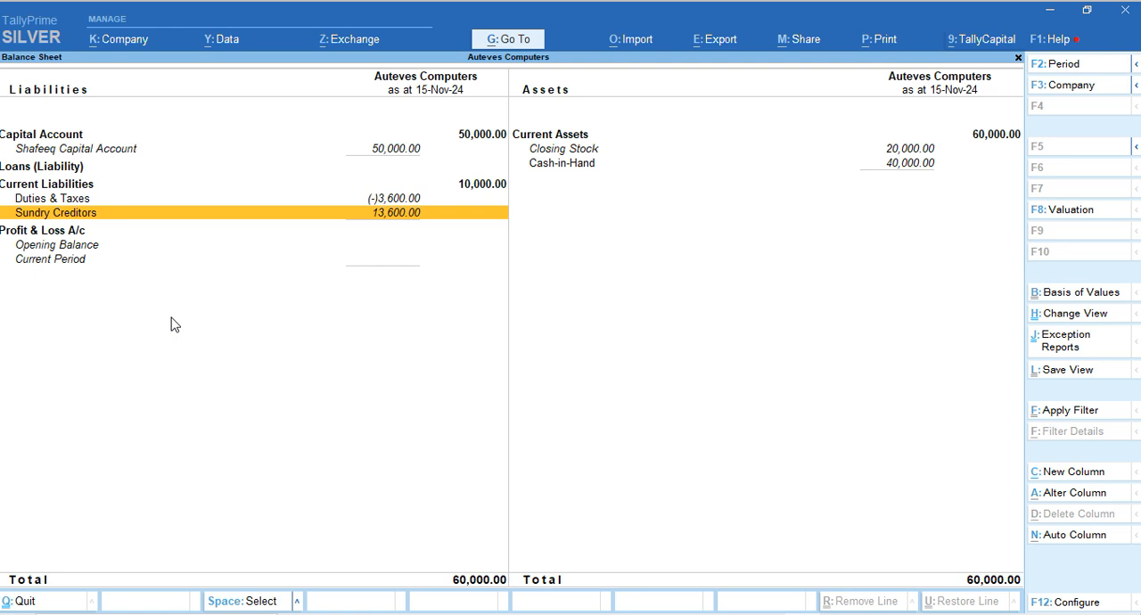
{"action": "key", "text": "Return"}
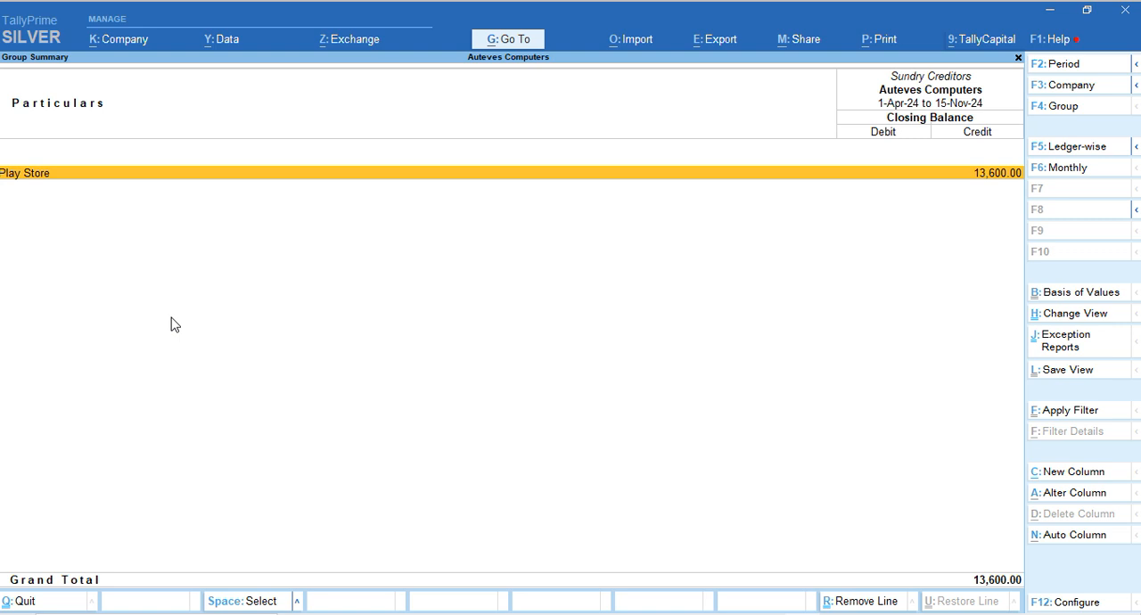
{"action": "key", "text": "Escape"}
{"action": "key", "text": "Escape"}
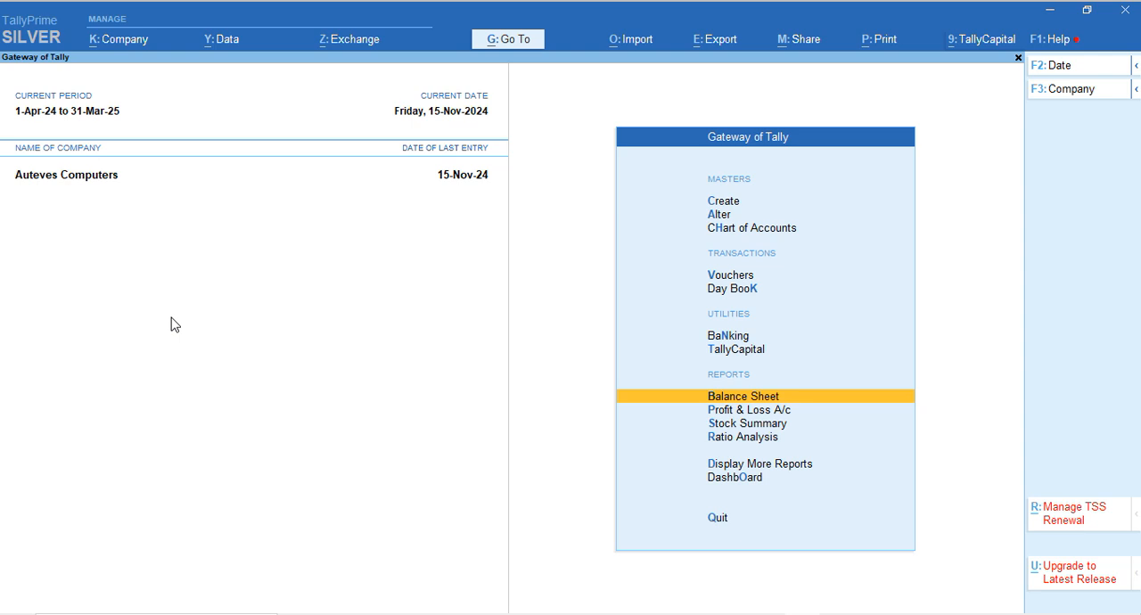
Start a Sales voucher with Cash as the party account, leaving the dispatch details blank and accepting the default party details
{"action": "key", "text": "Up"}
{"action": "key", "text": "Up"}
{"action": "key", "text": "Up"}
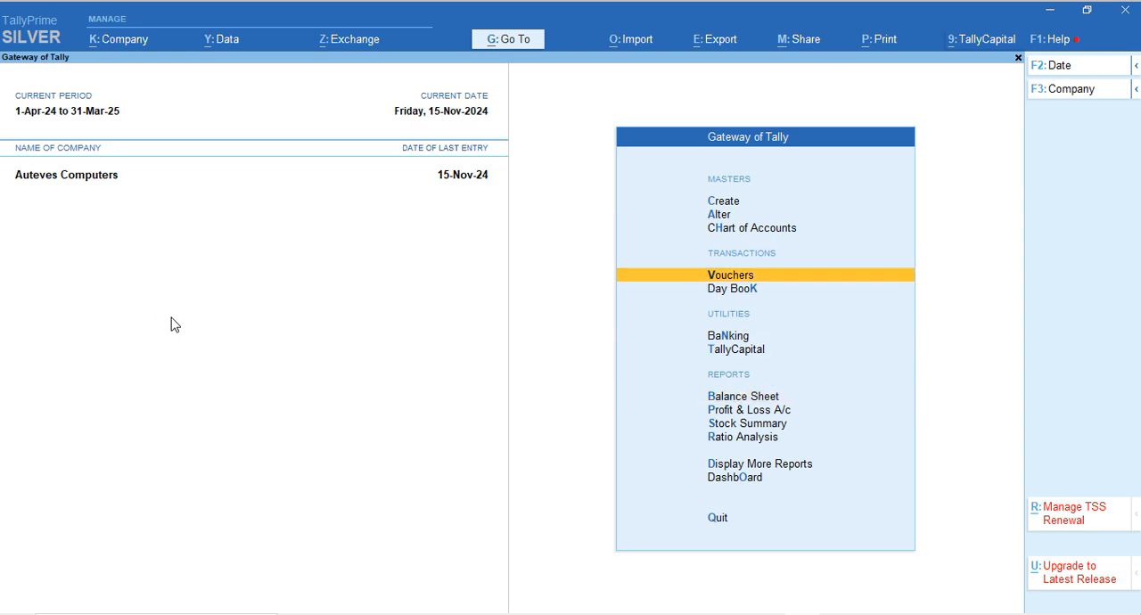
{"action": "key", "text": "Return"}
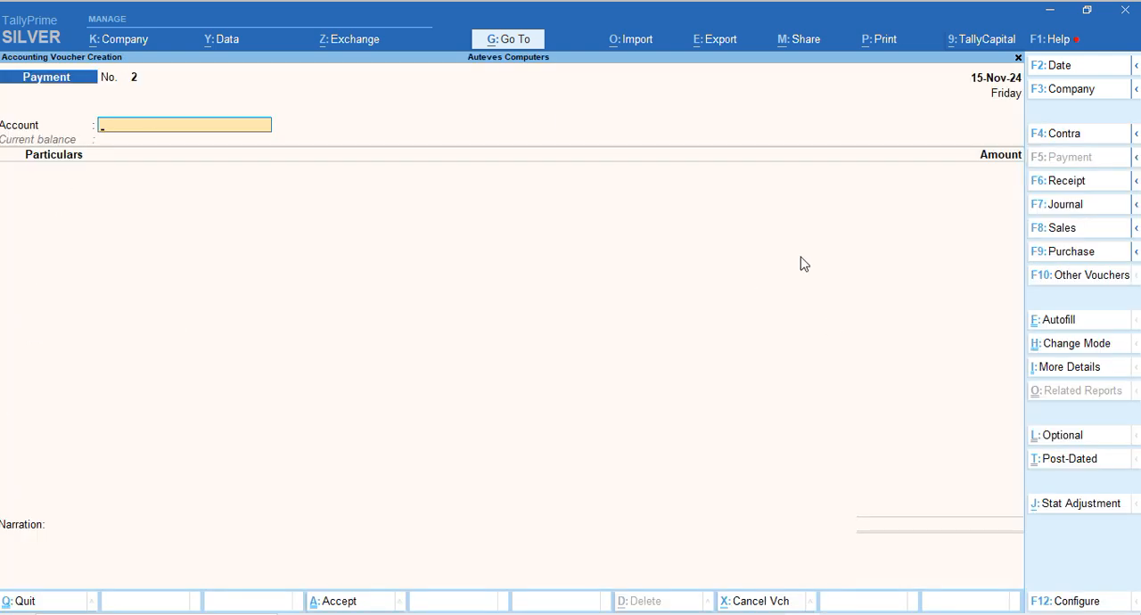
{"action": "left_click", "coordinate": [1064, 233]}
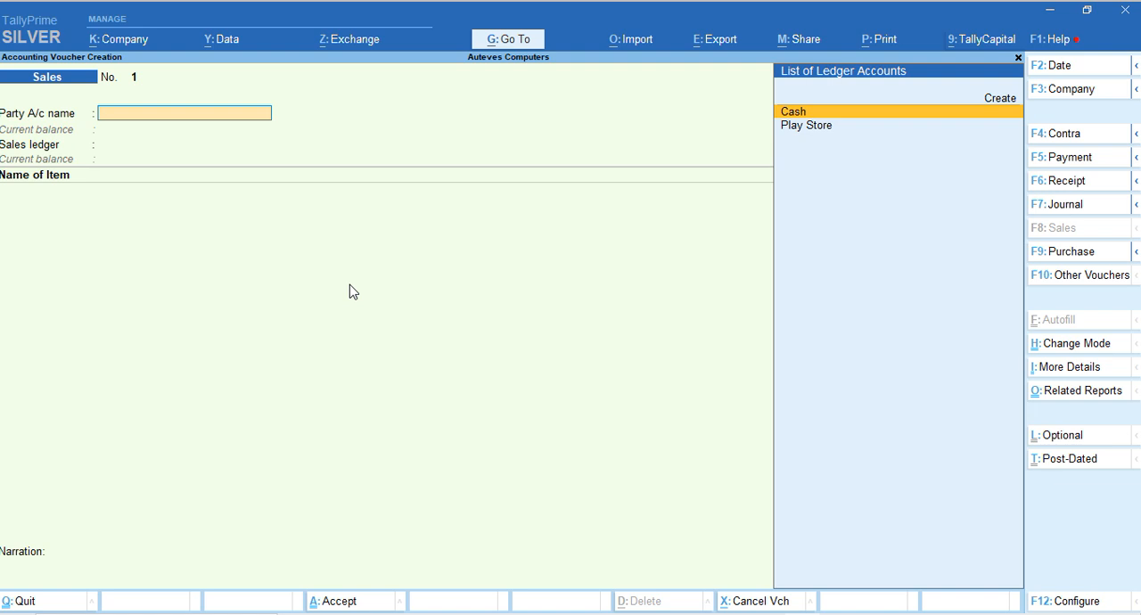
{"action": "key", "text": "Return"}
{"action": "key", "text": "Return"}
{"action": "key", "text": "Return"}
{"action": "key", "text": "Return"}
{"action": "key", "text": "Return"}
{"action": "key", "text": "Return"}
{"action": "key", "text": "Return"}
{"action": "key", "text": "Return"}
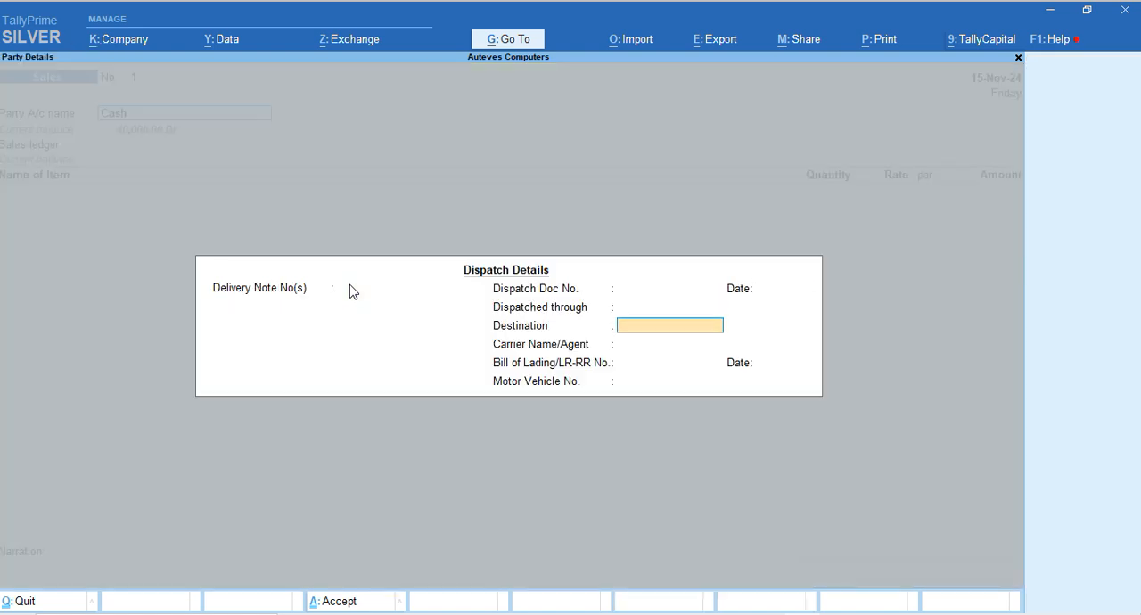
{"action": "key", "text": "Return"}
{"action": "key", "text": "Return"}
{"action": "key", "text": "Return"}
{"action": "key", "text": "Return"}
{"action": "key", "text": "Return"}
{"action": "key", "text": "Return"}
{"action": "key", "text": "Return"}
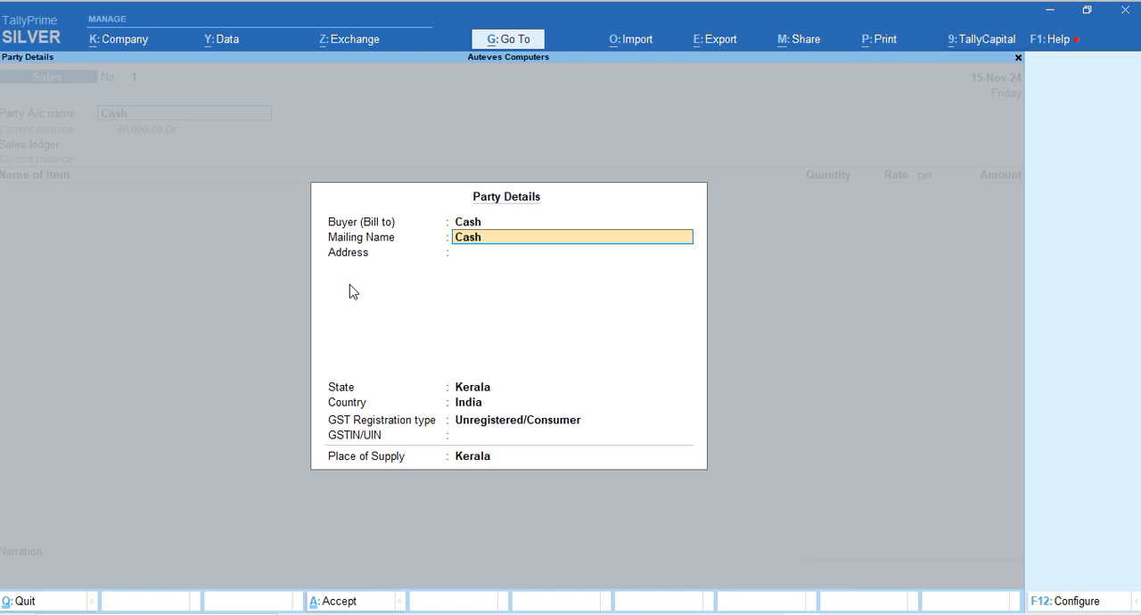
{"action": "key", "text": "Return"}
{"action": "key", "text": "Return"}
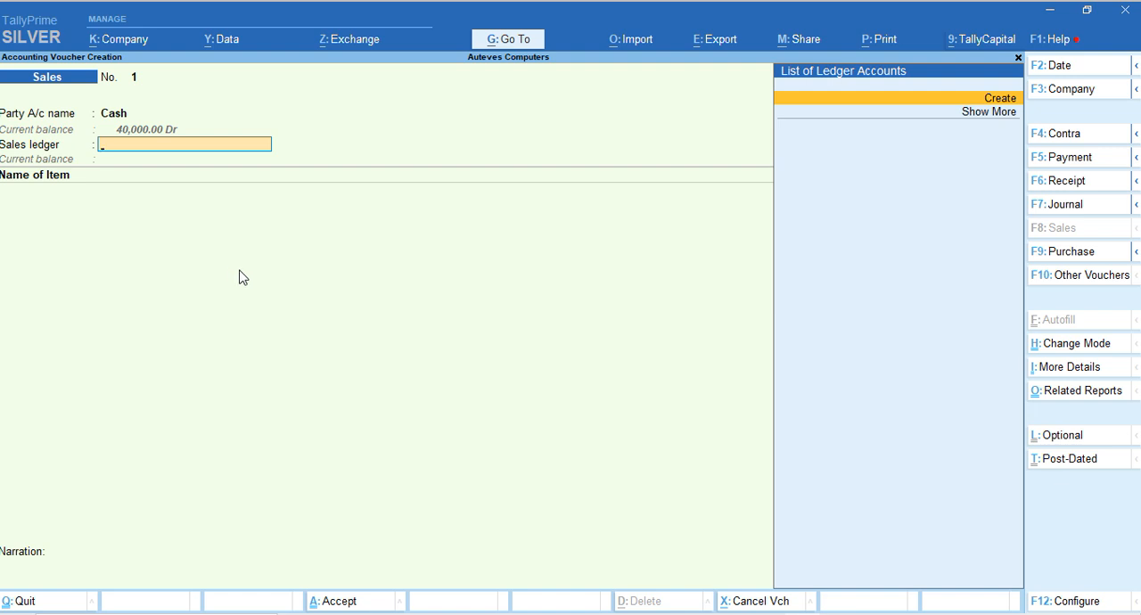
Create a new sales ledger named Sales and place it under Sales Accounts
{"action": "key", "text": "Return"}
{"action": "type", "text": "Sae"}
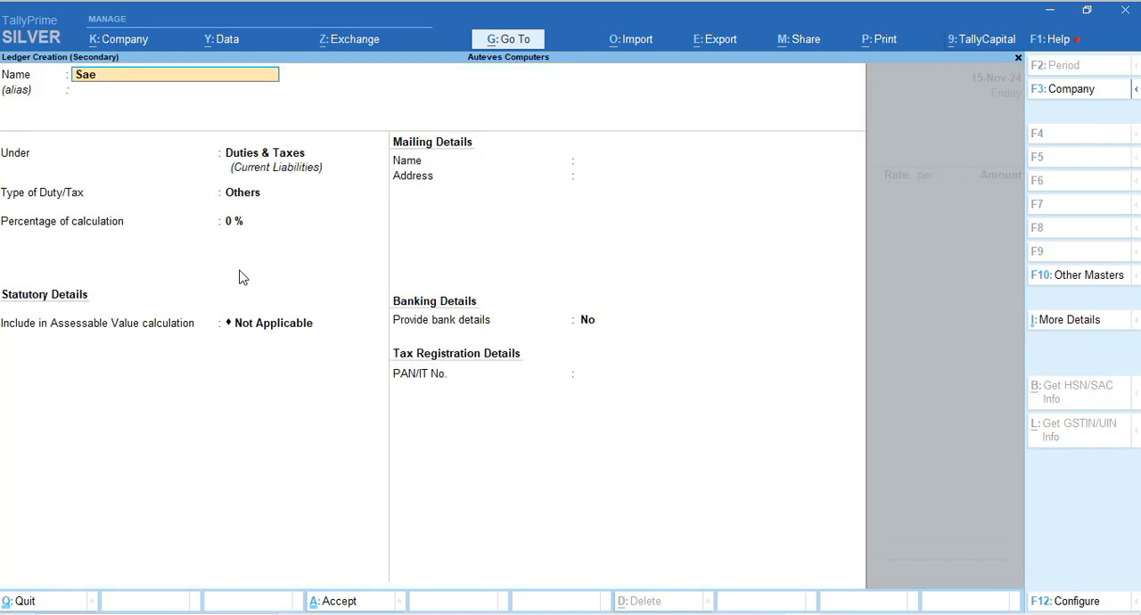
{"action": "key", "text": "BackSpace"}
{"action": "type", "text": "les"}
{"action": "key", "text": "Return"}
{"action": "key", "text": "Return"}
{"action": "type", "text": "Sales"}
Keep the Sales ledger's type and assessable value inclusion as Not Applicable, GST applicability as Applicable, and save the ledger
{"action": "key", "text": "Return"}
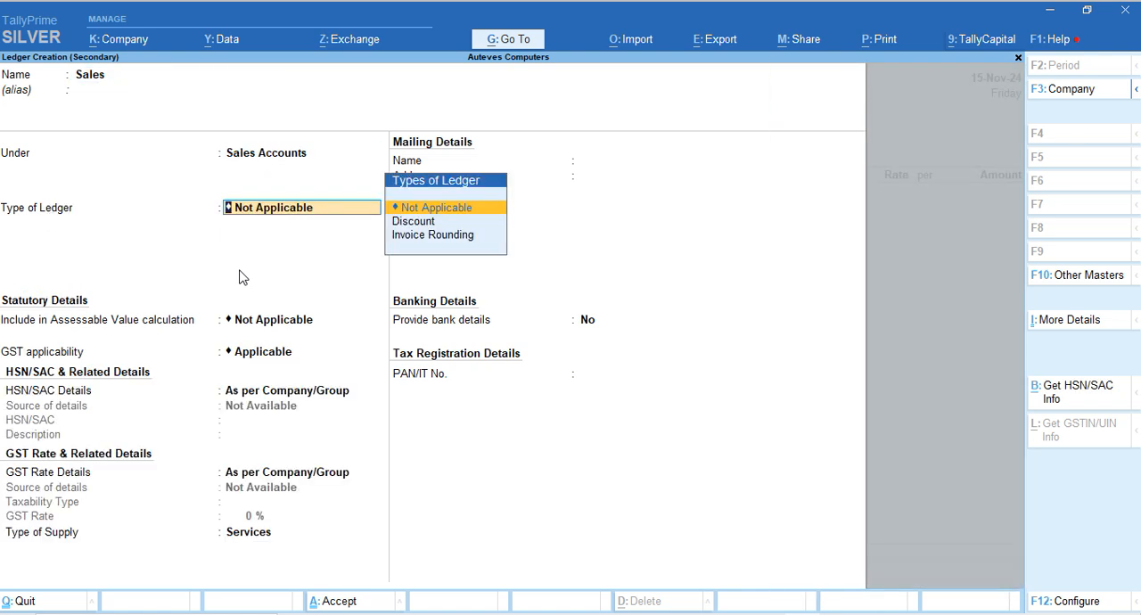
{"action": "key", "text": "Return"}
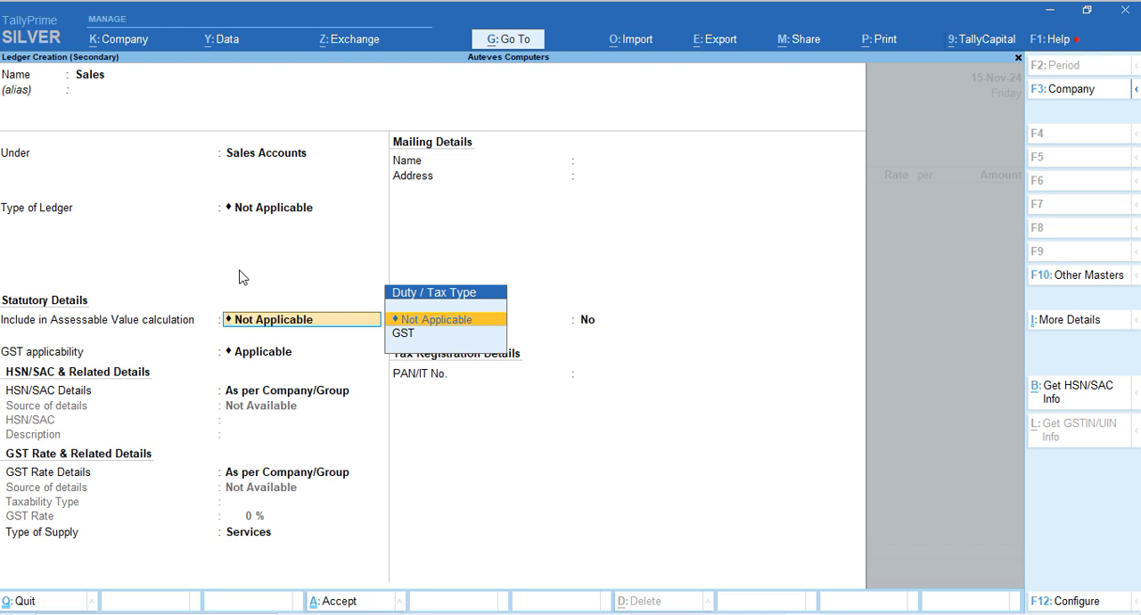
{"action": "key", "text": "Down"}
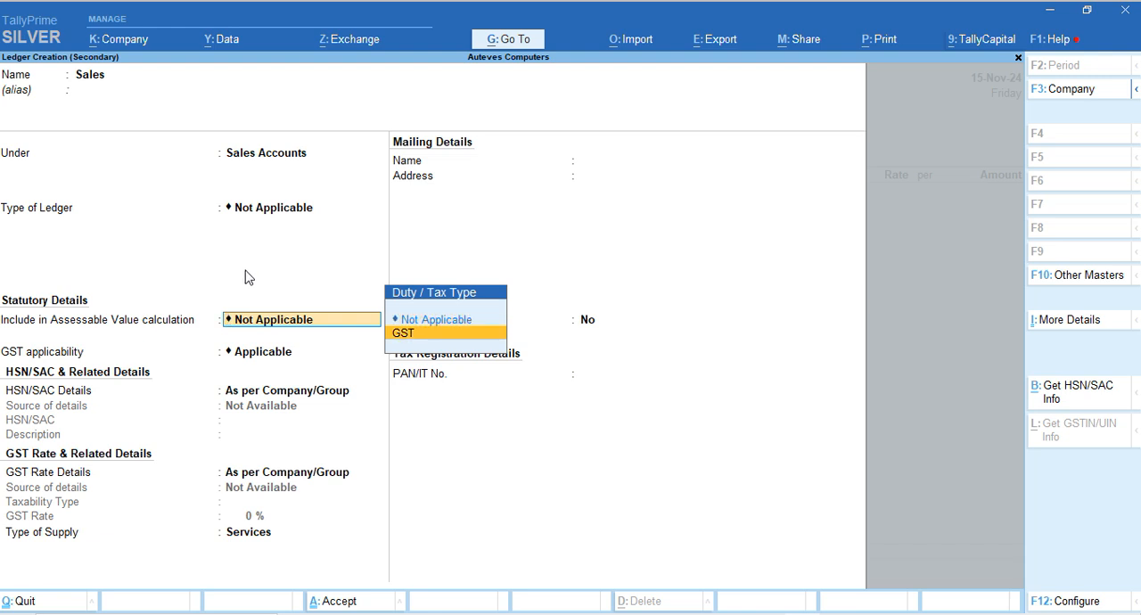
{"action": "key", "text": "Up"}
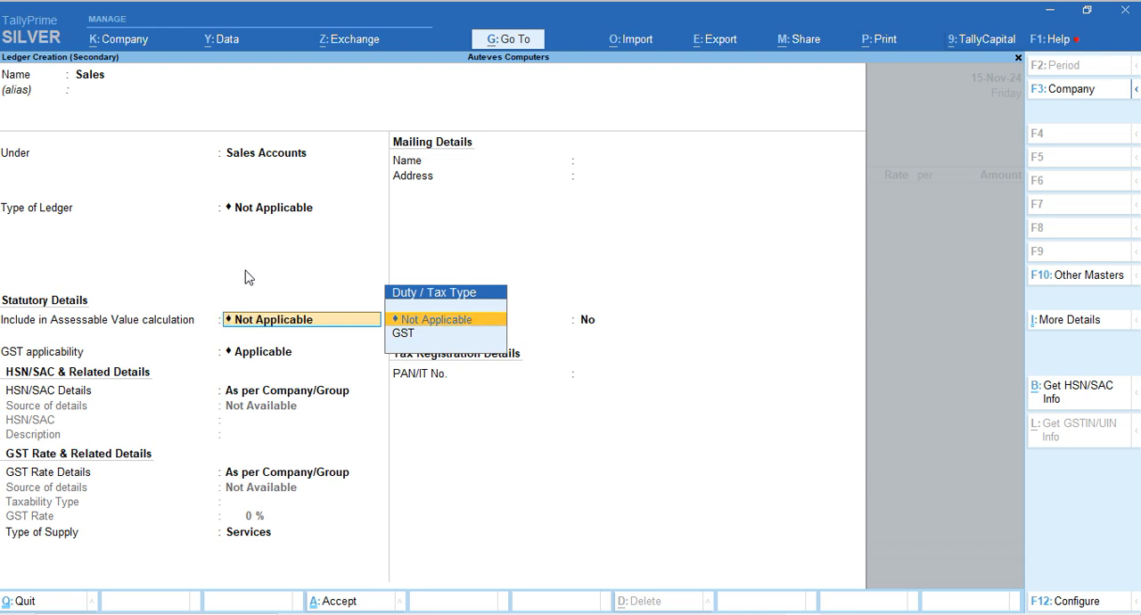
{"action": "left_click", "coordinate": [1052, 601]}
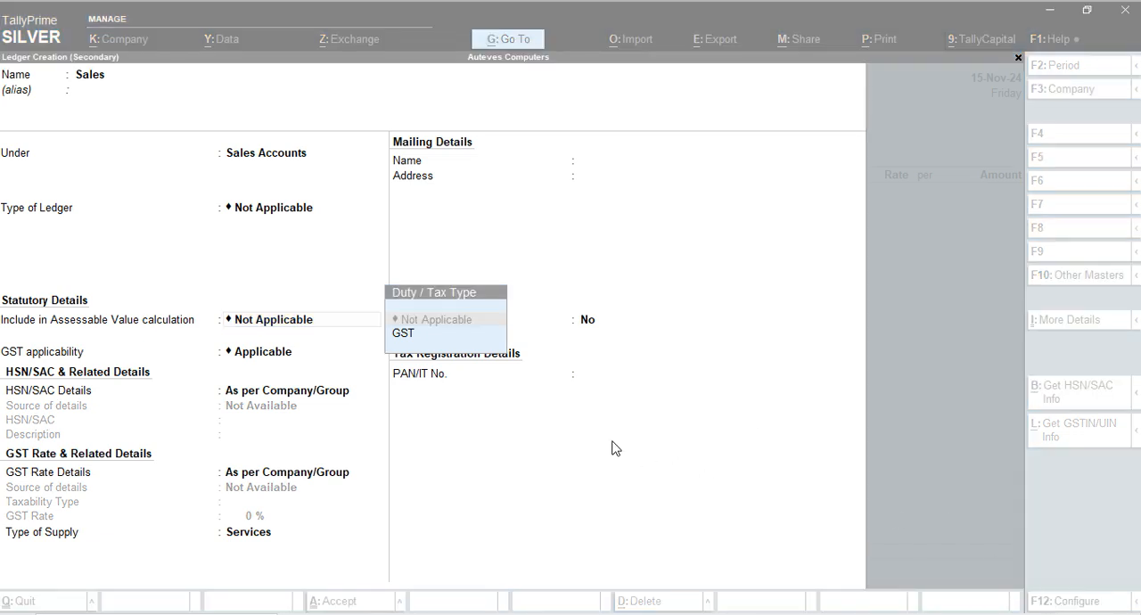
{"action": "key", "text": "Return"}
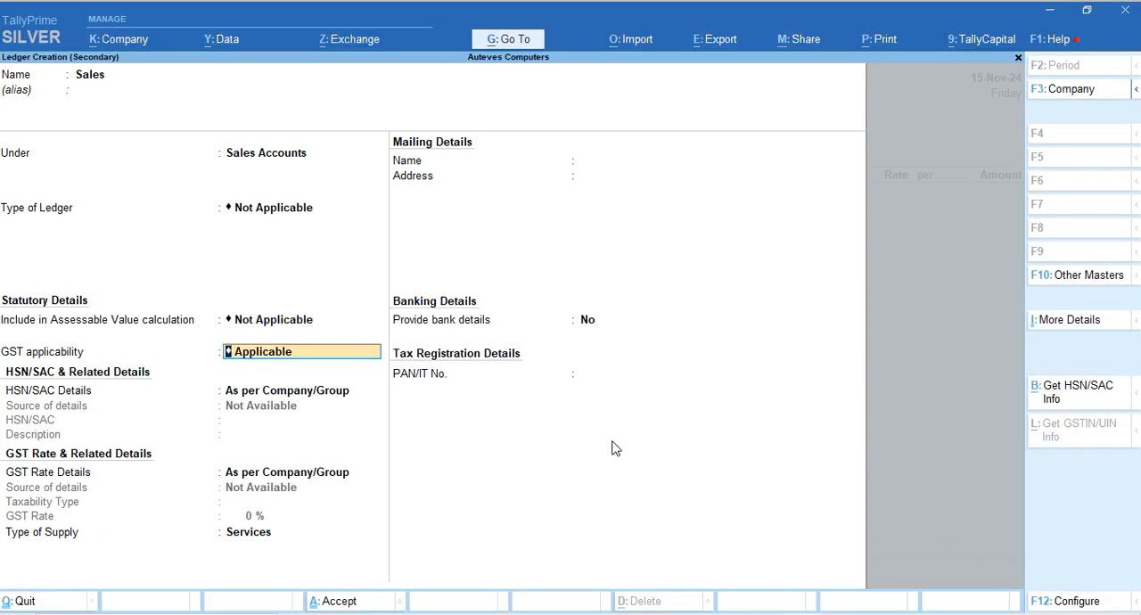
{"action": "key", "text": "Return"}
{"action": "key", "text": "Return"}
{"action": "key", "text": "Return"}
{"action": "key", "text": "Return"}
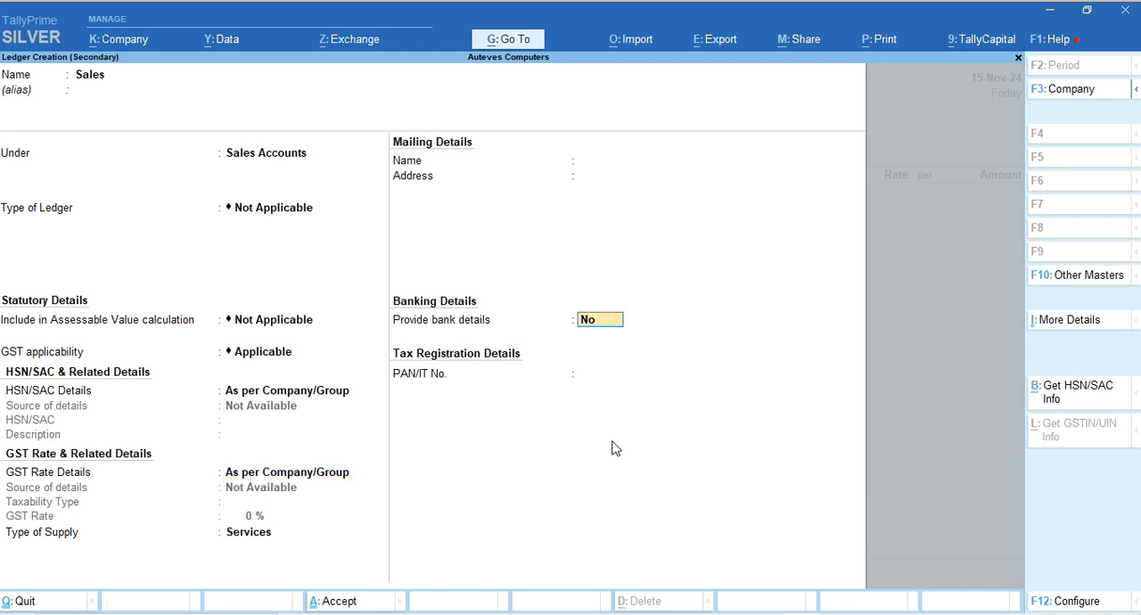
{"action": "key", "text": "Return"}
{"action": "key", "text": "Return"}
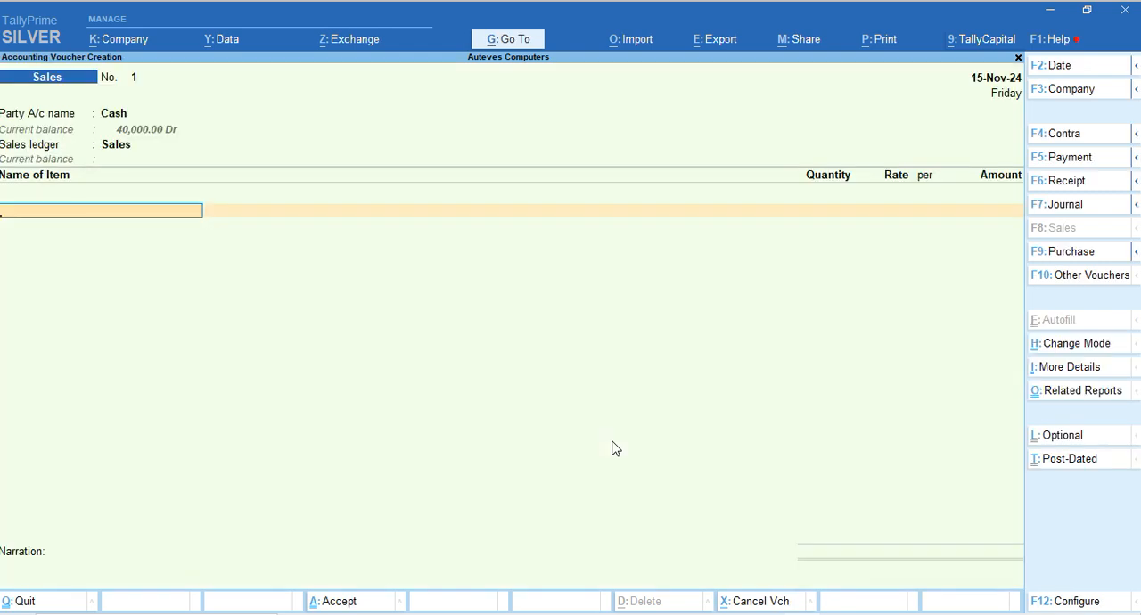
Add the Computer stock item to the sales voucher with a quantity of 2 Nos at a rate of 12,000
{"action": "type", "text": "Com"}
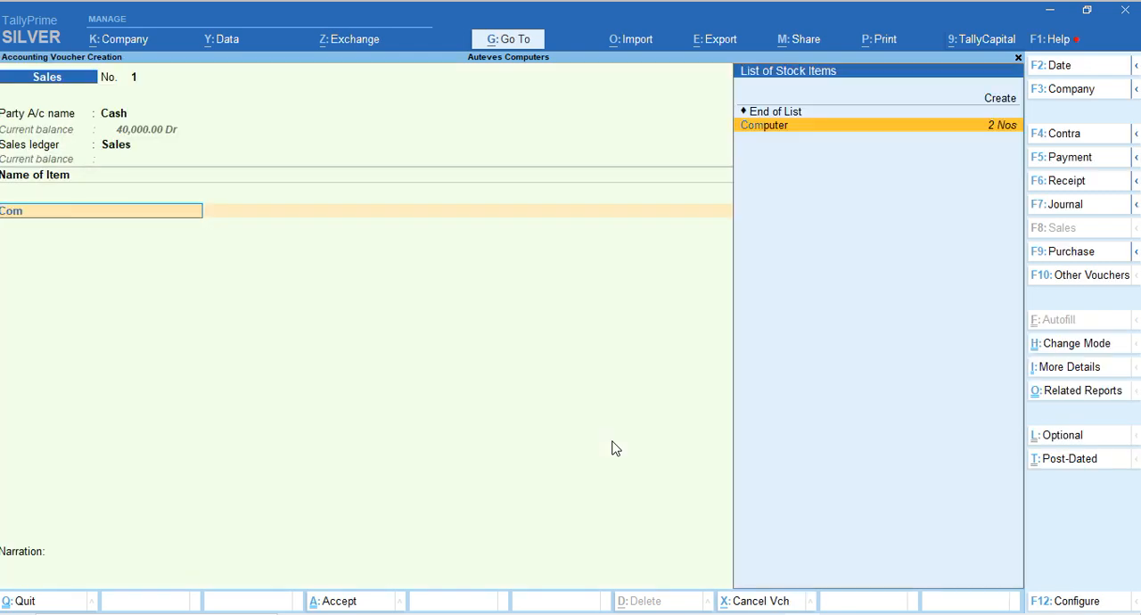
{"action": "key", "text": "Return"}
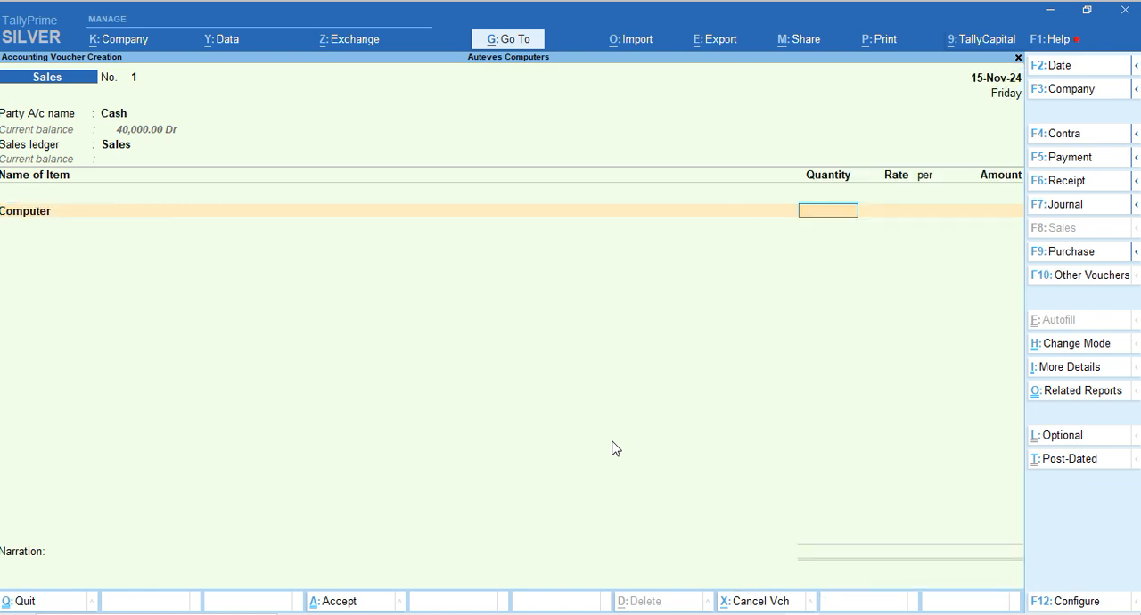
{"action": "type", "text": "2"}
{"action": "key", "text": "Return"}
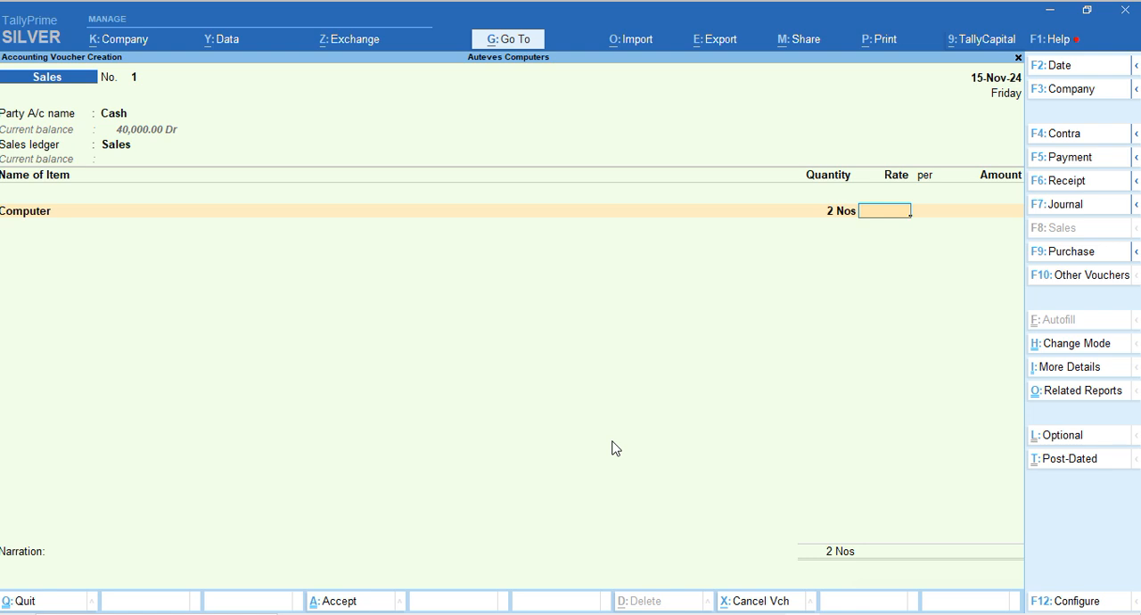
{"action": "type", "text": "12000"}
{"action": "key", "text": "Return"}
{"action": "key", "text": "Return"}
{"action": "key", "text": "Return"}
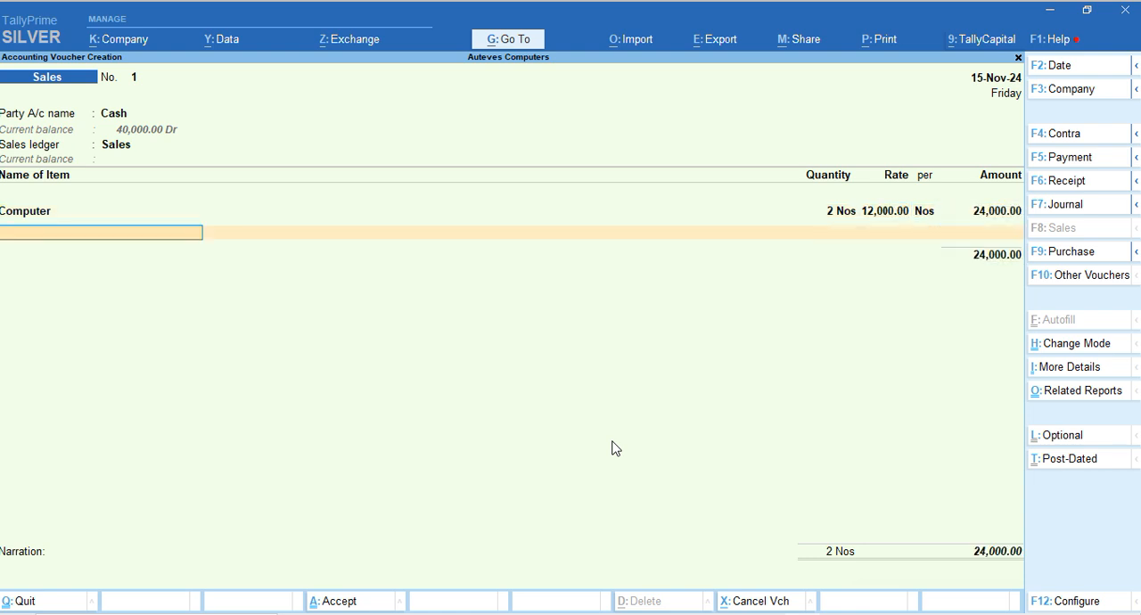
Add the CGST @9% and SGST @9% tax ledgers at 9% each to the sales voucher and save it
{"action": "key", "text": "Return"}
{"action": "type", "text": "c"}
{"action": "key", "text": "Return"}
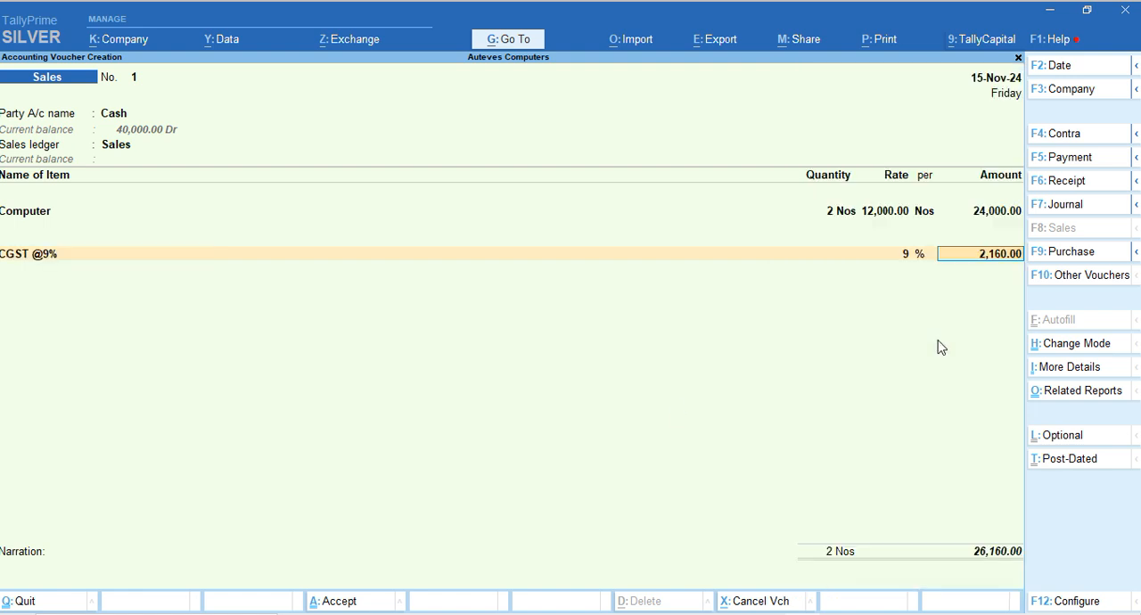
{"action": "key", "text": "Return"}
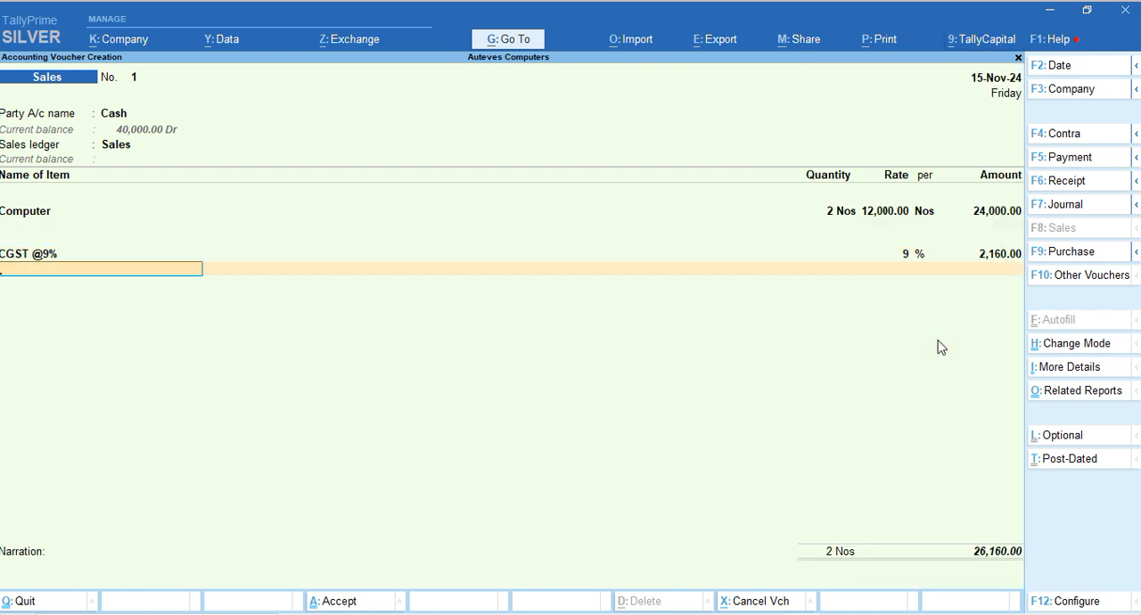
{"action": "type", "text": "sg"}
{"action": "key", "text": "Return"}
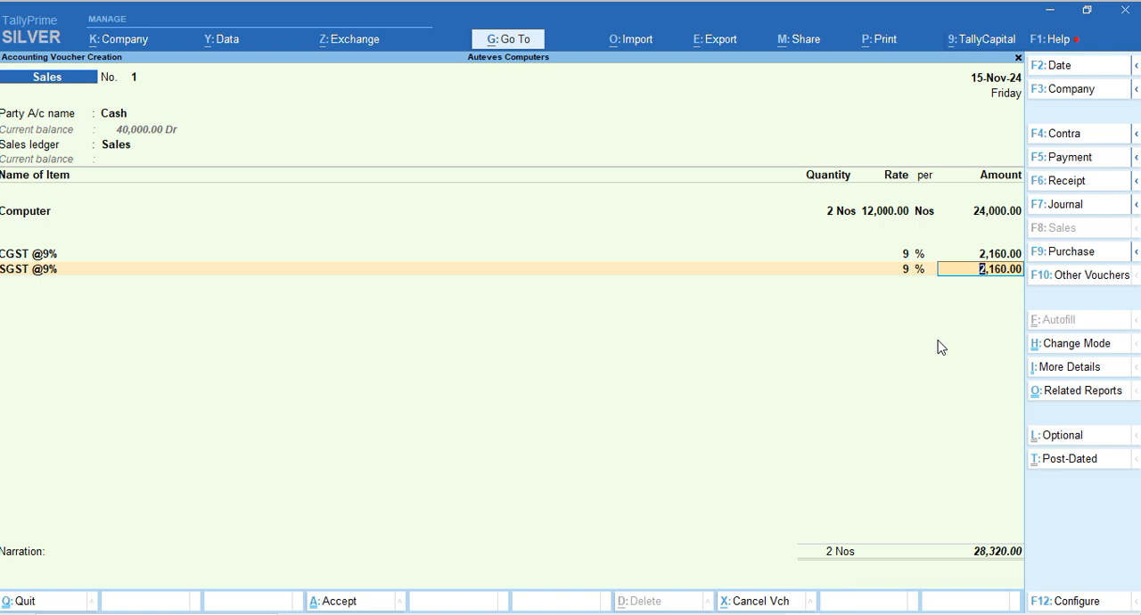
{"action": "key", "text": "Return"}
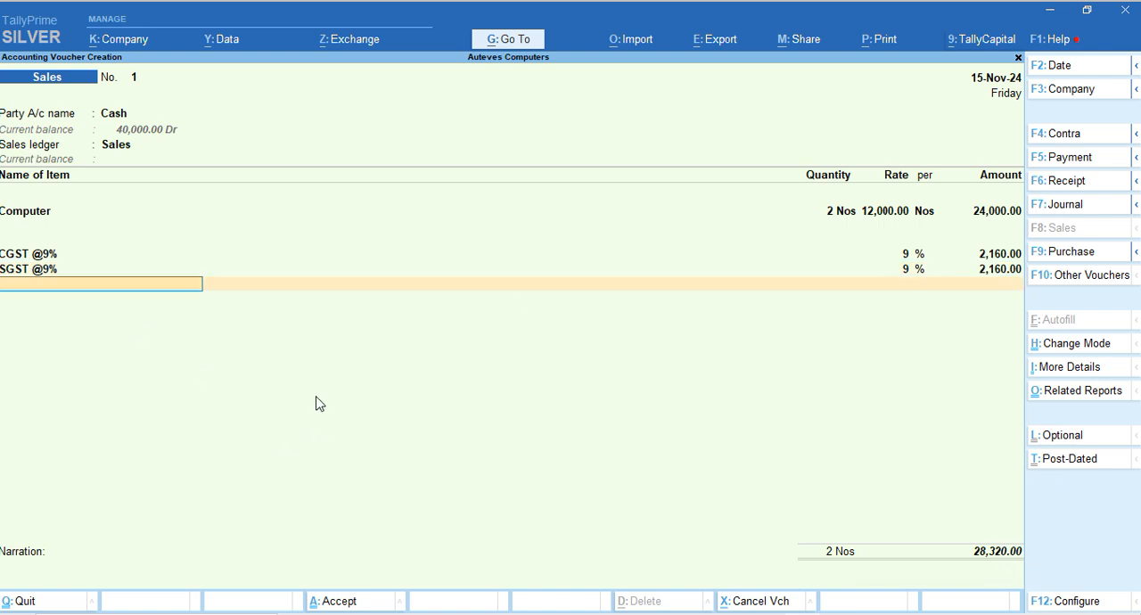
{"action": "key", "text": "Return"}
{"action": "key", "text": "Return"}
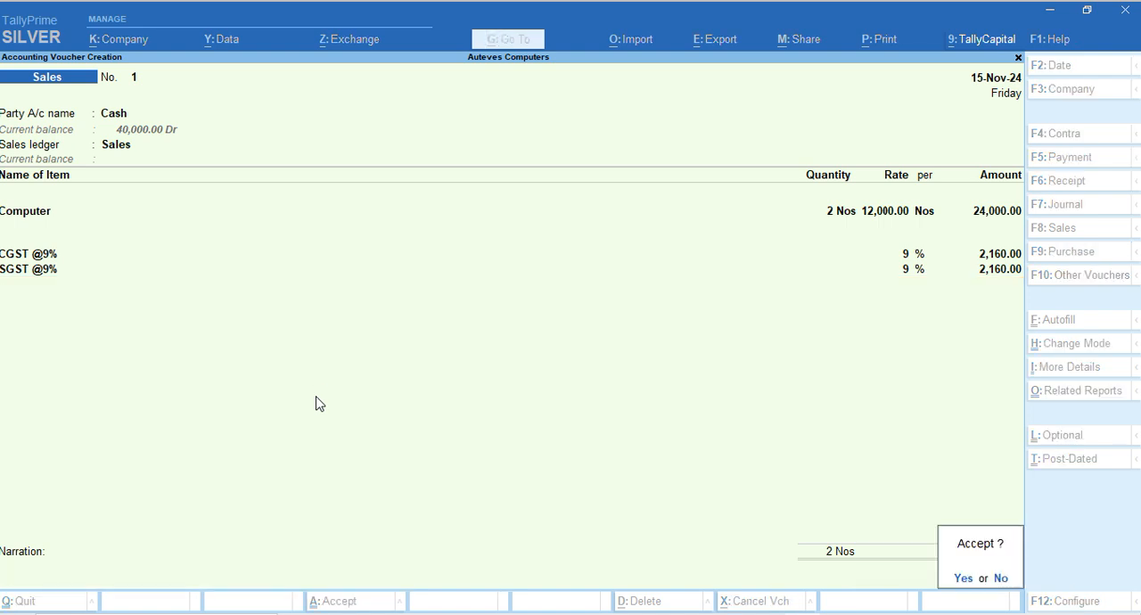
{"action": "key", "text": "Return"}
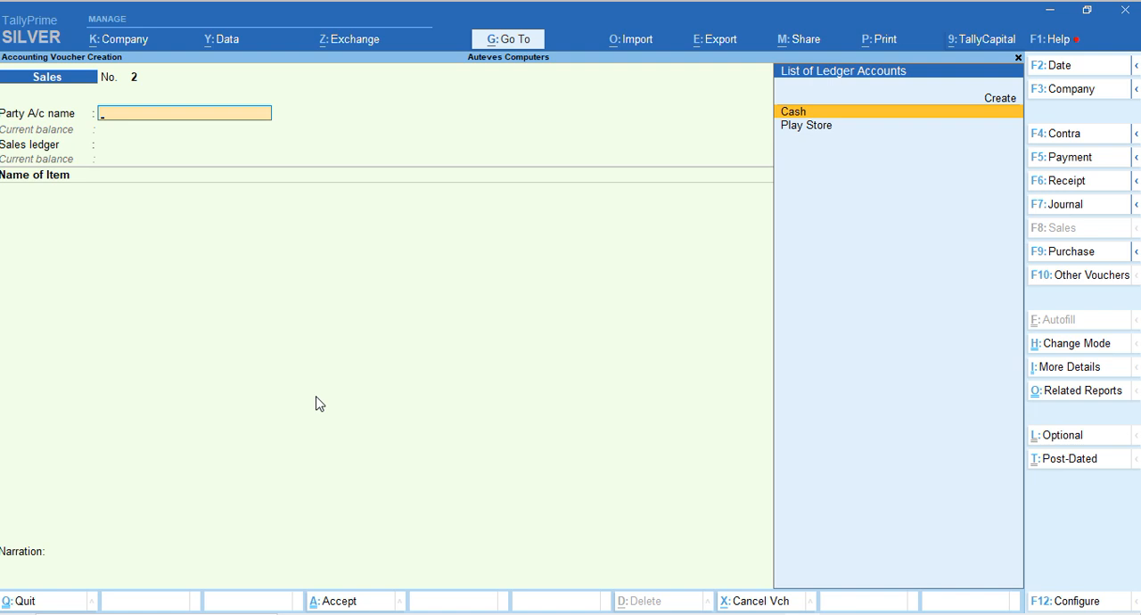
Leave voucher entry and review the Profit & Loss A/c in detailed view
{"action": "key", "text": "Escape"}
{"action": "key", "text": "Down"}
{"action": "key", "text": "Down"}
{"action": "key", "text": "Down"}
{"action": "key", "text": "Down"}
{"action": "key", "text": "Down"}
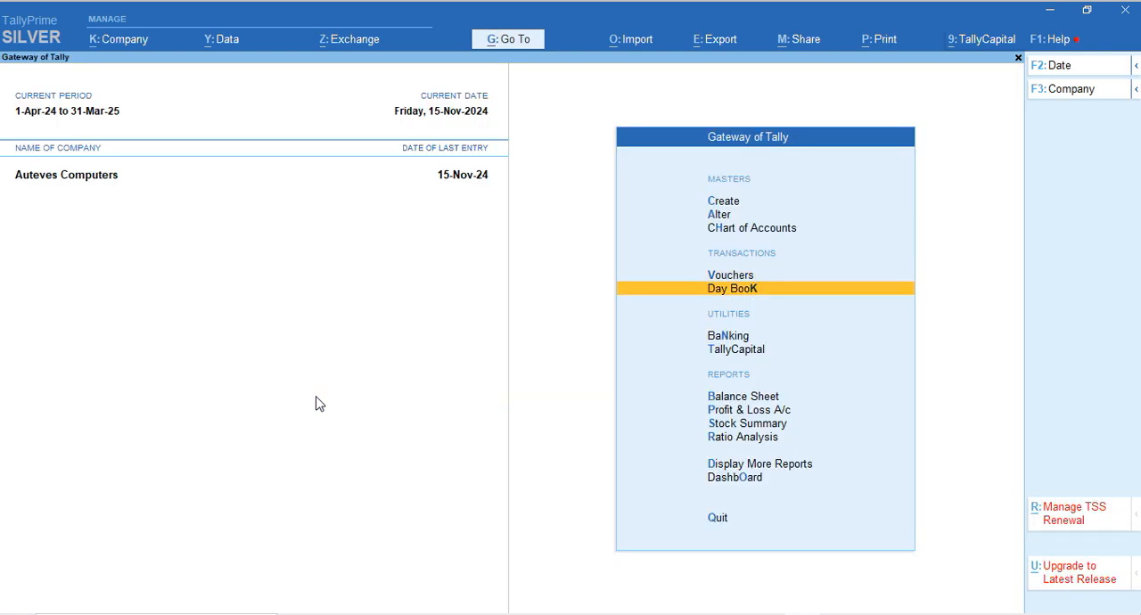
{"action": "key", "text": "Return"}
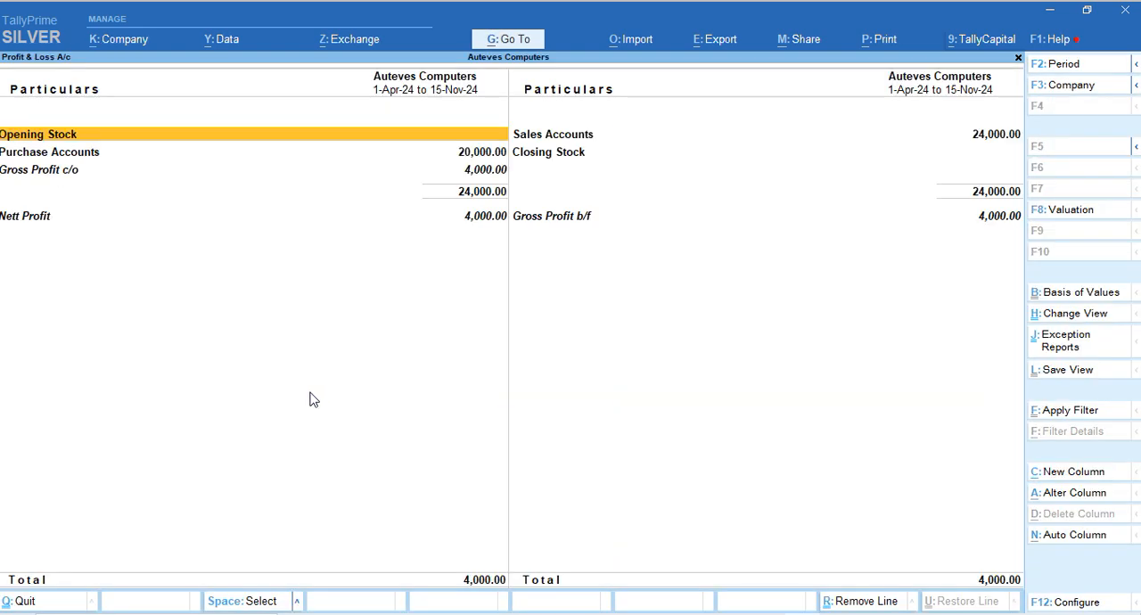
{"action": "key", "text": "alt+F5"}
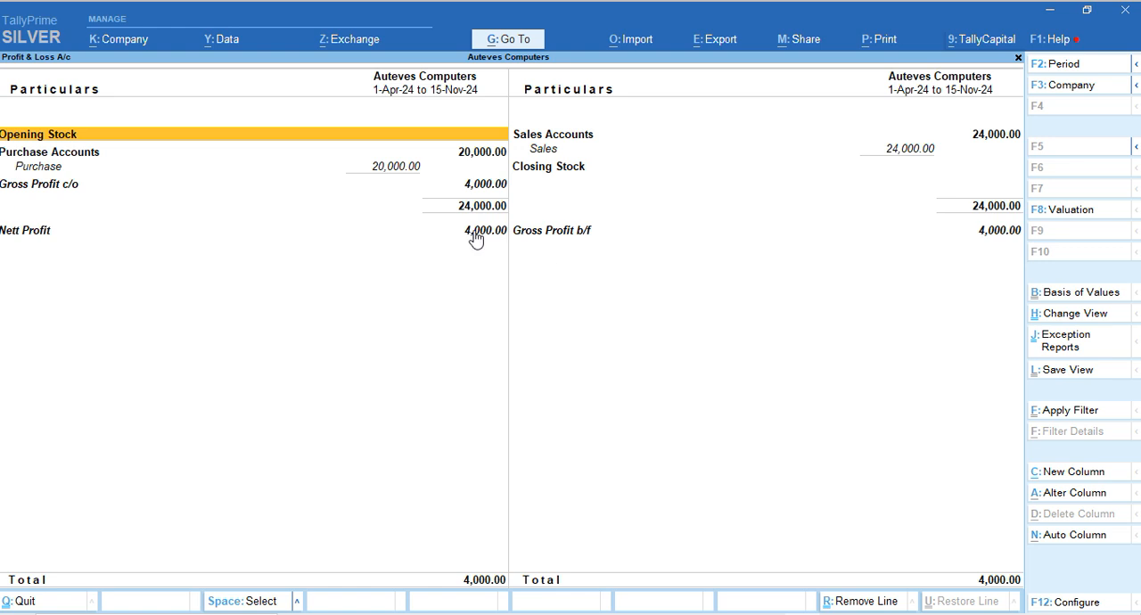
Close the Profit & Loss A/c and display the Balance Sheet in detailed view
{"action": "key", "text": "Escape"}
{"action": "key", "text": "Escape"}
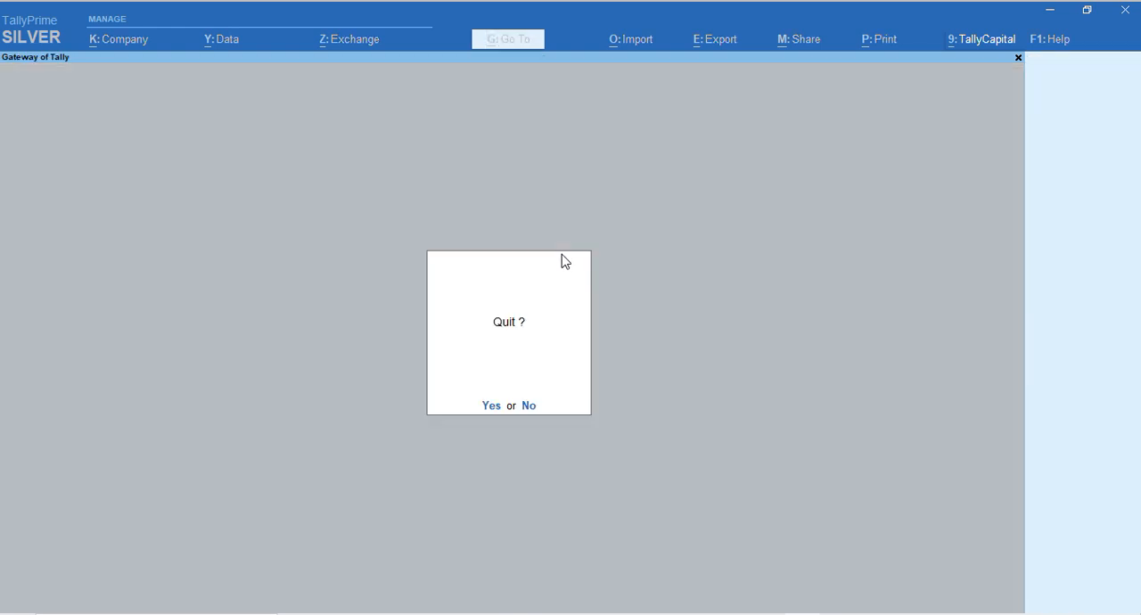
{"action": "key", "text": "Escape"}
{"action": "key", "text": "b"}
{"action": "key", "text": "alt+F5"}
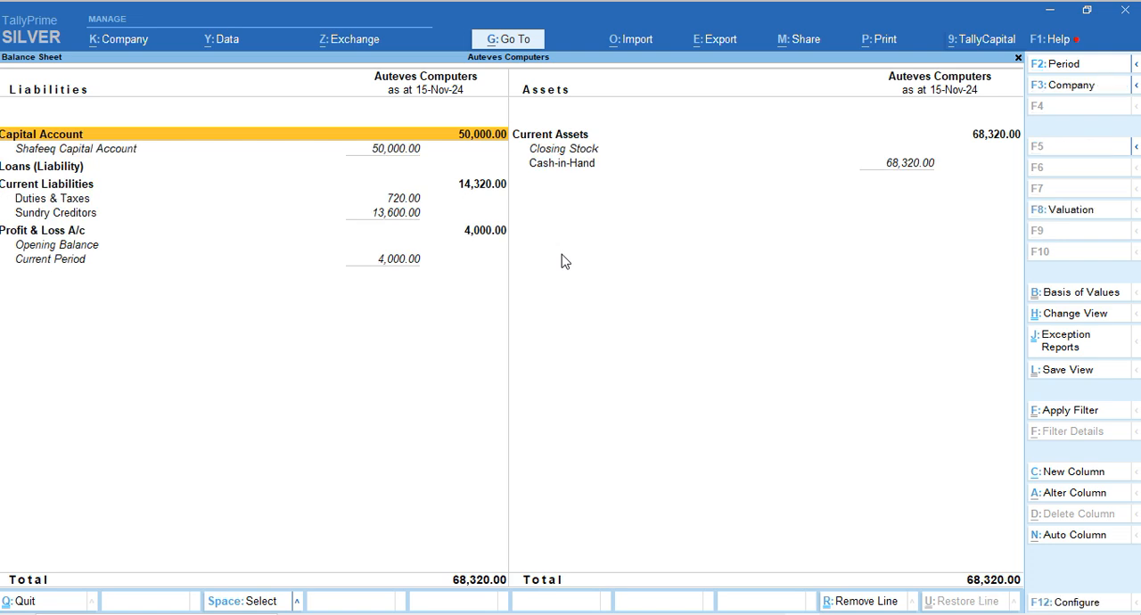
Examine the Cash-in-Hand, Sundry Creditors and Profit & Loss A/c entries on the Balance Sheet
{"action": "key", "text": "Right"}
{"action": "key", "text": "Down"}
{"action": "key", "text": "Down"}
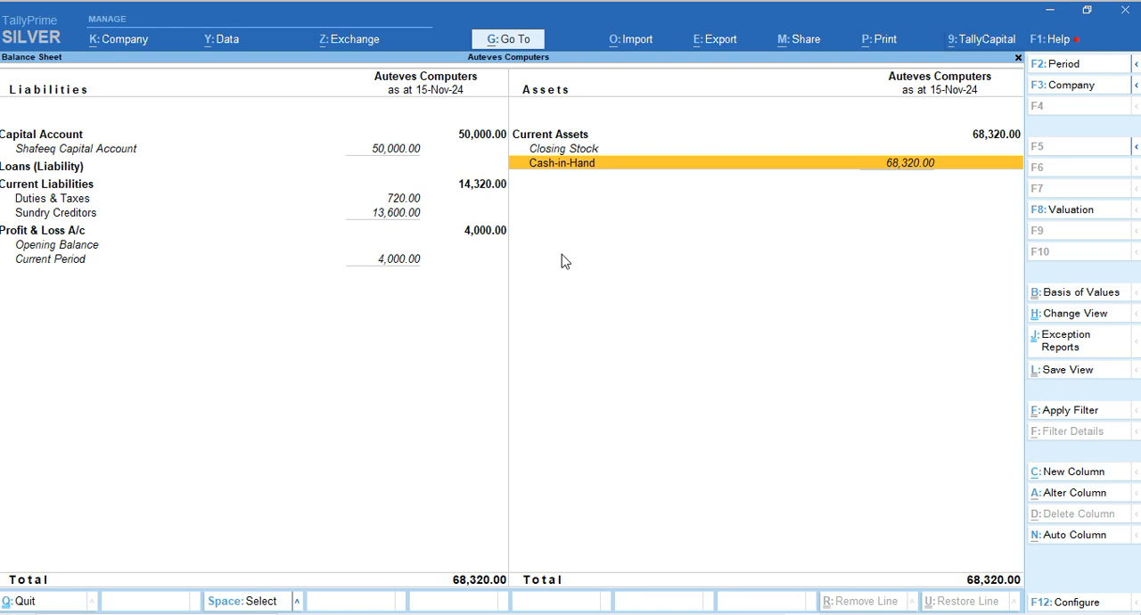
{"action": "key", "text": "Left"}
{"action": "key", "text": "Down"}
{"action": "key", "text": "Down"}
{"action": "key", "text": "Down"}
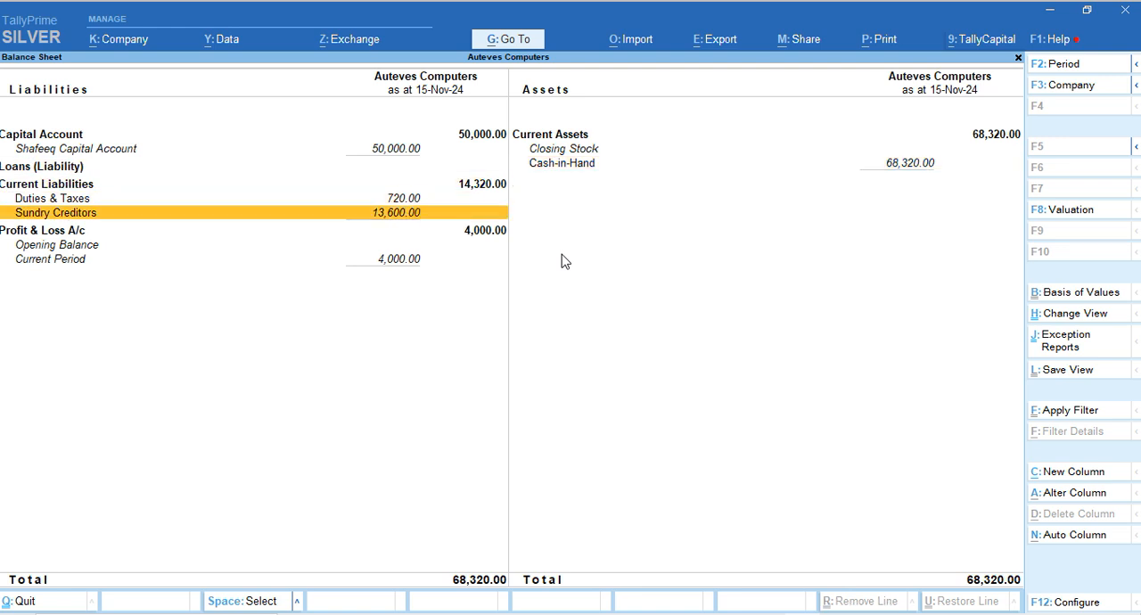
{"action": "key", "text": "Down"}
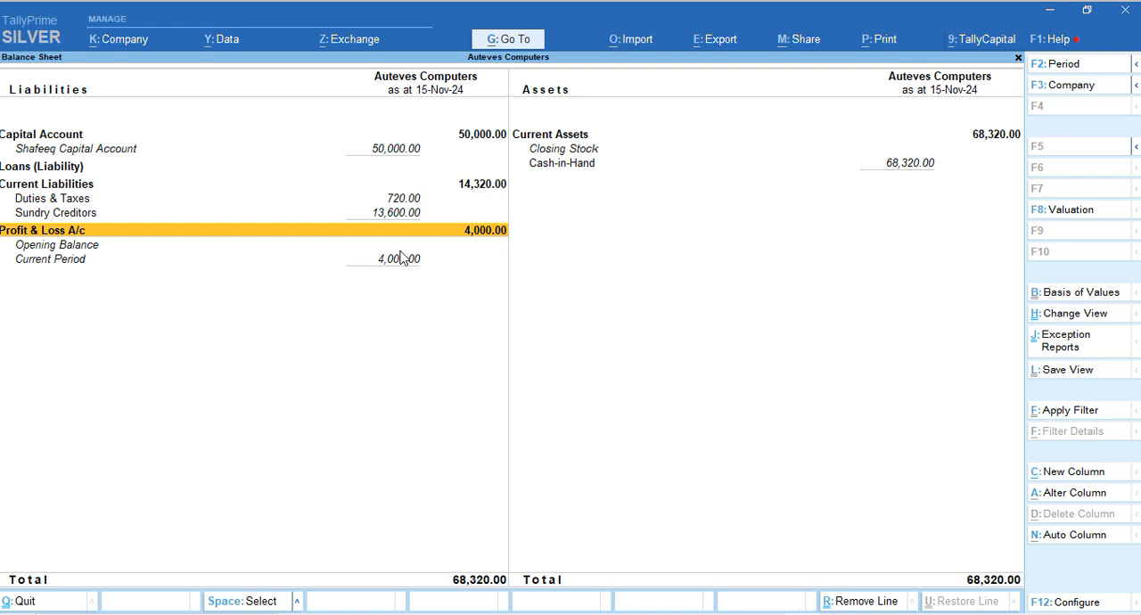
Drill down from Duties & Taxes to the CGST @9% monthly summary, and return to the Balance Sheet
{"action": "left_click", "coordinate": [390, 203]}
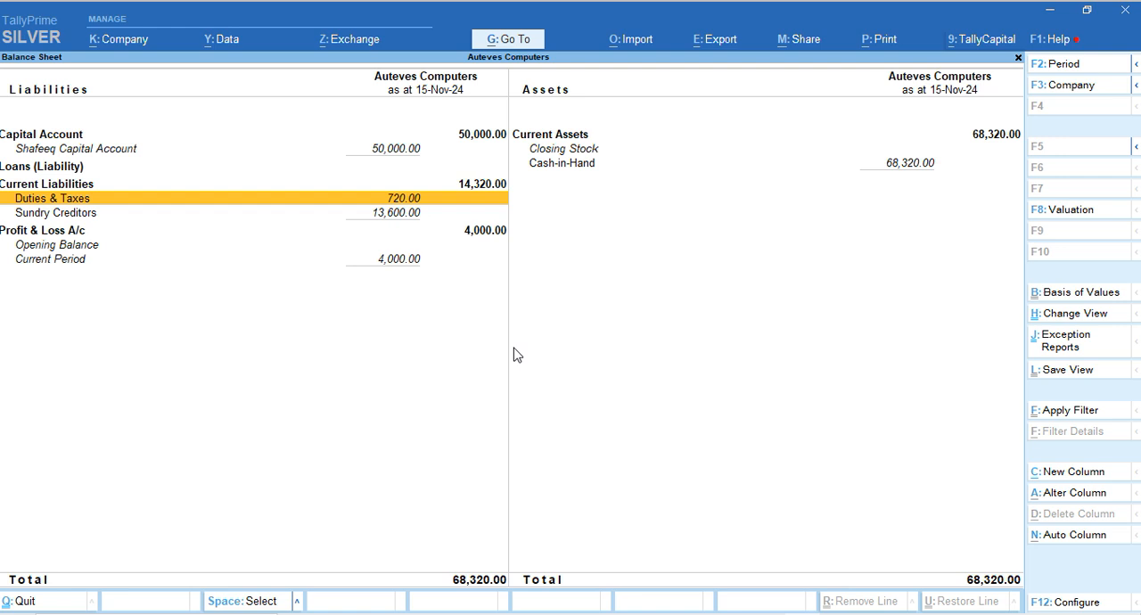
{"action": "key", "text": "Return"}
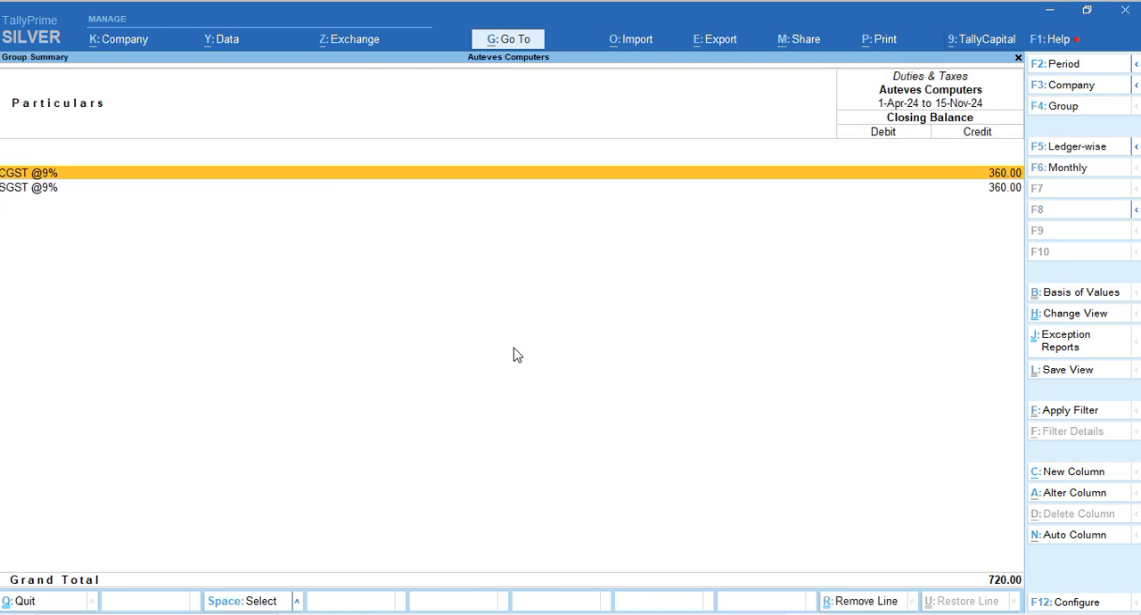
{"action": "key", "text": "Return"}
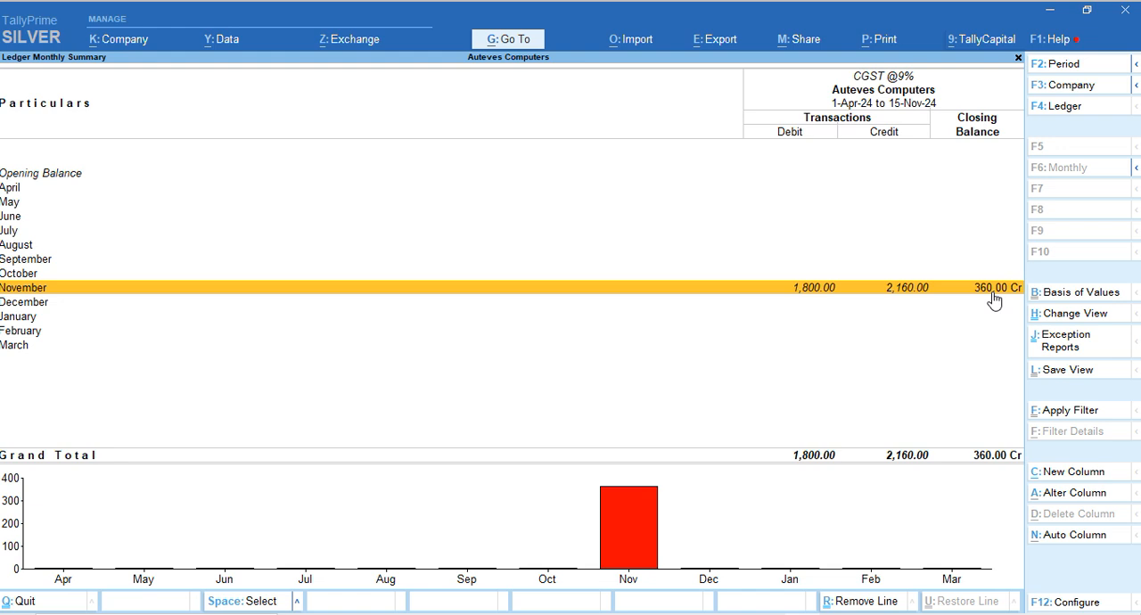
{"action": "key", "text": "Escape"}
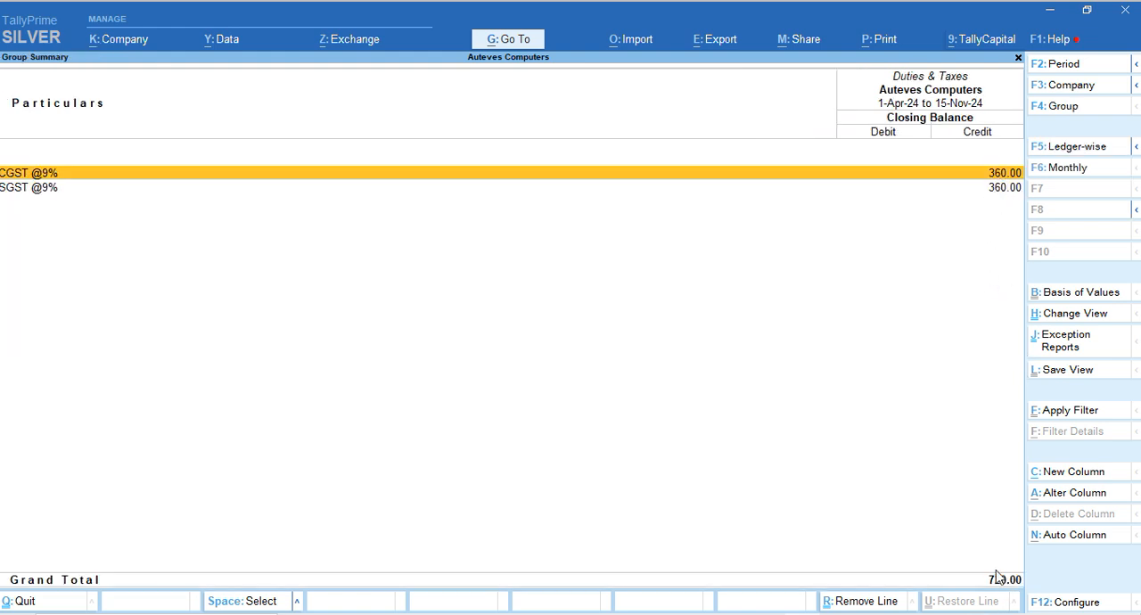
{"action": "key", "text": "Escape"}
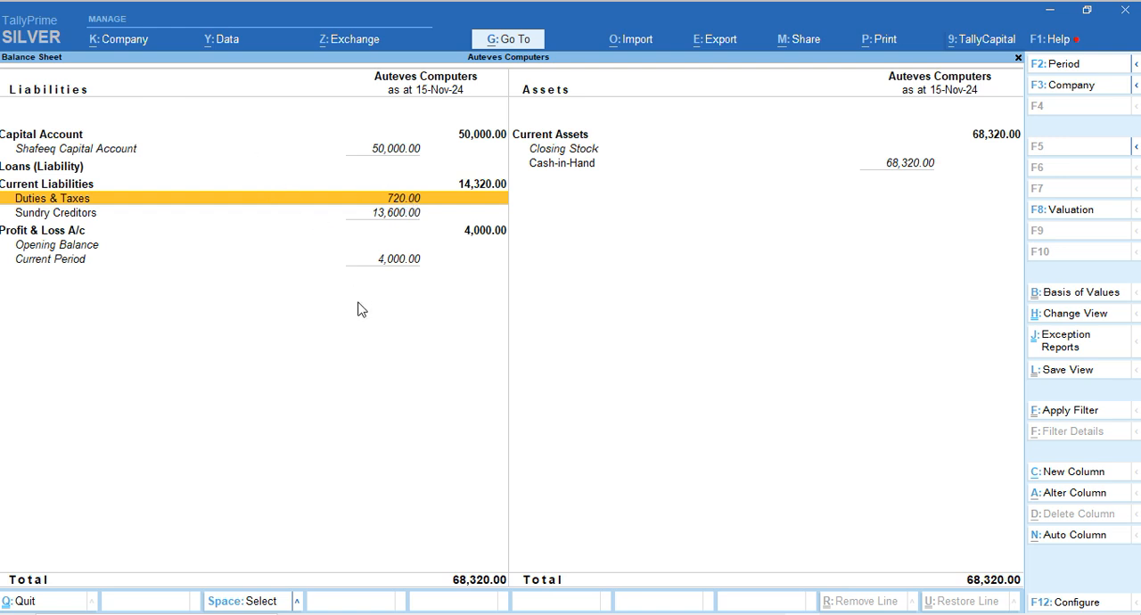
Check the supplier balance under Sundry Creditors, and return to the Gateway of Tally
{"action": "left_click", "coordinate": [382, 216]}
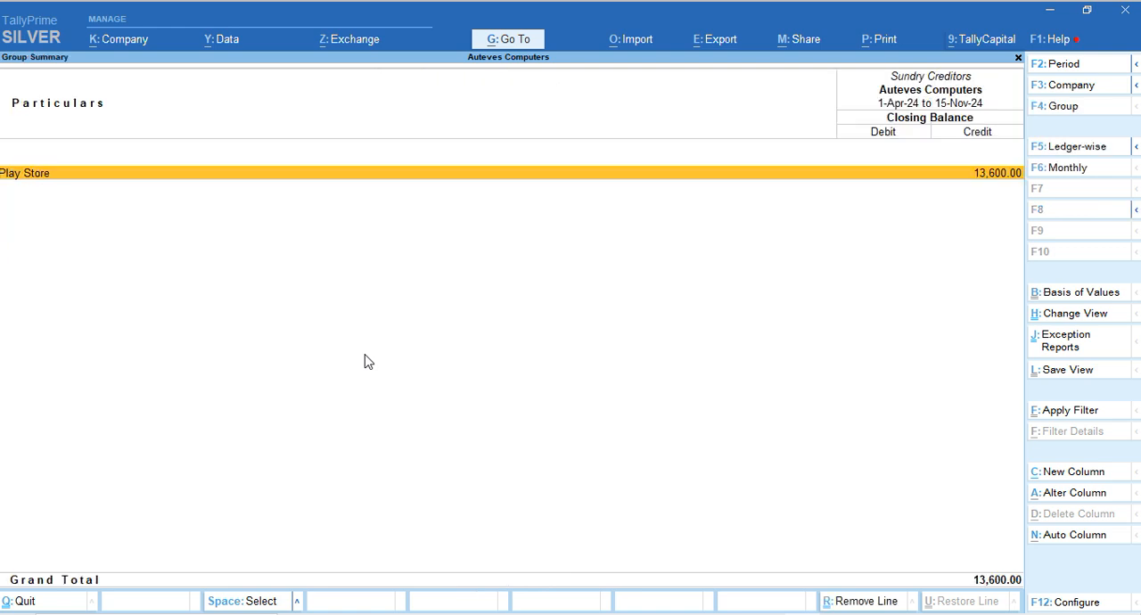
{"action": "key", "text": "Escape"}
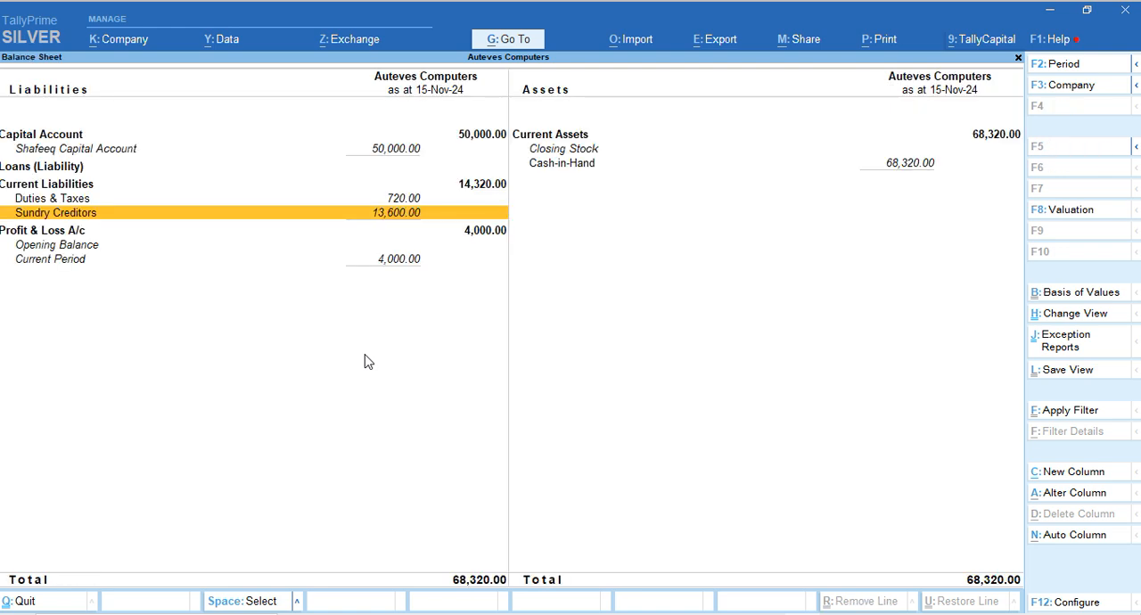
{"action": "key", "text": "Down"}
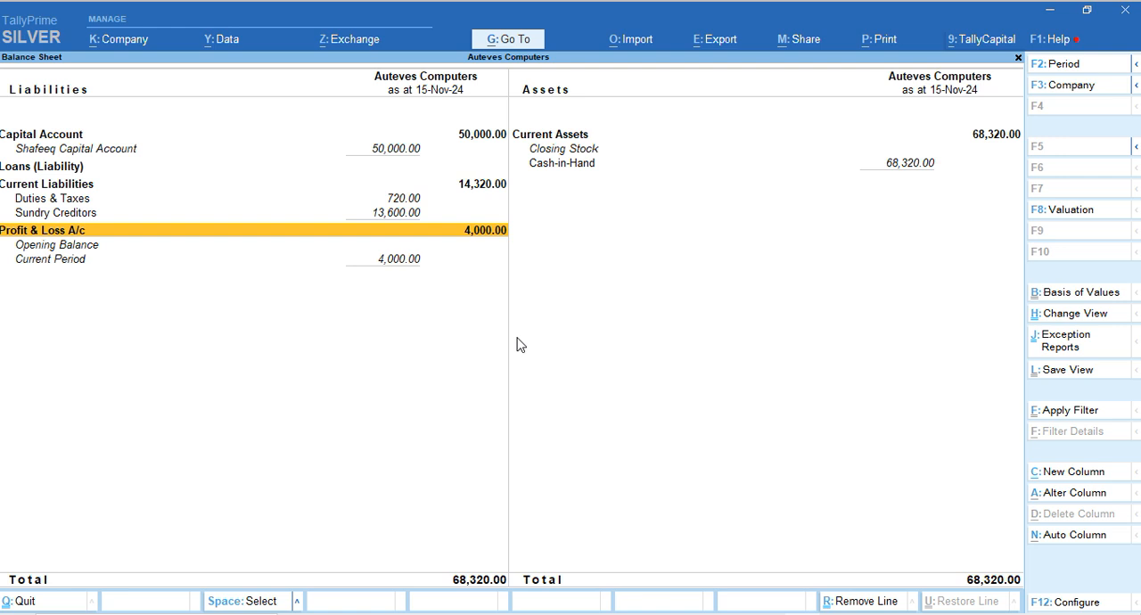
{"action": "key", "text": "Escape"}
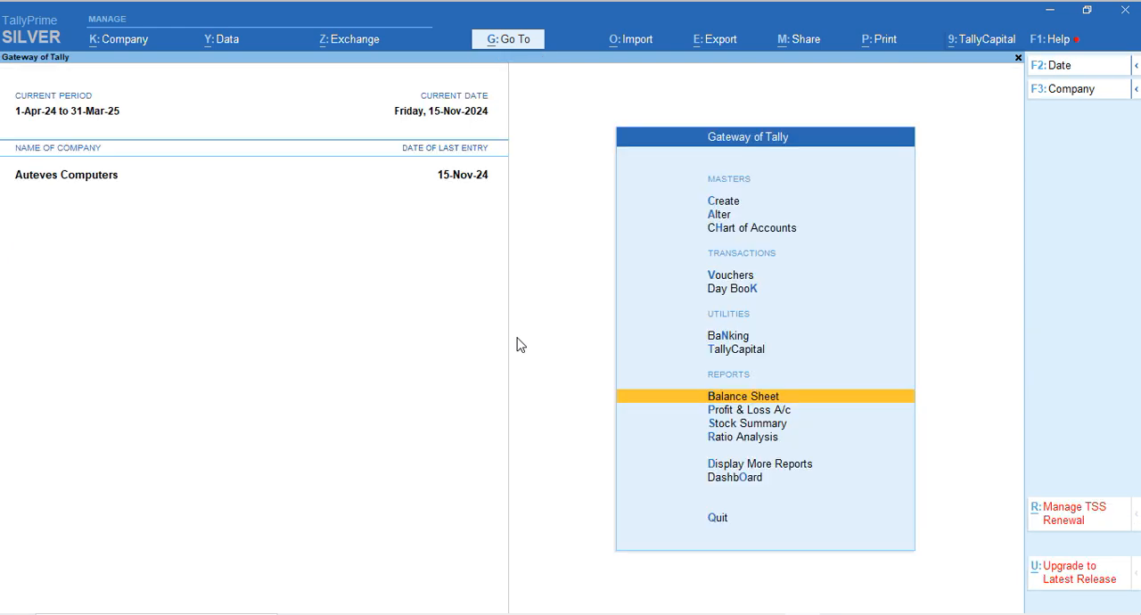
Recheck the sales, purchase and profit lines in the Profit & Loss A/c, and close the report
{"action": "left_click", "coordinate": [1052, 597]}
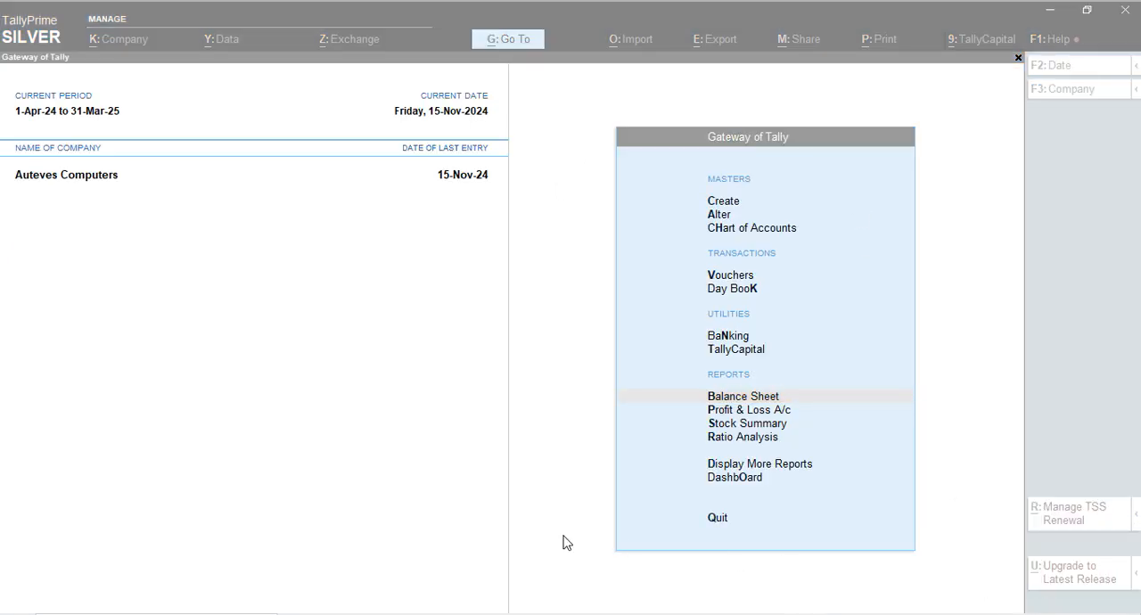
{"action": "left_click", "coordinate": [457, 484]}
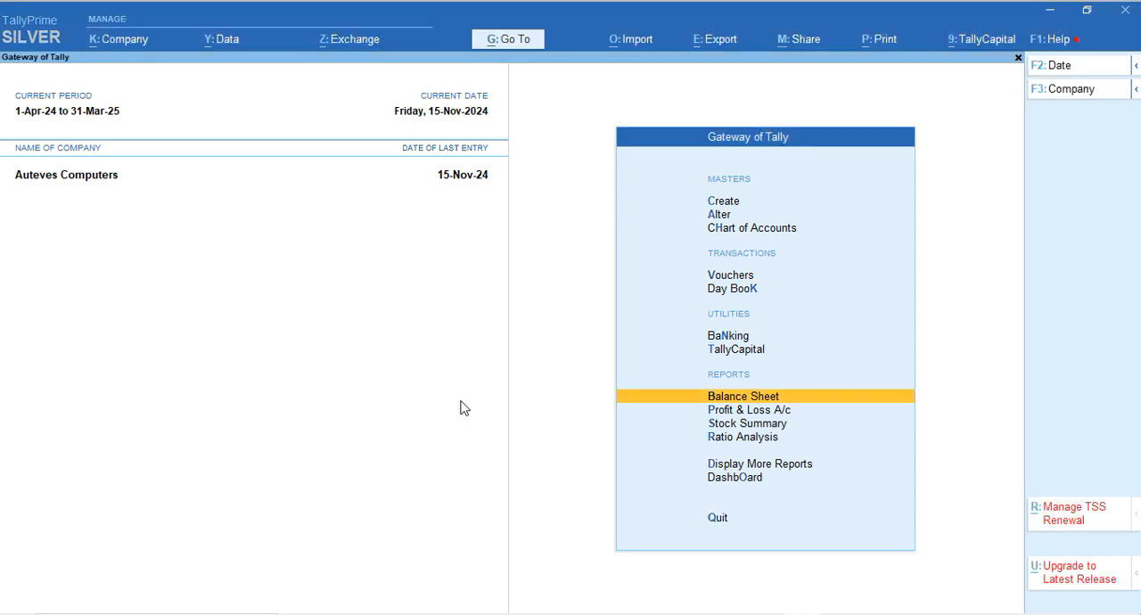
{"action": "key", "text": "p"}
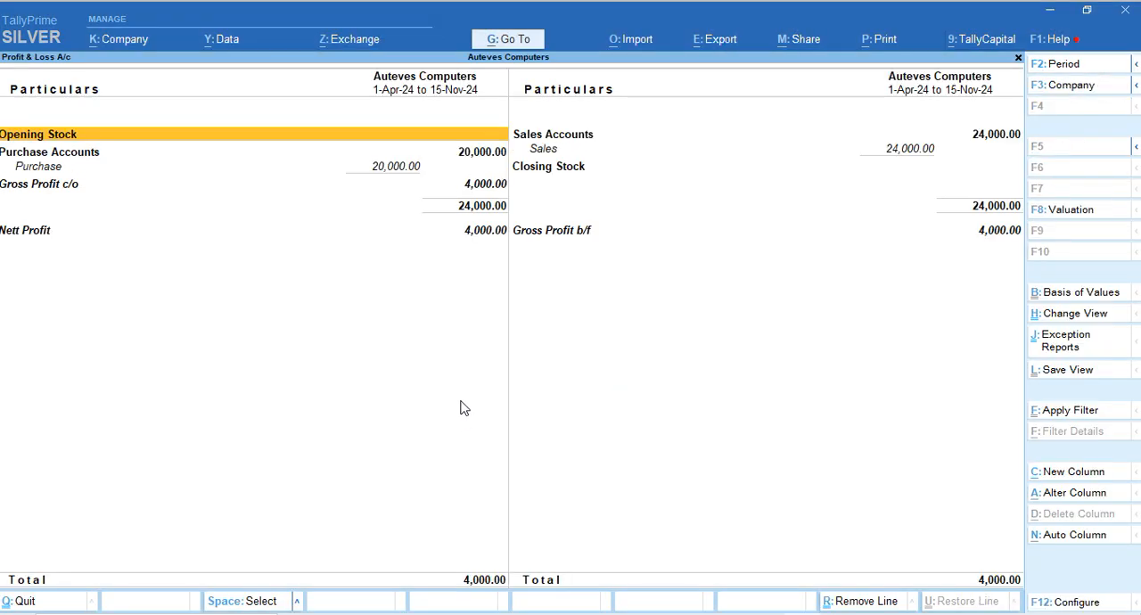
{"action": "key", "text": "Escape"}
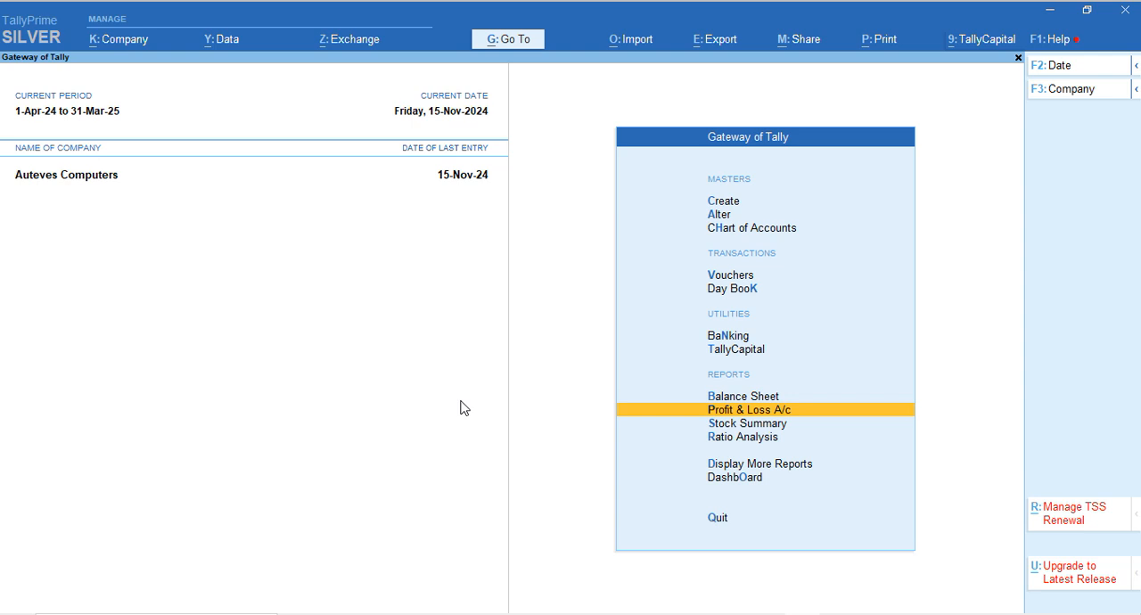
{"action": "key", "text": "Up"}
{"action": "key", "text": "Up"}
{"action": "key", "text": "Up"}
{"action": "key", "text": "Up"}
{"action": "key", "text": "Up"}
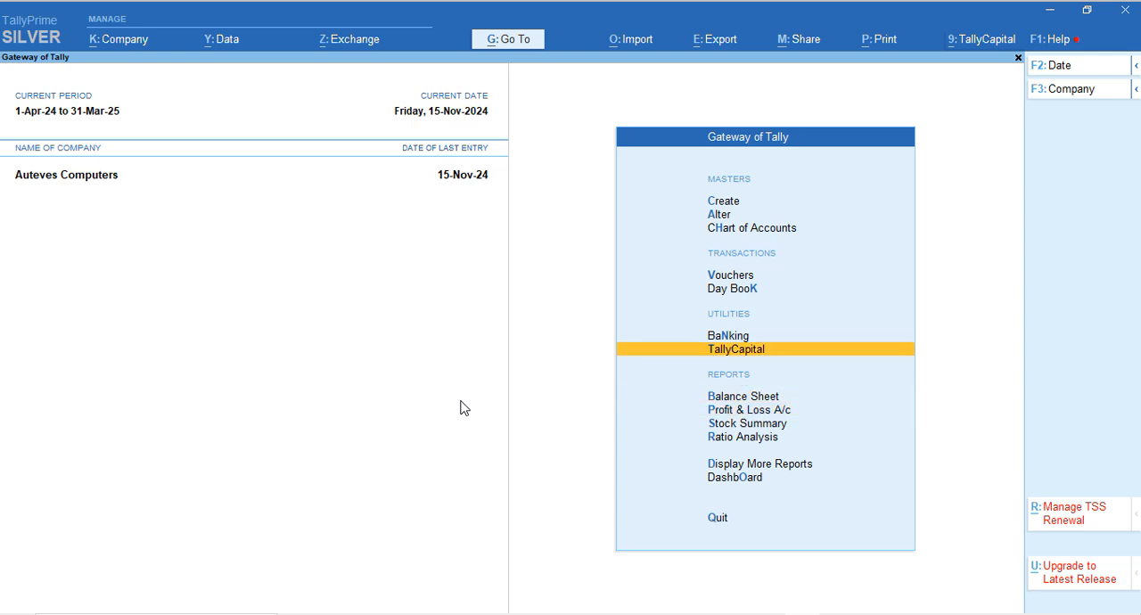
{"action": "key", "text": "Return"}
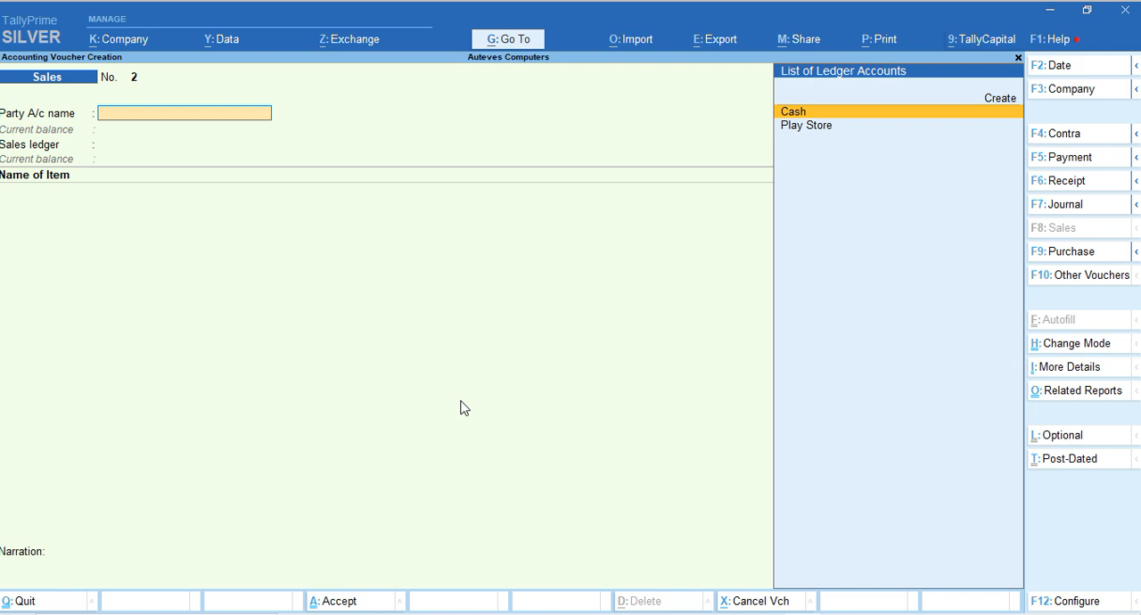
{"action": "left_click", "coordinate": [1070, 165]}
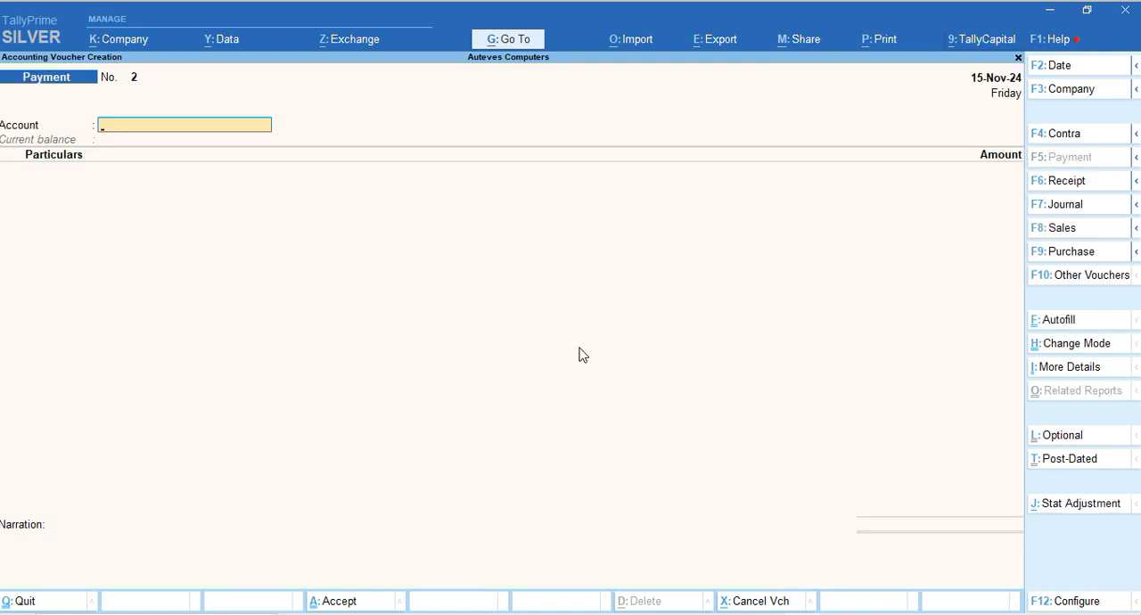
{"action": "key", "text": "Return"}
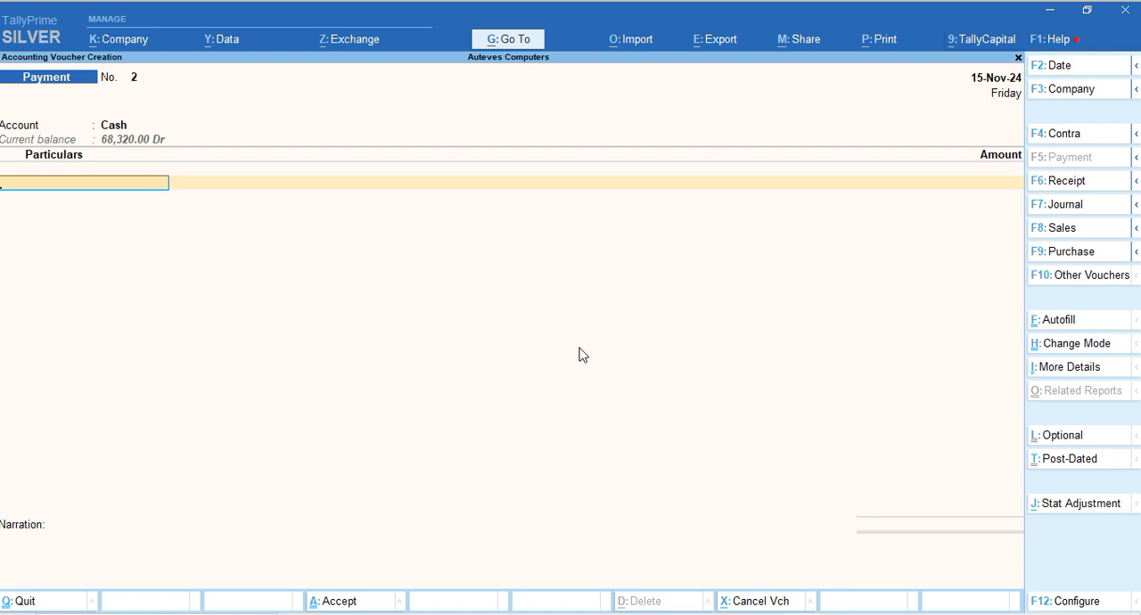
{"action": "key", "text": "ctrl"}
{"action": "key", "text": "Escape"}
Leave the blank payment voucher and start a new ledger named Transportation Exp under Indirect Expenses
{"action": "key", "text": "Up"}
{"action": "key", "text": "Up"}
{"action": "key", "text": "Up"}
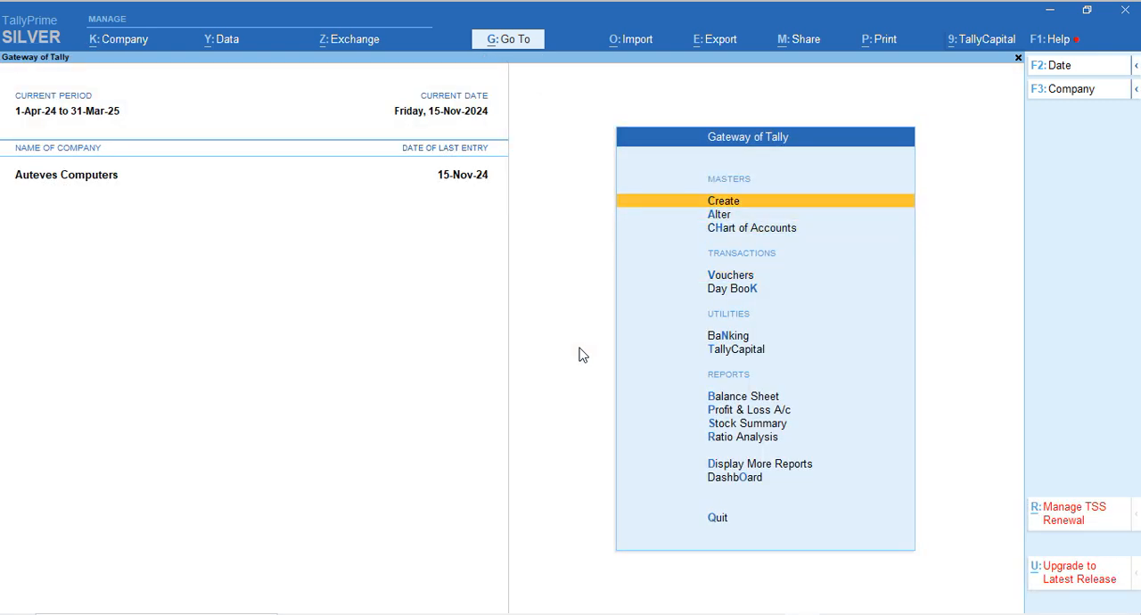
{"action": "key", "text": "Return"}
{"action": "key", "text": "Down"}
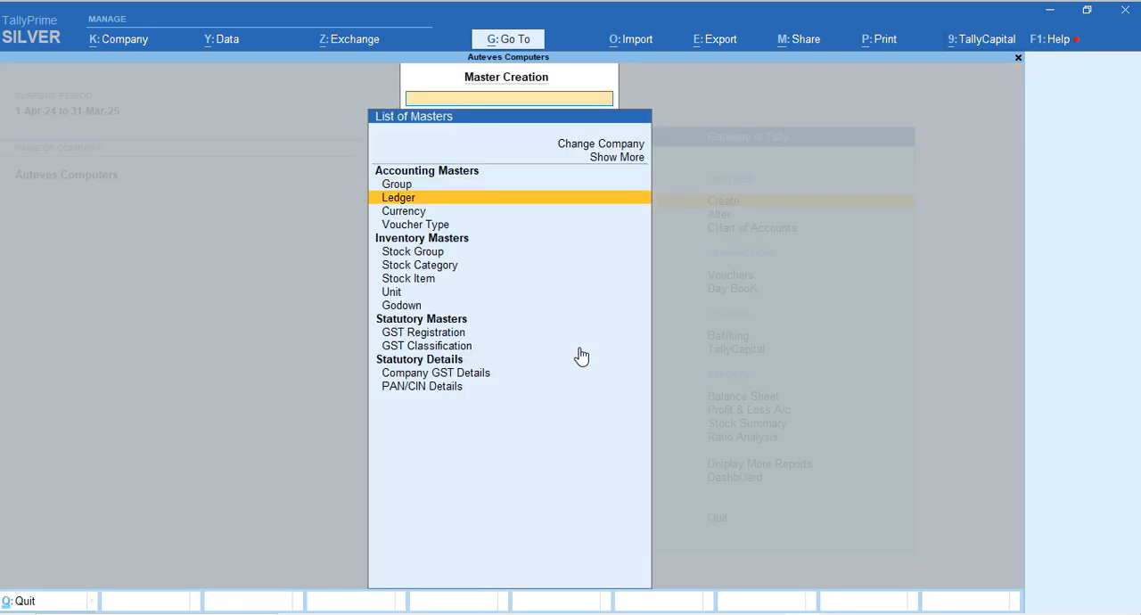
{"action": "key", "text": "Return"}
{"action": "type", "text": "Tra"}
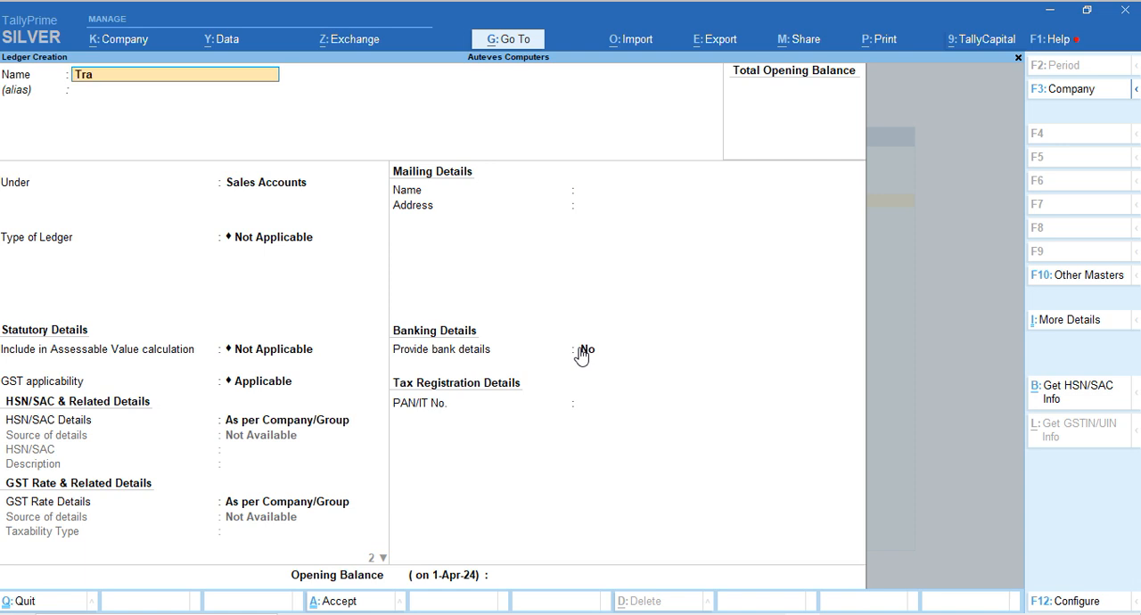
{"action": "type", "text": "nsportation exp"}
{"action": "key", "text": "Return"}
{"action": "type", "text": "In"}
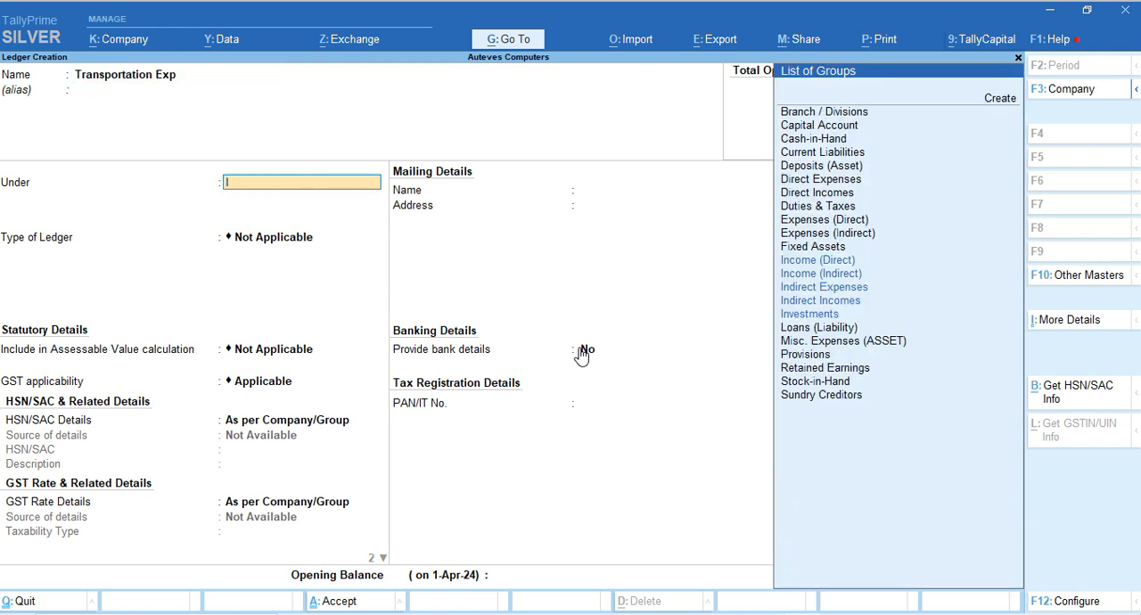
{"action": "type", "text": "d"}
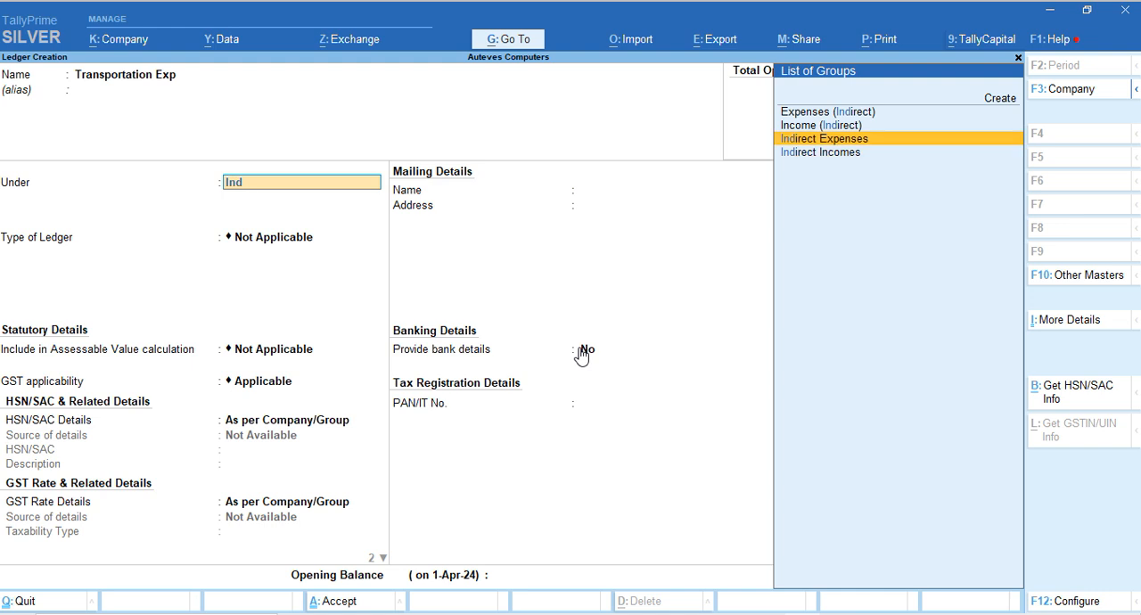
{"action": "key", "text": "Return"}
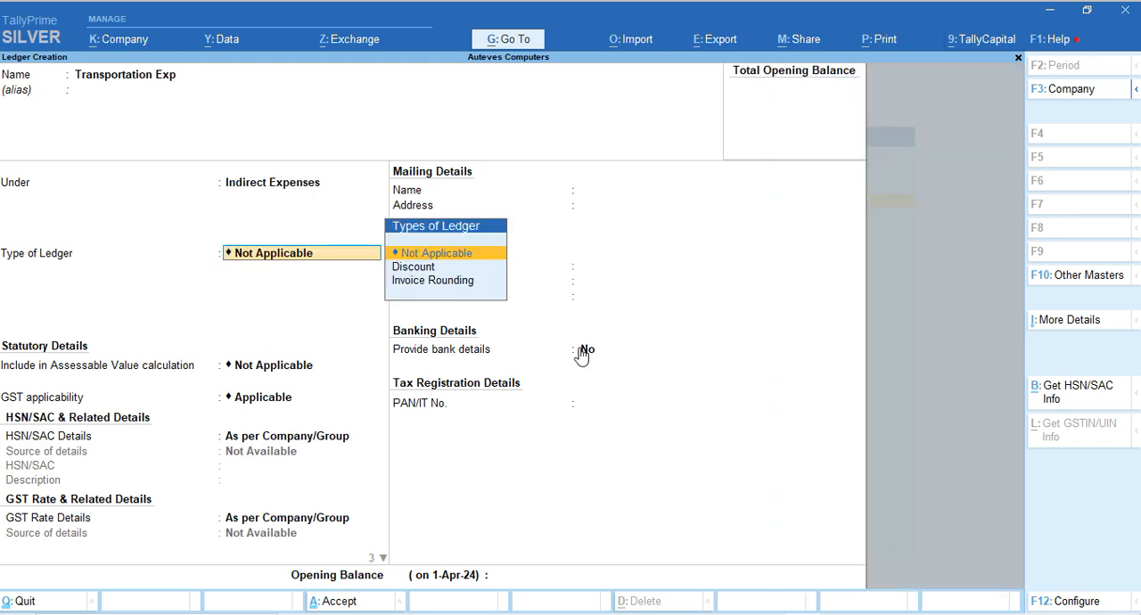
Keep the default GST details with Services as supply type and no opening balance, save the ledger, and return to the Gateway of Tally
{"action": "key", "text": "Return"}
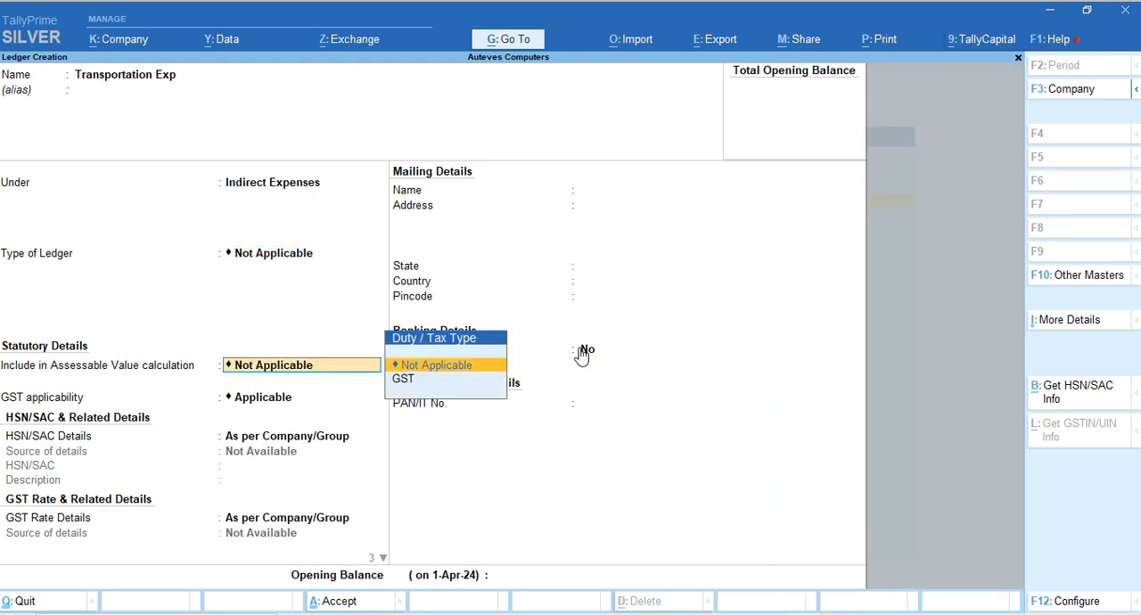
{"action": "key", "text": "Return"}
{"action": "key", "text": "Return"}
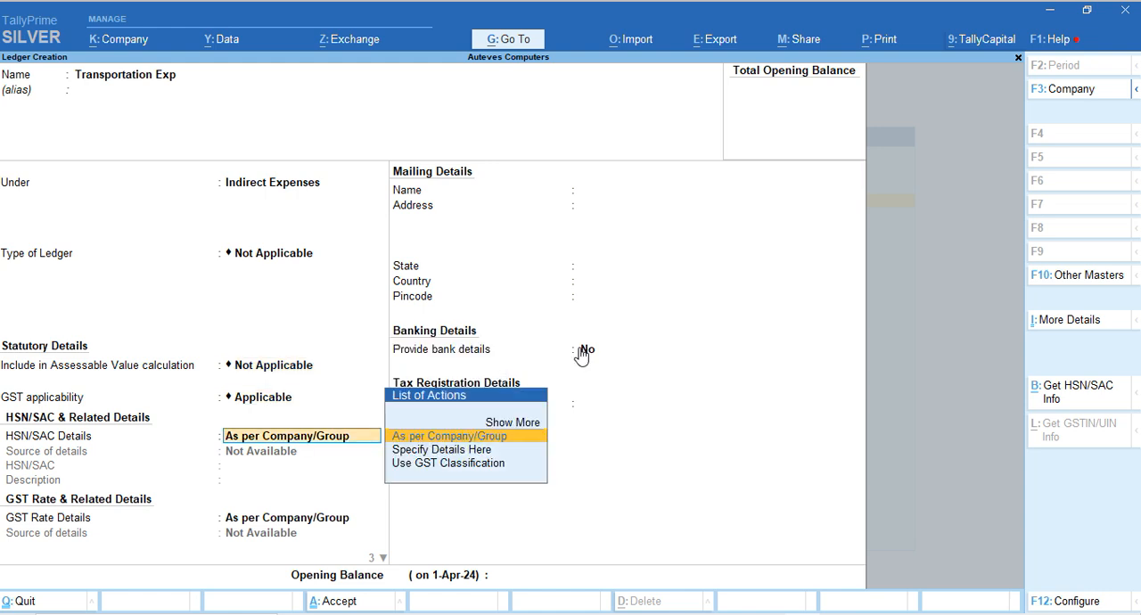
{"action": "key", "text": "Return"}
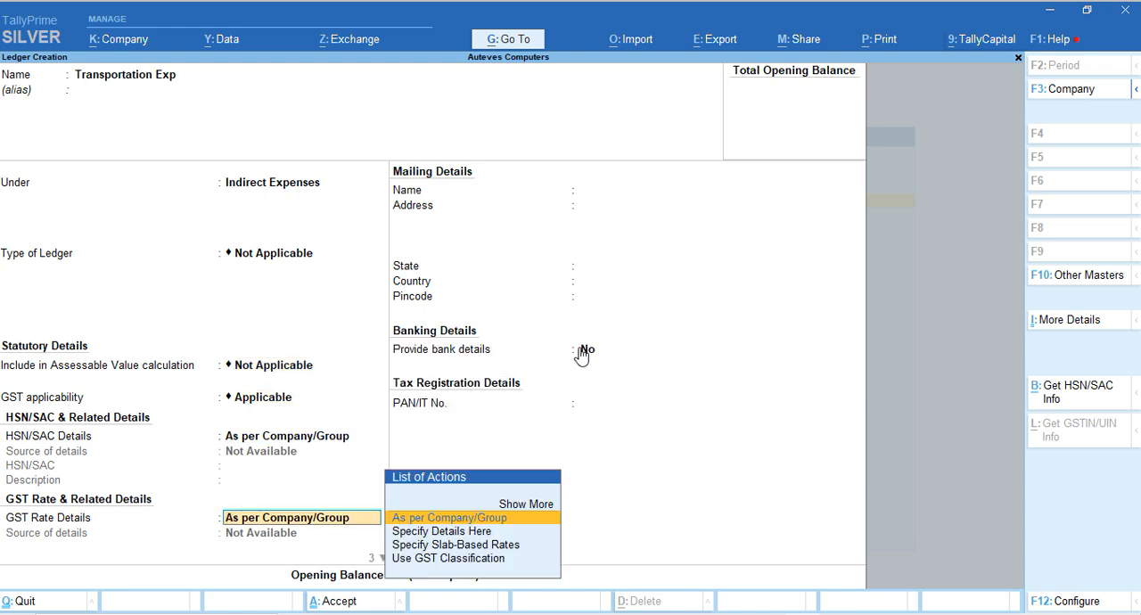
{"action": "key", "text": "Return"}
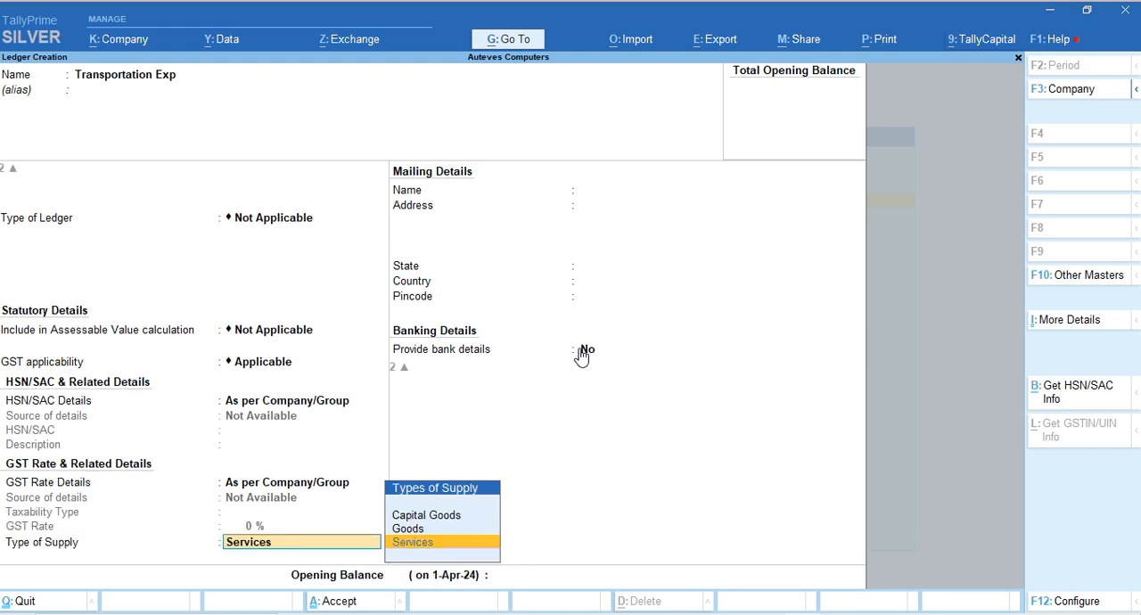
{"action": "key", "text": "Return"}
{"action": "key", "text": "Return"}
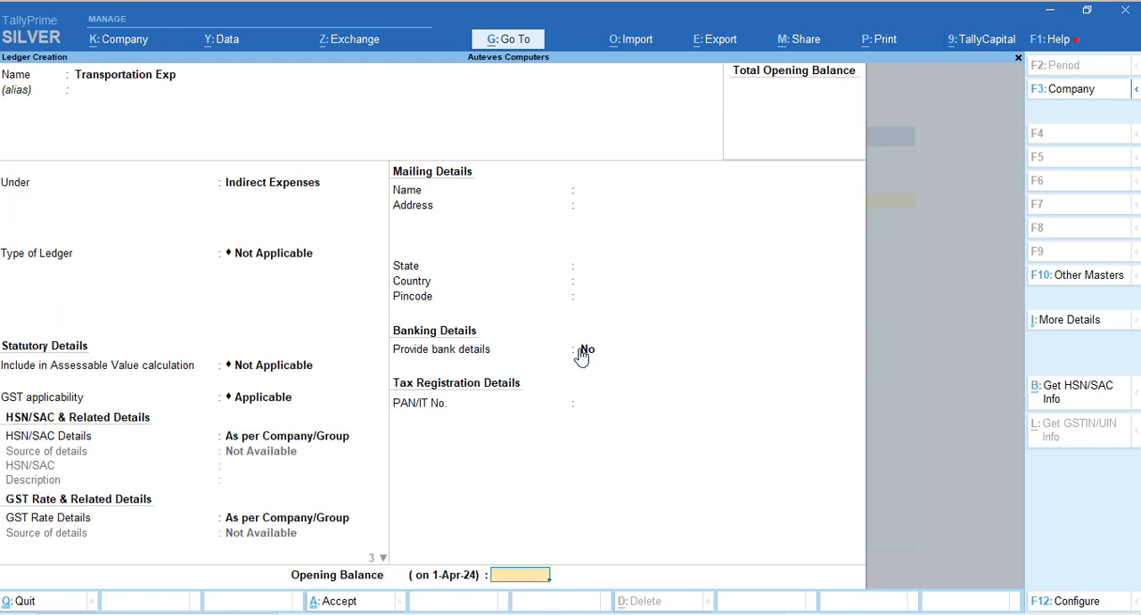
{"action": "key", "text": "Return"}
{"action": "key", "text": "y"}
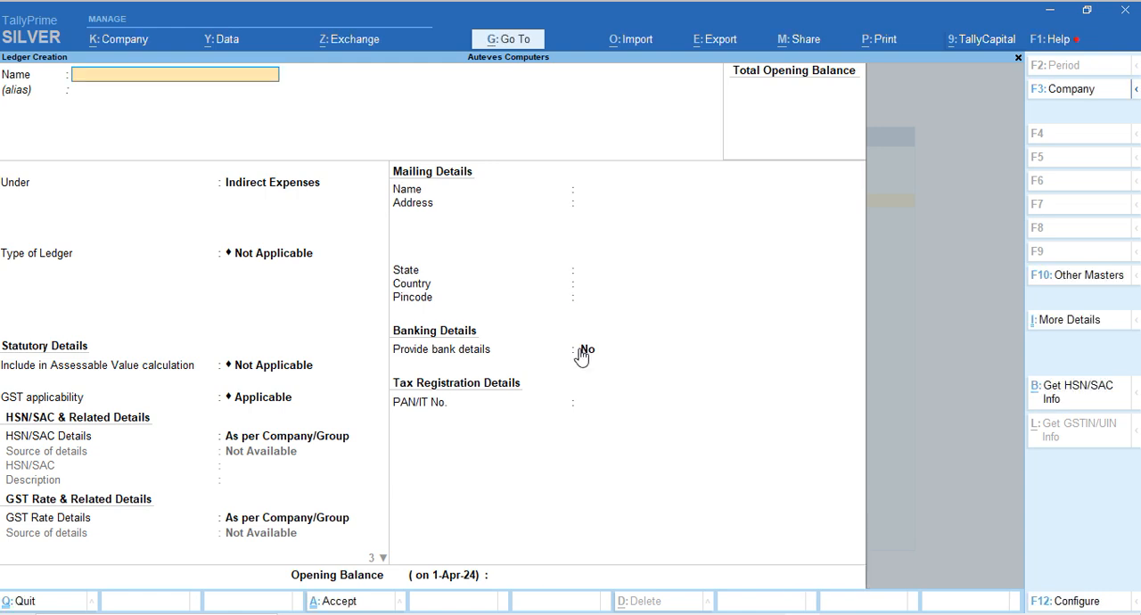
{"action": "key", "text": "Escape"}
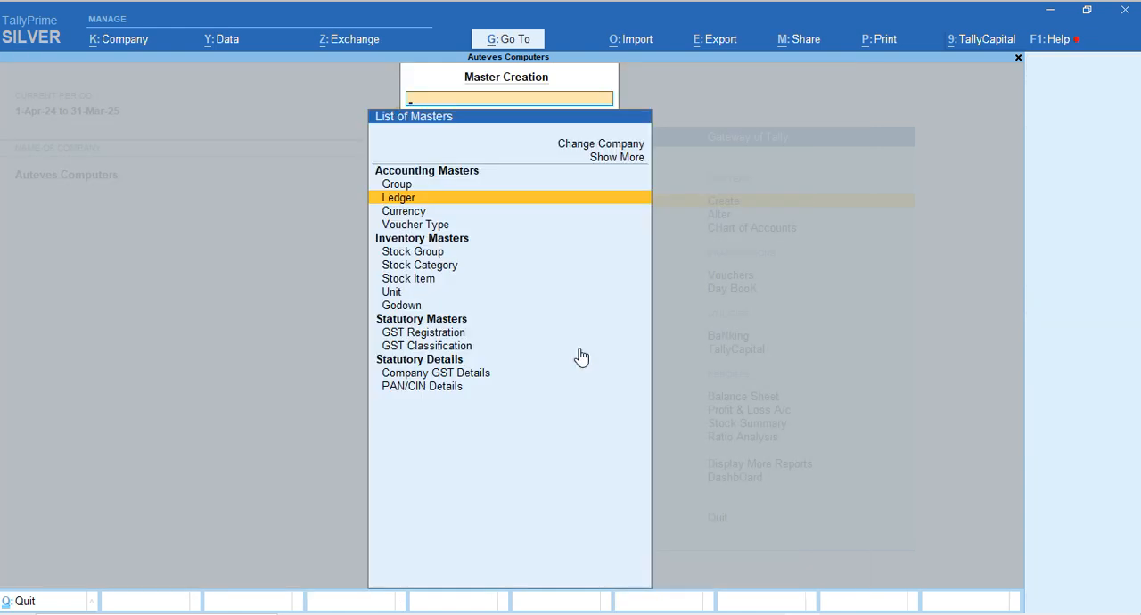
{"action": "key", "text": "Escape"}
{"action": "key", "text": "Escape"}
{"action": "key", "text": "Escape"}
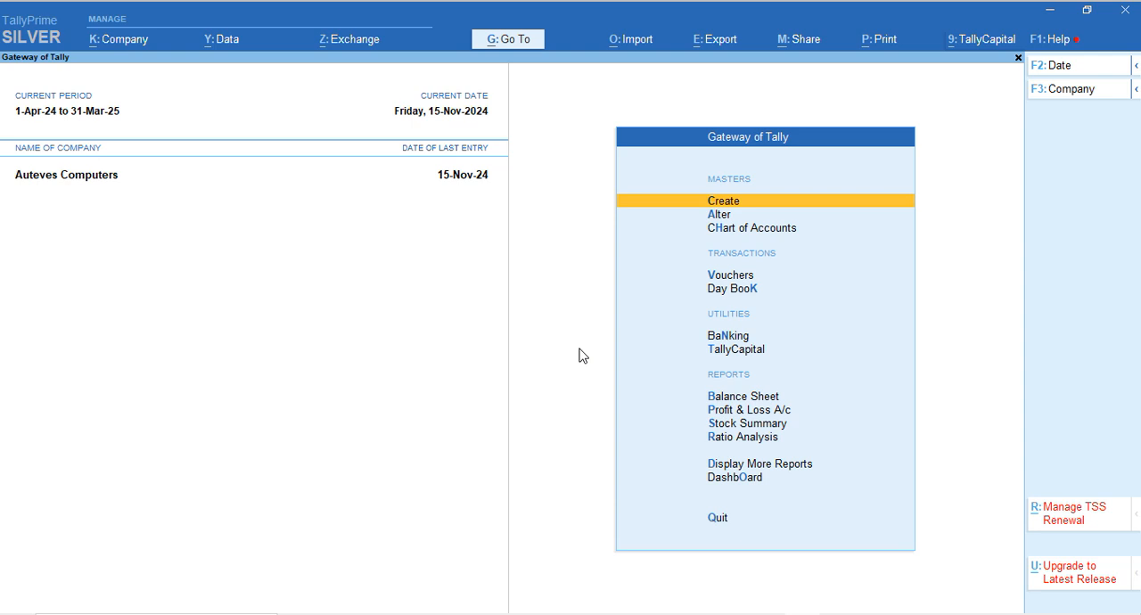
Record a payment voucher of 500 from Cash for Transportation Exp, and save it without a narration
{"action": "key", "text": "Down"}
{"action": "key", "text": "Down"}
{"action": "key", "text": "Down"}
{"action": "key", "text": "Down"}
{"action": "key", "text": "Up"}
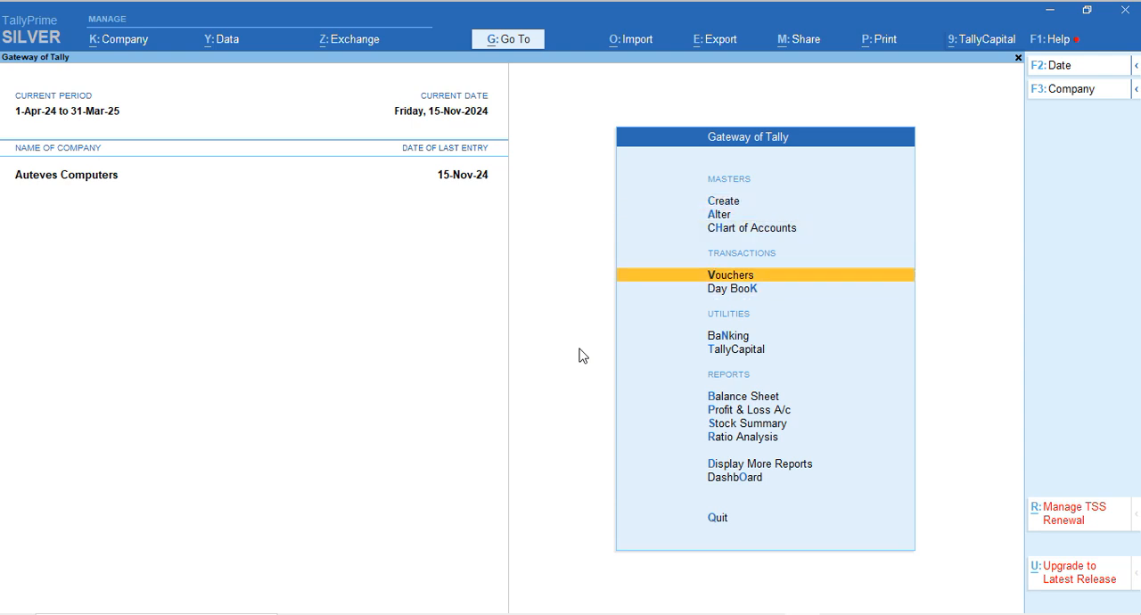
{"action": "key", "text": "Return"}
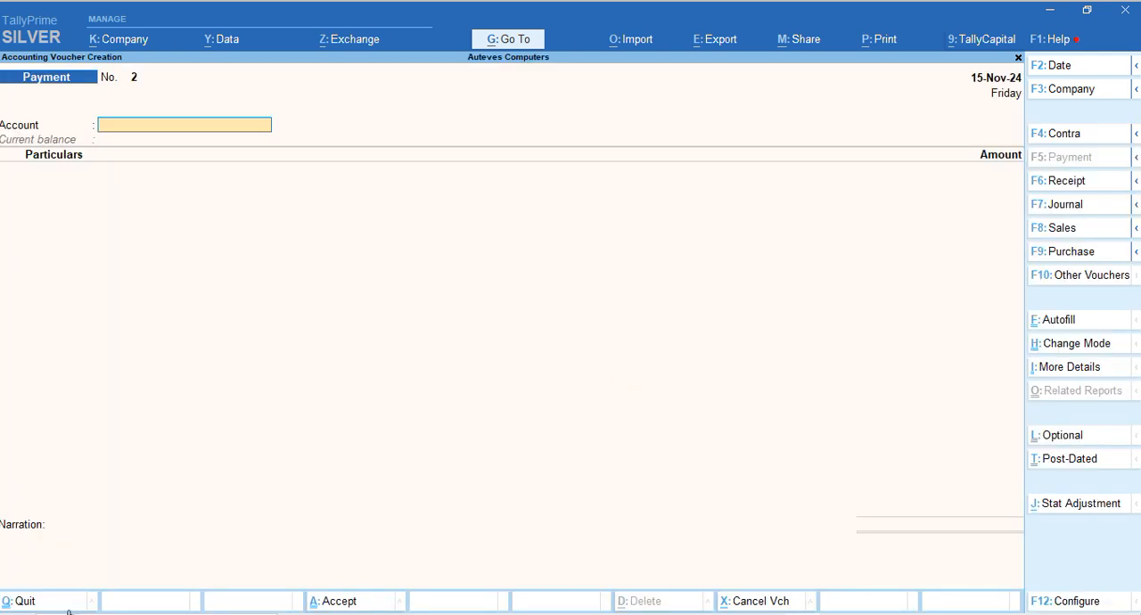
{"action": "key", "text": "Return"}
{"action": "type", "text": "Tra"}
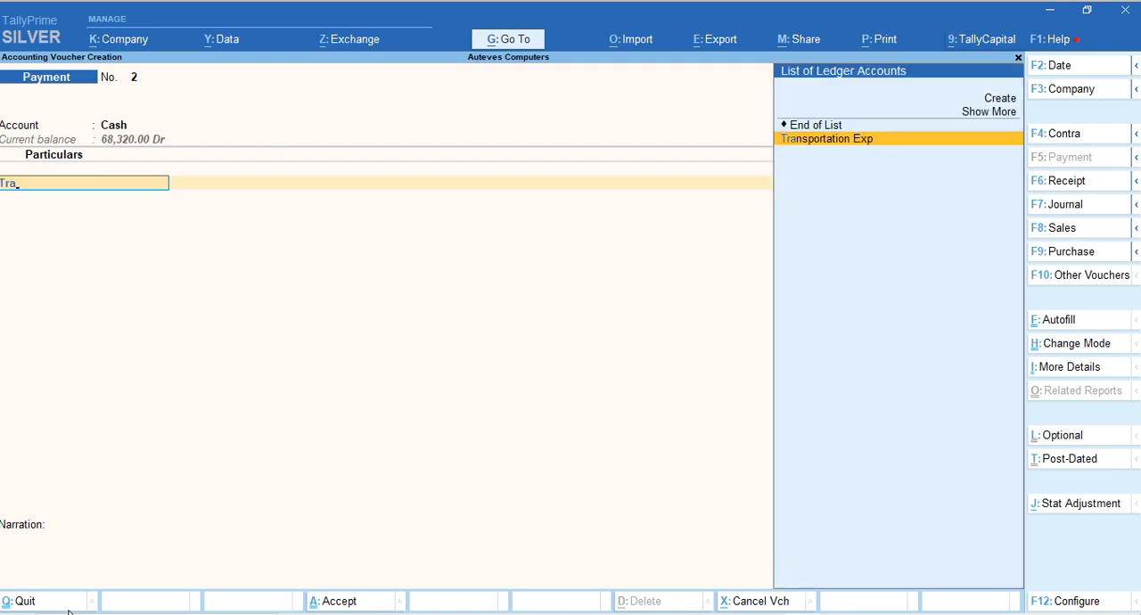
{"action": "key", "text": "Return"}
{"action": "type", "text": "500"}
{"action": "key", "text": "Return"}
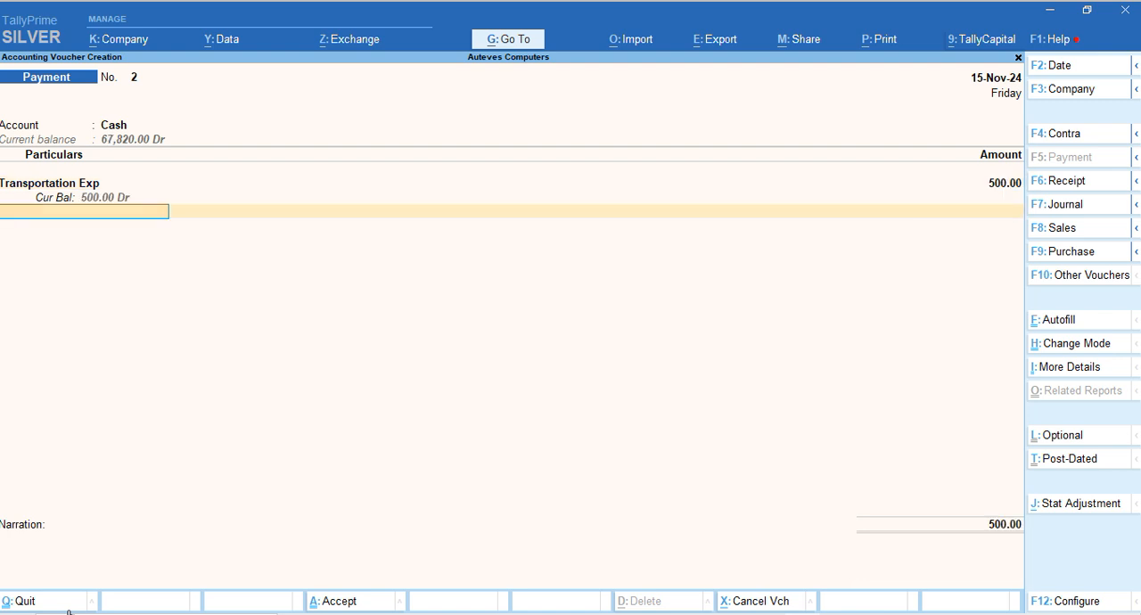
{"action": "key", "text": "Return"}
{"action": "key", "text": "Return"}
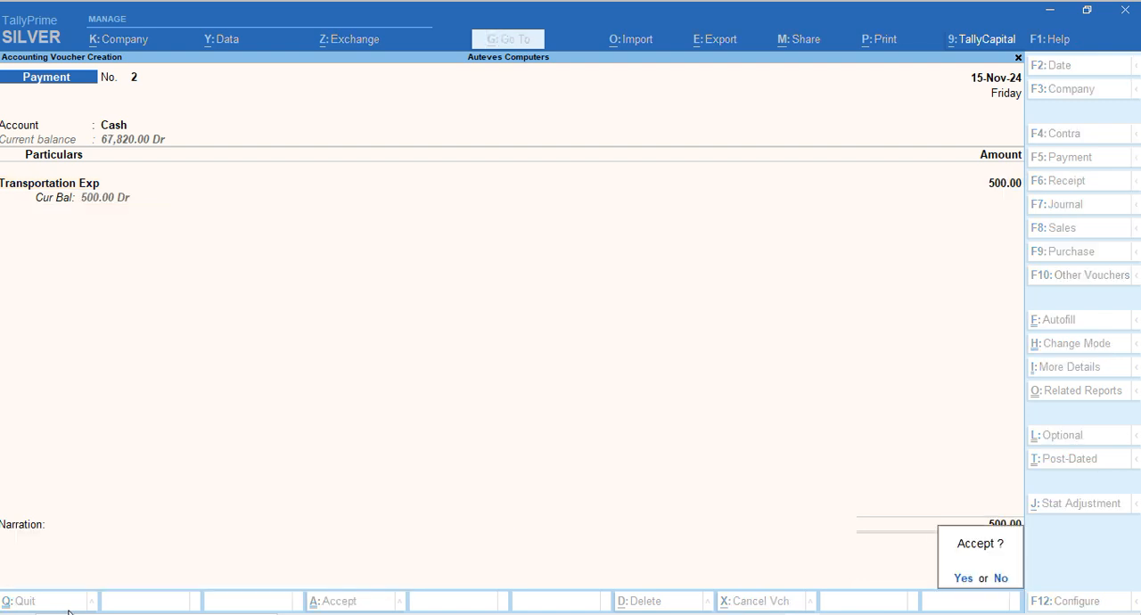
{"action": "key", "text": "Return"}
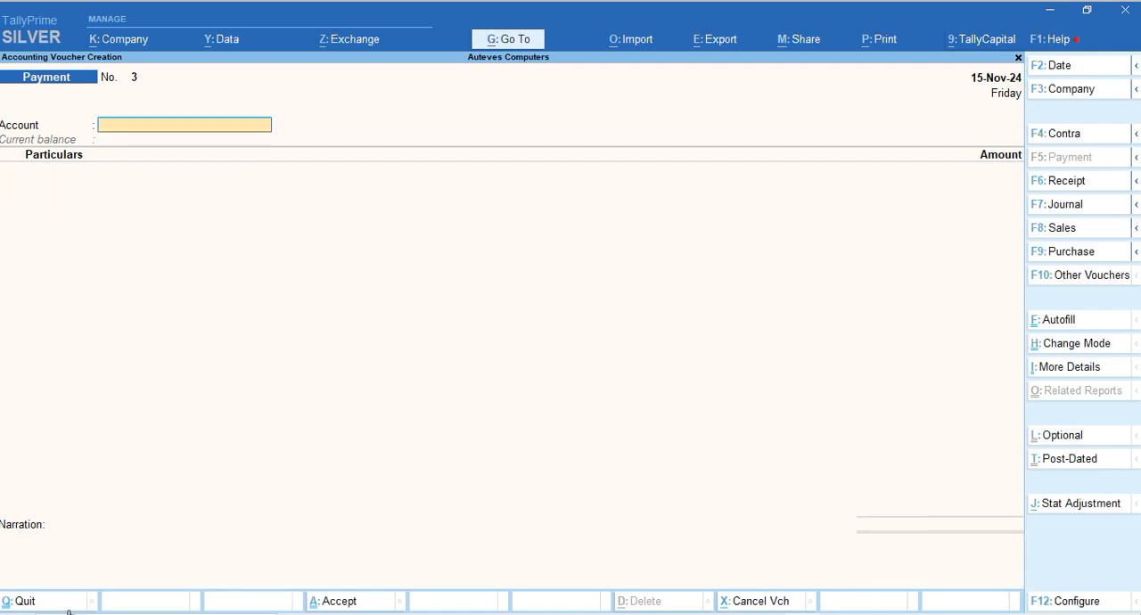
Examine the Transportation Exp and Nett Profit lines in the detailed Profit & Loss A/c, and close the report
{"action": "key", "text": "Escape"}
{"action": "key", "text": "Escape"}
{"action": "key", "text": "n"}
{"action": "key", "text": "p"}
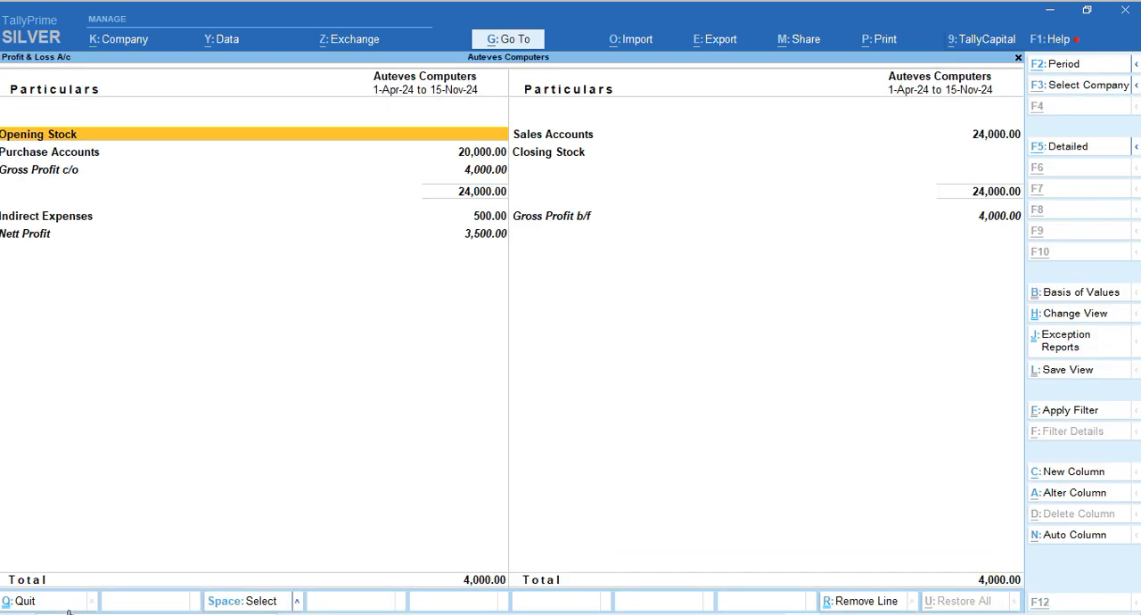
{"action": "key", "text": "alt+F5"}
{"action": "key", "text": "Down"}
{"action": "key", "text": "Down"}
{"action": "key", "text": "Down"}
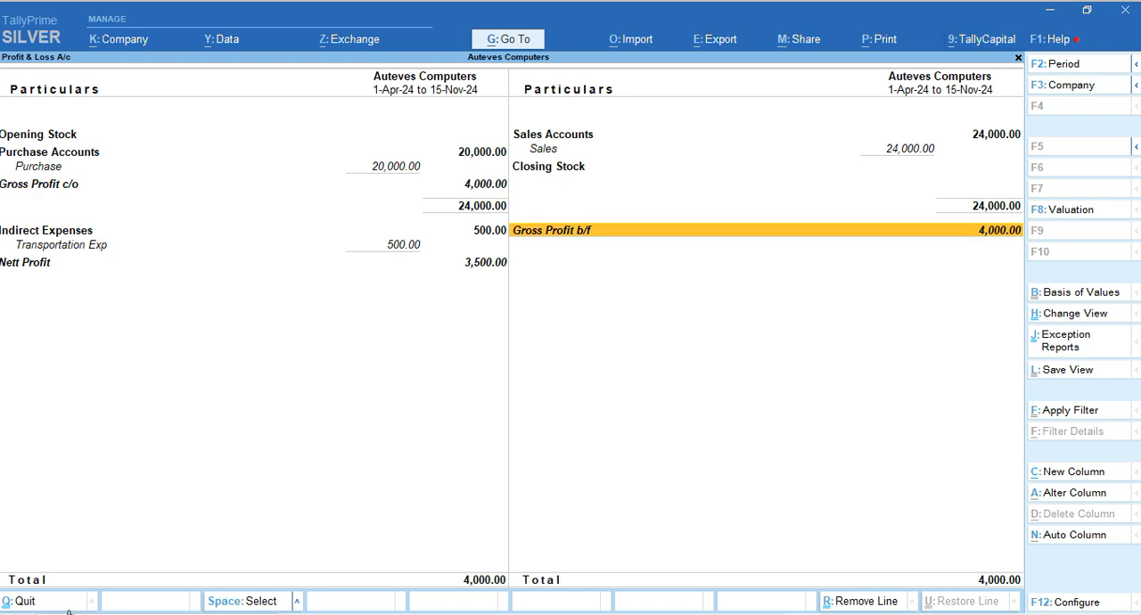
{"action": "key", "text": "Left"}
{"action": "key", "text": "Down"}
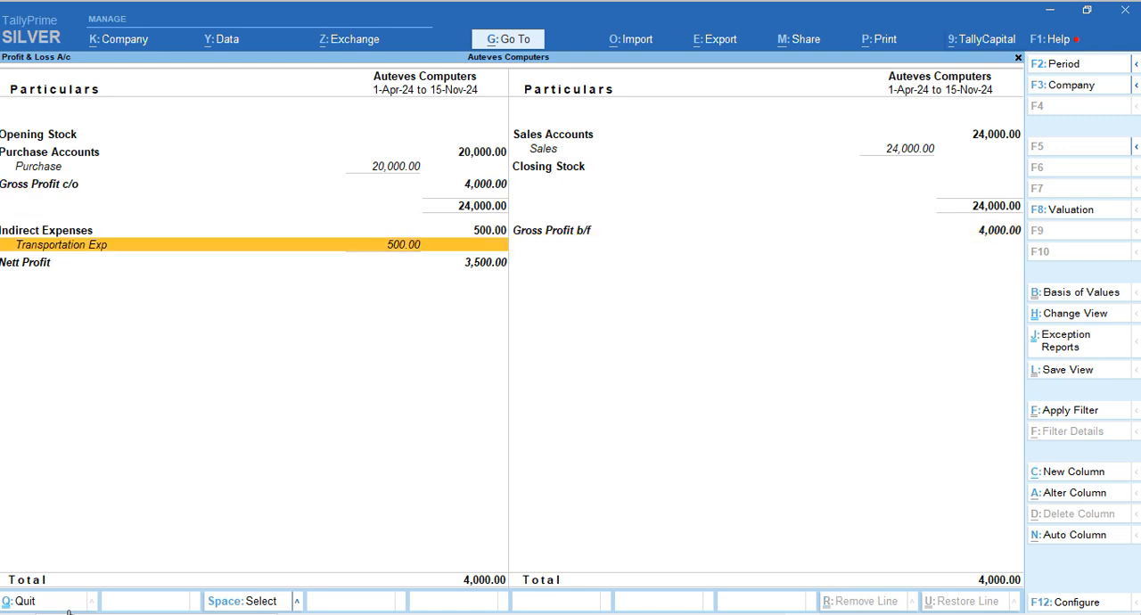
{"action": "key", "text": "Down"}
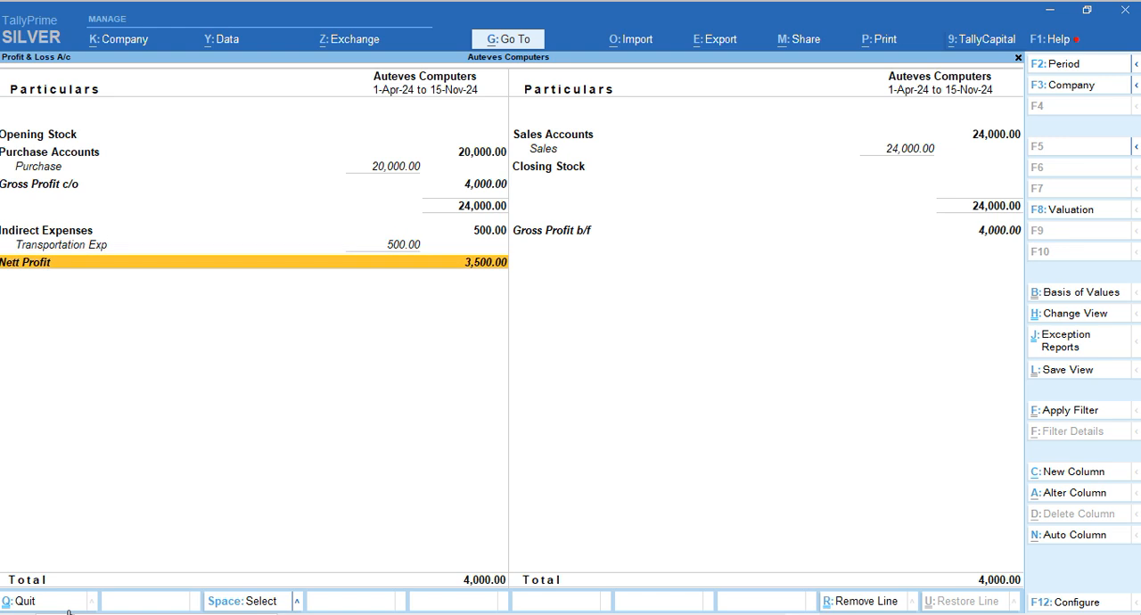
{"action": "key", "text": "Escape"}
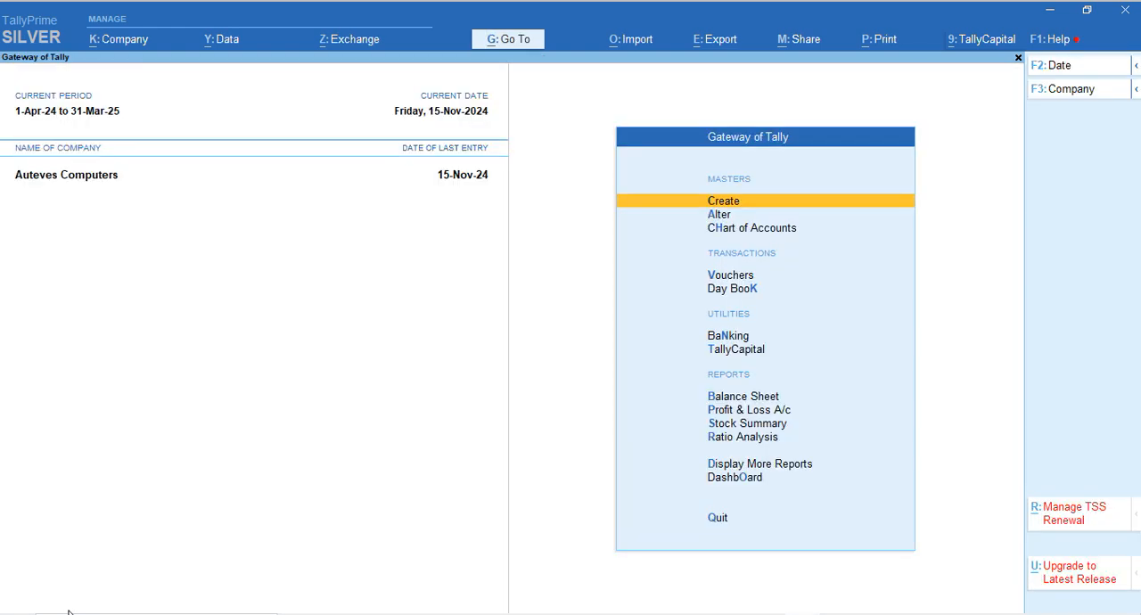
Check the Profit & Loss A/c and Cash-in-Hand entries on the detailed Balance Sheet, and return to the Gateway of Tally
{"action": "key", "text": "b"}
{"action": "key", "text": "alt+F5"}
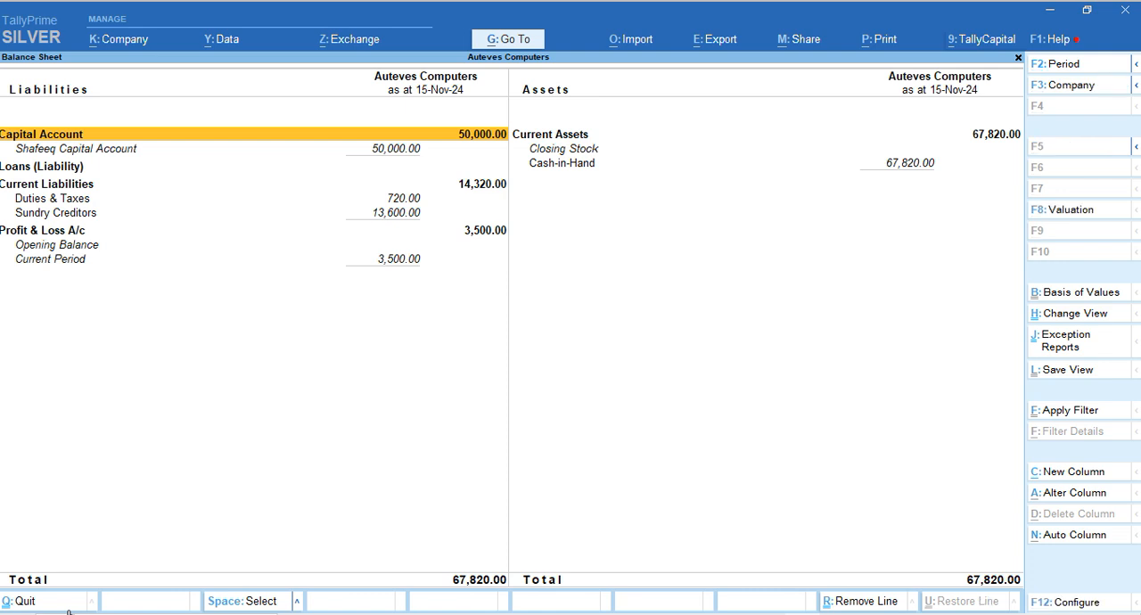
{"action": "key", "text": "Down"}
{"action": "key", "text": "Down"}
{"action": "key", "text": "Down"}
{"action": "key", "text": "Down"}
{"action": "key", "text": "Down"}
{"action": "key", "text": "Down"}
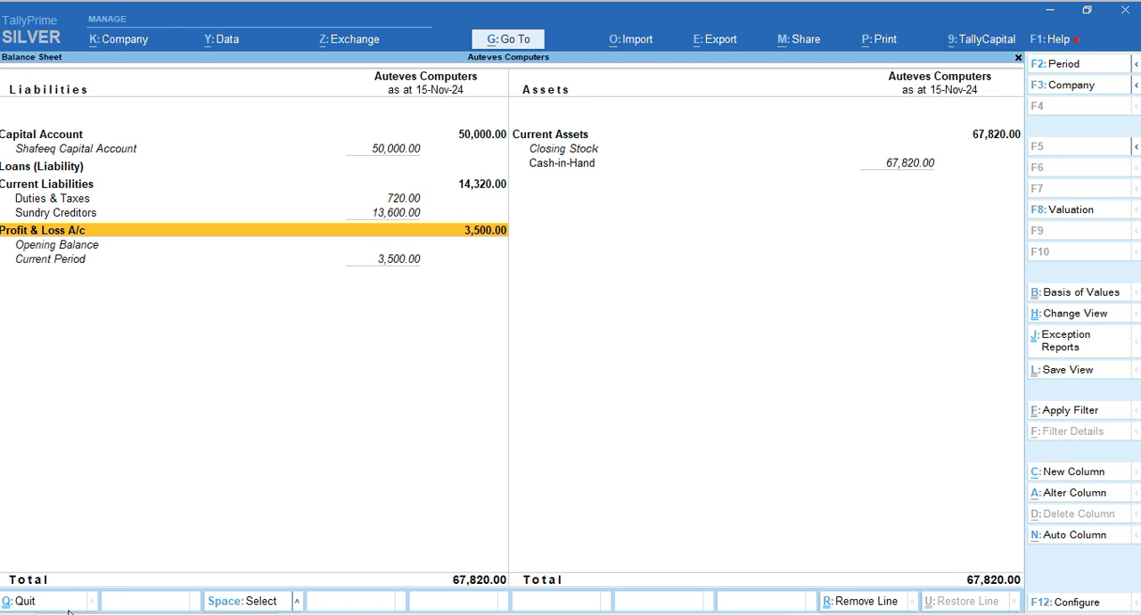
{"action": "key", "text": "Right"}
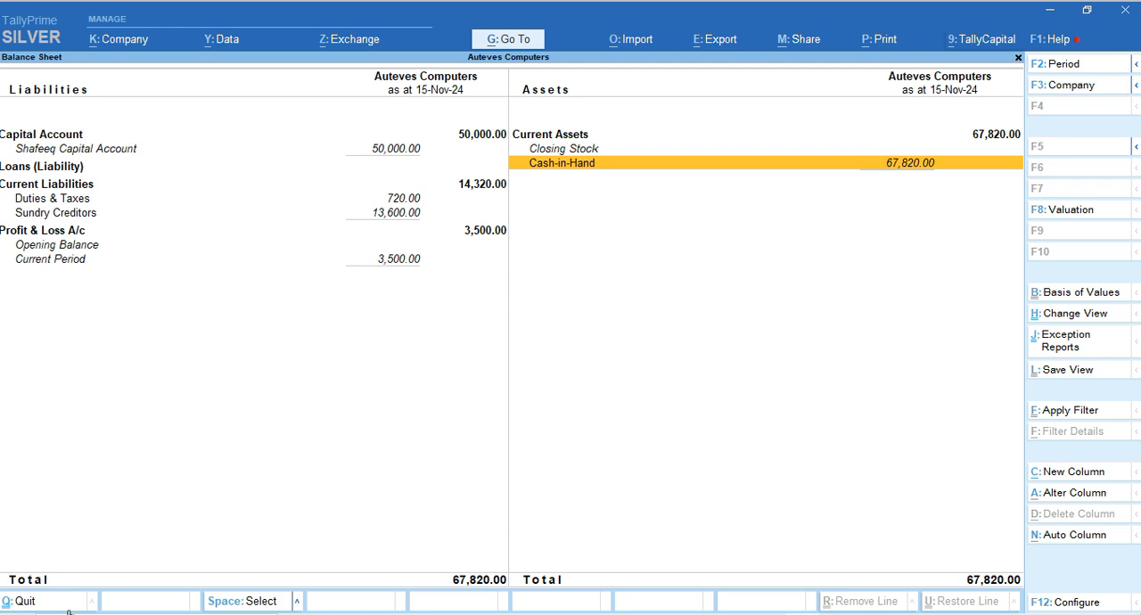
{"action": "key", "text": "Escape"}
{"action": "key", "text": "Escape"}
{"action": "key", "text": "n"}
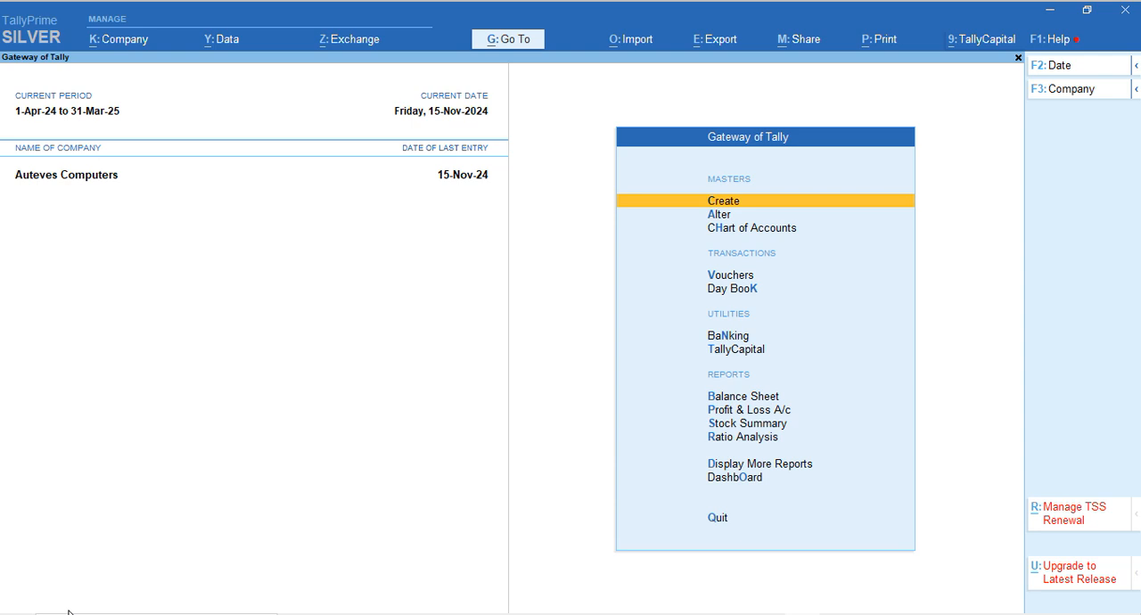
From a new payment voucher with Cash as the account, start a ledger named Office Exp under Indirect Expenses
{"action": "key", "text": "v"}
{"action": "key", "text": "Return"}
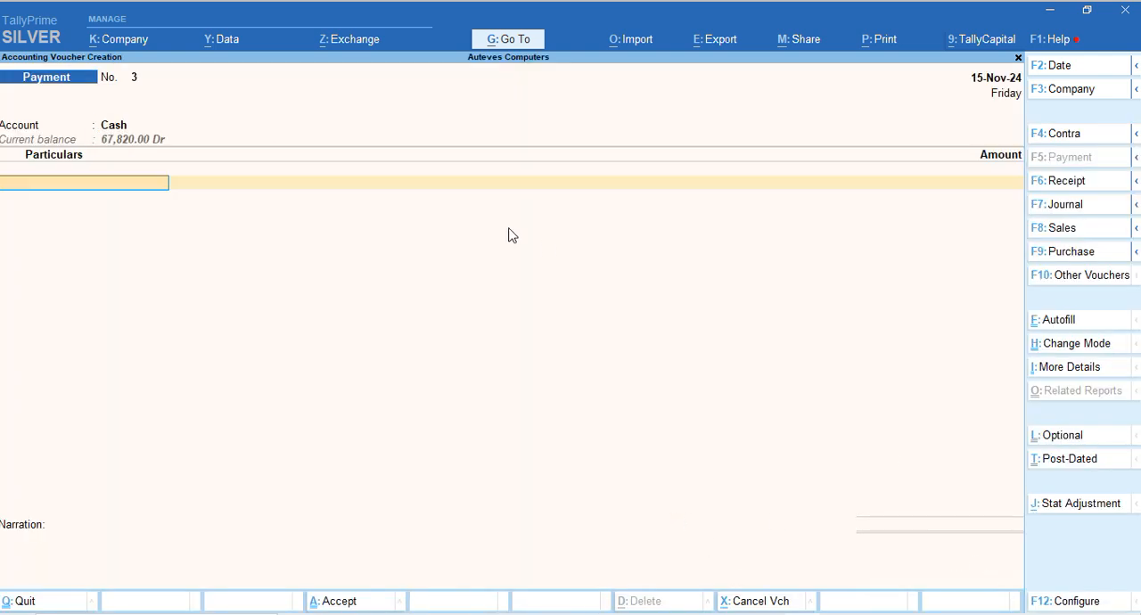
{"action": "left_click", "coordinate": [1049, 606]}
{"action": "key", "text": "alt"}
{"action": "key", "text": "alt+c"}
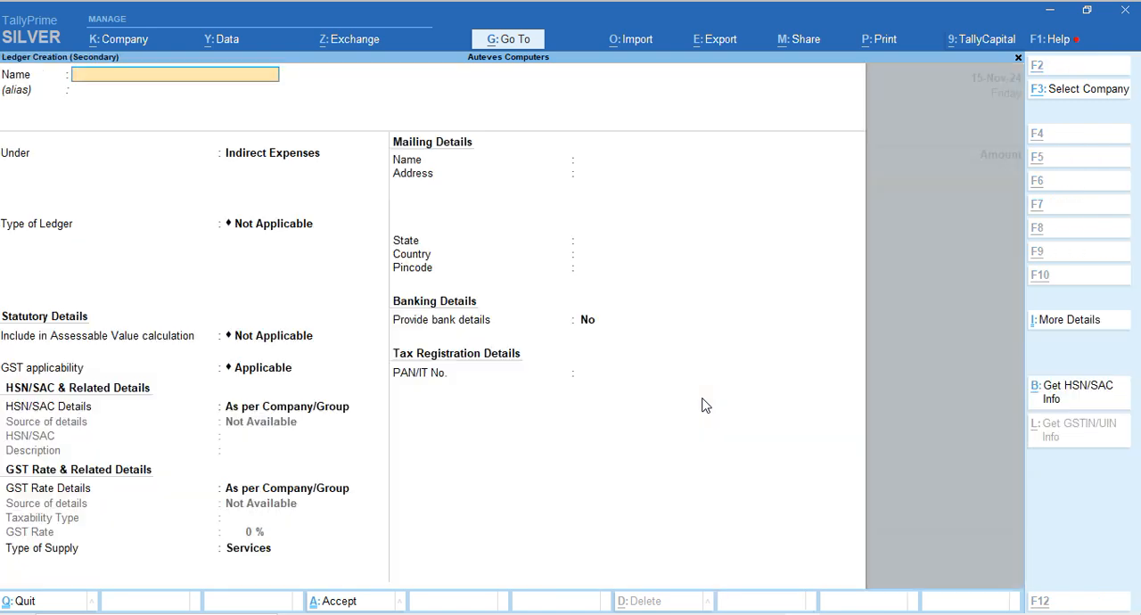
{"action": "type", "text": "Offi"}
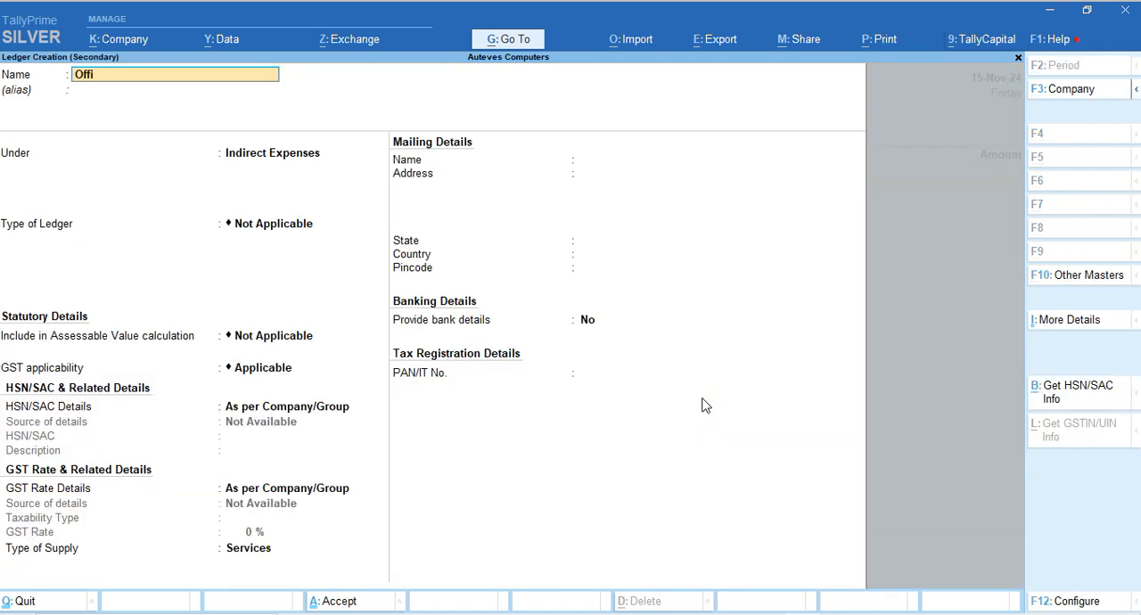
{"action": "type", "text": "ce Exp"}
{"action": "key", "text": "Return"}
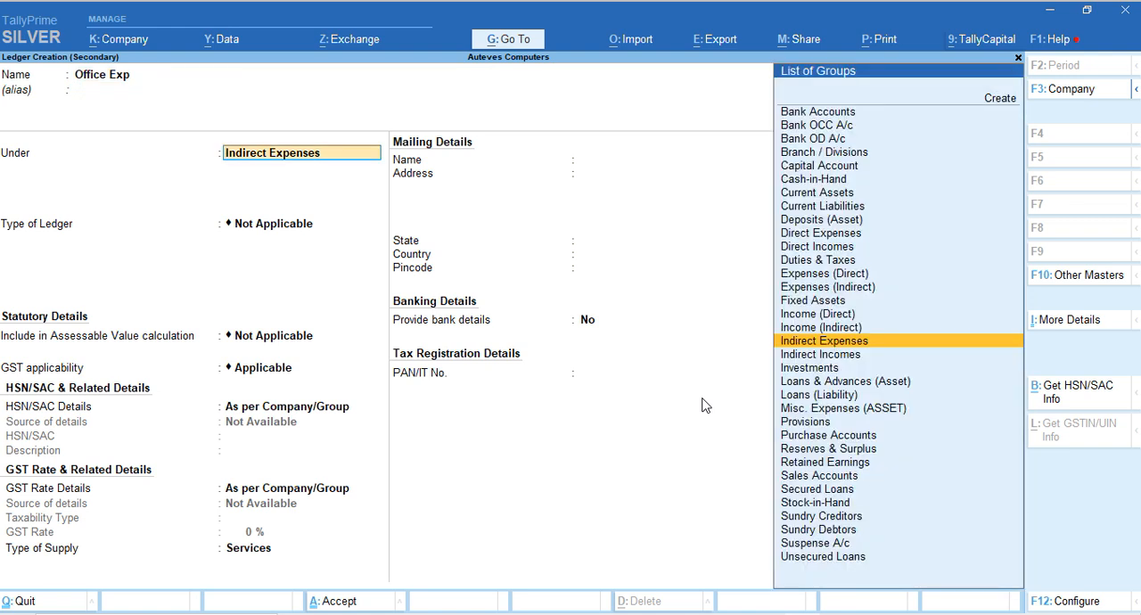
{"action": "key", "text": "Return"}
Save the Office Exp ledger under Indirect Expenses with its default GST details and Services as the type of supply
{"action": "key", "text": "Return"}
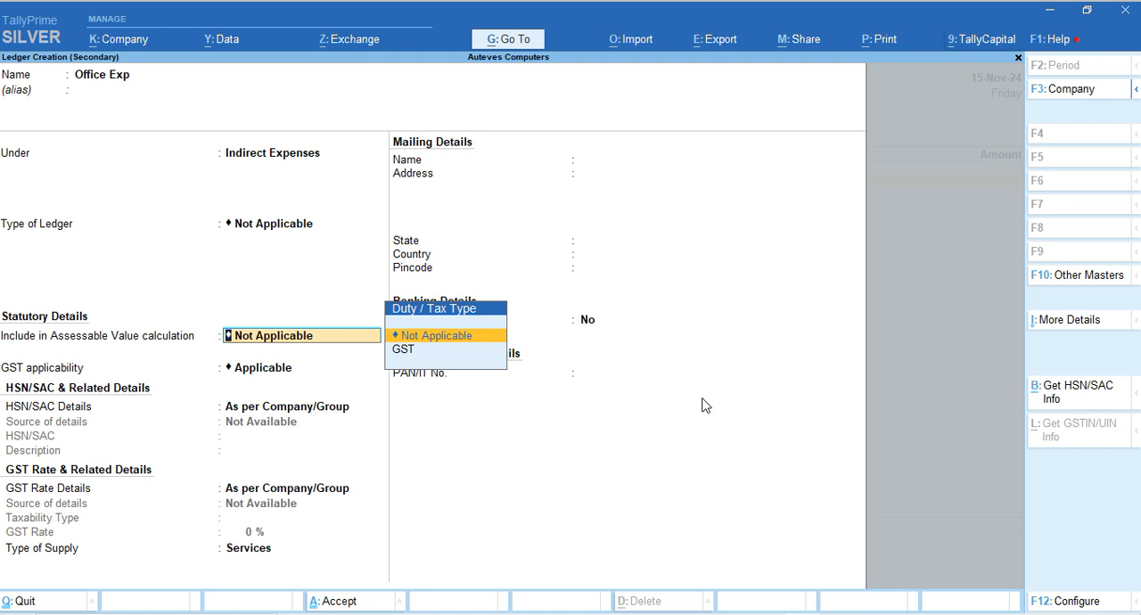
{"action": "key", "text": "Return"}
{"action": "key", "text": "Return"}
{"action": "key", "text": "Return"}
{"action": "key", "text": "Return"}
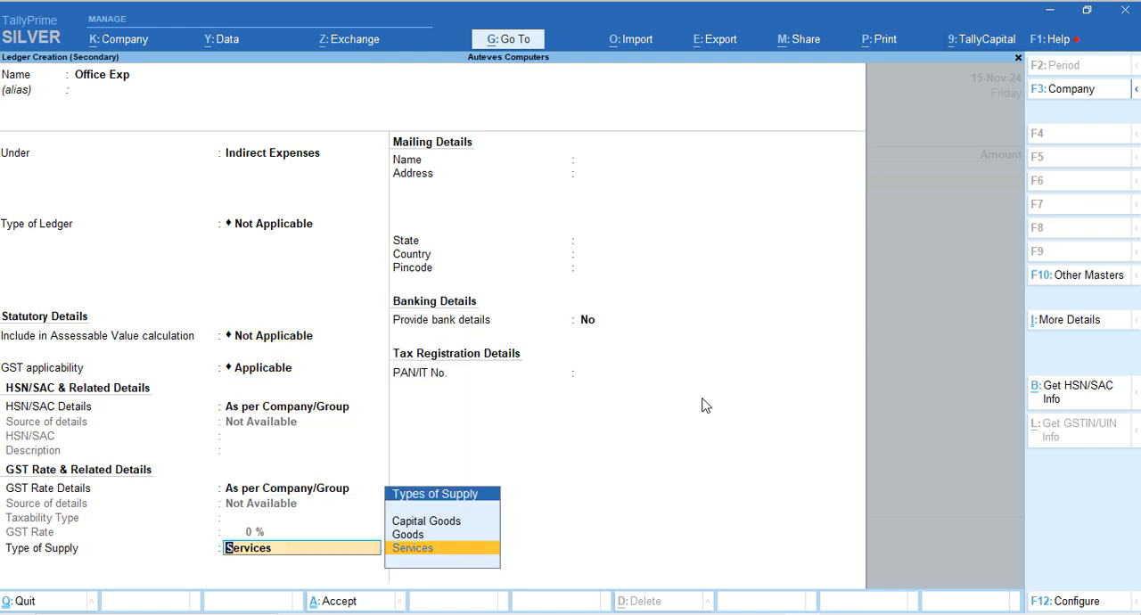
{"action": "key", "text": "Return"}
{"action": "key", "text": "Return"}
{"action": "key", "text": "Return"}
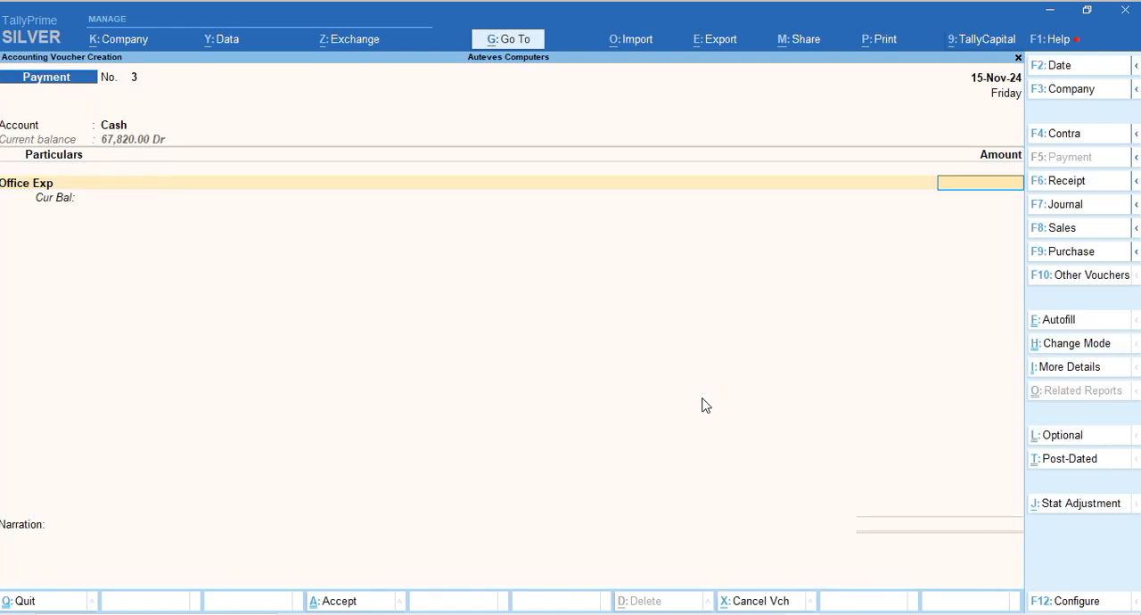
Record 200 against Office Exp, save the payment voucher without a narration, and return to the Gateway of Tally
{"action": "type", "text": "200"}
{"action": "key", "text": "Return"}
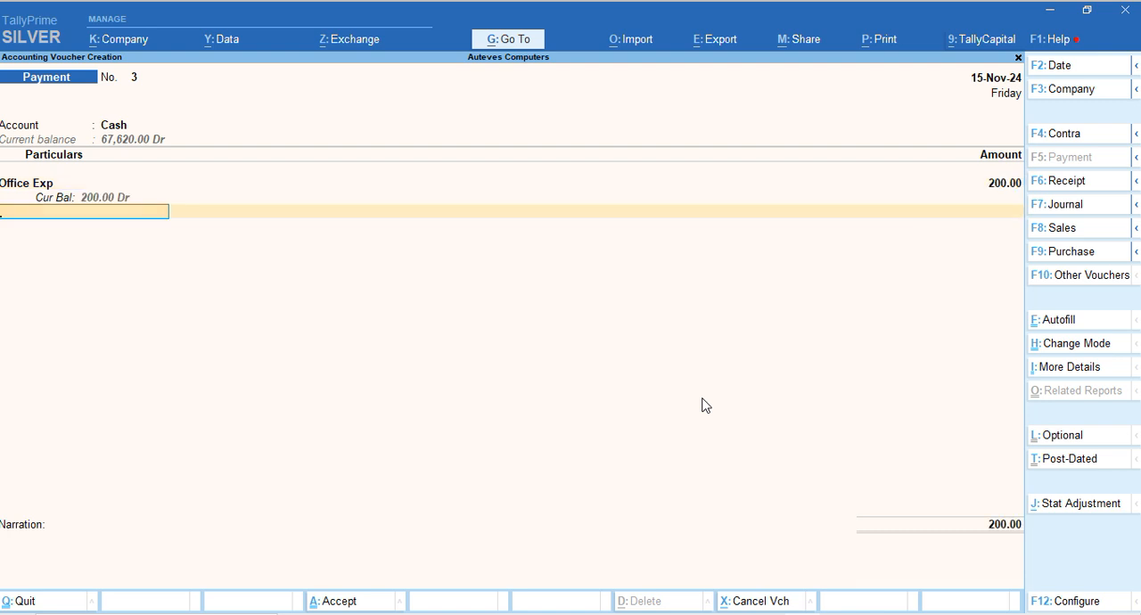
{"action": "key", "text": "Return"}
{"action": "key", "text": "Return"}
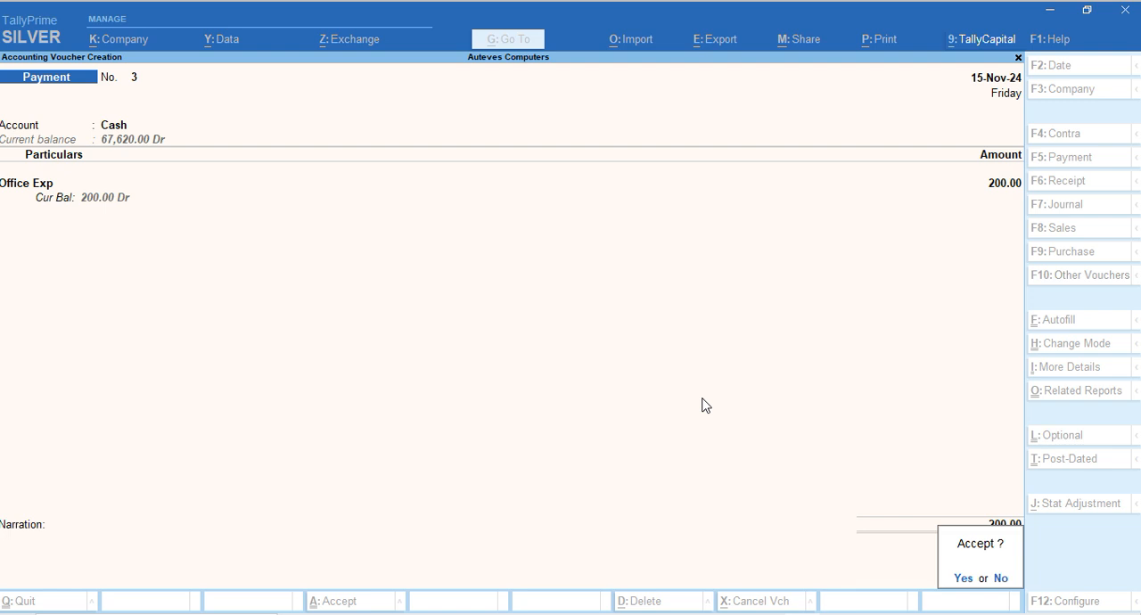
{"action": "key", "text": "Return"}
{"action": "key", "text": "Escape"}
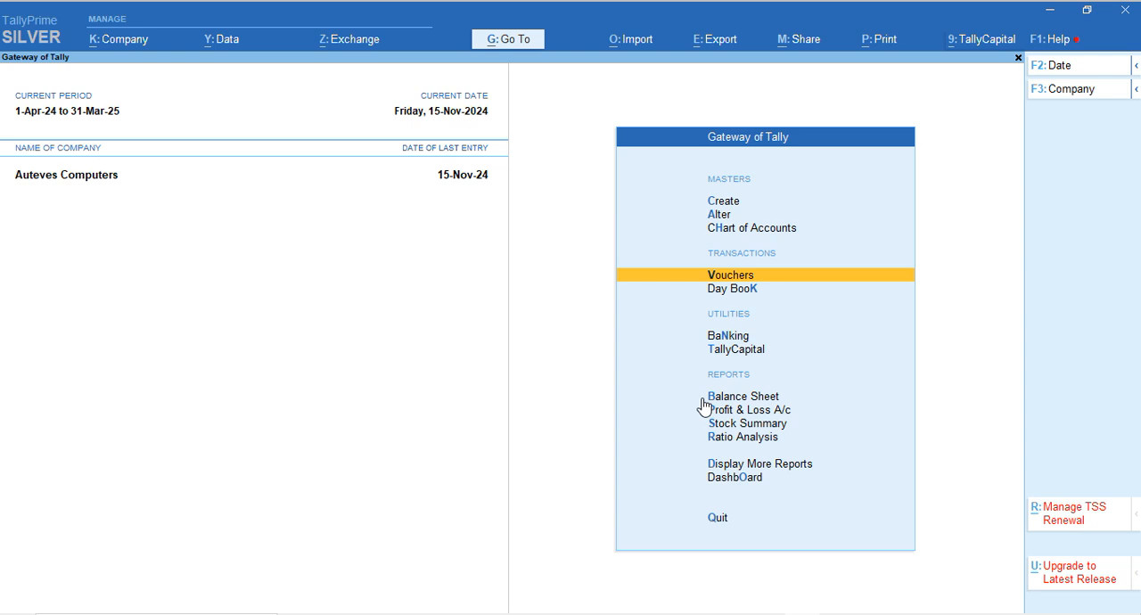
Open the Profit & Loss A/c in detailed view and look at the ledgers under Indirect Expenses
{"action": "key", "text": "Down"}
{"action": "key", "text": "Down"}
{"action": "key", "text": "Down"}
{"action": "key", "text": "Down"}
{"action": "key", "text": "Down"}
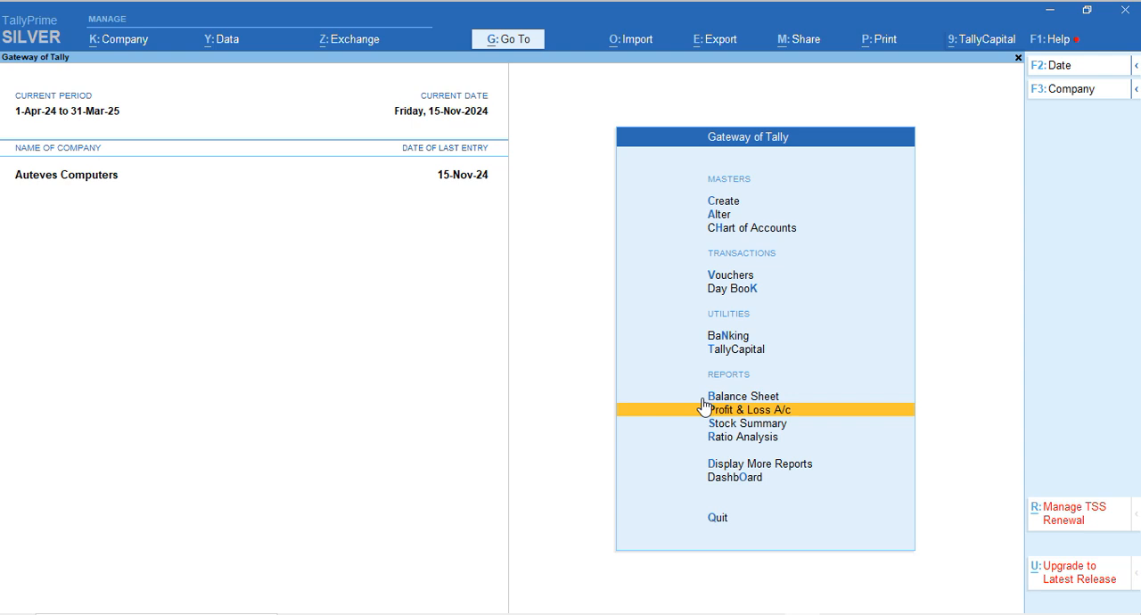
{"action": "key", "text": "Return"}
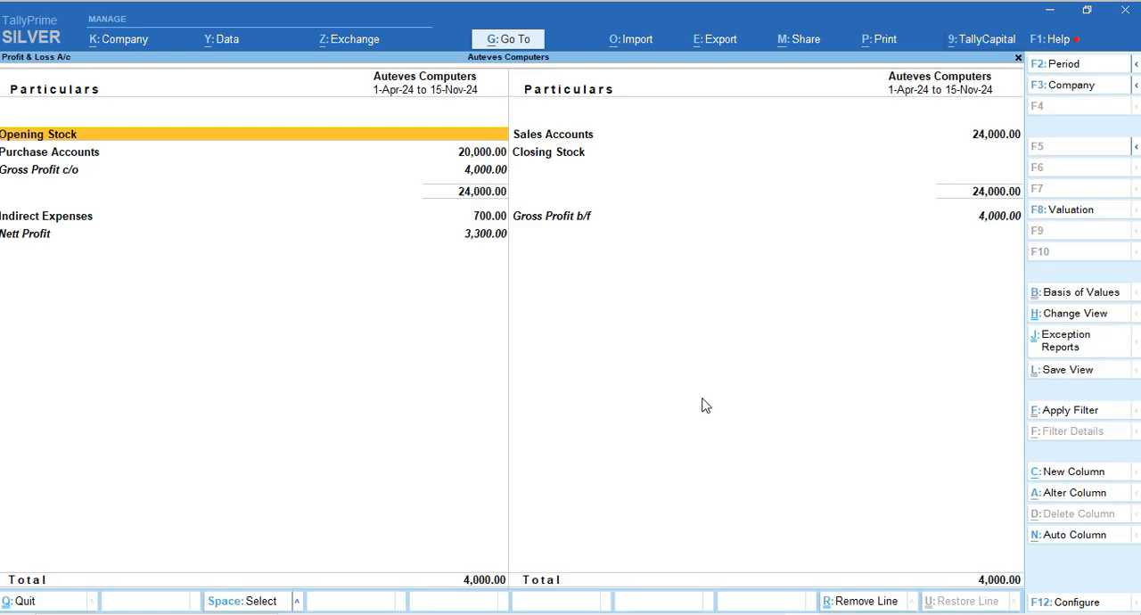
{"action": "key", "text": "alt+F5"}
{"action": "key", "text": "Down"}
{"action": "key", "text": "Down"}
{"action": "key", "text": "Down"}
{"action": "key", "text": "Down"}
{"action": "key", "text": "Down"}
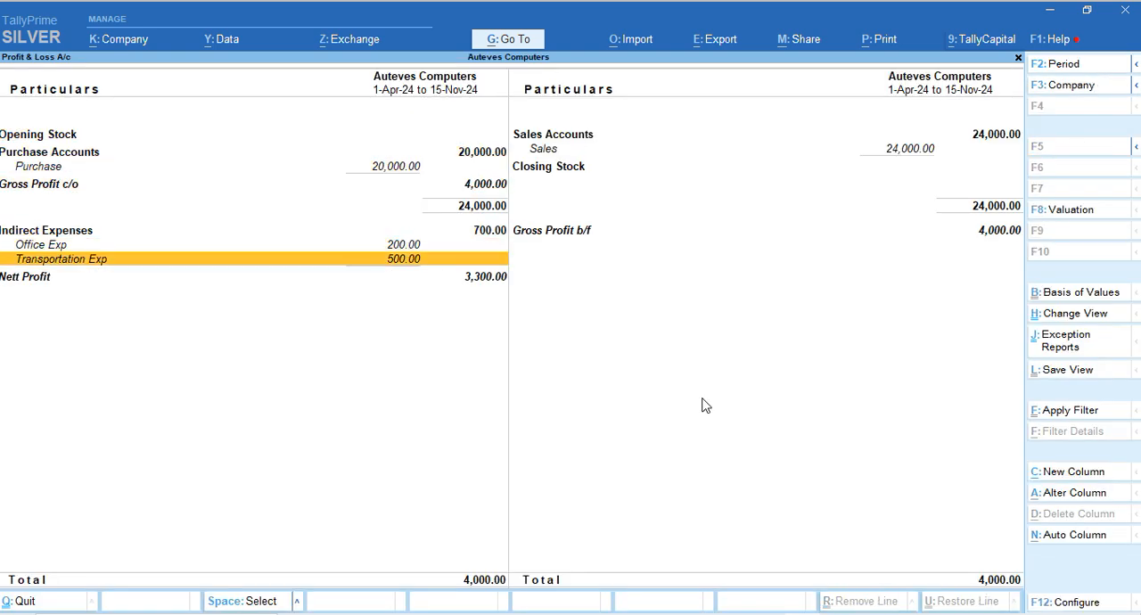
Compare the Office Exp and Transportation Exp lines with Gross Profit b/f and Nett Profit, and close the Profit & Loss A/c
{"action": "key", "text": "Down"}
{"action": "key", "text": "Up"}
{"action": "key", "text": "Up"}
{"action": "key", "text": "Right"}
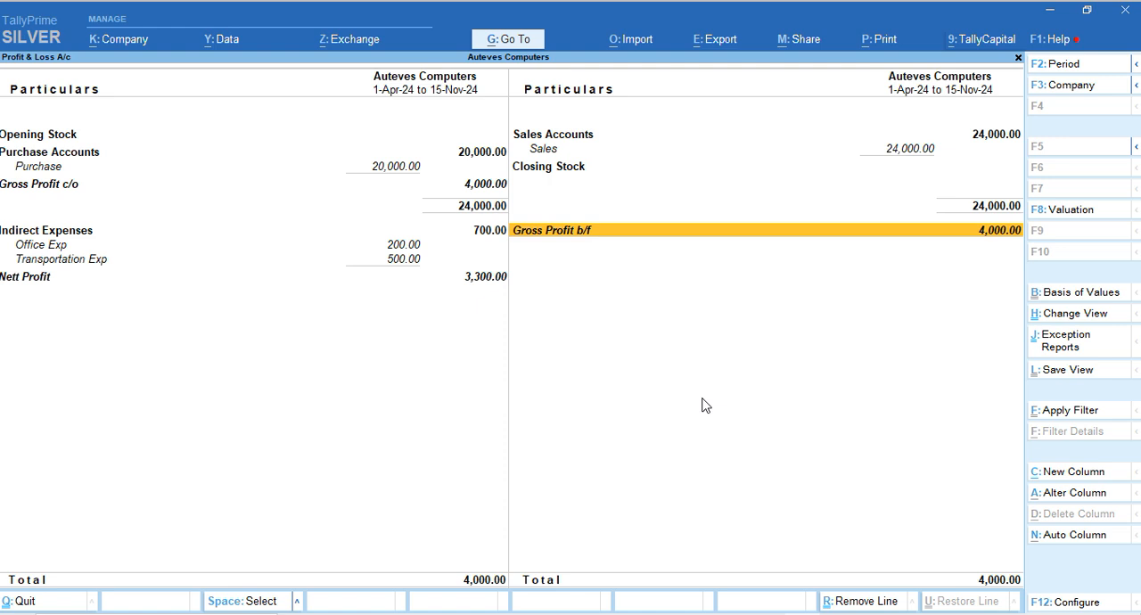
{"action": "key", "text": "Left"}
{"action": "key", "text": "Down"}
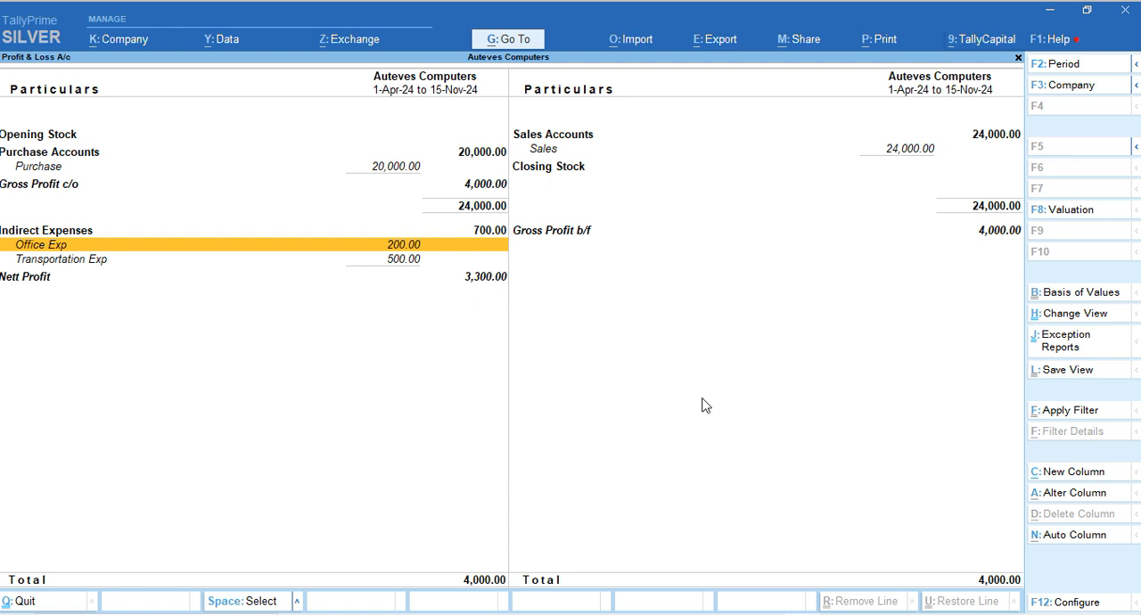
{"action": "key", "text": "Down"}
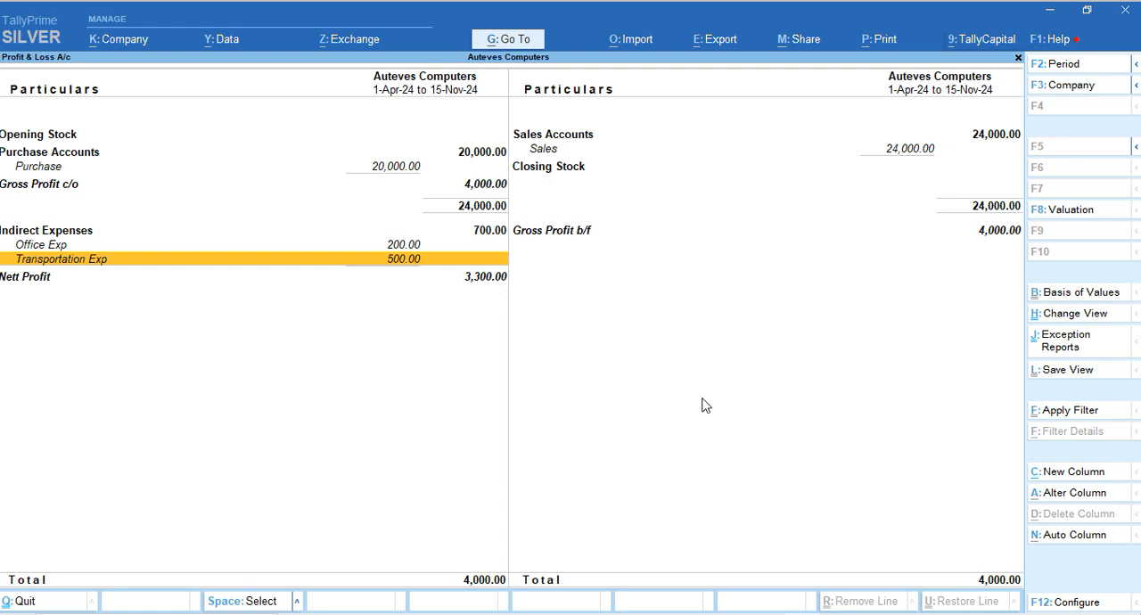
{"action": "key", "text": "Up"}
{"action": "key", "text": "Up"}
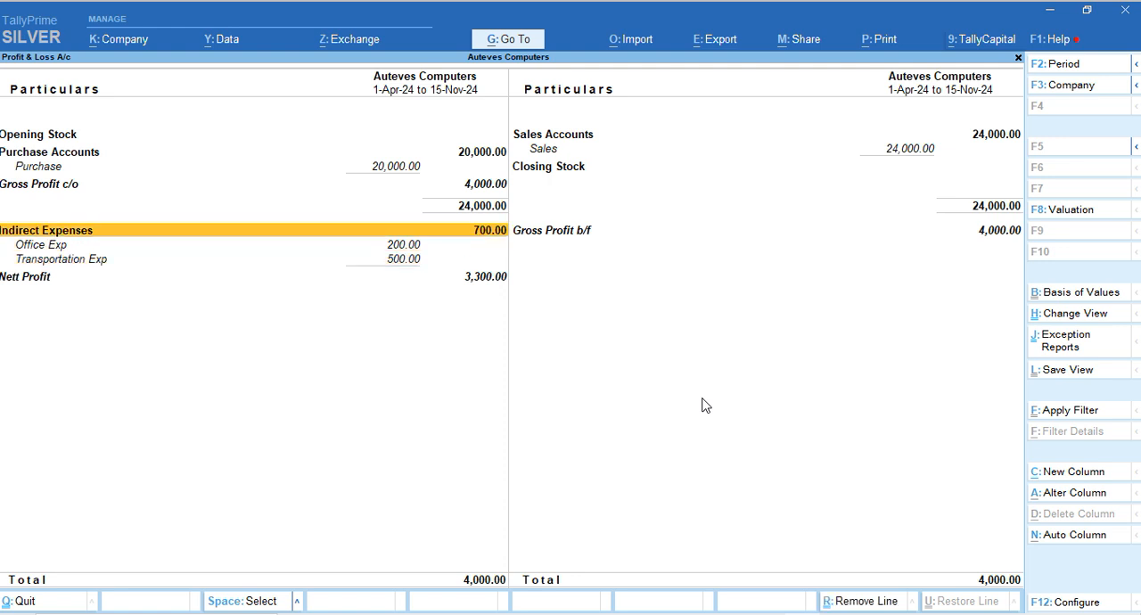
{"action": "key", "text": "Down"}
{"action": "key", "text": "Down"}
{"action": "key", "text": "Down"}
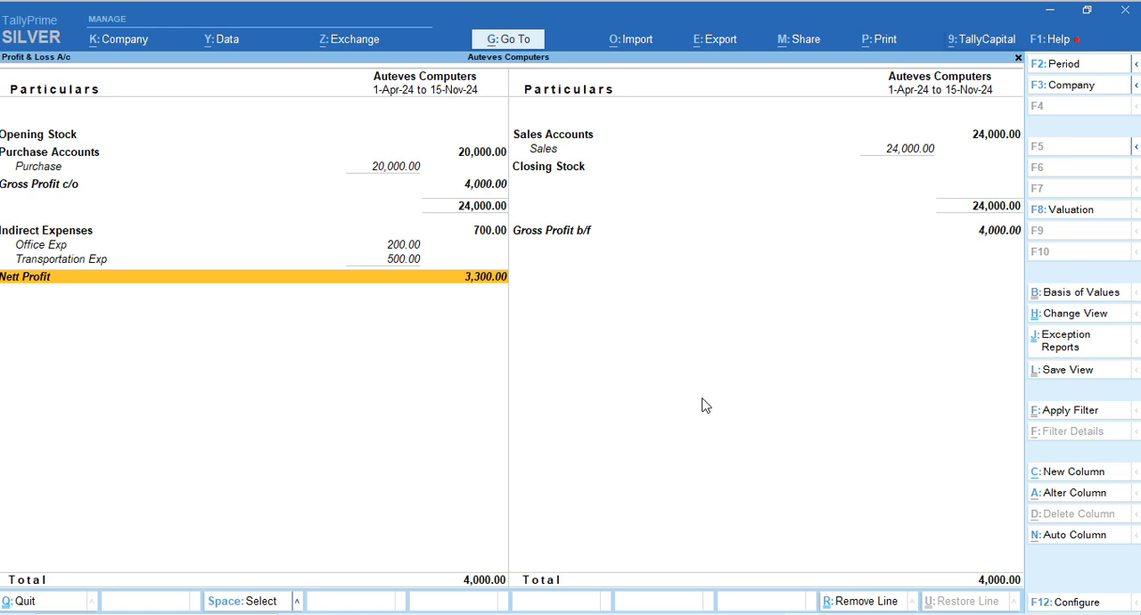
{"action": "key", "text": "Escape"}
{"action": "key", "text": "Escape"}
{"action": "key", "text": "Escape"}
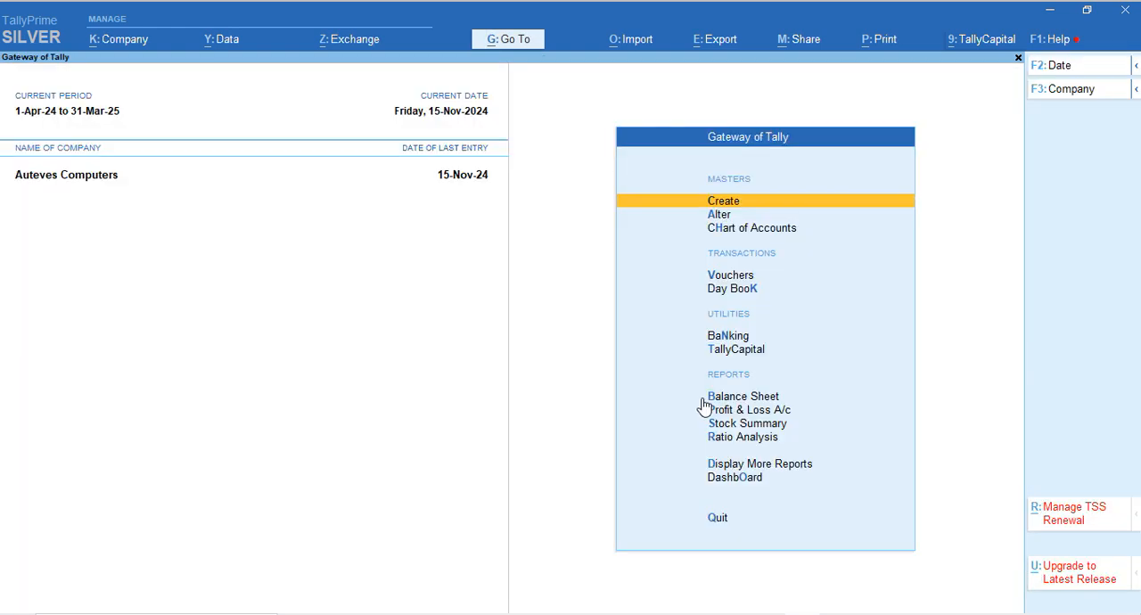
Examine the Profit & Loss A/c and Cash-in-Hand entries on the Balance Sheet, and return to the Gateway of Tally
{"action": "left_click", "coordinate": [702, 399]}
{"action": "key", "text": "Right"}
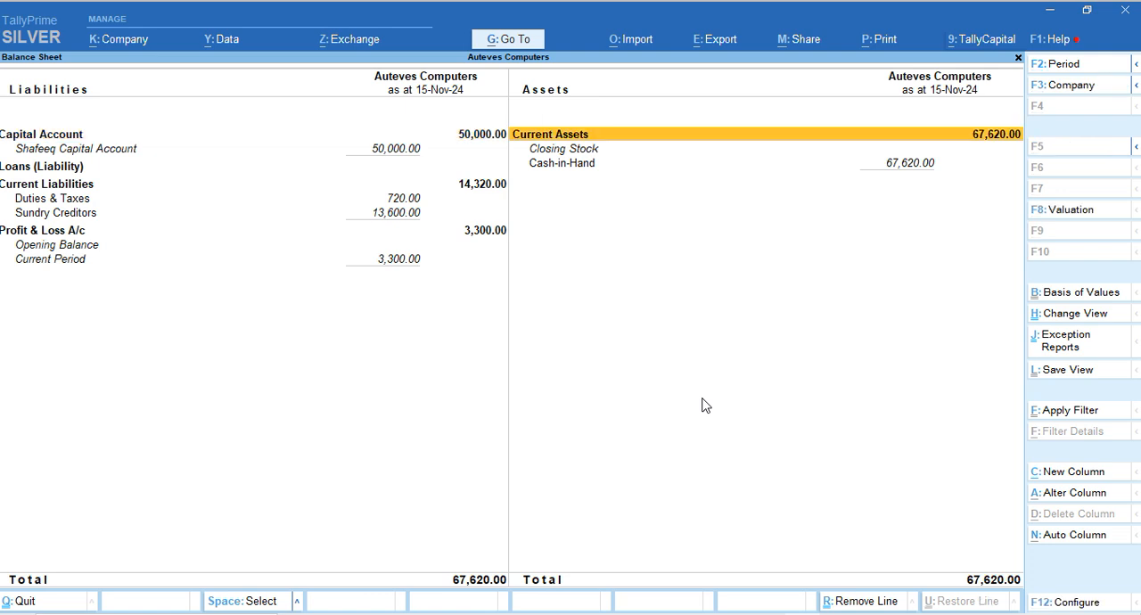
{"action": "key", "text": "Down"}
{"action": "key", "text": "Left"}
{"action": "key", "text": "Down"}
{"action": "key", "text": "Down"}
{"action": "key", "text": "Down"}
{"action": "key", "text": "Down"}
{"action": "key", "text": "Down"}
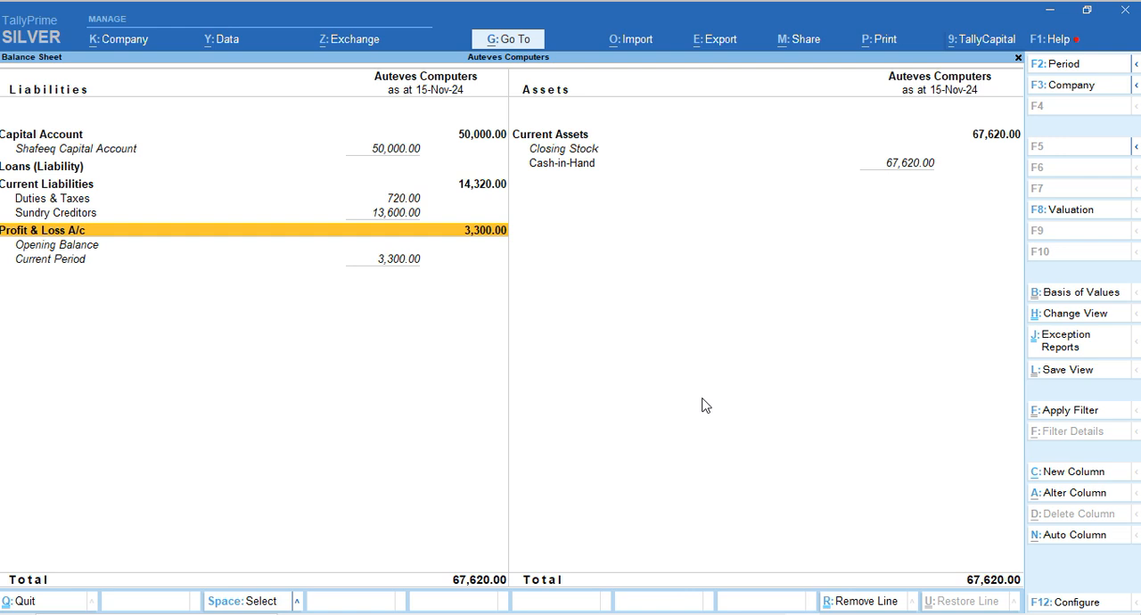
{"action": "key", "text": "Right"}
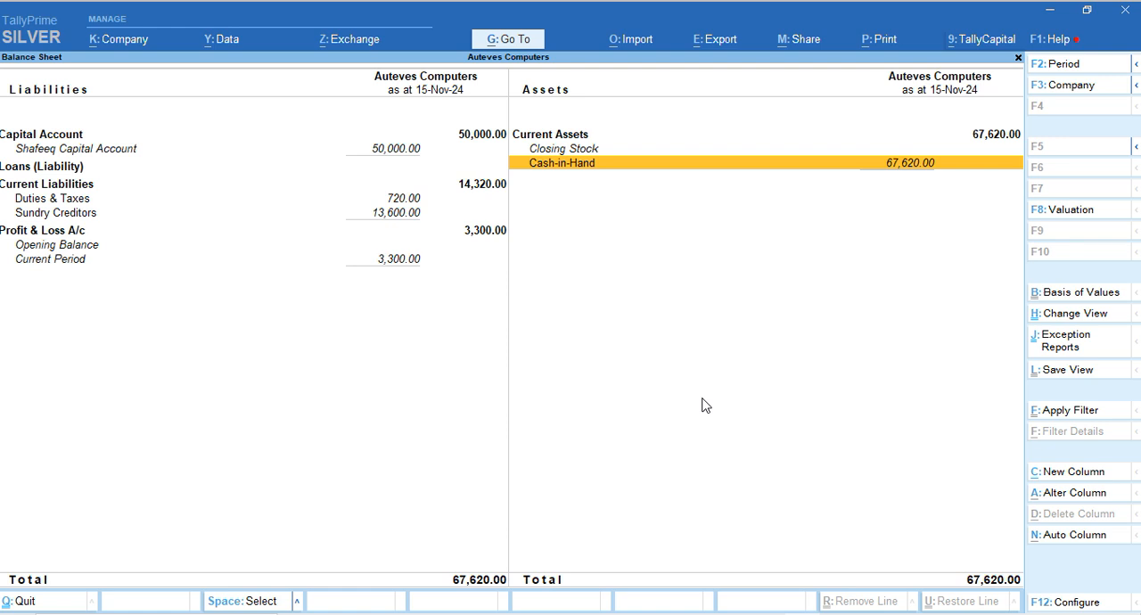
{"action": "key", "text": "Escape"}
{"action": "key", "text": "Escape"}
{"action": "key", "text": "Escape"}
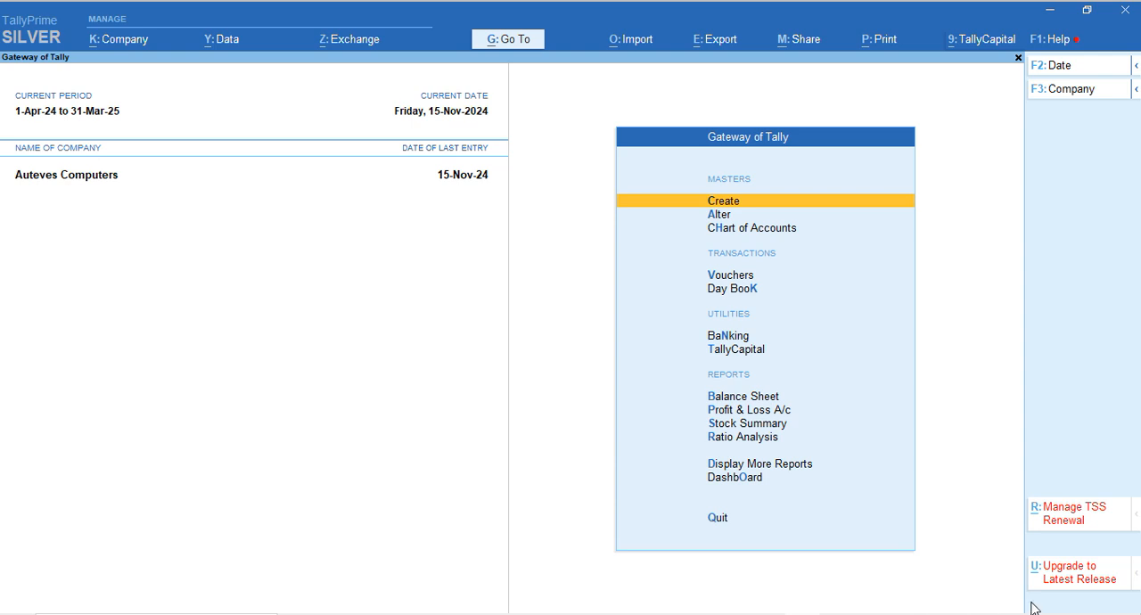
{"action": "left_click", "coordinate": [1055, 571]}
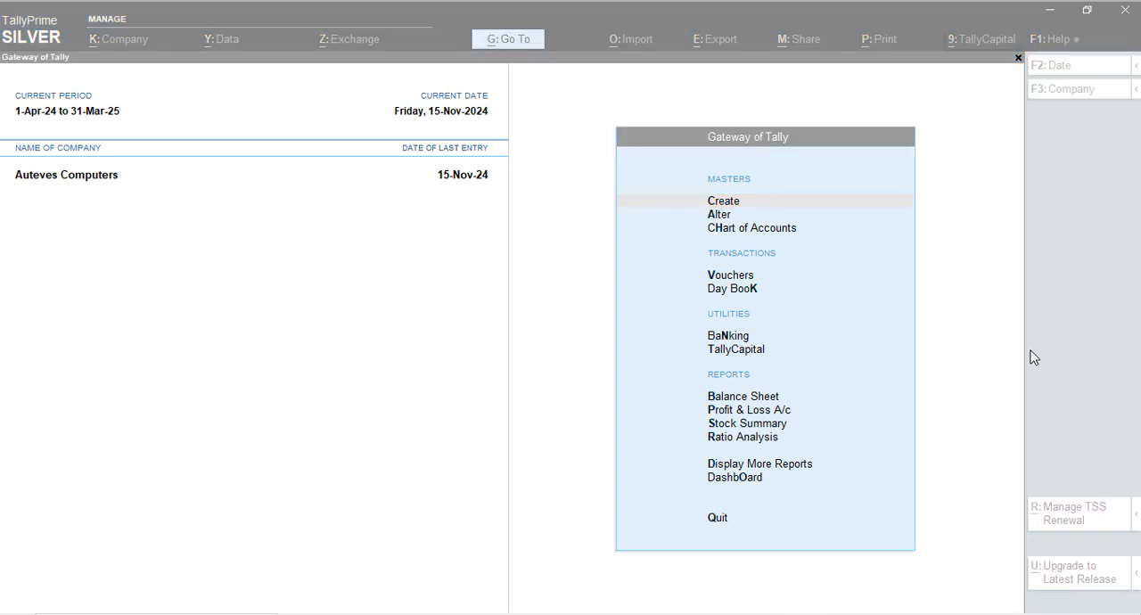